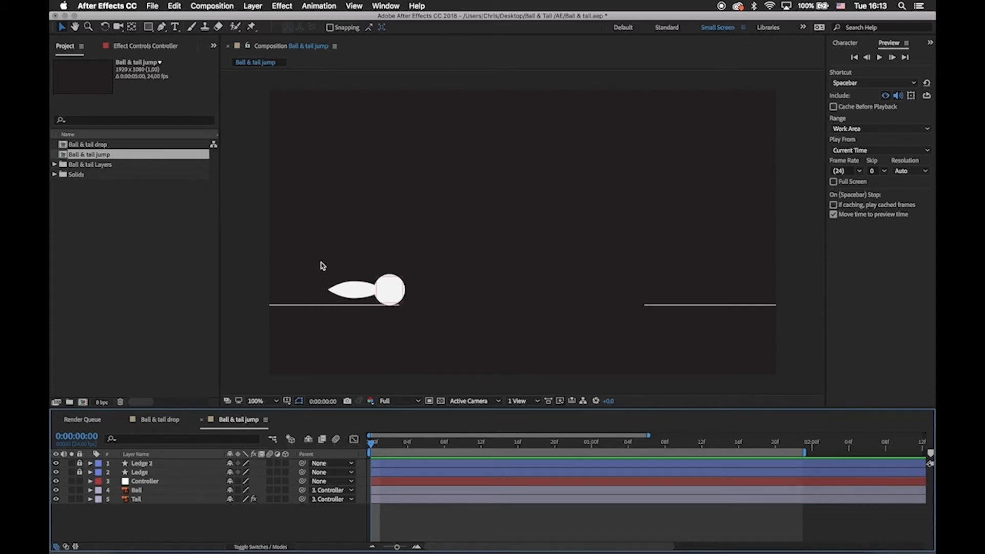
Hide and show the Ledge 2 and Ledge layers one at a time to identify each line in the composition.
click(396, 293)
click(489, 303)
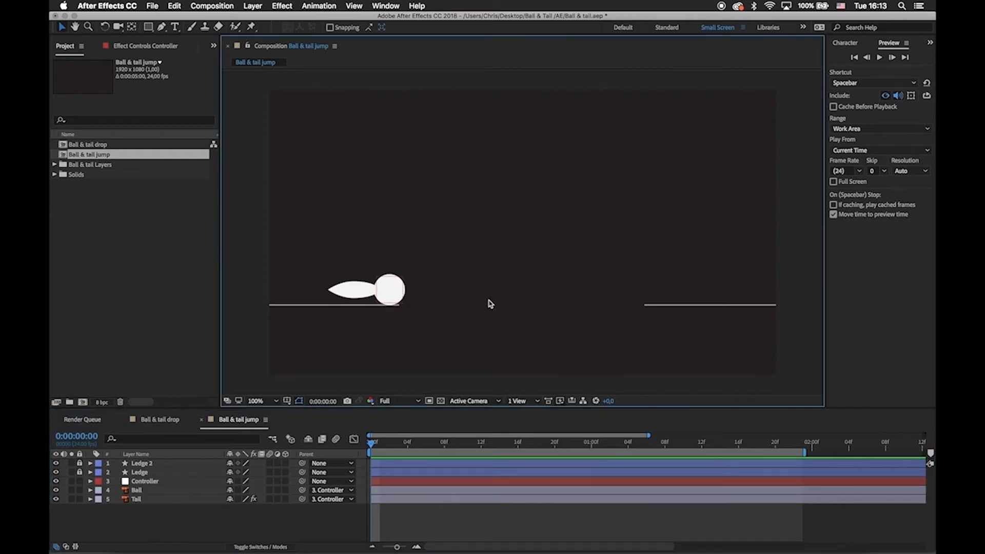
click(142, 474)
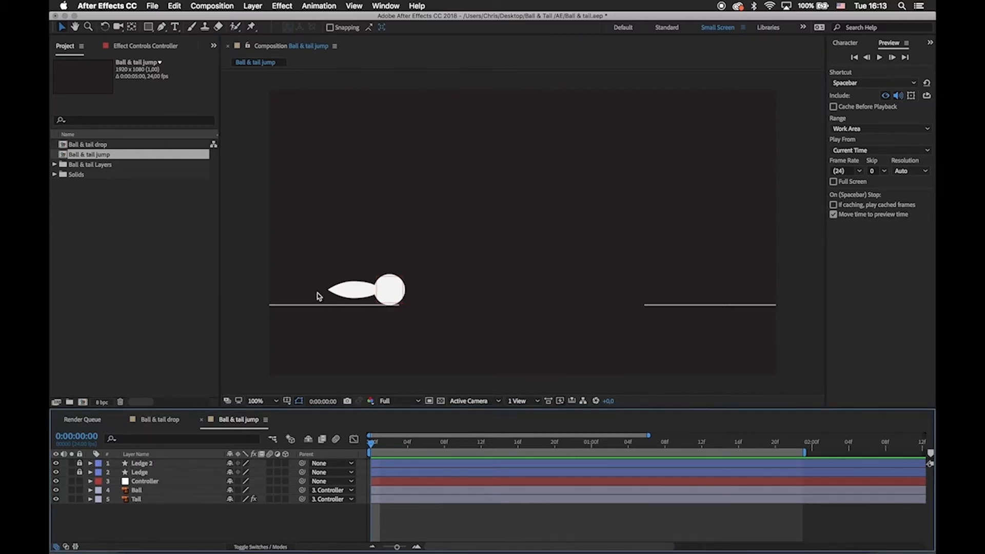
click(56, 464)
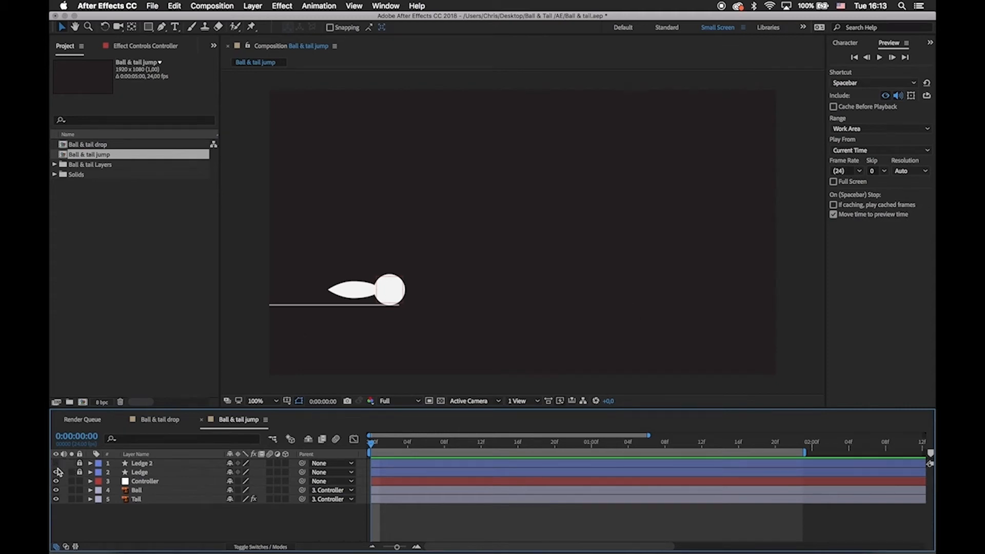
click(56, 472)
click(56, 473)
click(56, 464)
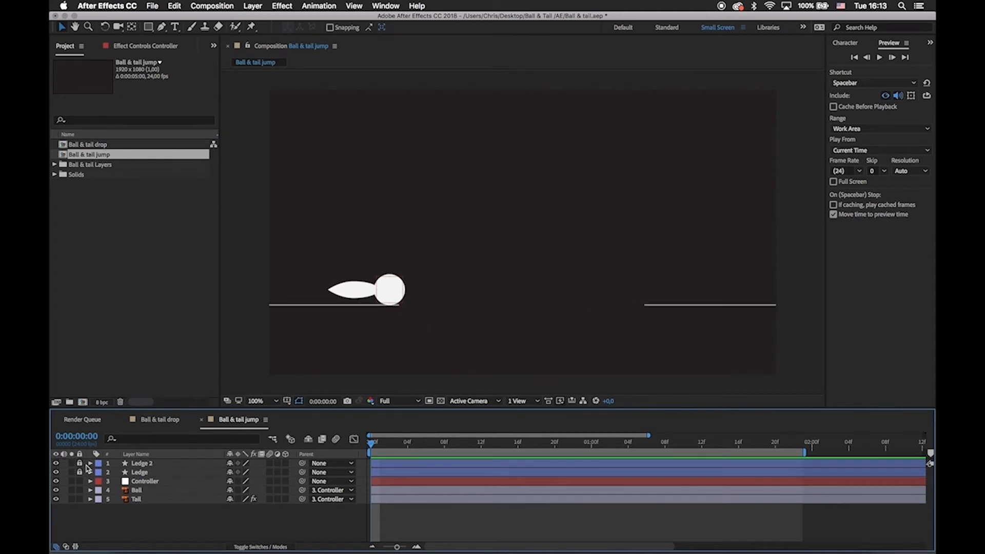
Select the Controller, Ball and Tail layers in turn to examine which part of the character each one covers.
click(146, 482)
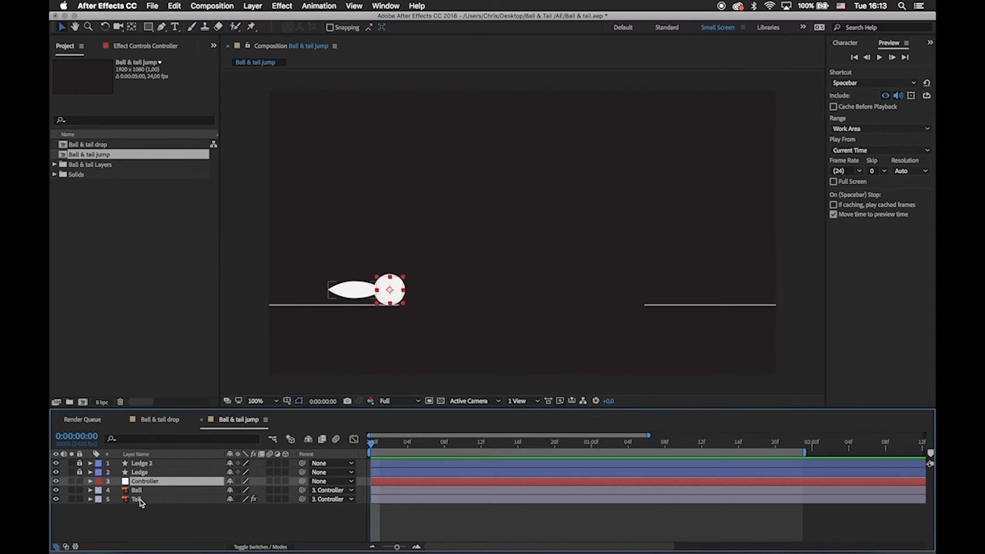
click(139, 500)
click(139, 490)
click(141, 482)
click(144, 509)
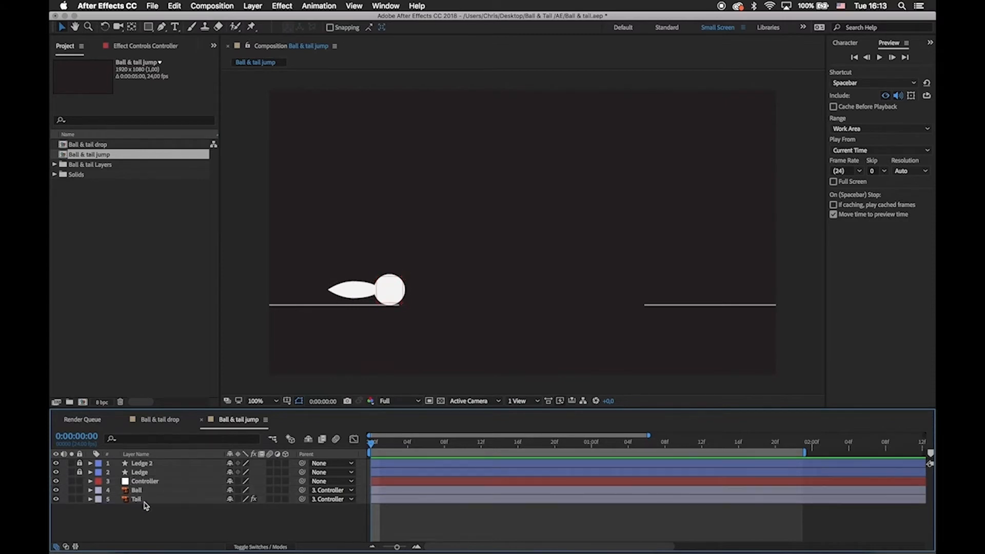
click(145, 482)
click(141, 491)
click(139, 500)
click(146, 483)
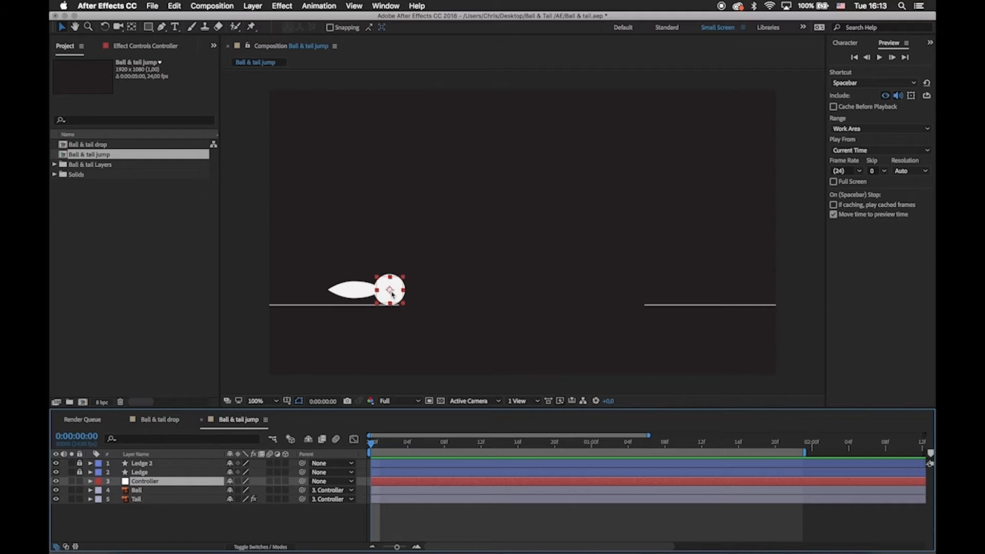
click(143, 491)
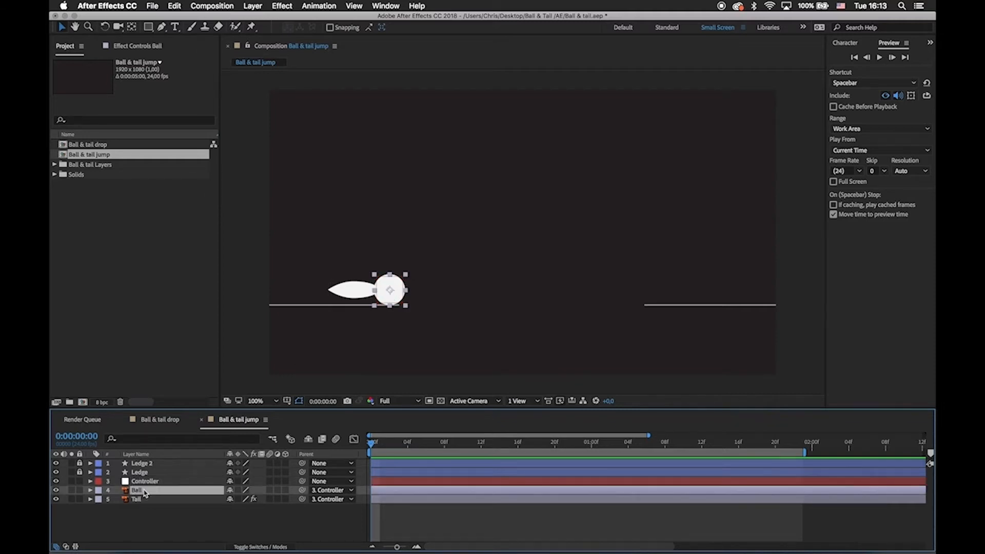
click(143, 499)
click(155, 513)
click(143, 482)
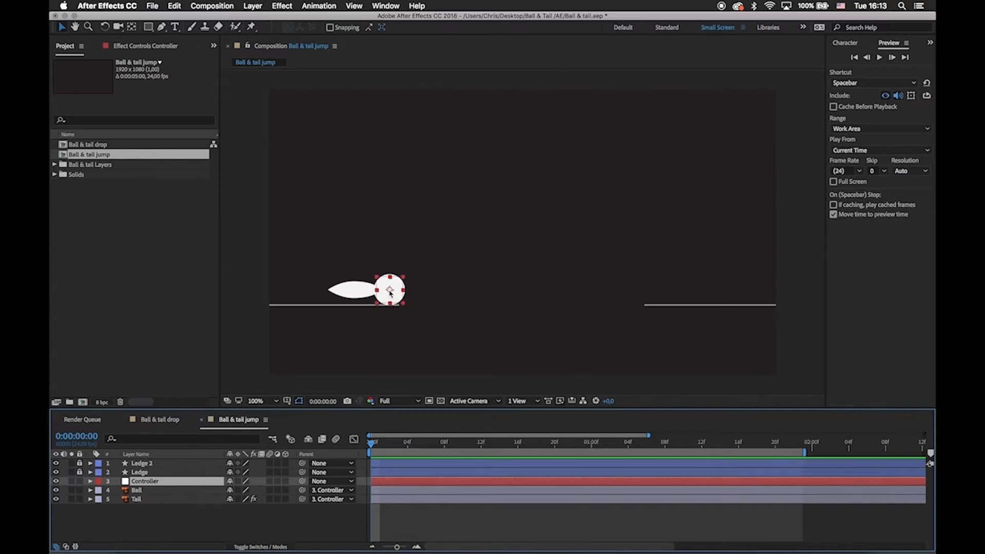
click(176, 501)
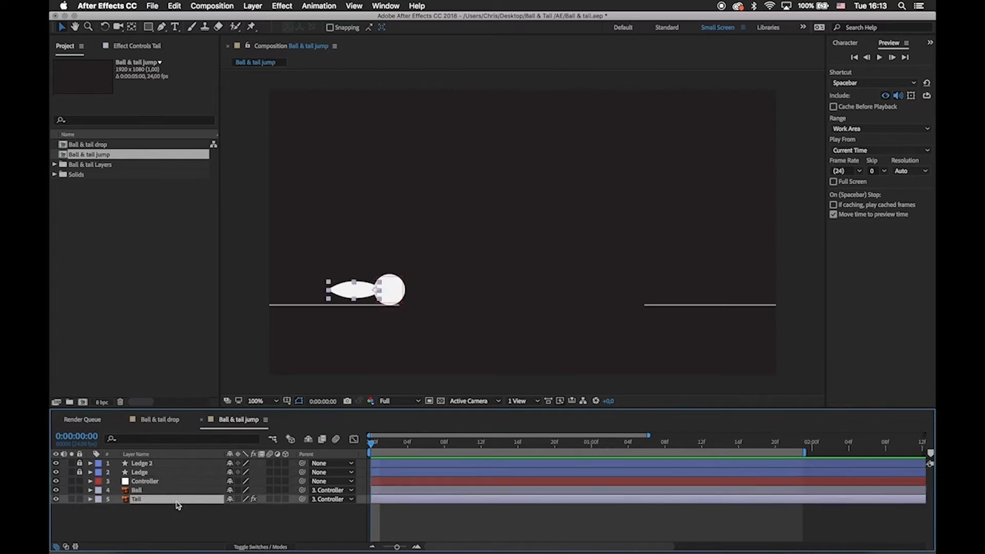
Move the ball and tail together to the middle of the composition using the Controller layer.
click(217, 482)
drag(393, 297, 535, 244)
key(period)
key(space)
Try rotating the Tail layer around its joint with the ball, and undo the rotation.
key(w)
mouse_move(539, 180)
mouse_down()
mouse_move(549, 214)
mouse_move(550, 180)
mouse_move(567, 202)
mouse_move(542, 153)
mouse_move(567, 186)
mouse_move(558, 176)
mouse_up()
click(436, 220)
mouse_move(436, 220)
mouse_down()
mouse_move(435, 147)
mouse_move(423, 209)
mouse_move(434, 212)
mouse_up()
mouse_move(464, 142)
mouse_down()
mouse_move(456, 297)
mouse_move(468, 281)
mouse_move(439, 158)
mouse_move(452, 147)
mouse_up()
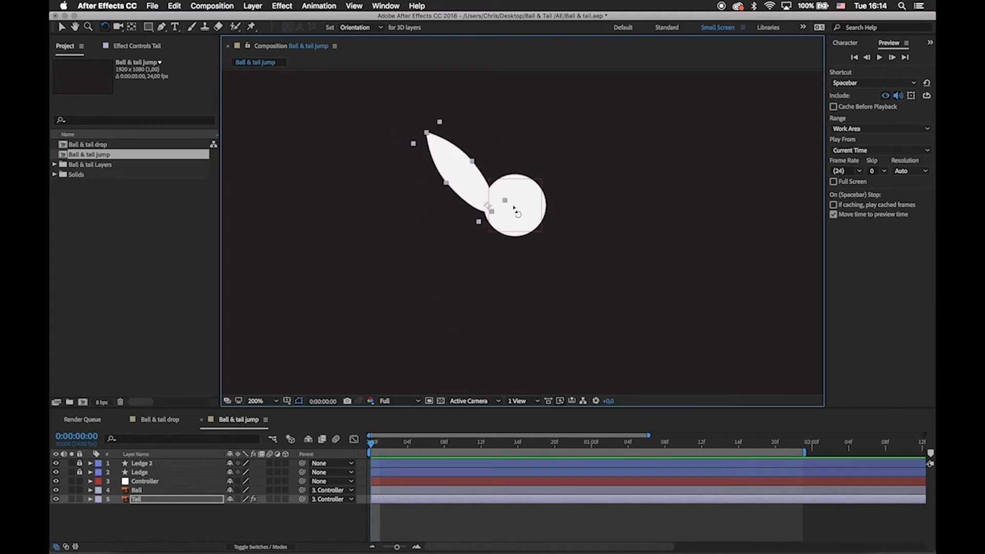
key(super+z)
Reveal the Ball layer's Scale, try squashing the ball horizontally, and undo the scaling.
click(519, 176)
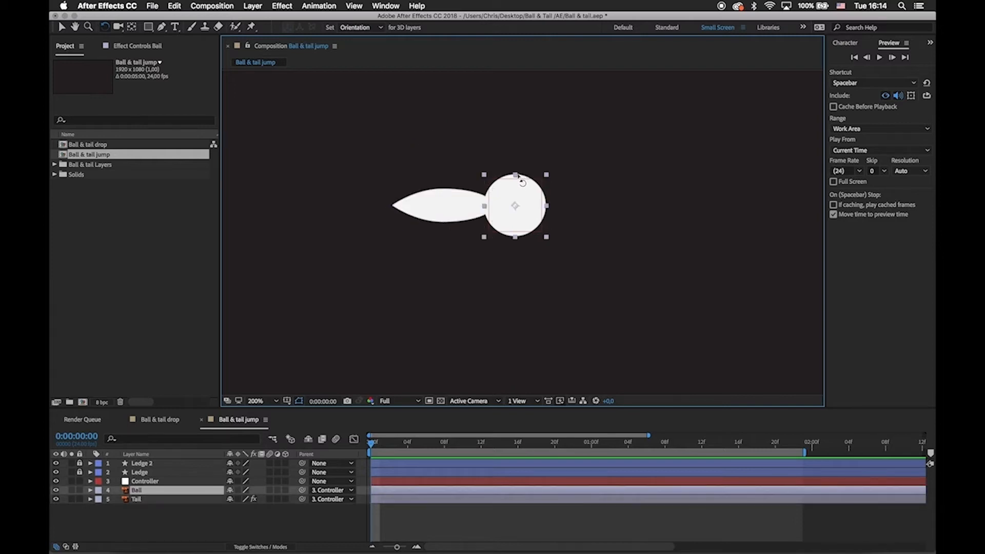
key(s)
key(v)
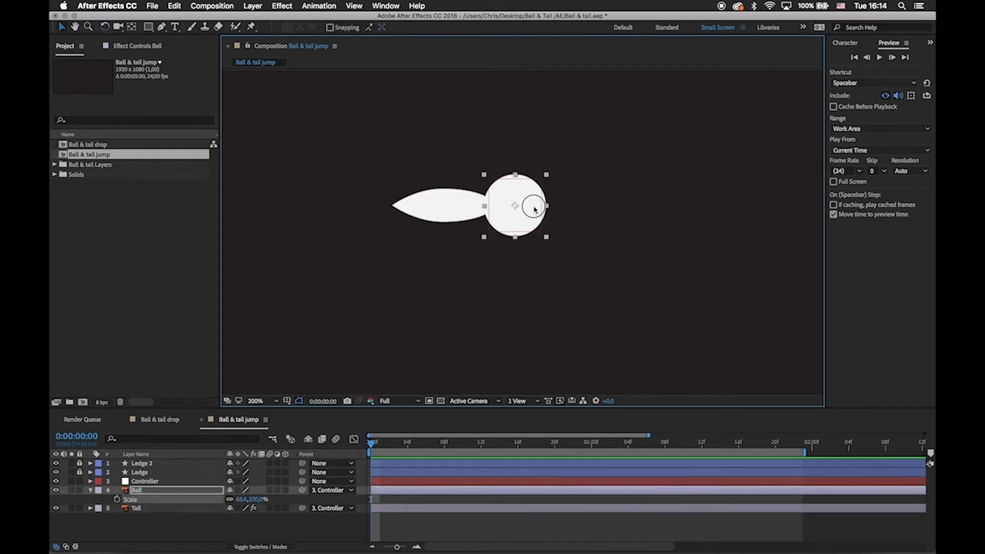
drag(547, 206, 515, 207)
key(super+z)
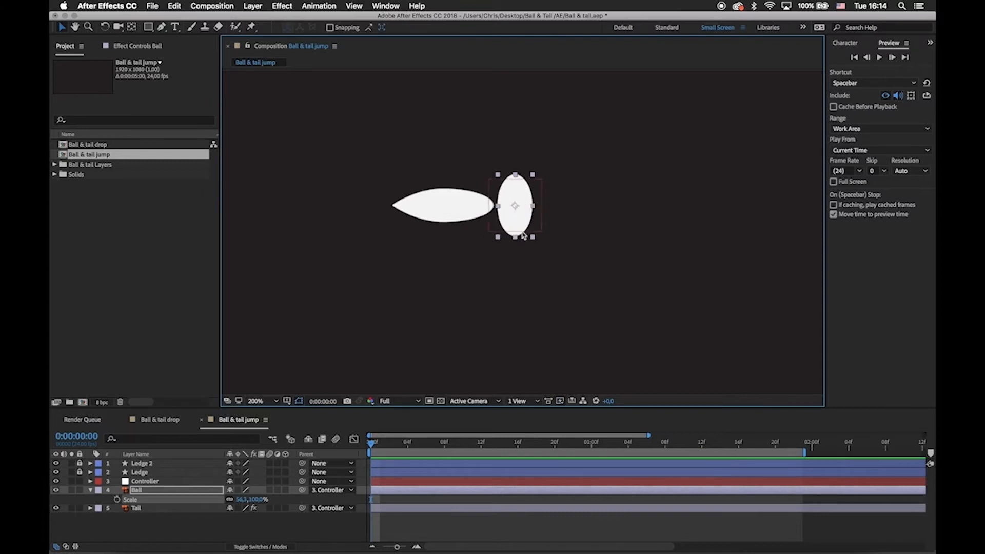
key(super+z)
Move the Controller with the ball and tail back down to rest on the end of the left ledge.
click(599, 235)
key(comma)
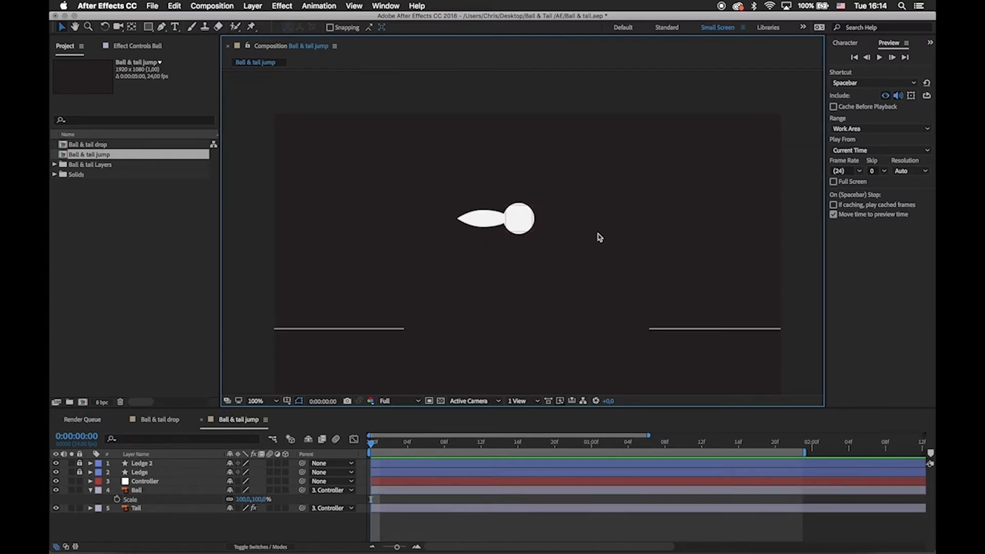
key(space)
drag(598, 235, 607, 205)
click(527, 191)
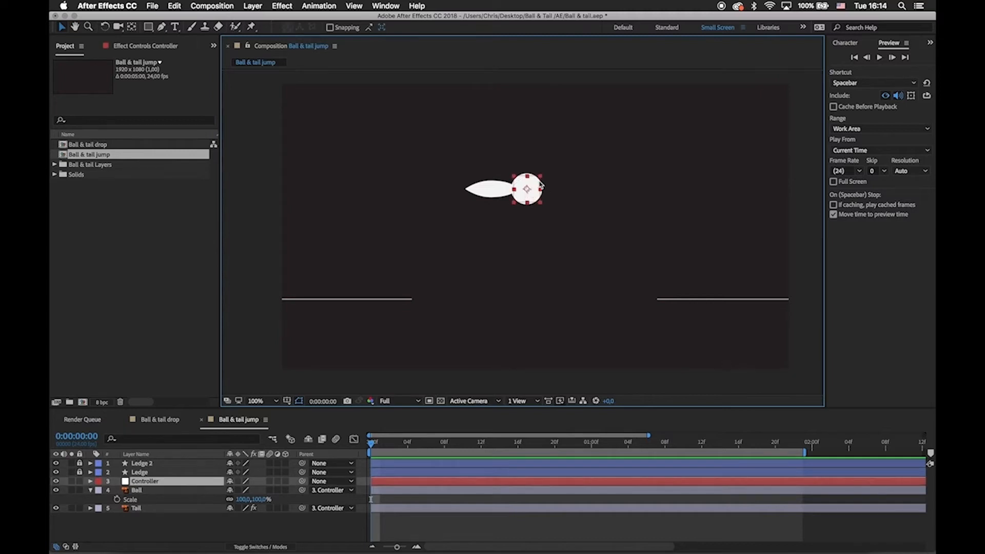
drag(526, 188, 404, 285)
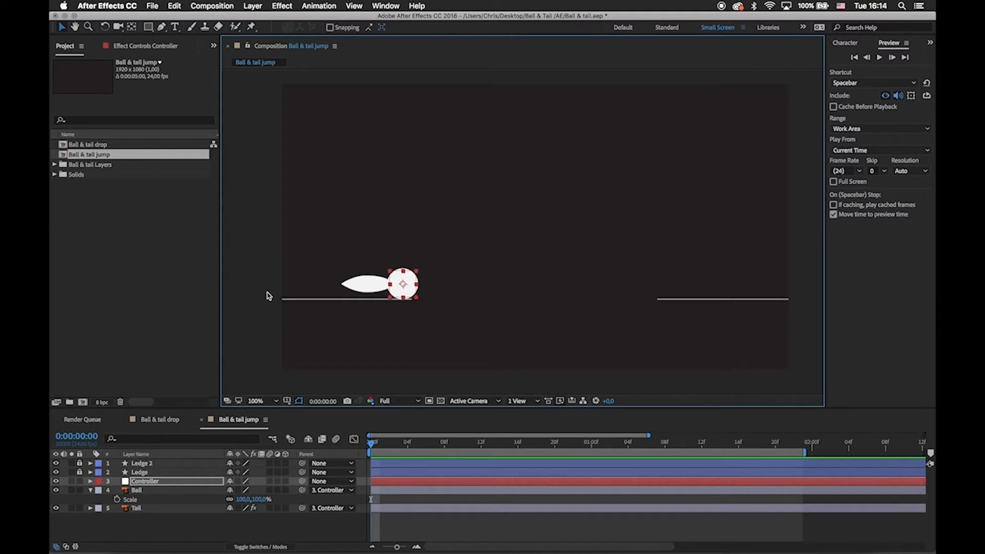
click(269, 296)
click(410, 284)
click(499, 304)
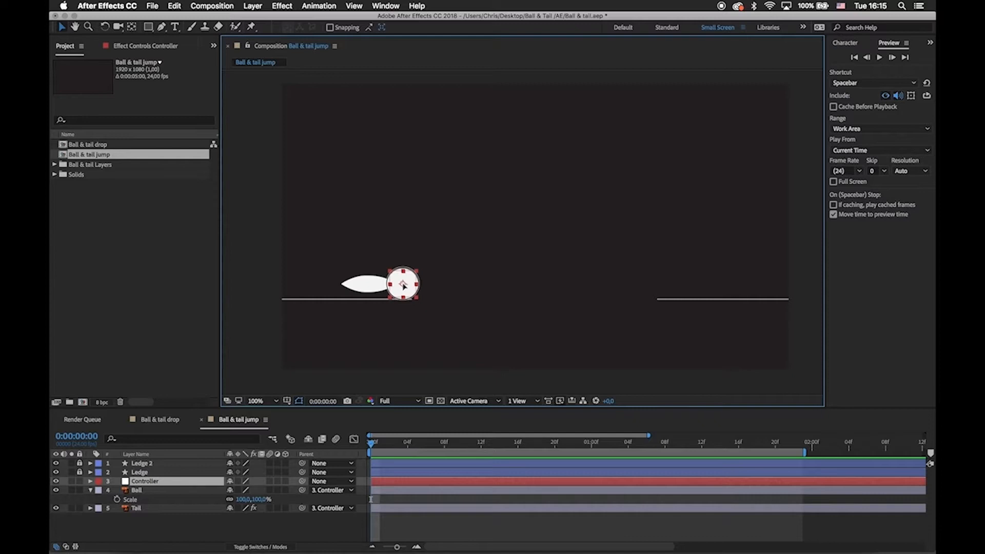
Place the Controller beyond the composition's left edge at ledge height, about -168, 758, and collapse the Ball layer's properties.
drag(399, 284, 374, 269)
click(91, 491)
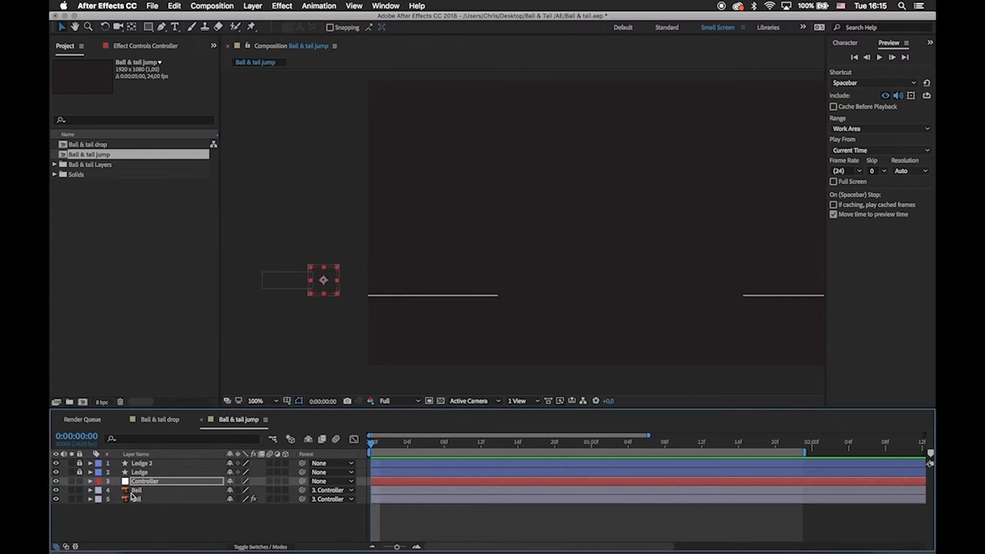
click(169, 518)
Reveal the Controller's Position property and set its first keyframe at 0:00:00:00.
click(152, 481)
key(p)
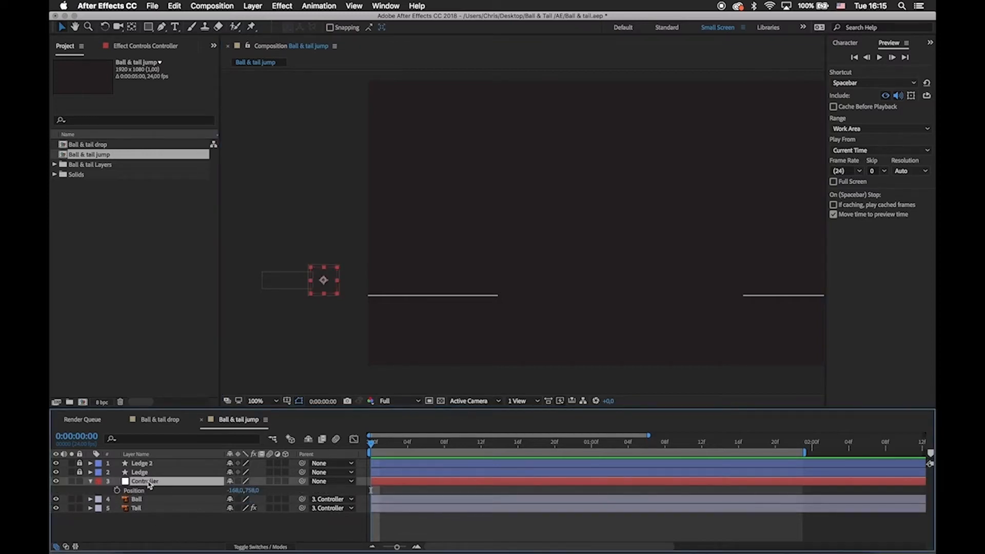
click(117, 491)
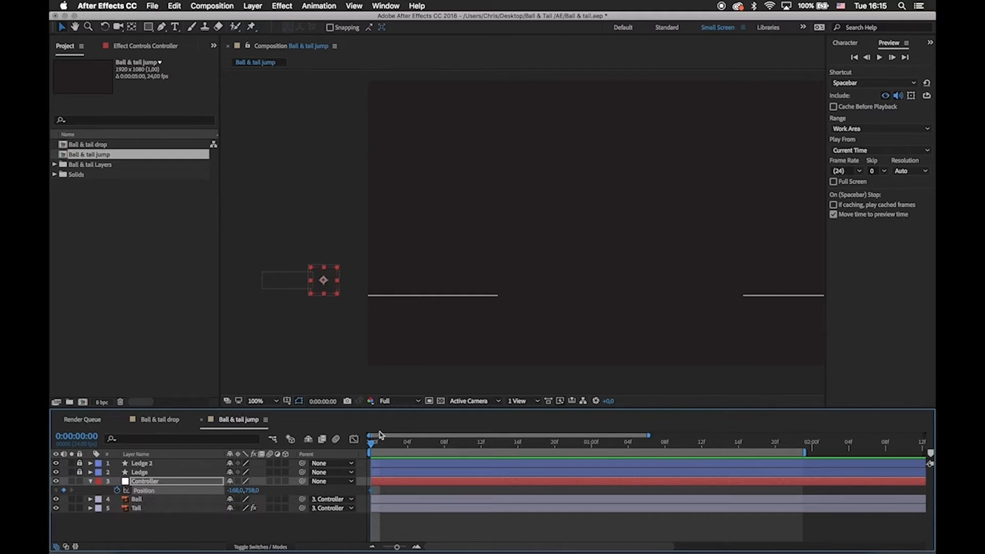
Keyframe the first hop by positioning the Controller at about -64, 626 on frame 6 and about 38, 756 on frame 12.
drag(371, 443, 411, 451)
mouse_move(410, 451)
mouse_down()
mouse_move(440, 447)
mouse_move(380, 447)
mouse_move(409, 448)
mouse_move(400, 448)
mouse_up()
key(minus)
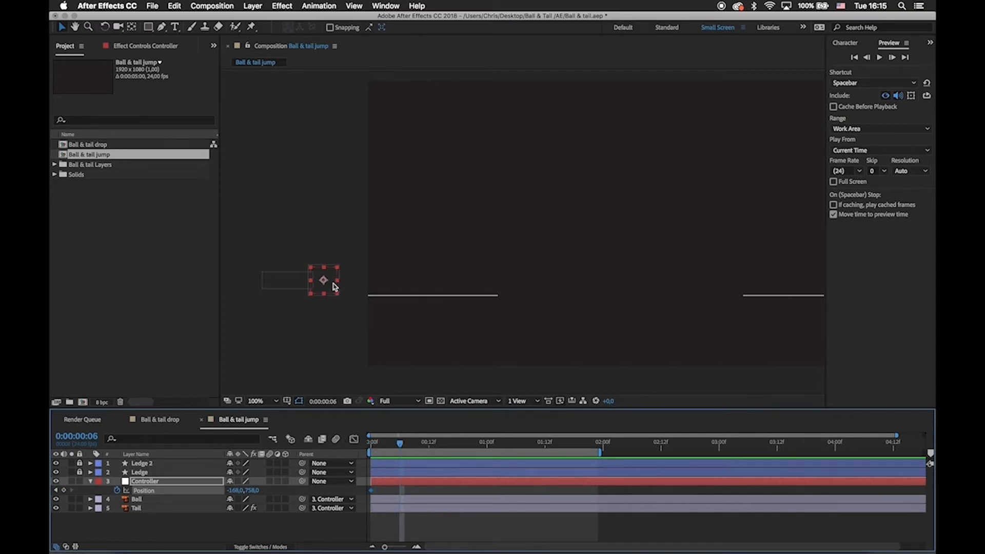
drag(329, 281, 352, 245)
drag(400, 444, 429, 446)
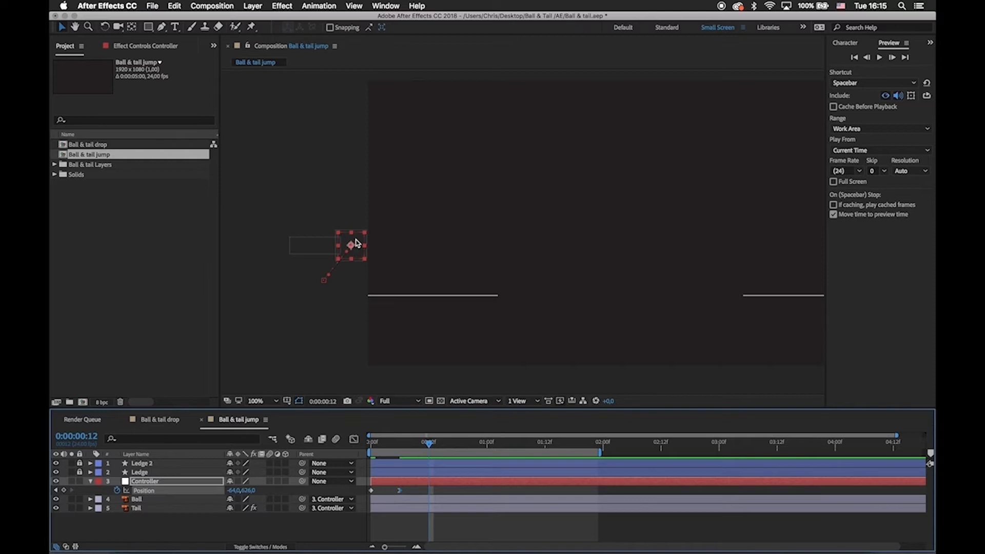
drag(358, 244, 383, 283)
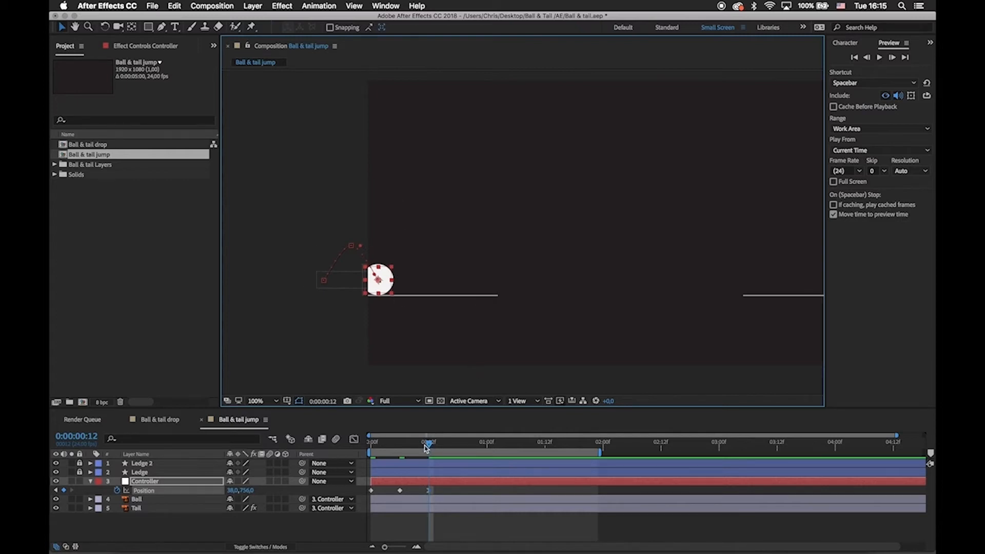
Keyframe the second hop by positioning the Controller at about 142, 638 on frame 18 and about 224, 760 at 0:00:01:00.
drag(430, 445, 460, 448)
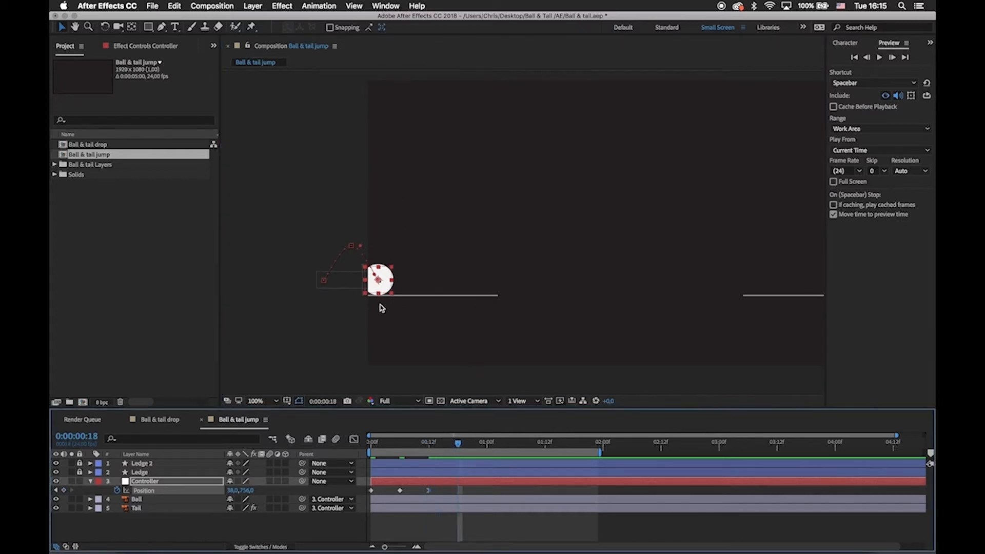
drag(383, 276, 413, 246)
drag(458, 444, 489, 446)
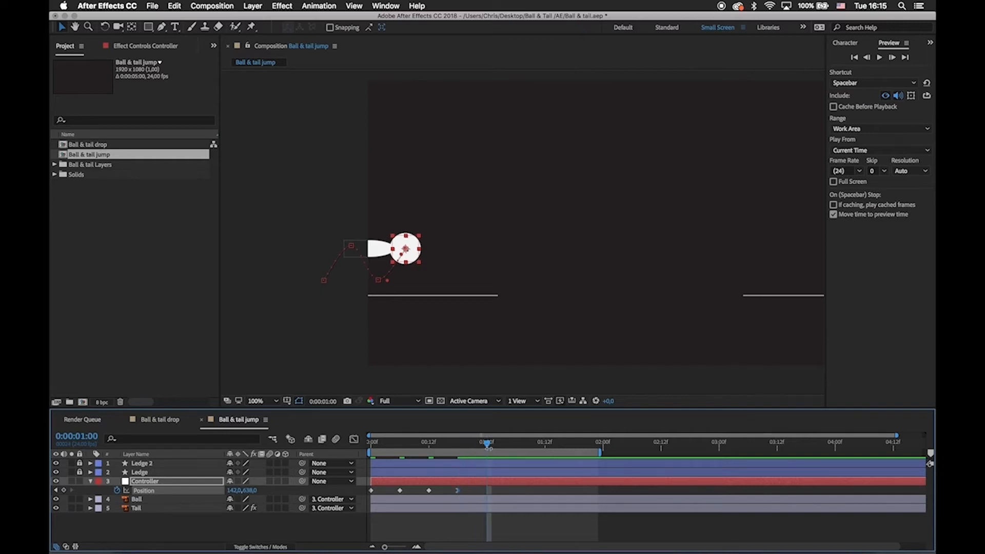
drag(420, 258, 433, 278)
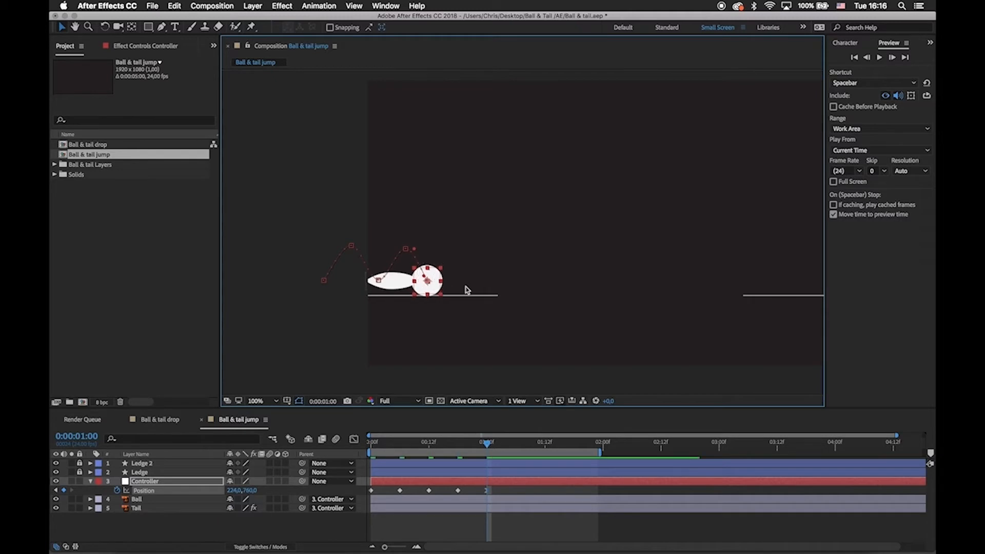
Convert the motion path's landing point at frame 12 to a sharp corner with the Convert Vertex tool.
key(space)
drag(511, 289, 668, 219)
key(period)
key(space)
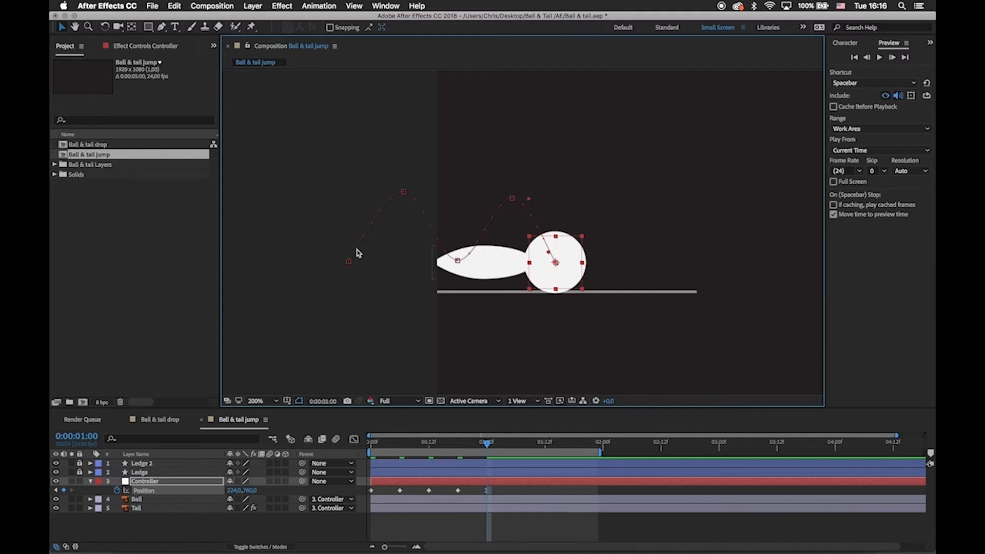
click(457, 261)
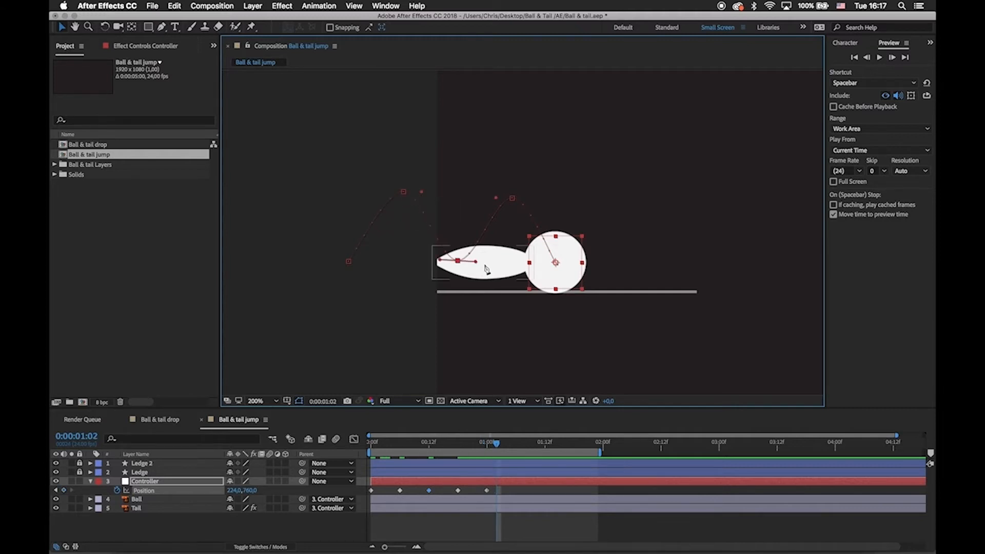
key(g)
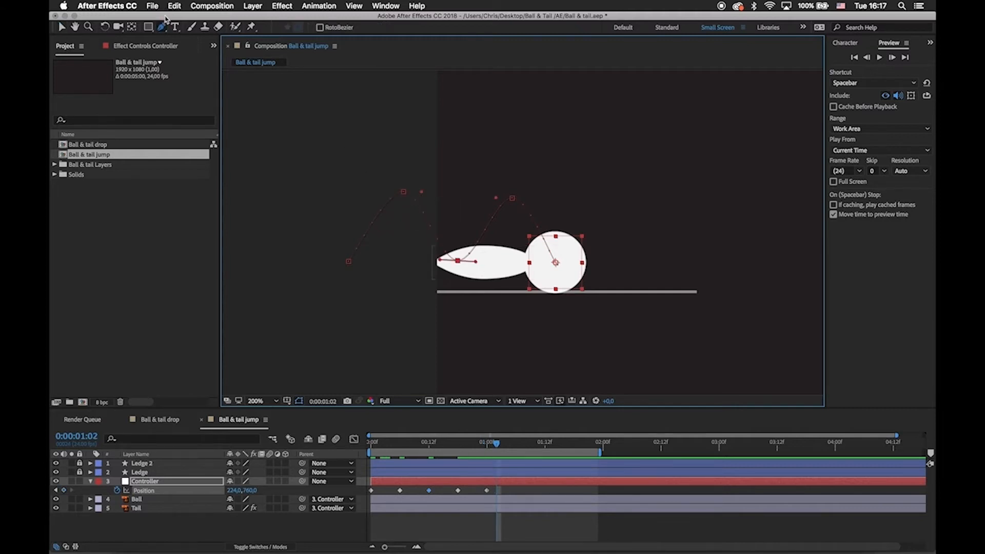
drag(163, 26, 201, 62)
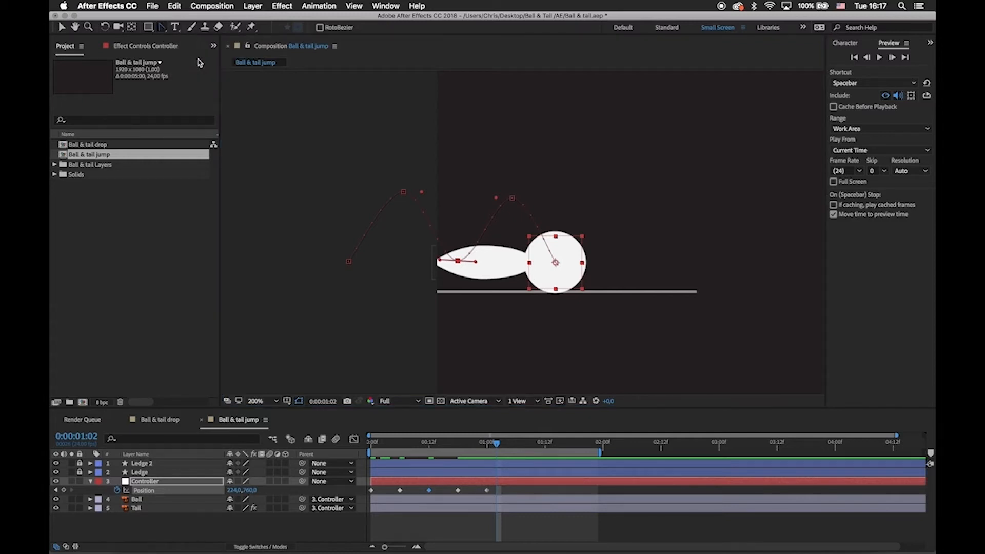
click(458, 261)
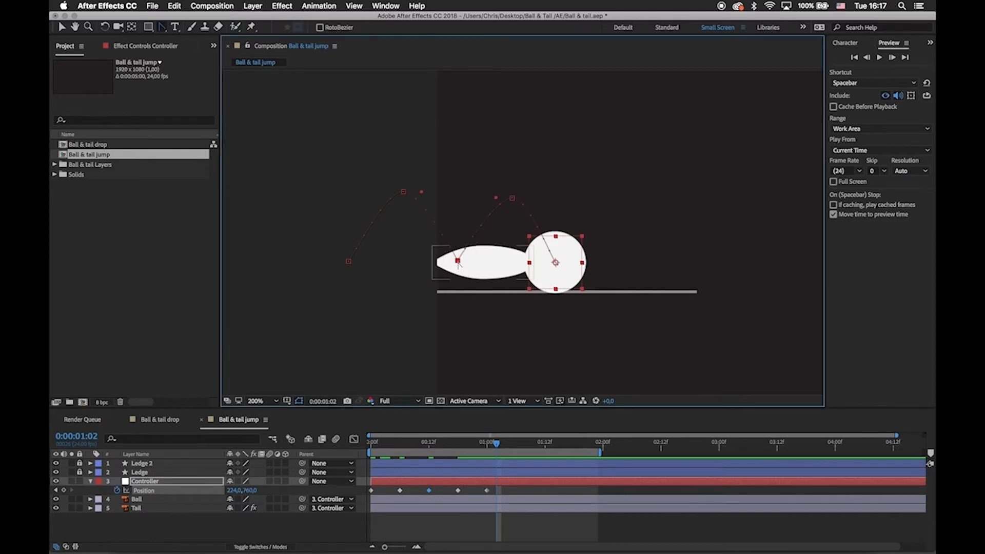
Convert the first and last points of the Controller's motion path to corners, scrubbing back to frame 16 to reach the last one.
click(348, 262)
click(486, 490)
drag(487, 447, 449, 448)
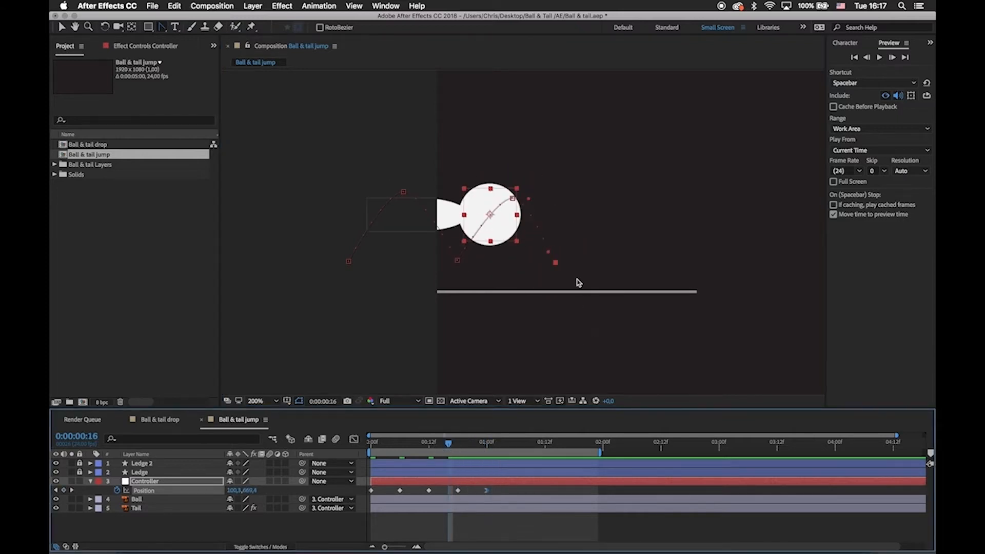
click(557, 264)
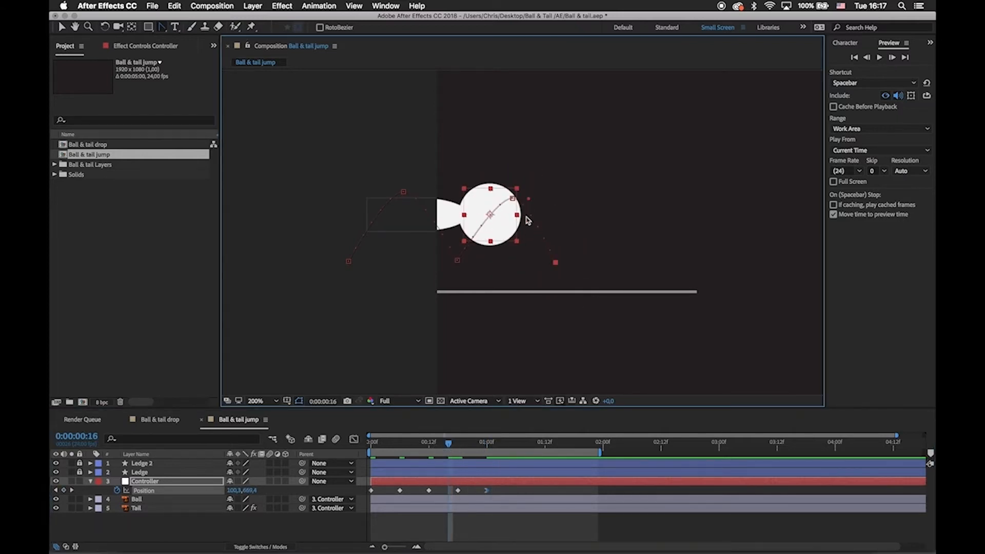
Return to the Selection tool, go to 0:00:01:01 and select the Controller to check its whole motion path.
key(v)
drag(449, 444, 491, 446)
click(491, 493)
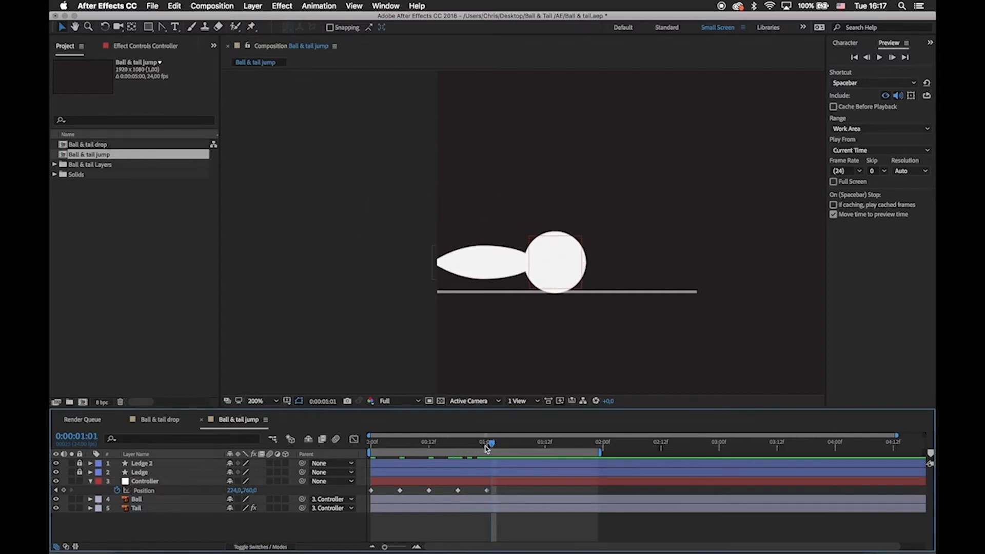
click(549, 248)
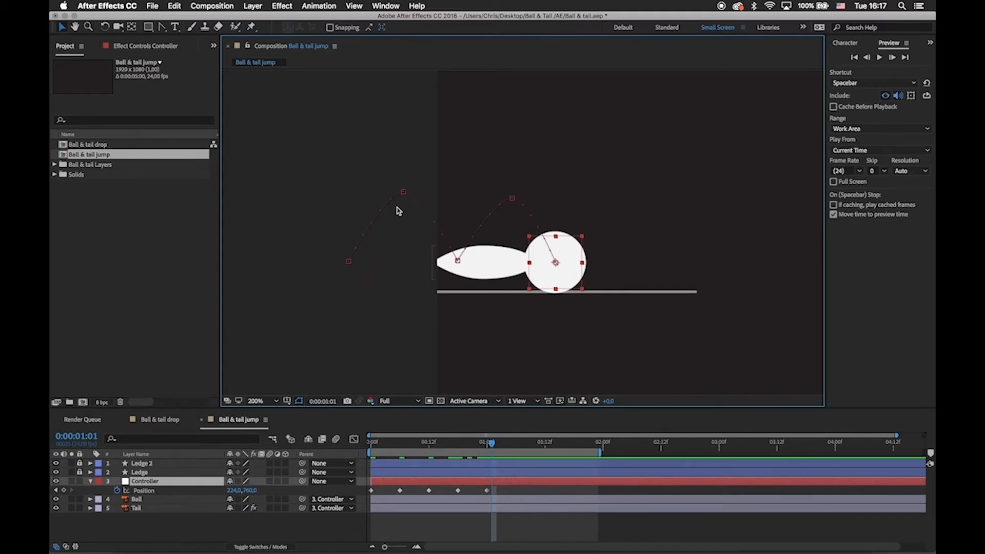
Lengthen the Bezier handles at both hop peaks of the Controller's motion path to make the arcs rounder and wider.
click(403, 192)
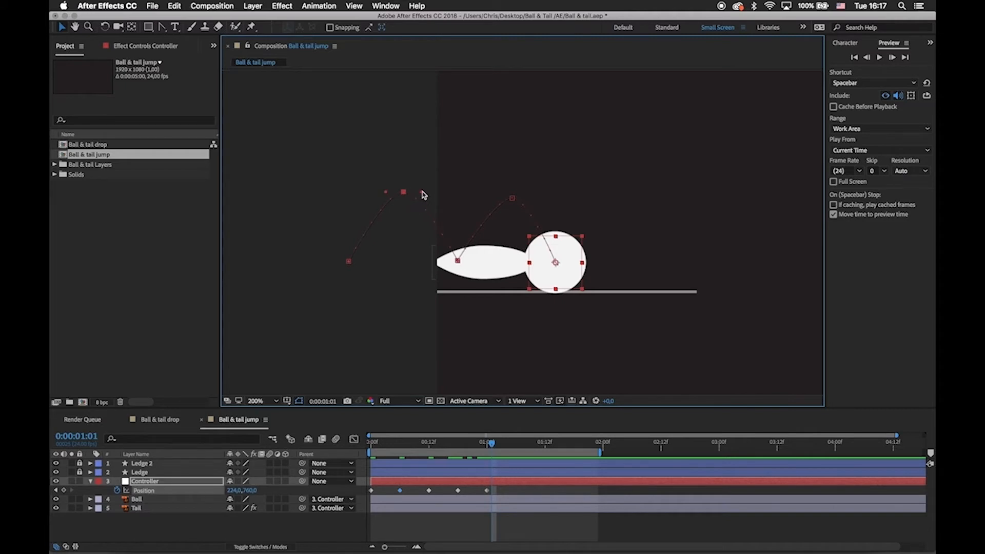
drag(423, 194, 362, 193)
drag(495, 198, 472, 198)
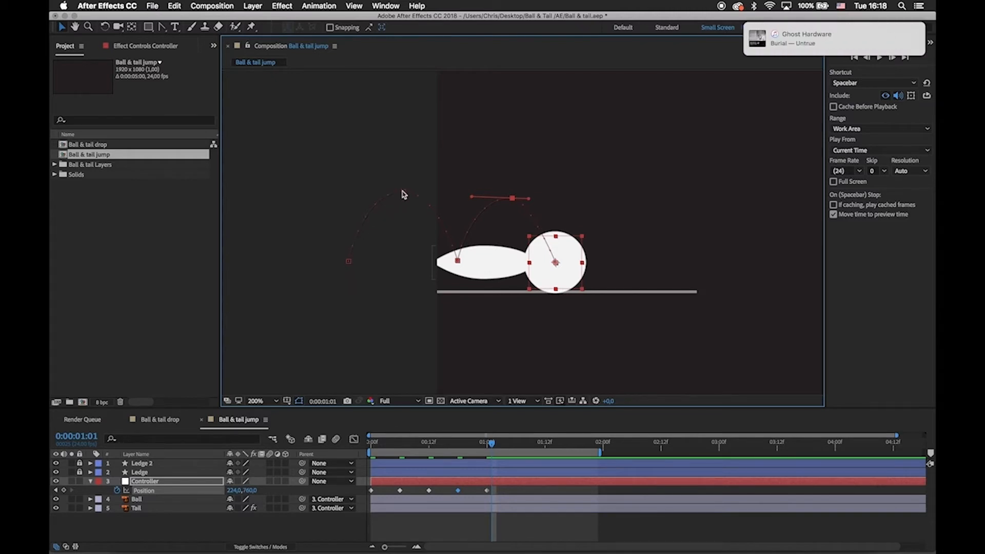
drag(531, 201, 549, 199)
At 0:00:01:00, compare the second hop's spacing with vertical guides at its start, peak and landing, then hide the guides and rulers.
drag(491, 446, 487, 444)
click(544, 492)
click(563, 274)
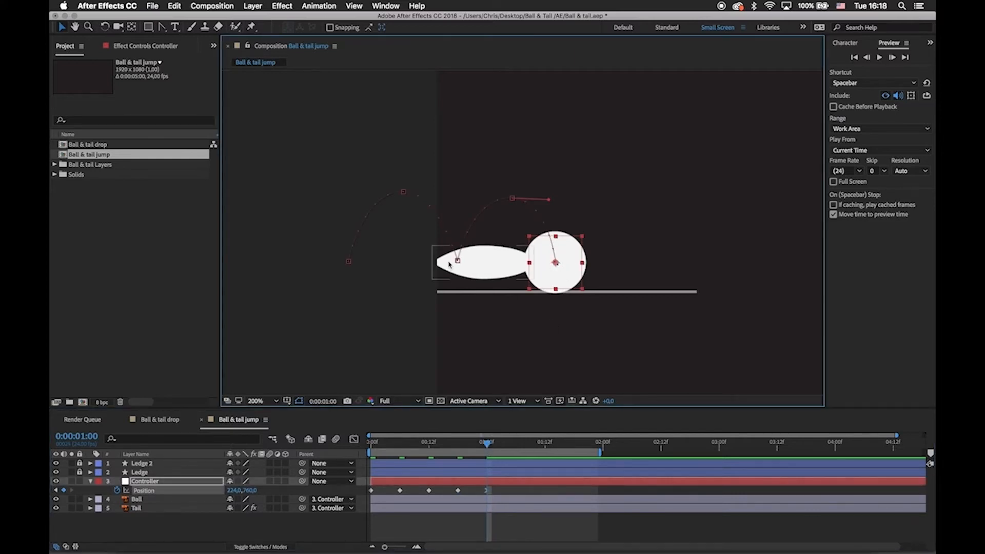
key(super+r)
drag(227, 157, 516, 219)
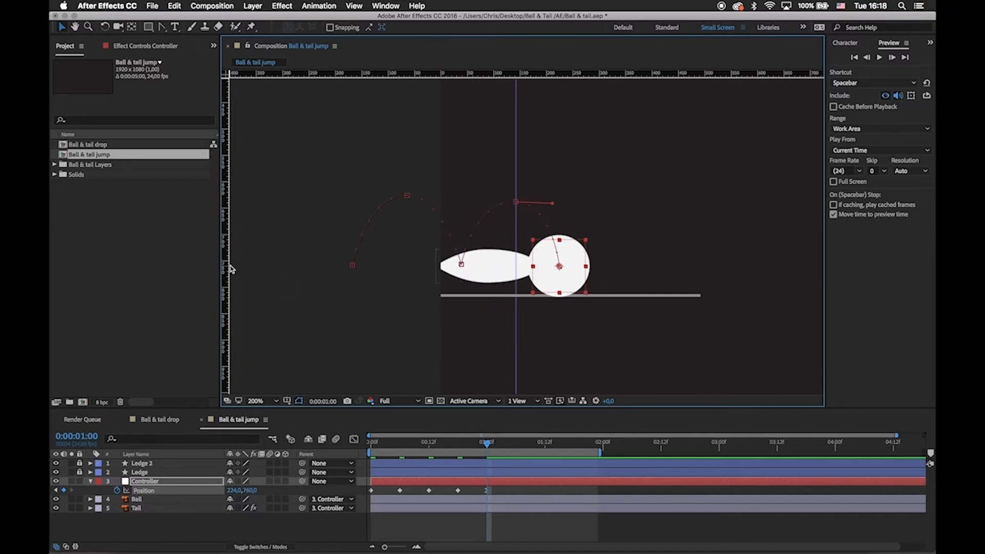
drag(230, 269, 460, 287)
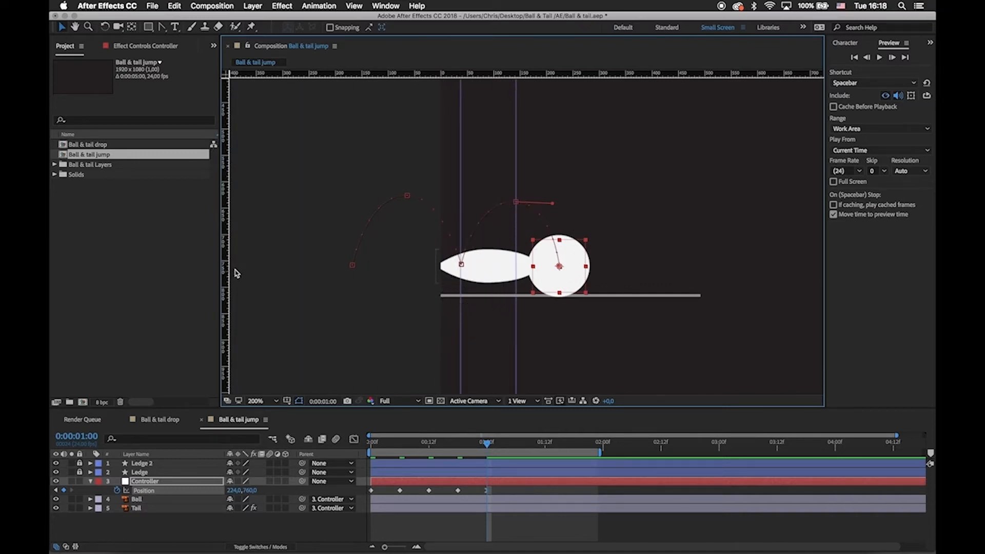
drag(225, 269, 558, 316)
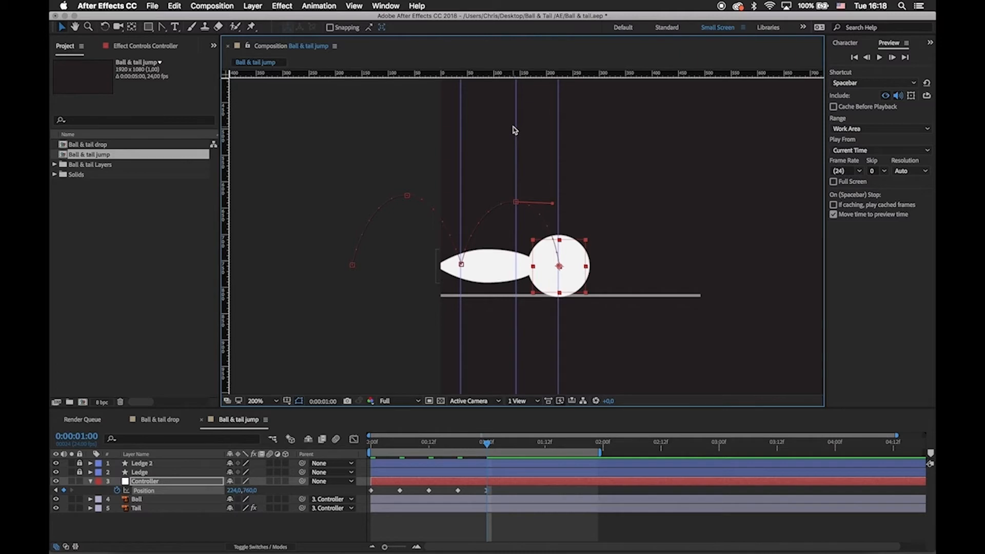
key(super+semicolon)
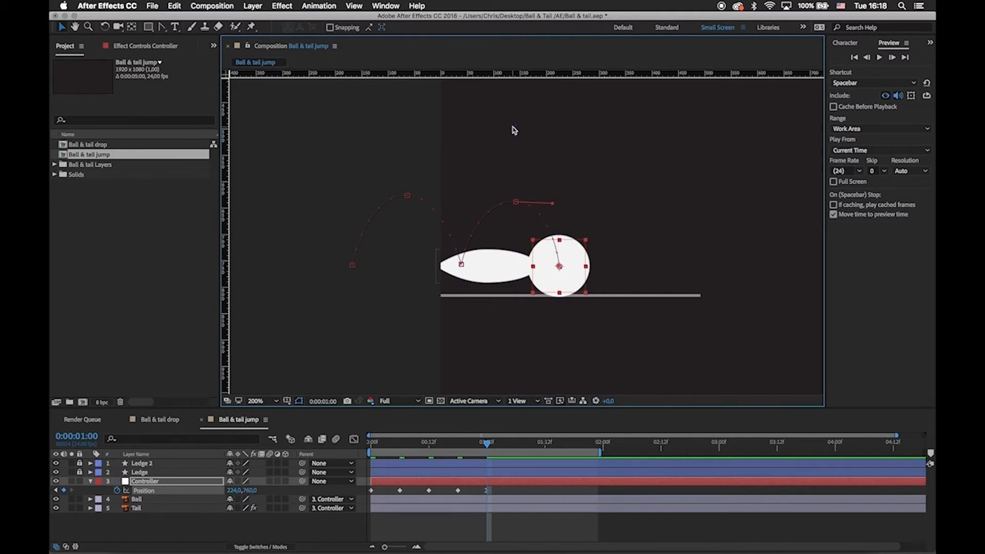
key(super+r)
Move the Controller's landing at 0:00:01:00 to about 243, 760 and slightly lengthen the outer handles of both hop peaks.
drag(571, 253, 581, 251)
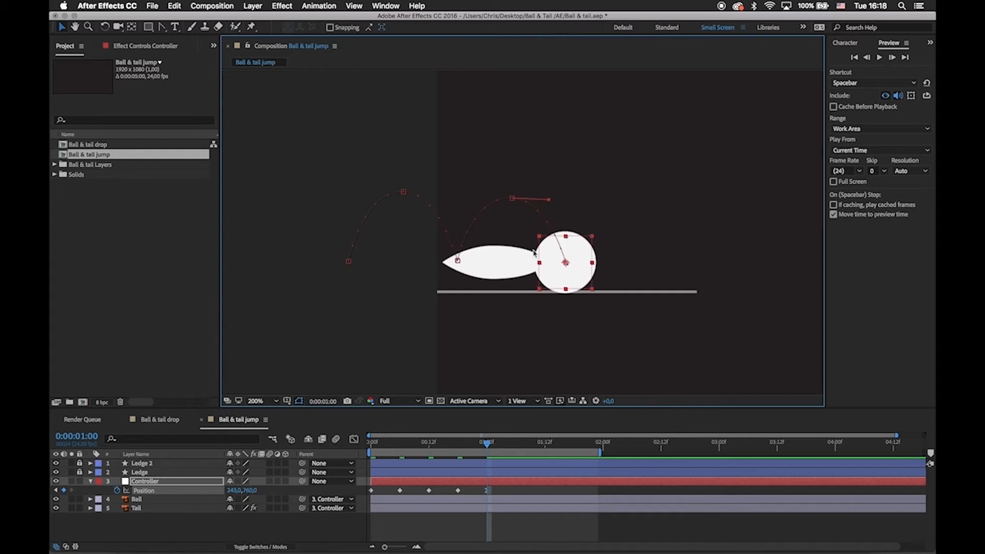
drag(549, 199, 555, 201)
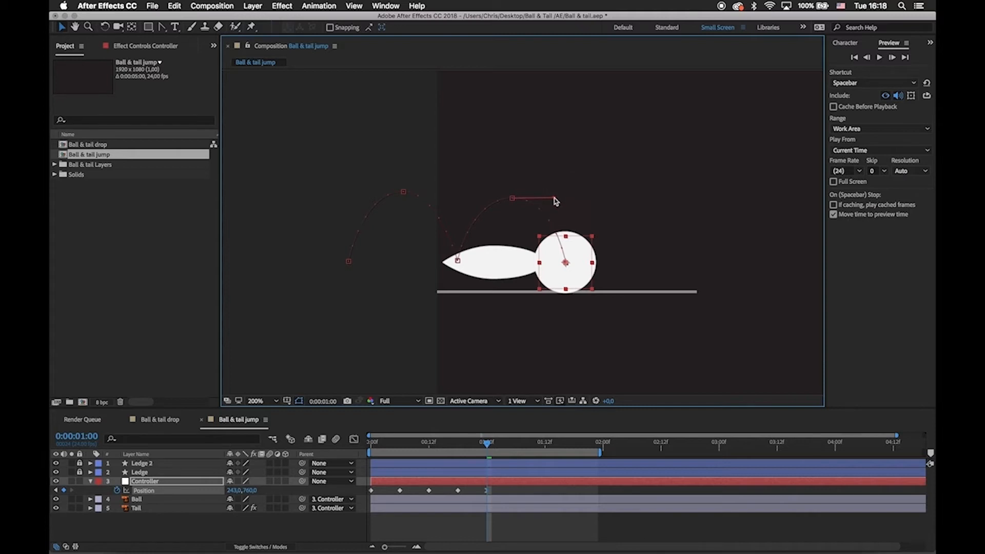
click(404, 193)
drag(360, 193, 358, 191)
click(525, 493)
Select all of the Controller's Position keyframes and shift the whole path forward until it lands at about 332, 760 at 0:00:01:00.
drag(460, 264, 382, 263)
click(488, 262)
click(489, 262)
drag(599, 246, 589, 250)
drag(528, 248, 570, 257)
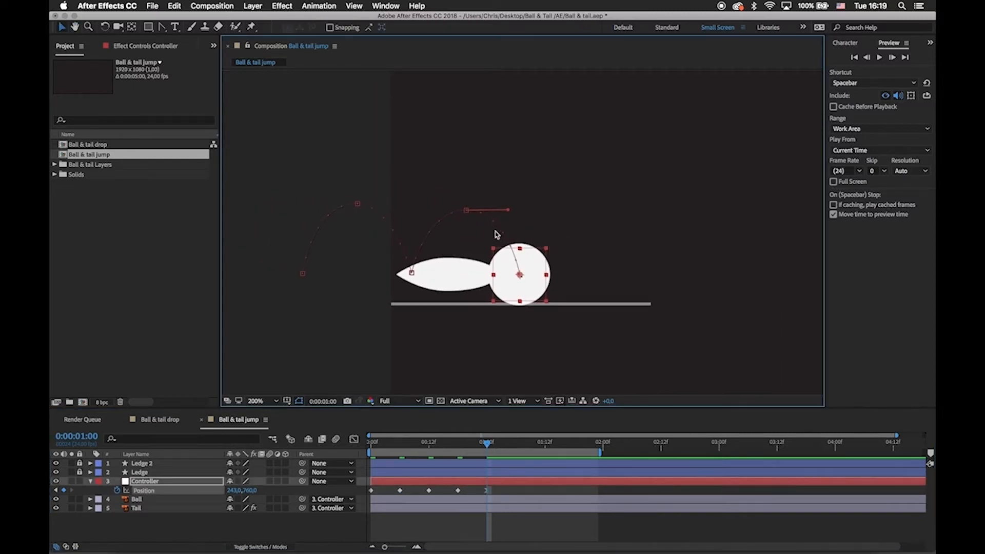
drag(513, 242, 533, 237)
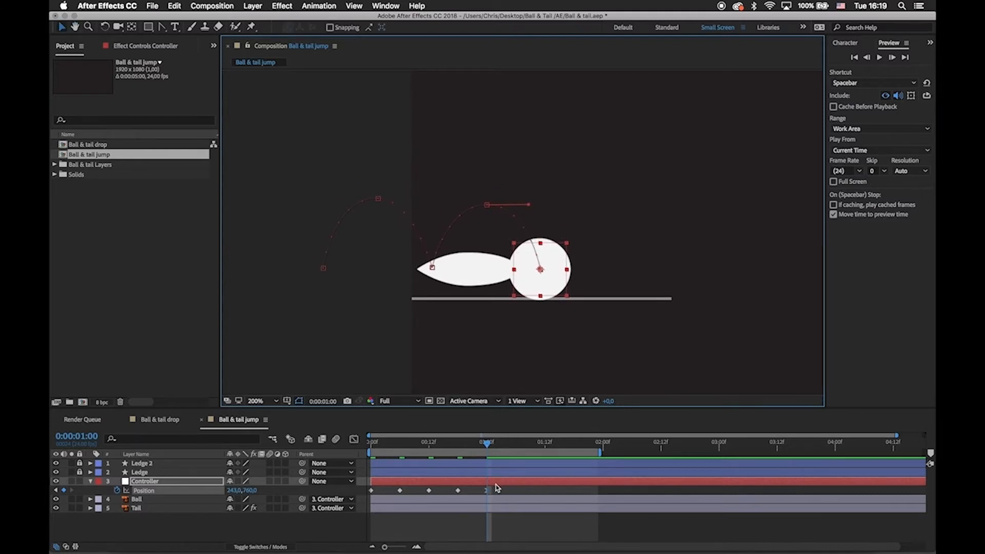
drag(495, 492, 343, 498)
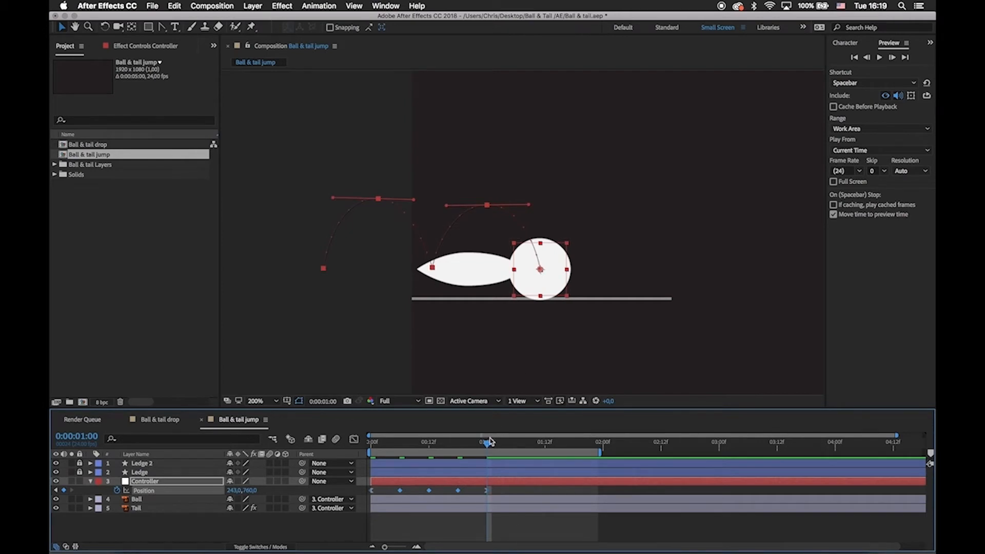
mouse_move(490, 441)
mouse_down()
mouse_move(455, 444)
mouse_move(489, 446)
mouse_up()
drag(541, 274, 590, 279)
Raise the second hop's peak slightly on the Controller's motion path.
drag(522, 153, 431, 153)
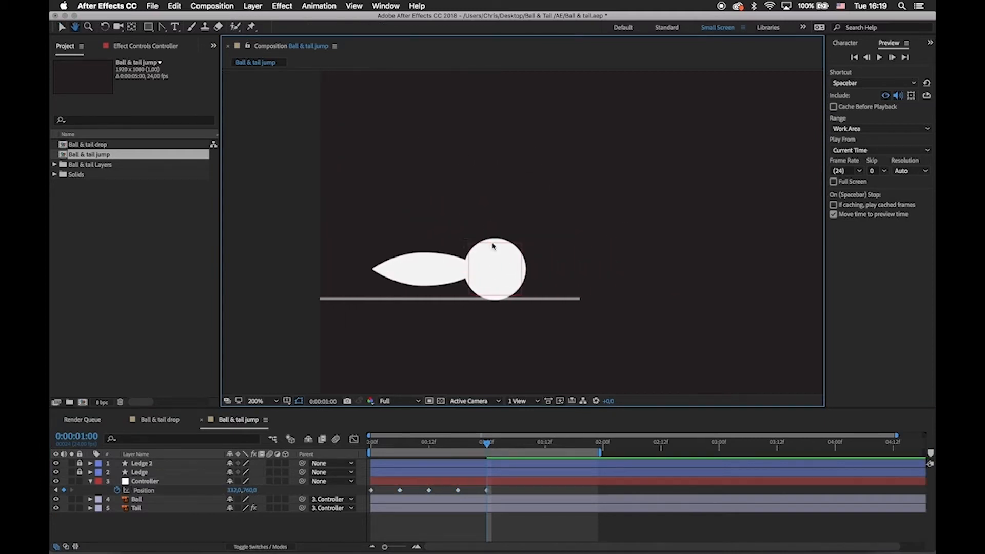
drag(441, 207, 444, 207)
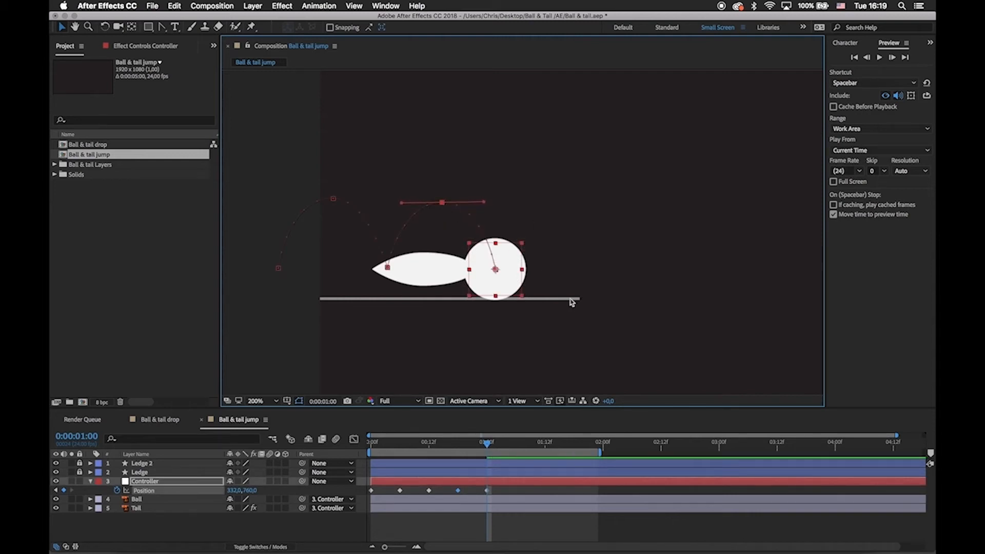
drag(577, 283, 599, 289)
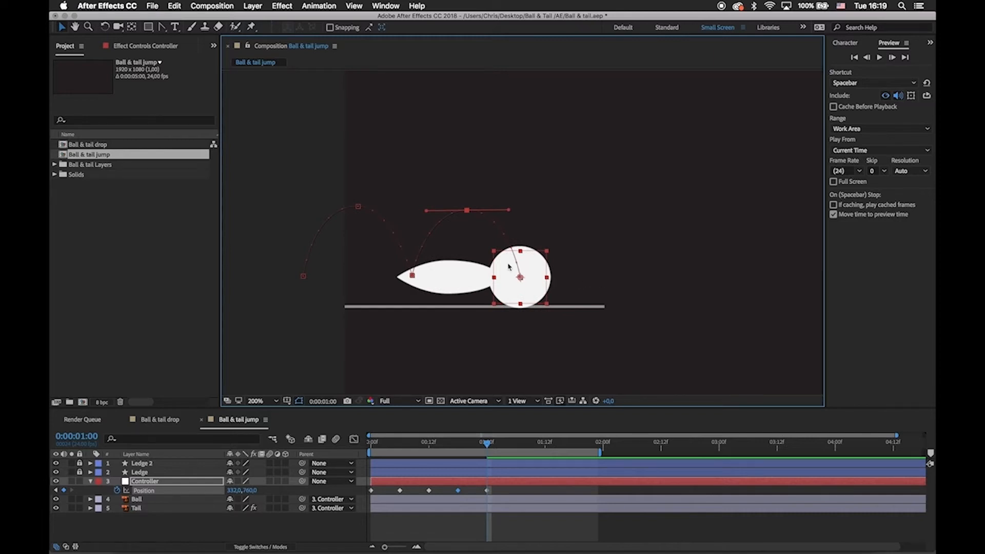
Keyframe the Controller sliding along the ledge to about 482, 760 at 0:00:01:12 and preview the motion.
click(587, 246)
click(517, 290)
drag(491, 447, 546, 454)
drag(535, 266, 570, 266)
click(494, 492)
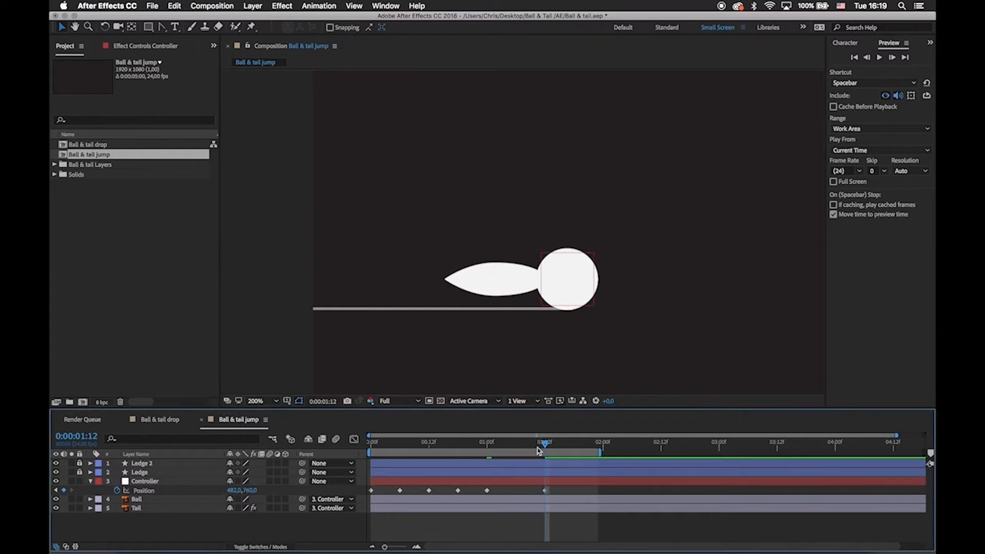
key(space)
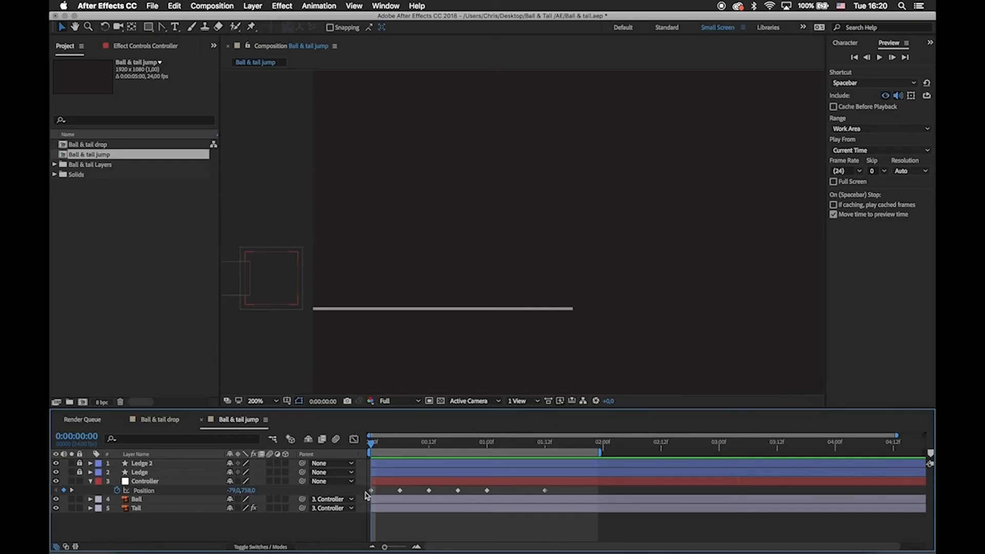
Apply Easy Ease to all of the Controller's Position keyframes.
drag(366, 491, 436, 491)
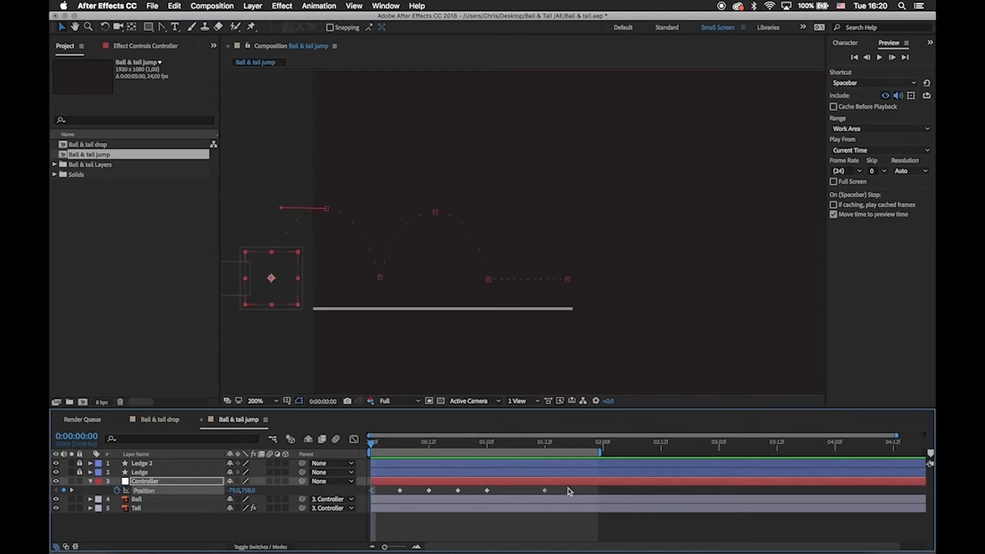
drag(569, 492, 354, 511)
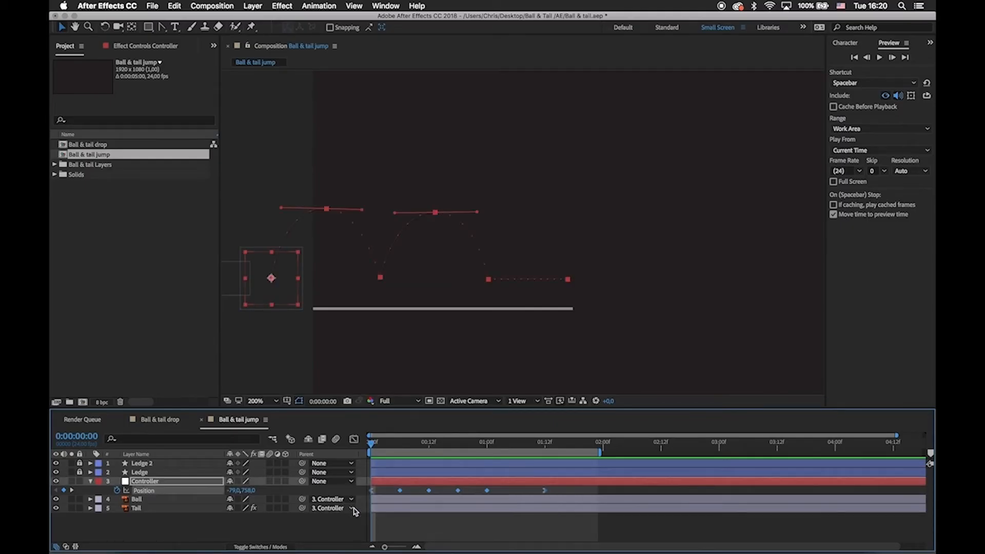
right_click(400, 491)
mouse_move(432, 543)
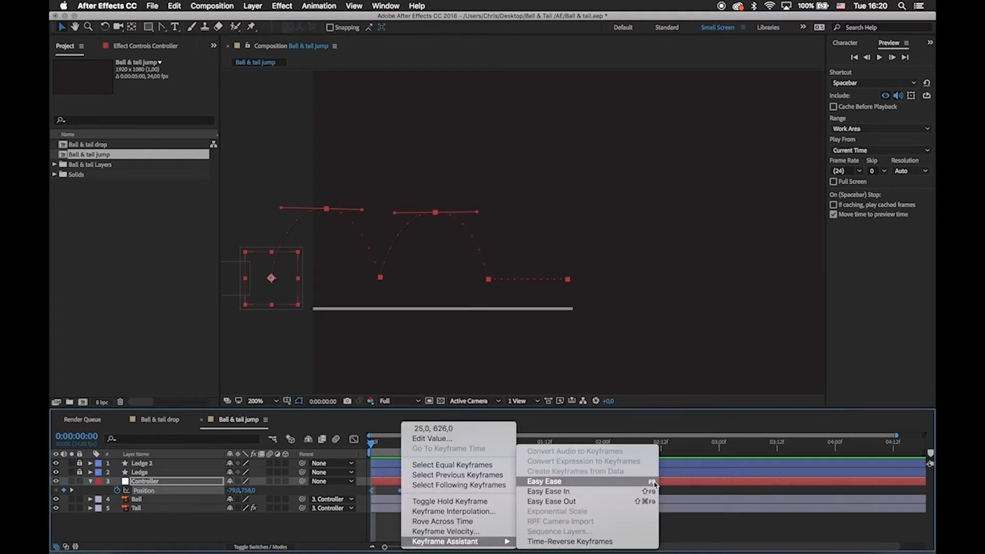
click(633, 483)
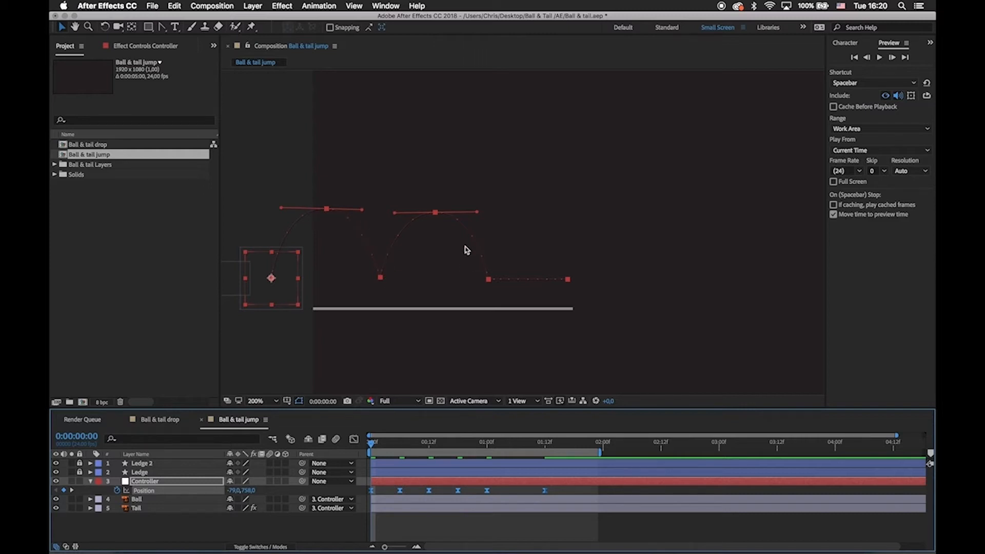
Preview the eased hops from the first frame and check the landing keyframe at 0:00:01:00.
click(388, 494)
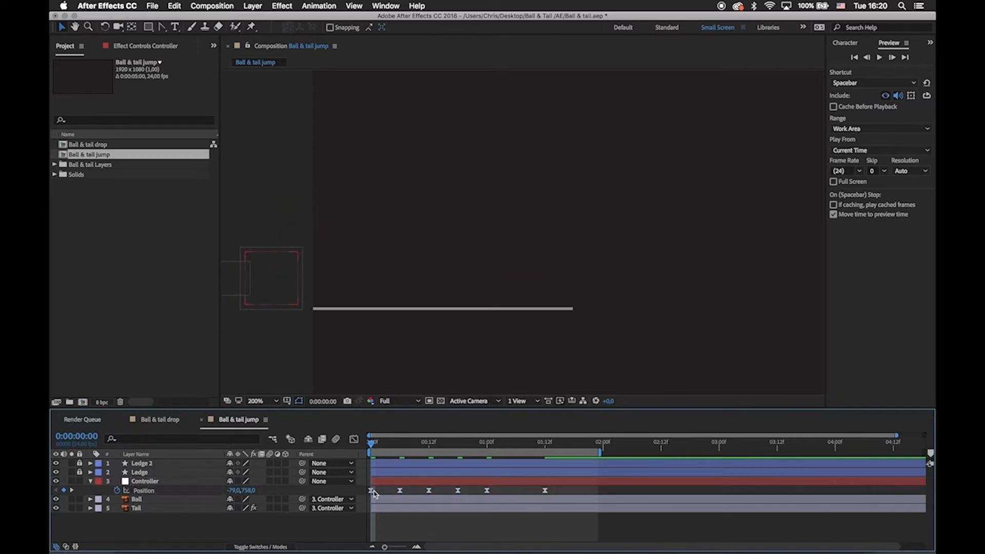
click(372, 491)
drag(372, 444, 311, 472)
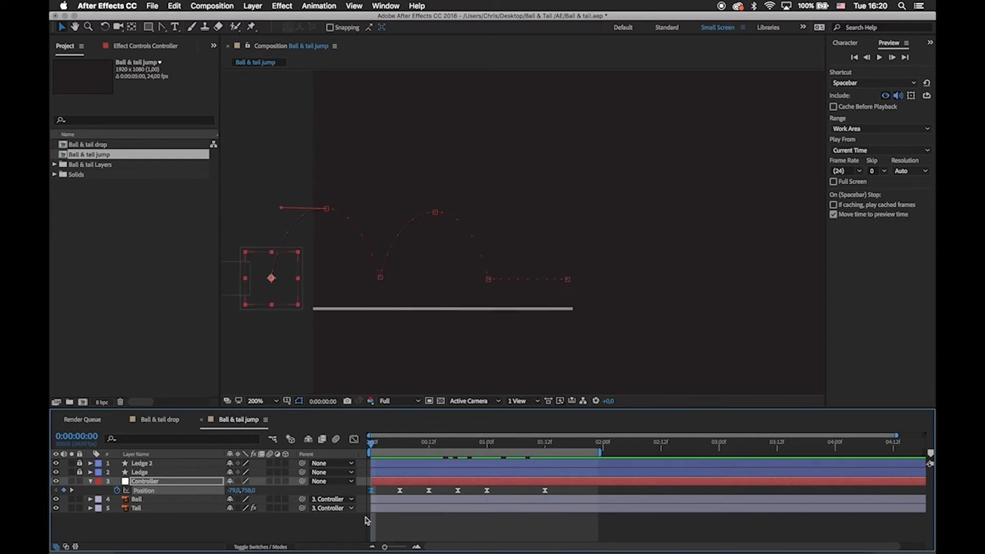
click(400, 533)
key(space)
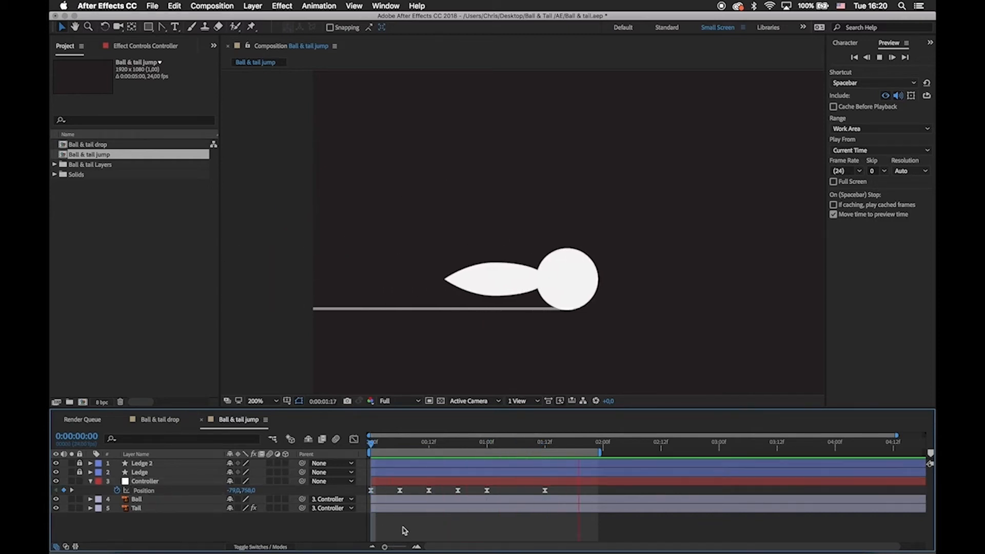
key(space)
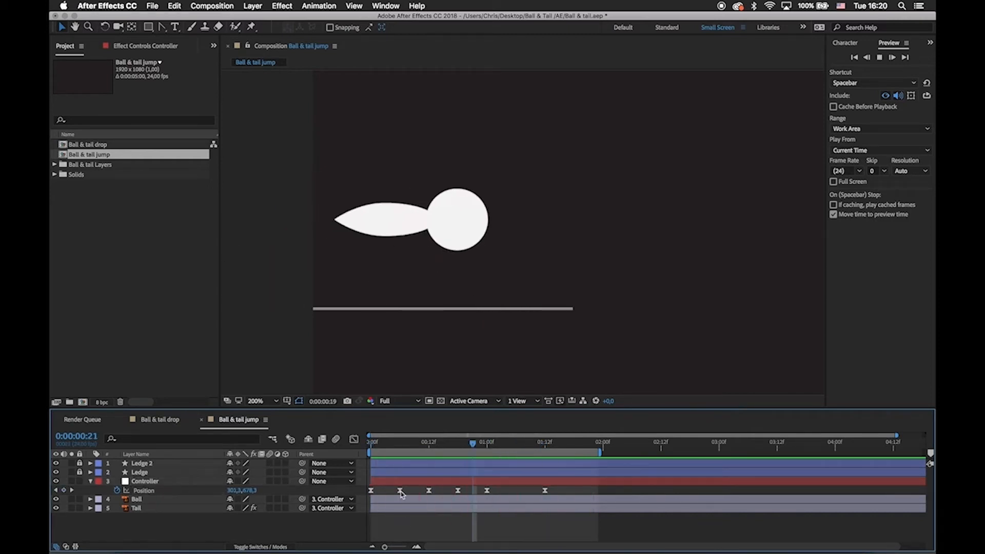
click(487, 490)
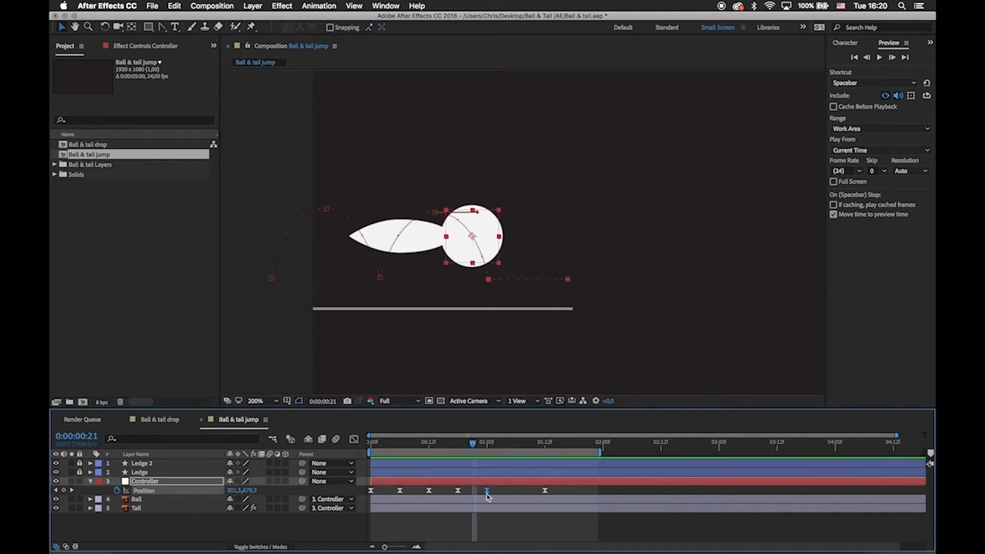
click(466, 529)
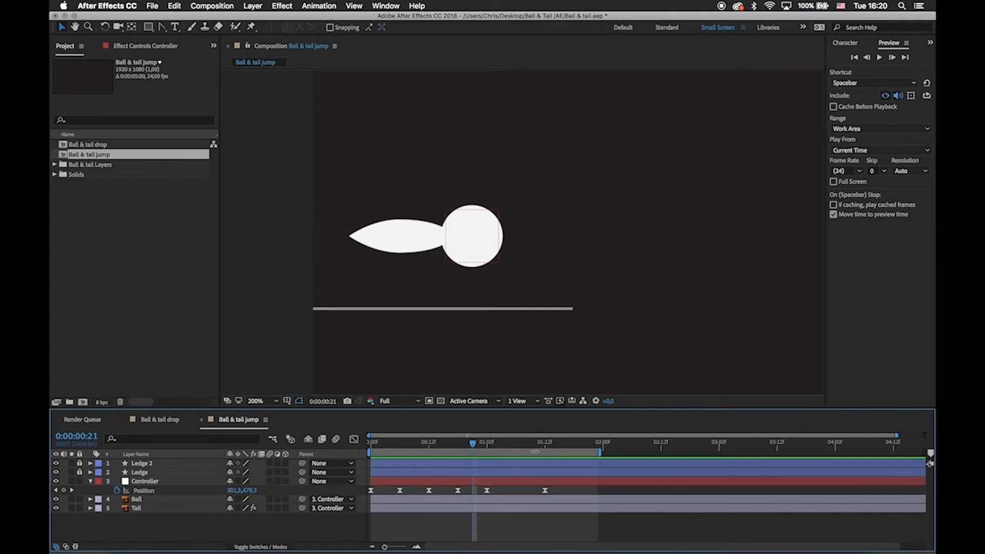
Keyframe the Controller settling back to about 443, 760 at 0:00:01:18, level with the ledge's edge.
drag(480, 446, 574, 452)
click(577, 483)
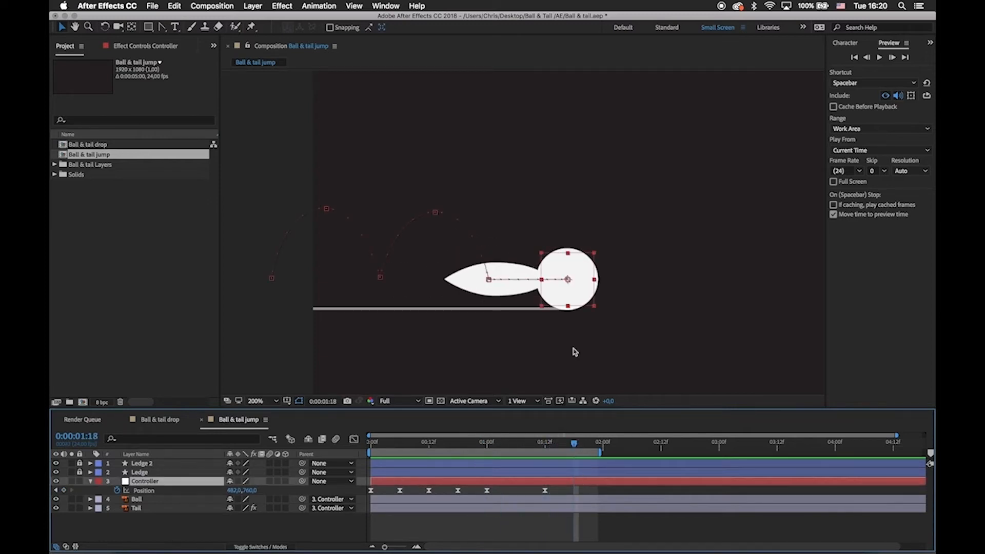
drag(584, 286, 564, 291)
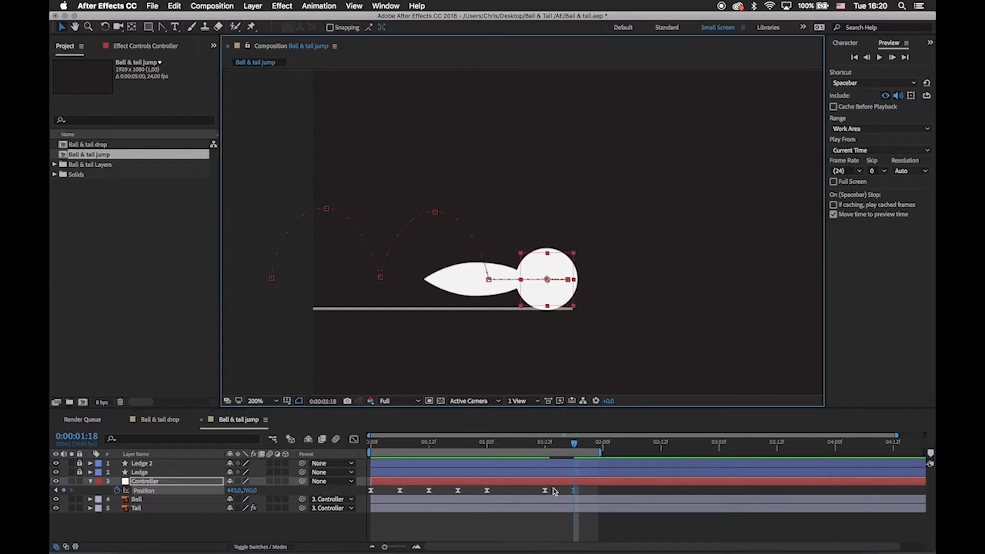
click(554, 491)
click(575, 491)
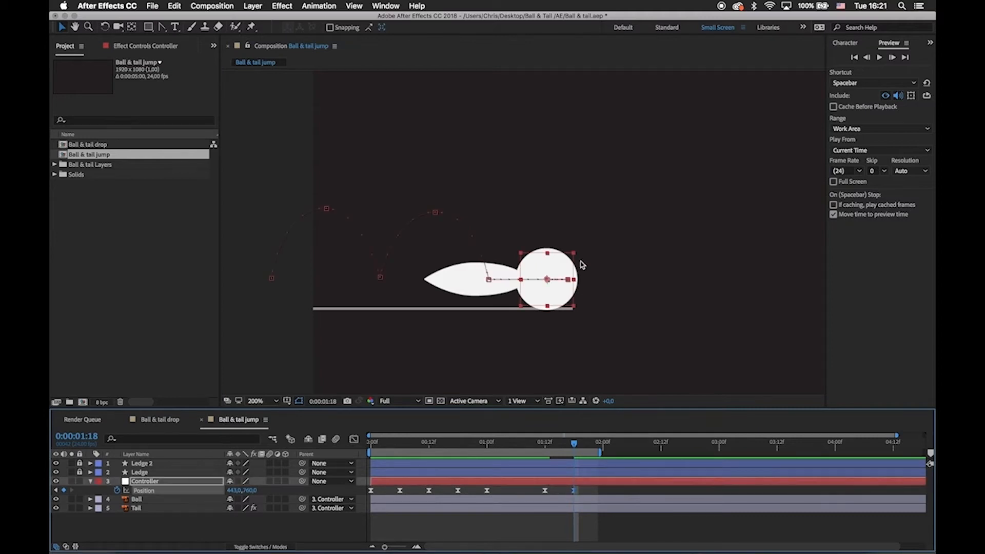
click(568, 279)
click(557, 491)
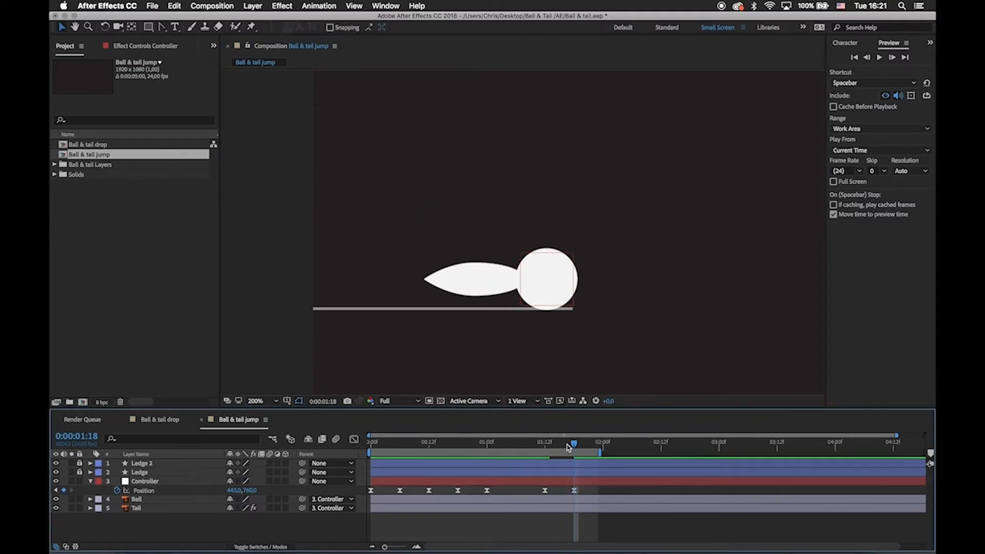
Preview from the start, delay the last Position keyframe to about 0:00:01:21 and extend the work area to about 0:00:02:12.
drag(569, 445, 314, 463)
key(space)
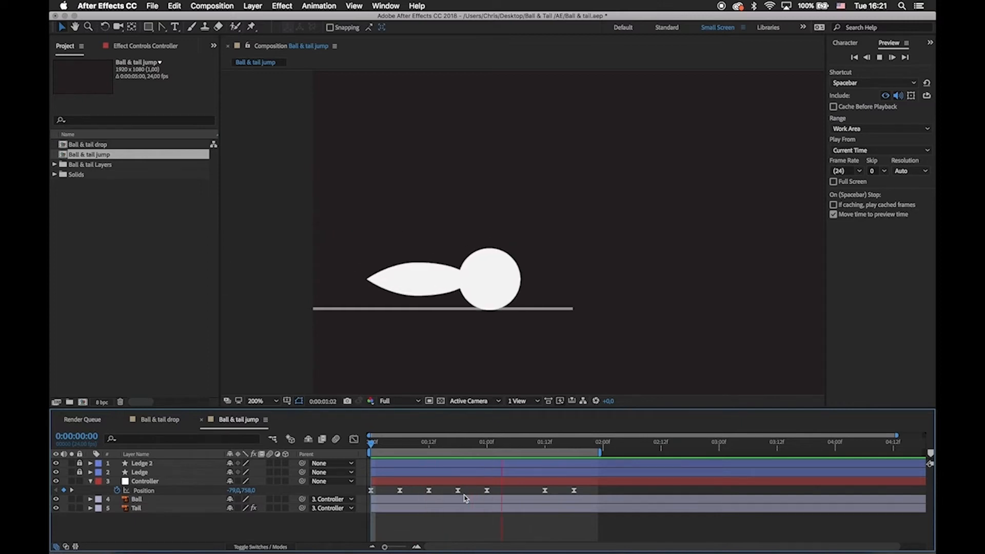
click(574, 491)
drag(575, 492, 589, 492)
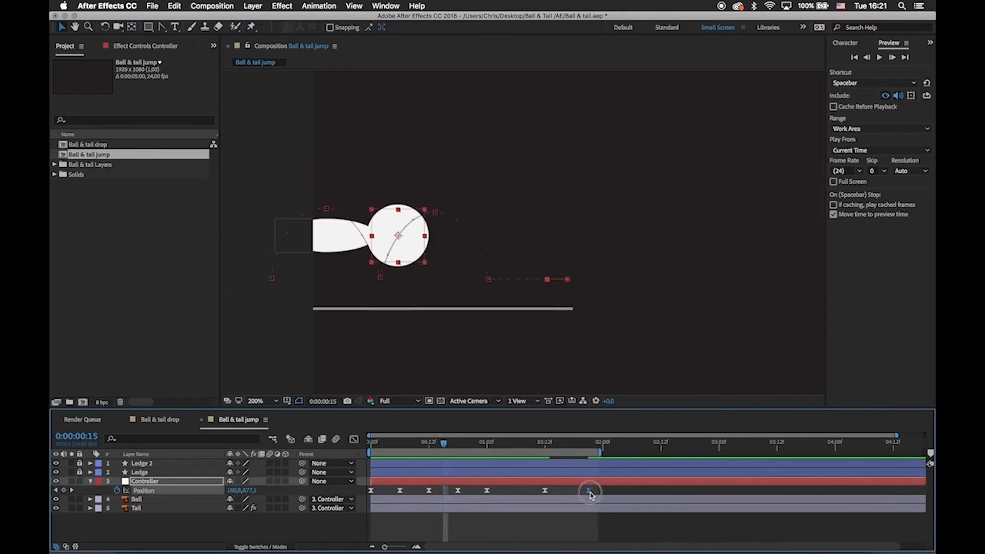
drag(599, 453, 658, 453)
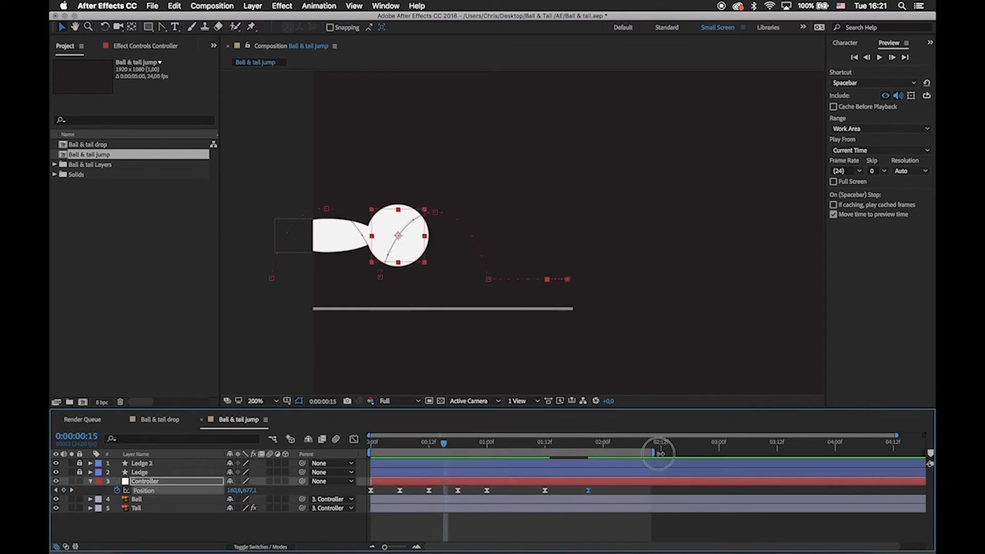
click(598, 494)
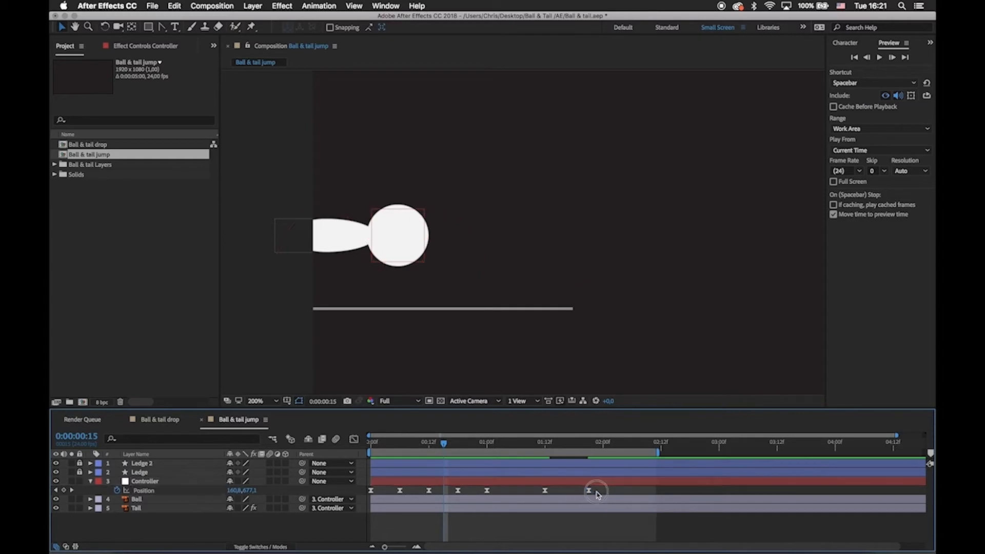
Check the Controller's first Position keyframe at frame 0, then scrub through the motion to 0:00:01:12.
drag(476, 445, 369, 436)
click(371, 490)
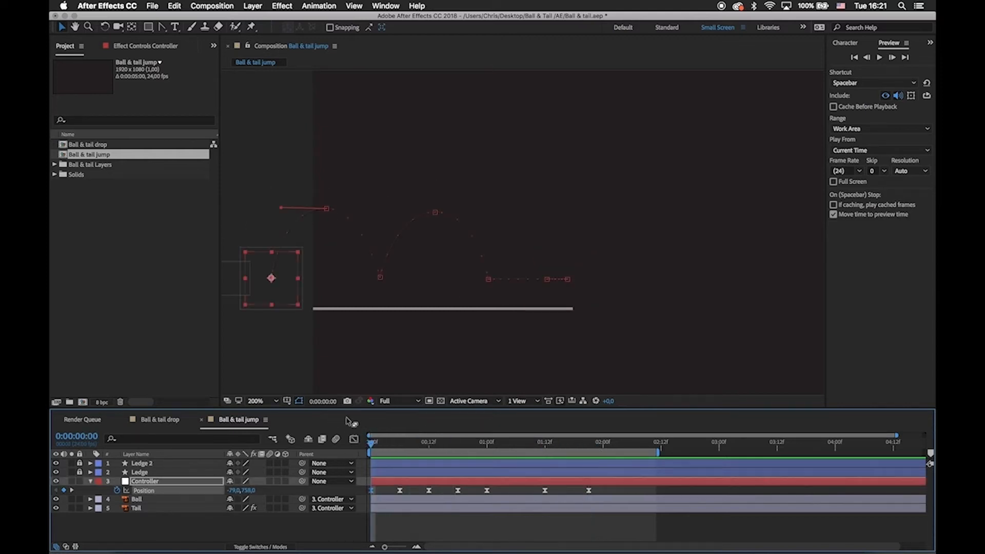
drag(423, 451, 545, 471)
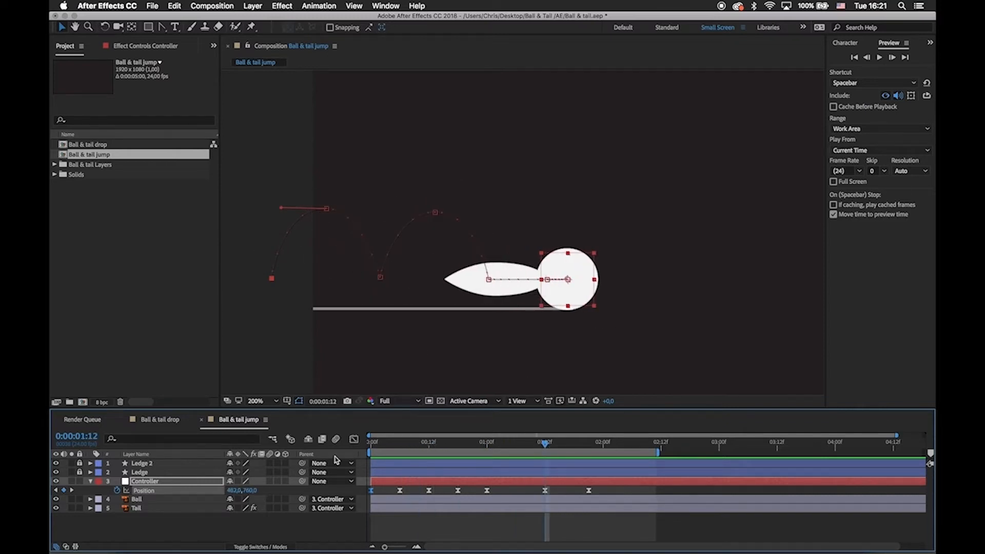
Show the speed graph of the Controller's Position in an enlarged timeline, zoomed in on the hop keyframes from frame 0.
click(354, 440)
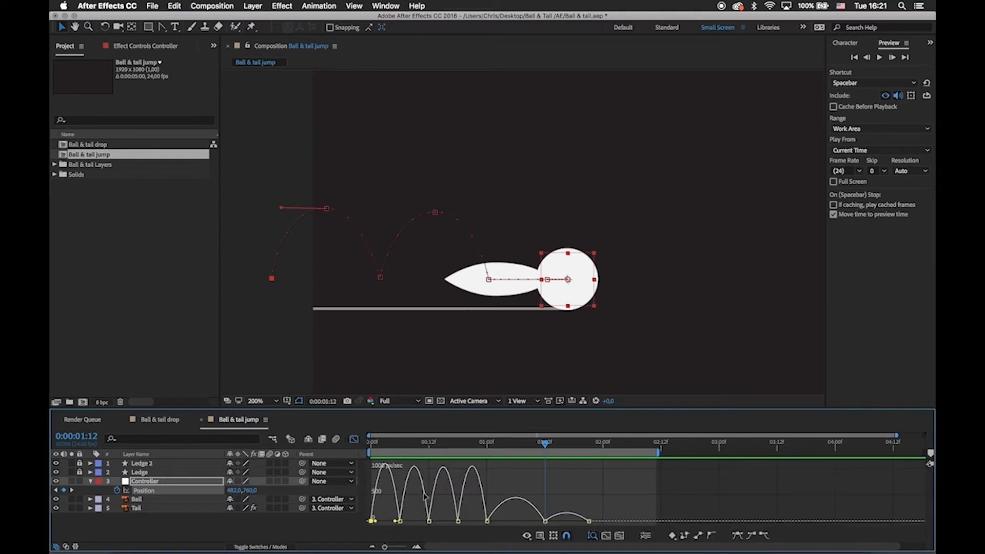
click(355, 440)
click(354, 440)
drag(390, 408, 396, 346)
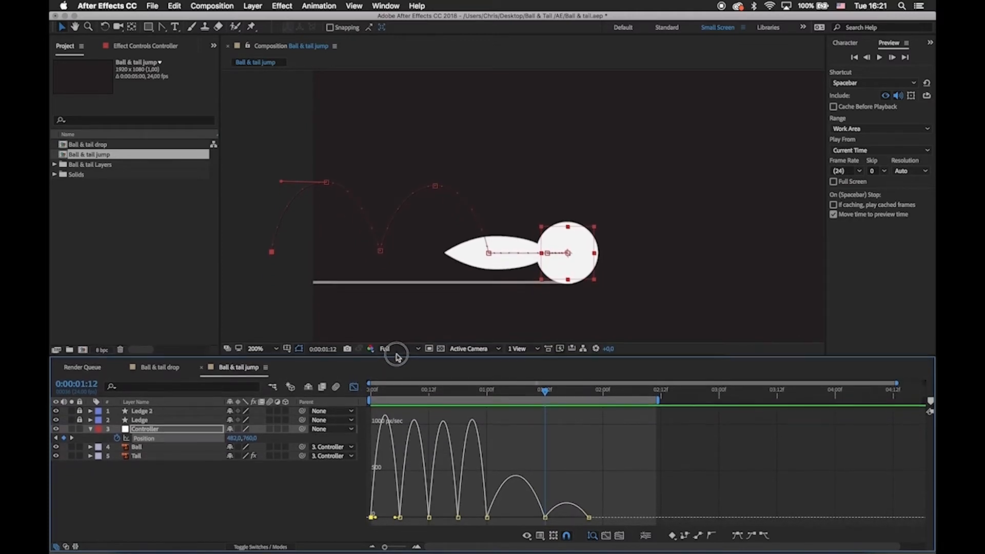
key(equal)
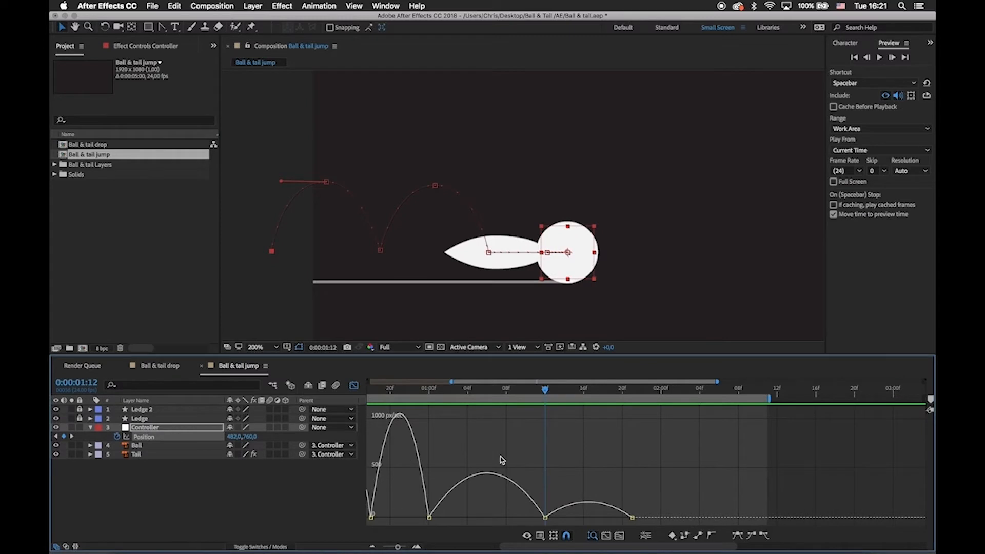
scroll(502, 460, left, 5)
drag(426, 391, 400, 391)
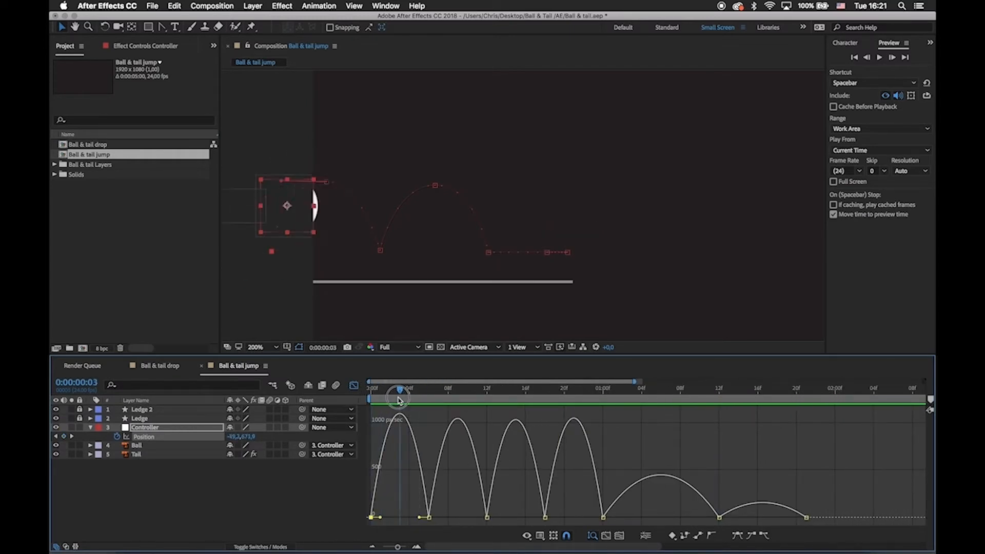
Reshape the first hop's rise in the speed graph to burst off frame 0 and ease gradually into the apex at frame 6.
click(370, 517)
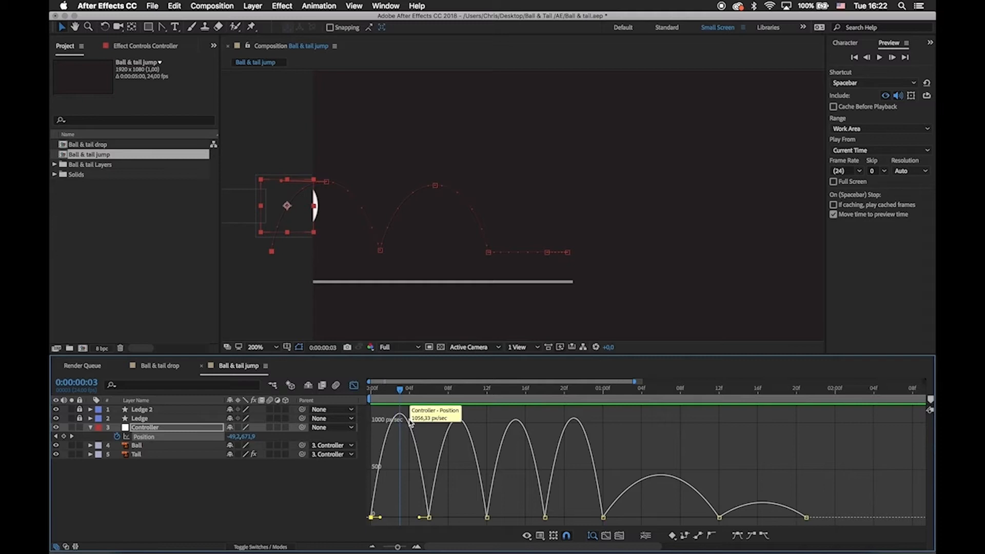
scroll(413, 421, right, 5)
scroll(413, 421, left, 5)
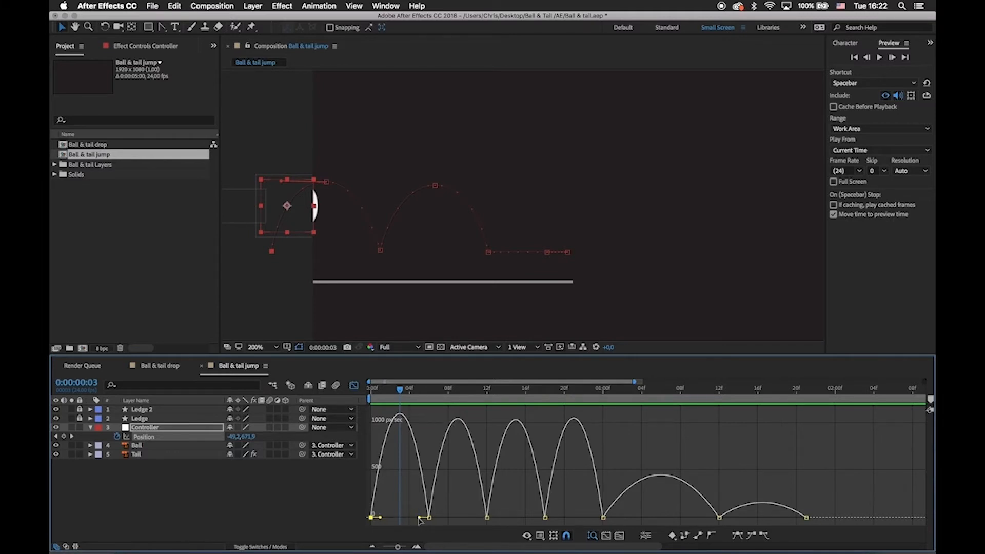
drag(419, 518, 373, 517)
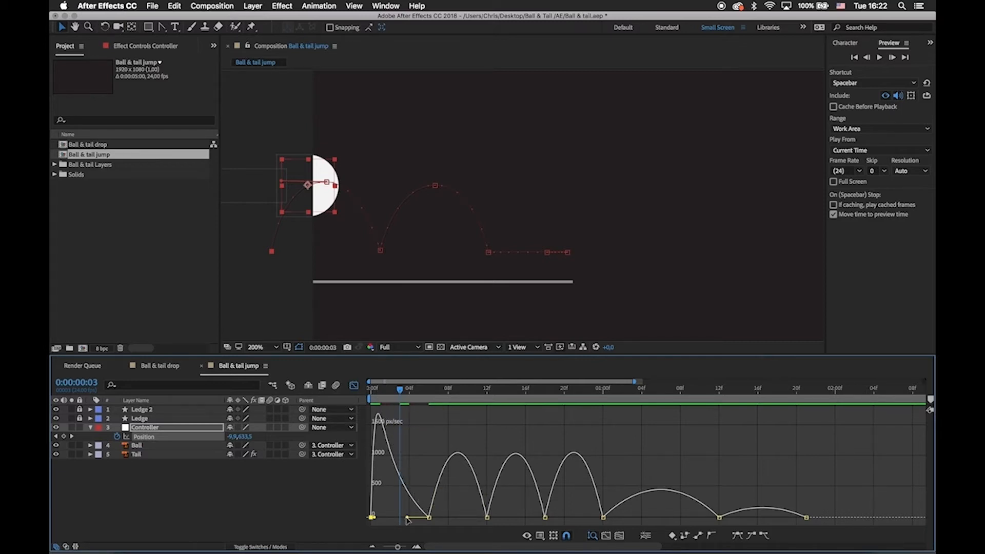
drag(407, 518, 401, 518)
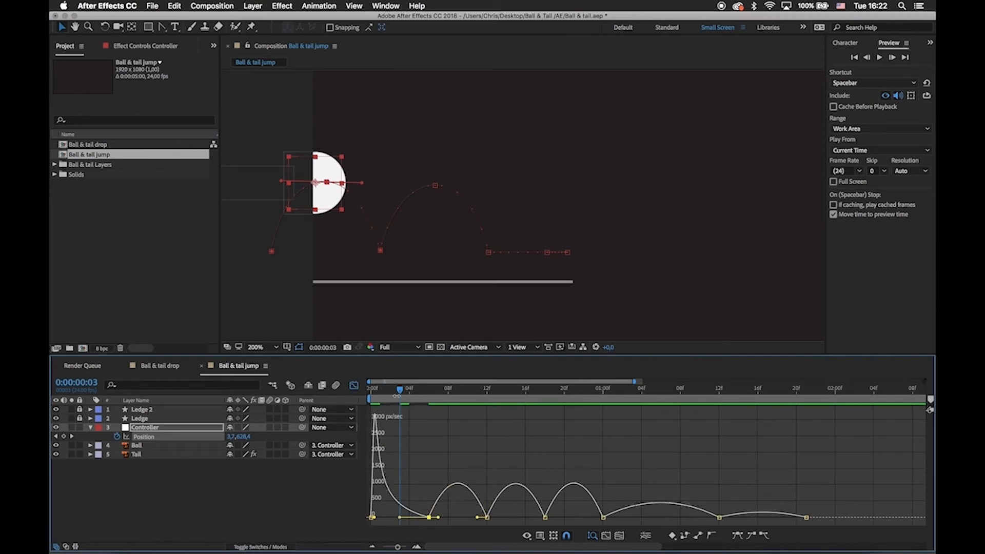
click(390, 391)
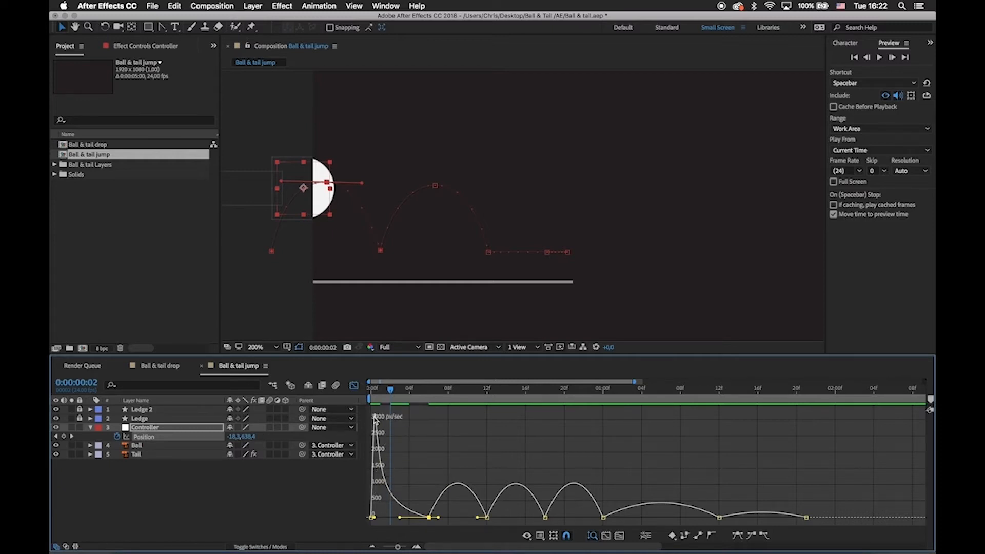
drag(390, 395, 429, 408)
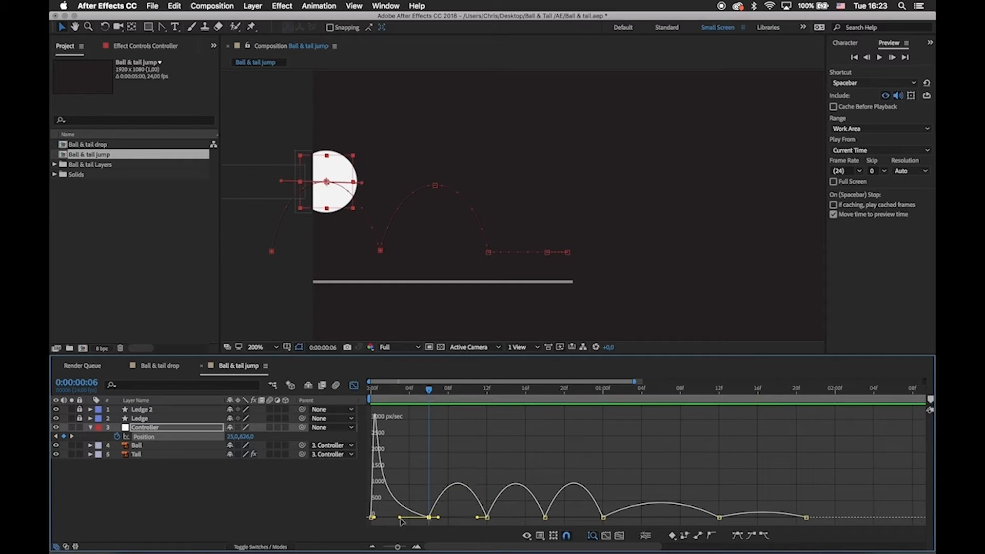
drag(375, 517, 406, 520)
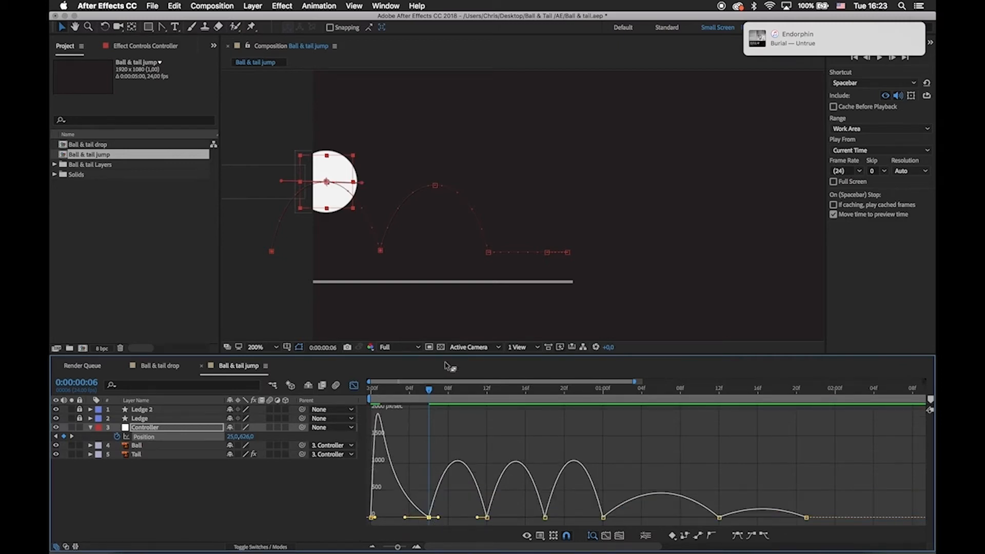
click(425, 451)
Examine the Controller's motion around the frame 6 apex and inspect the takeoff and landing keyframes along its motion path.
mouse_move(412, 392)
mouse_down()
mouse_move(364, 392)
mouse_move(417, 405)
mouse_up()
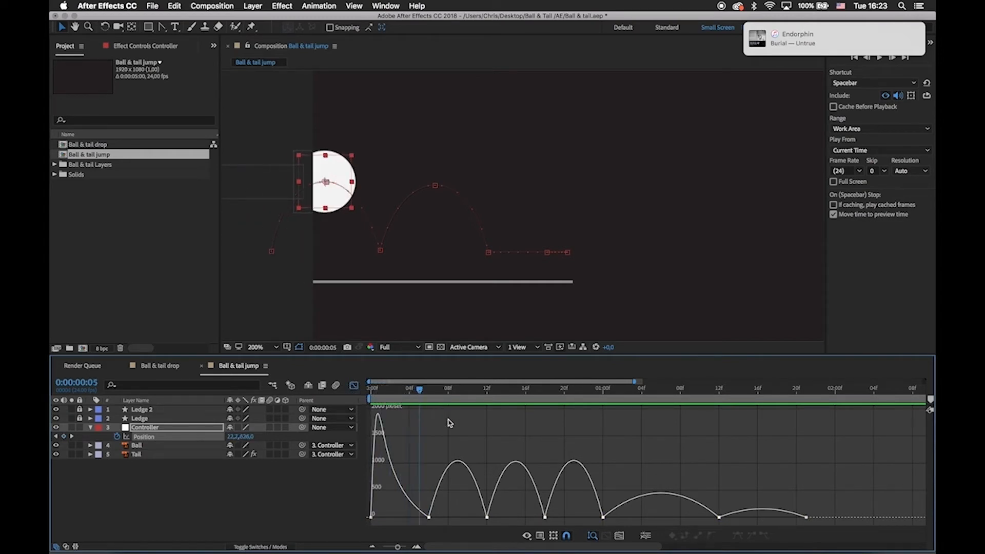
click(425, 393)
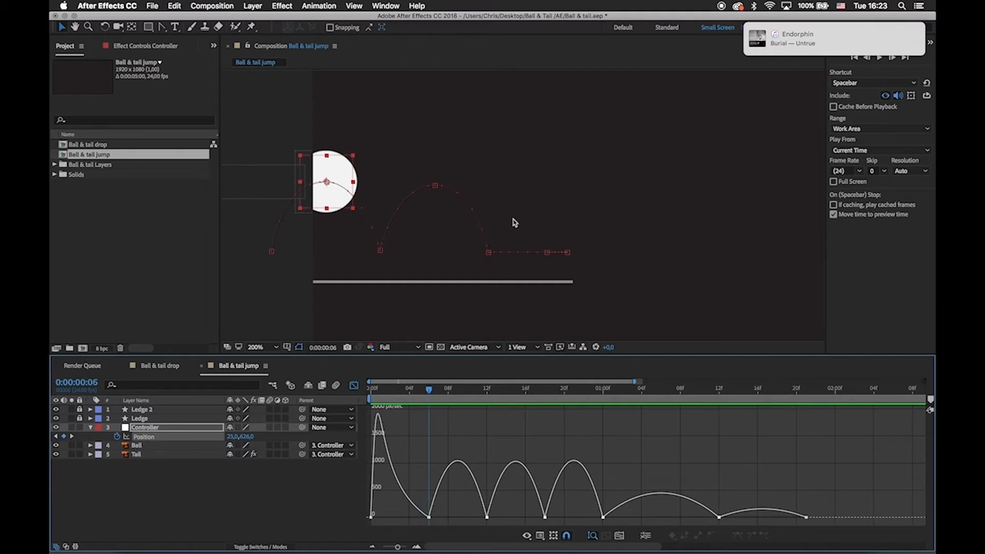
mouse_move(444, 178)
mouse_down()
mouse_move(470, 162)
mouse_move(389, 178)
mouse_move(449, 177)
mouse_up()
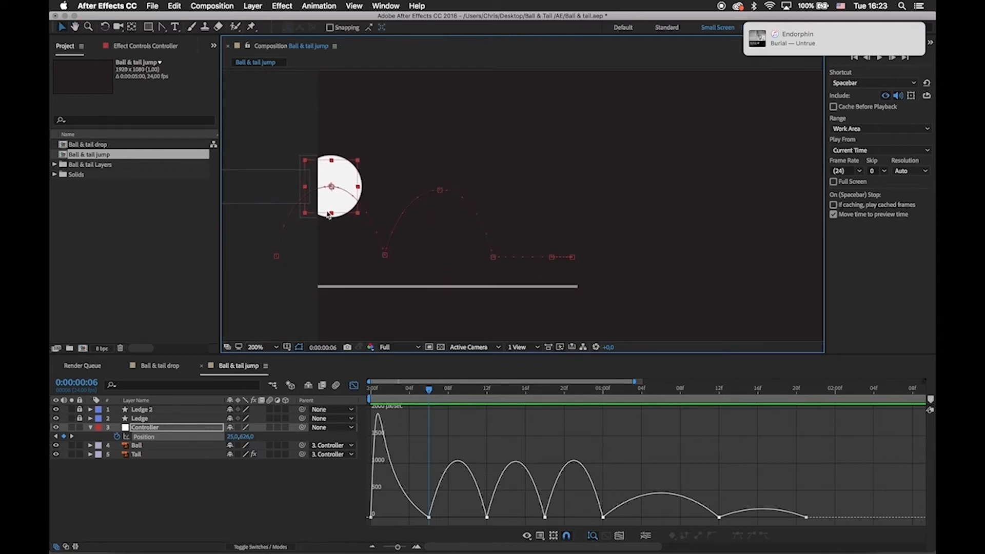
drag(517, 251, 500, 245)
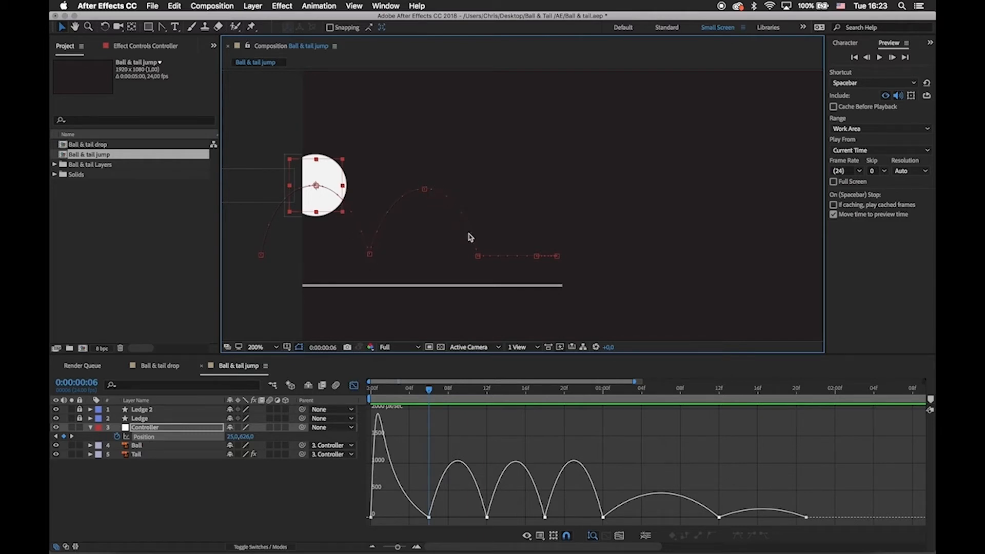
click(476, 257)
click(369, 255)
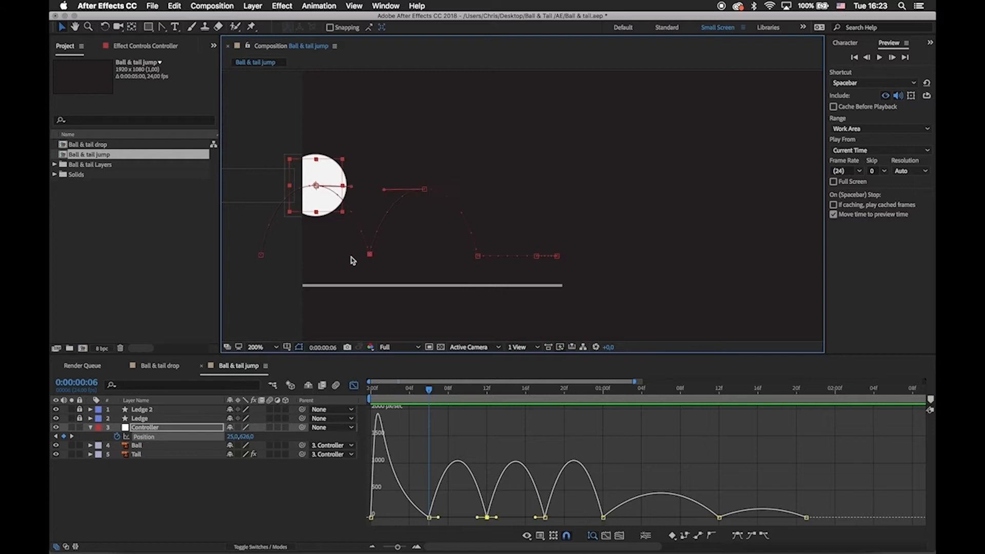
click(260, 255)
click(370, 255)
click(477, 256)
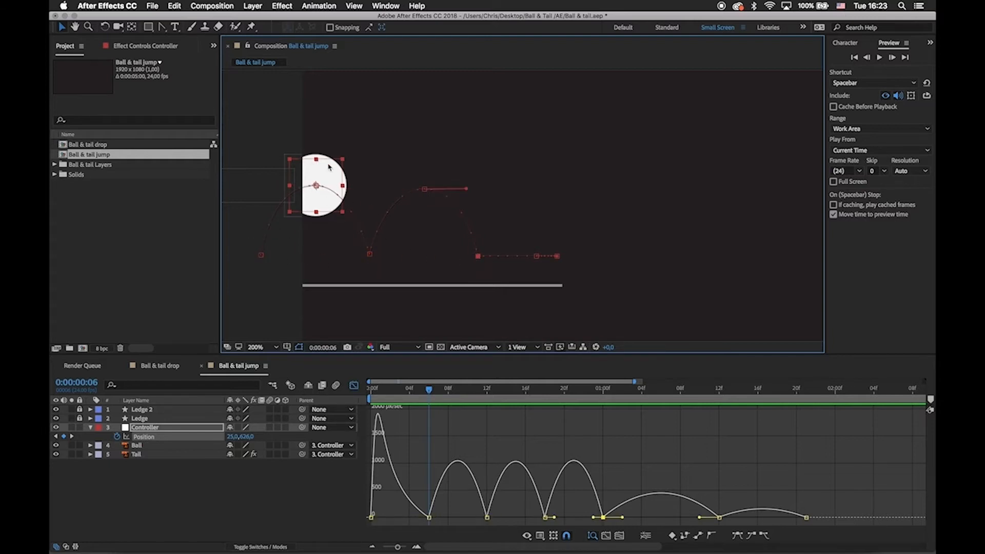
click(370, 254)
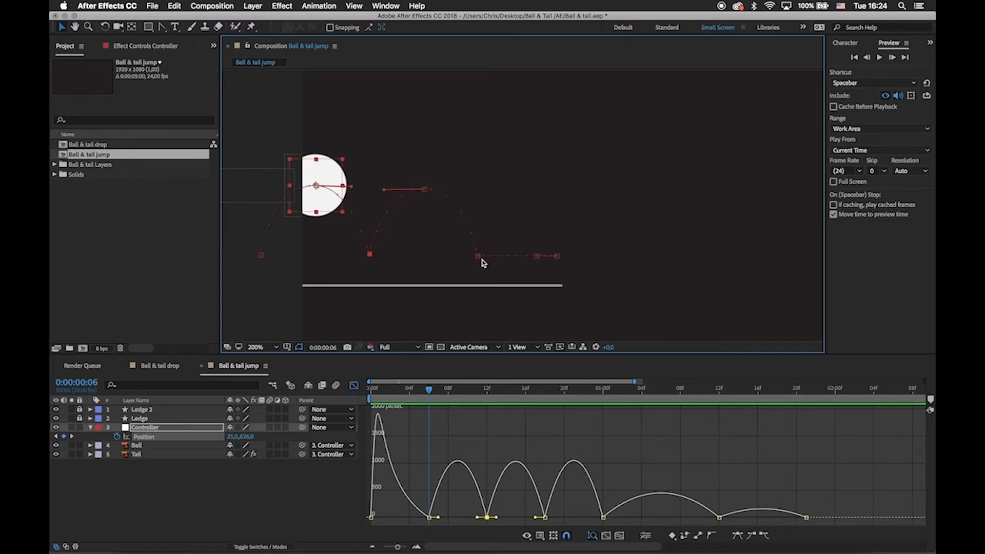
click(435, 443)
Reshape the first hop's fall so speed builds slowly from the apex at frame 6 and peaks just before landing at frame 12.
drag(429, 390, 366, 394)
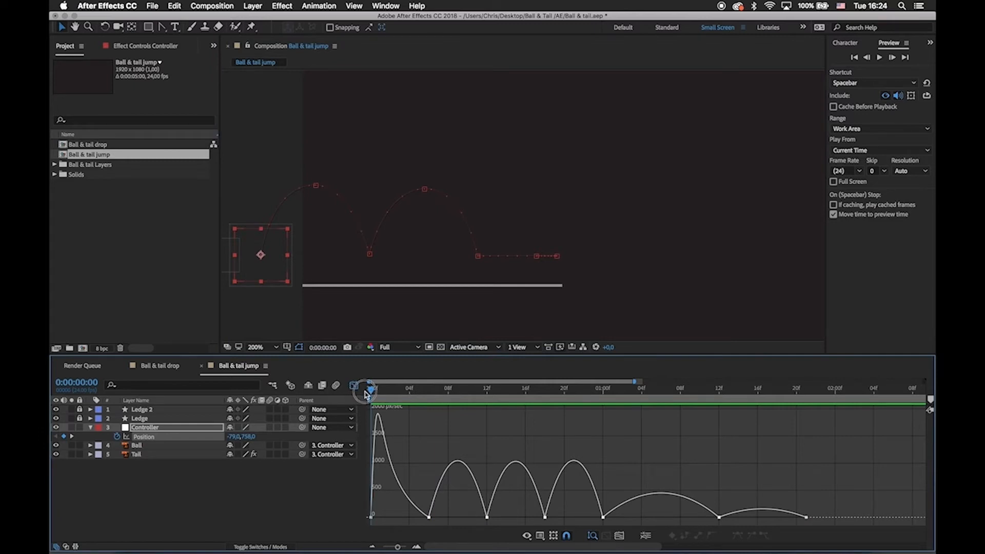
drag(260, 258, 331, 259)
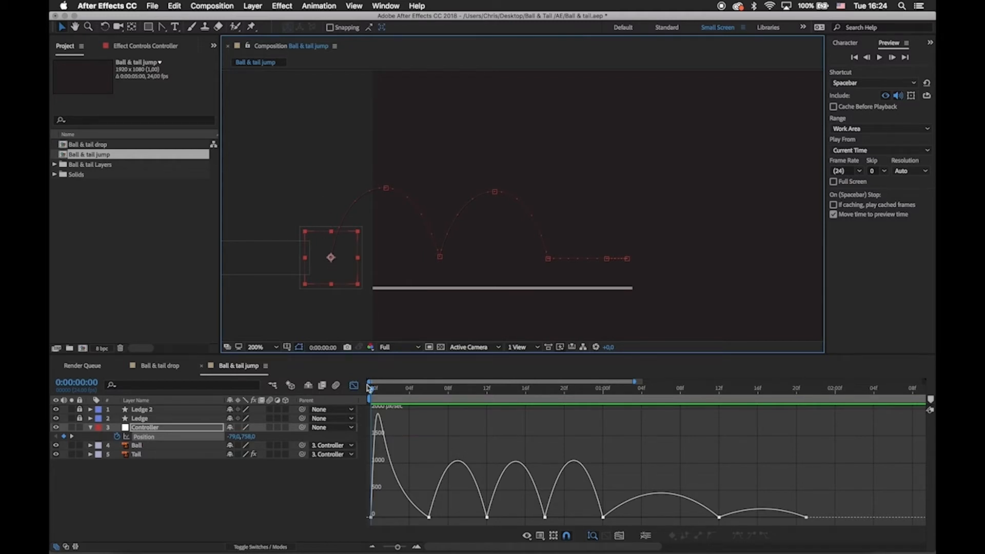
drag(370, 388, 494, 423)
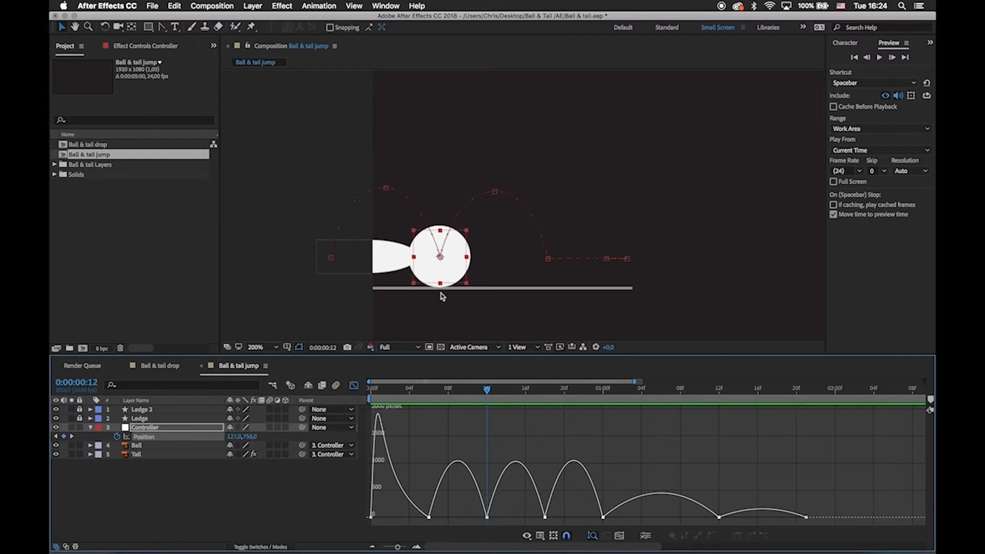
click(430, 518)
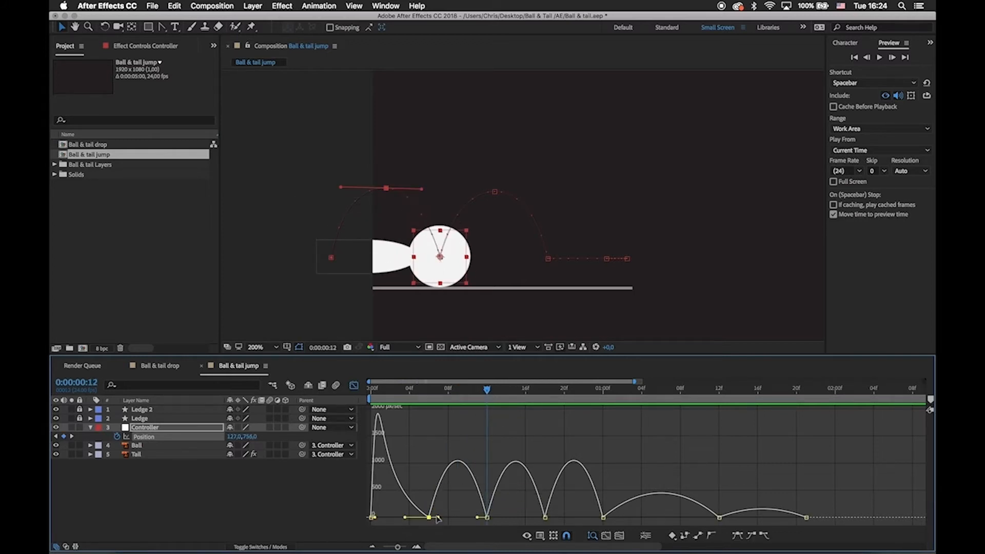
mouse_move(439, 518)
mouse_down()
mouse_move(484, 519)
mouse_move(451, 512)
mouse_move(453, 520)
mouse_up()
click(477, 518)
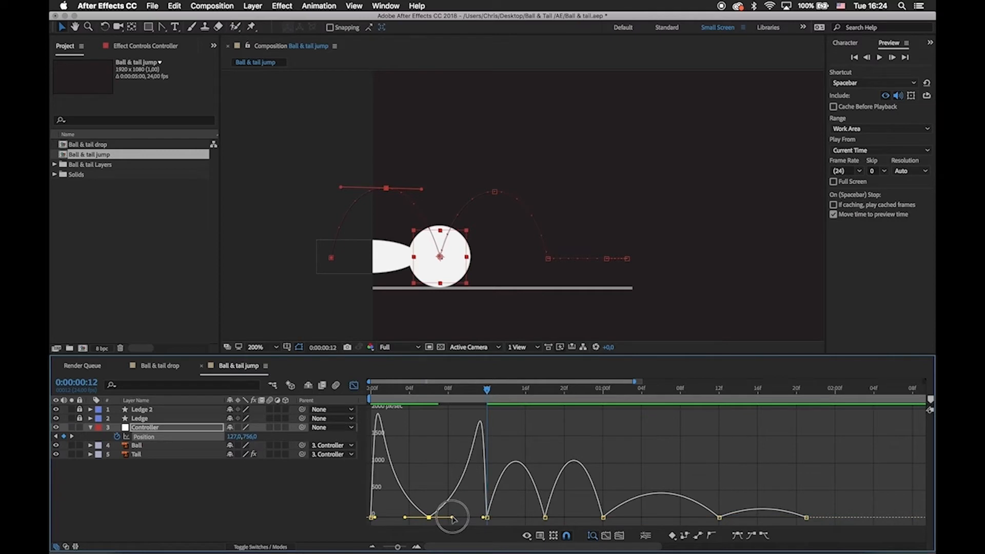
drag(453, 518, 452, 519)
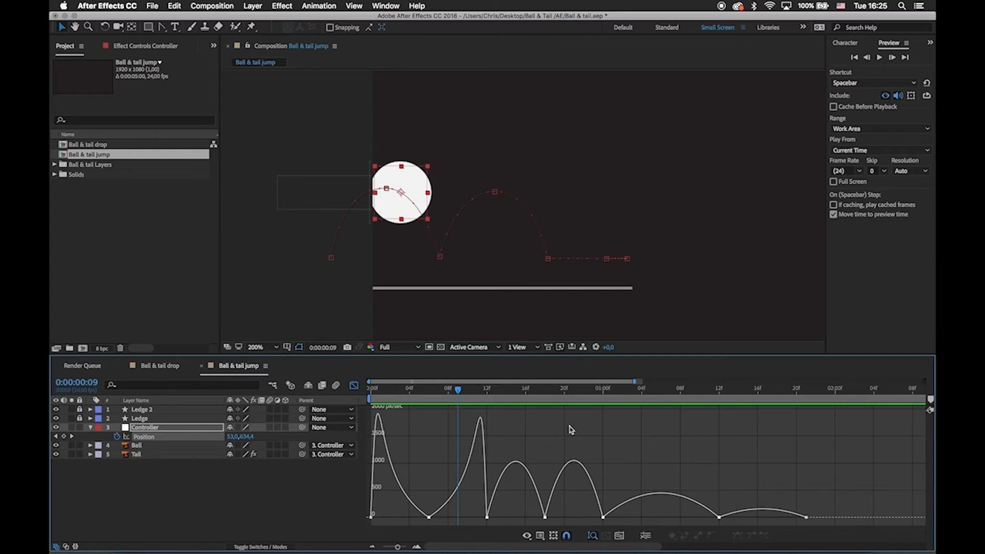
Give the second hop the same speed profile: fast off frame 12, easing at the frame 18 apex, fast into the 0:00:01:00 landing.
drag(449, 392, 485, 411)
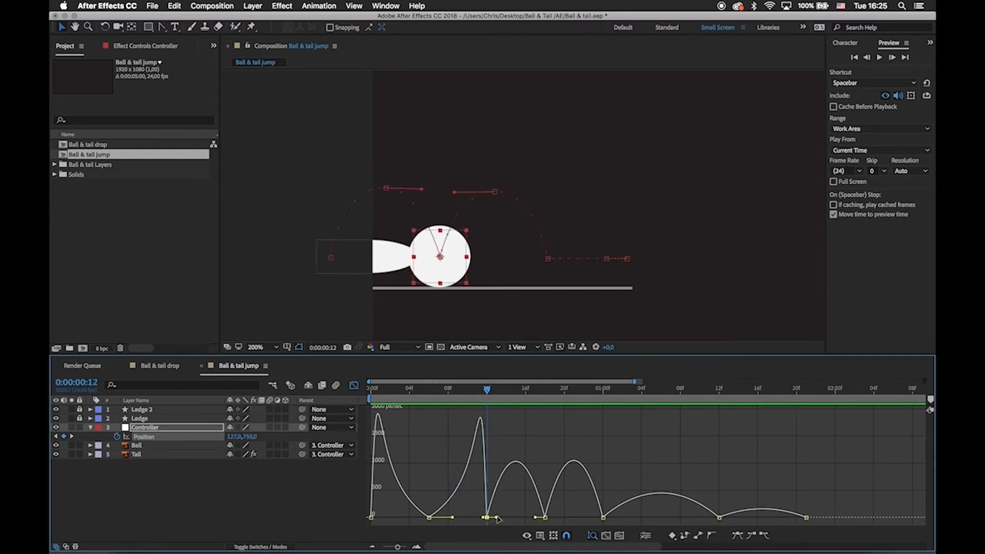
drag(488, 391, 475, 427)
mouse_move(506, 438)
mouse_down()
mouse_move(522, 436)
mouse_move(505, 436)
mouse_up()
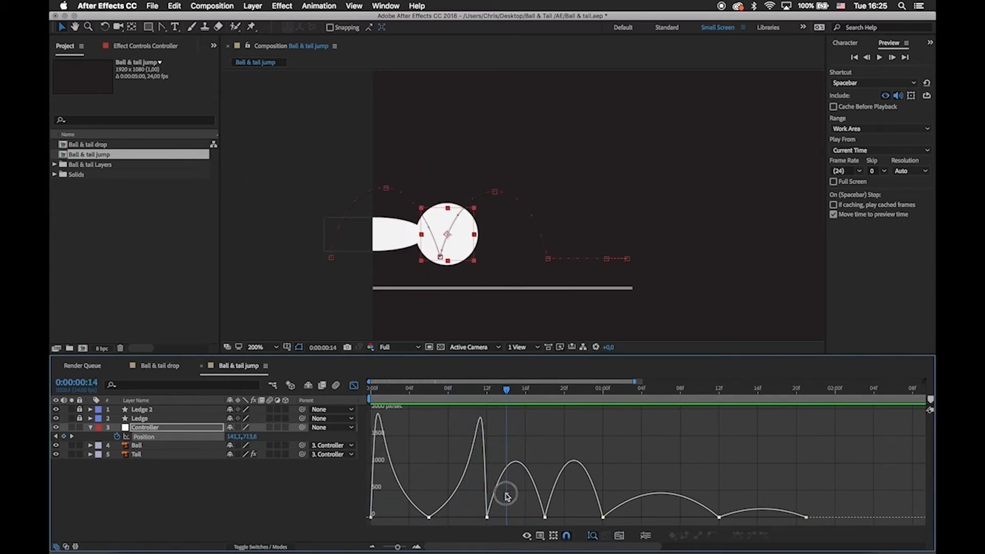
drag(506, 495, 569, 519)
click(546, 518)
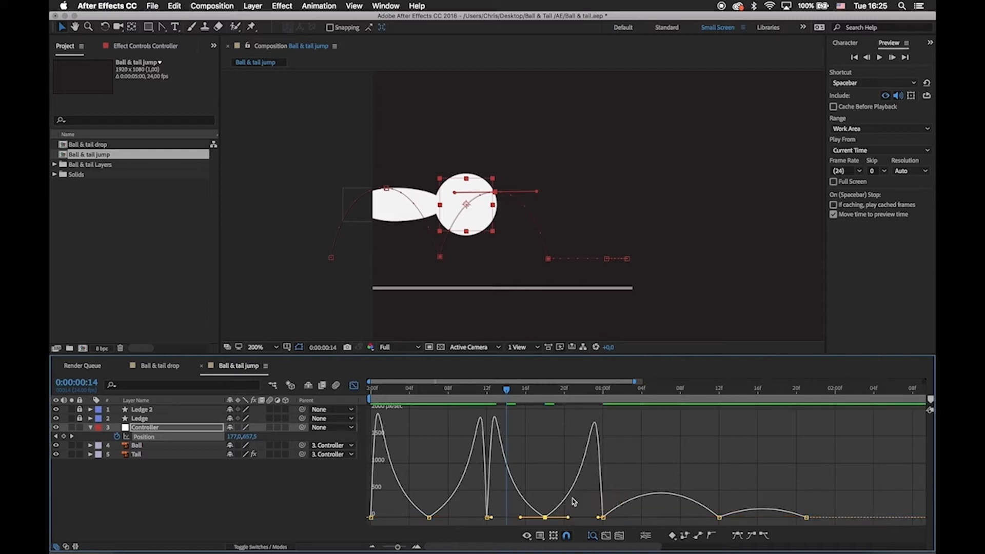
Adjust the slide's speed curve to start fast at 0:00:01:00 and ease out to 0:00:01:12, and scrub through to check it.
click(613, 518)
drag(621, 519, 611, 518)
drag(699, 519, 609, 522)
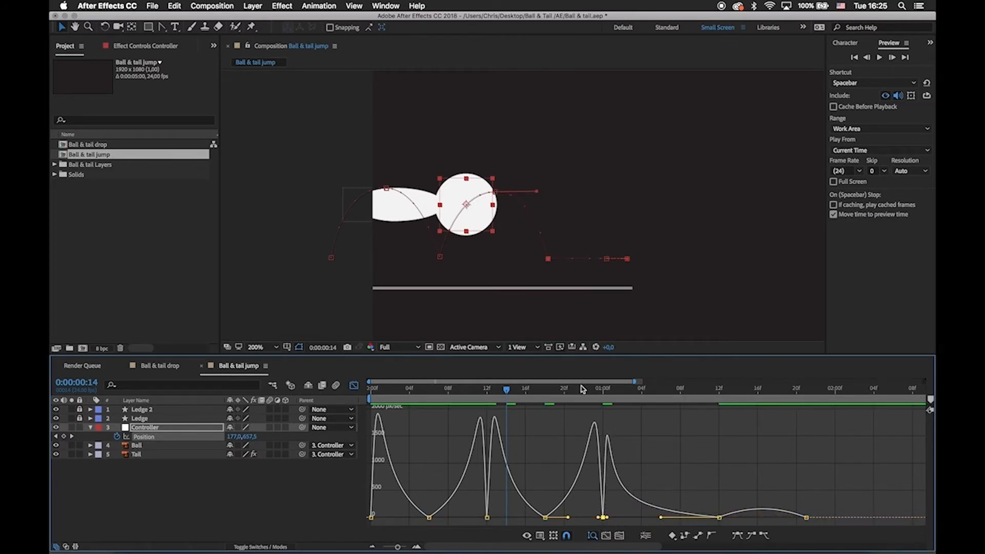
click(575, 390)
drag(575, 391, 718, 452)
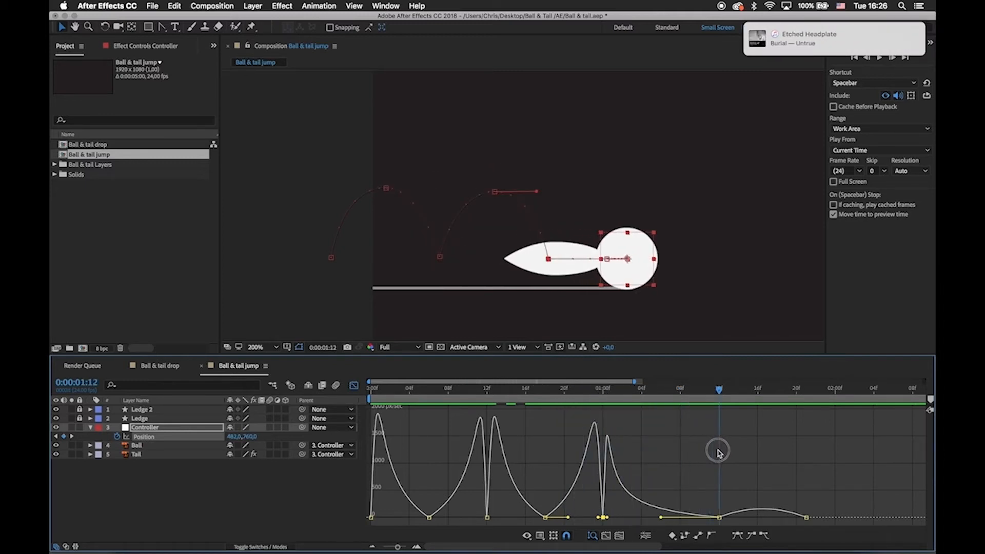
Smooth the settle-back between 0:00:01:12 and 0:00:01:21 with longer ease handles at both keyframes, and scrub through it.
click(720, 517)
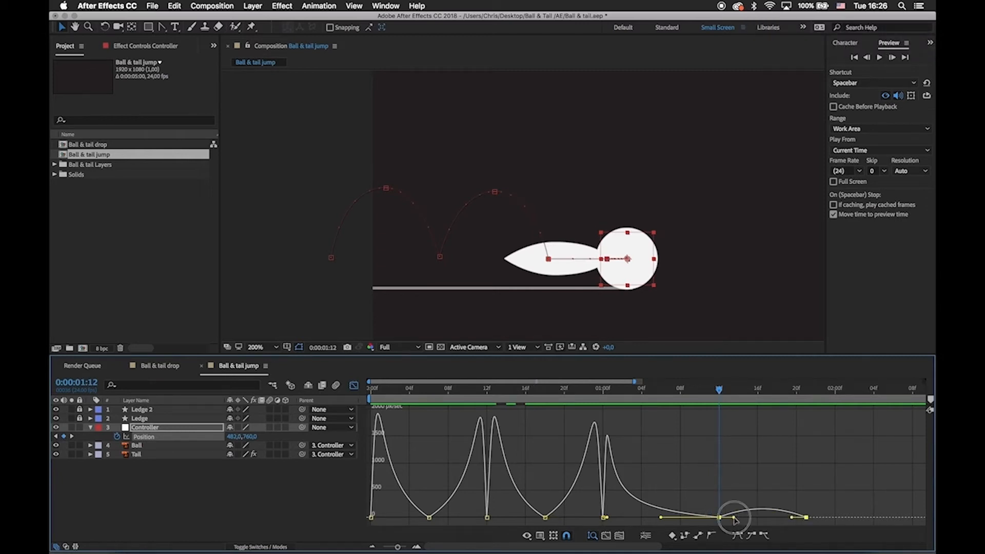
mouse_move(735, 519)
mouse_down()
mouse_move(781, 520)
mouse_move(743, 521)
mouse_up()
click(740, 463)
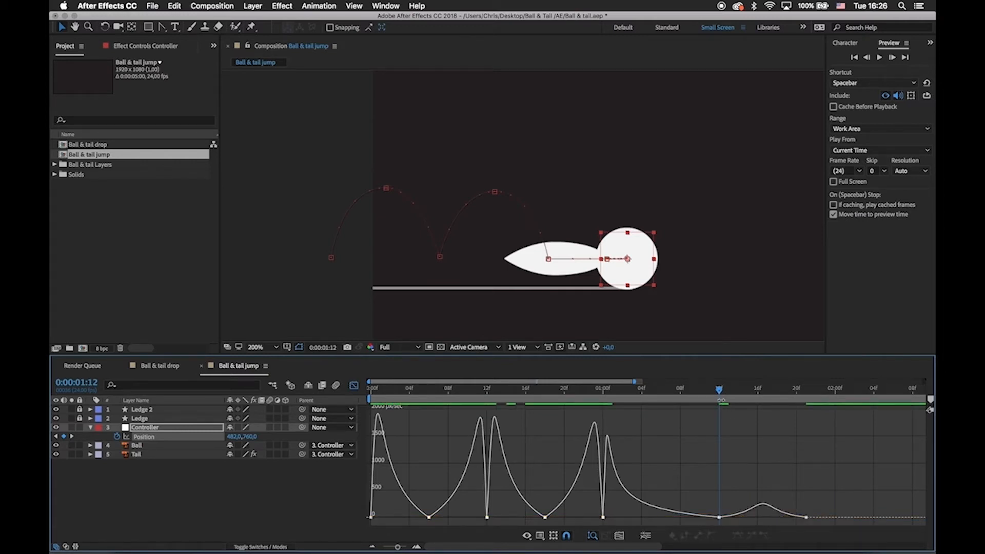
drag(721, 391, 760, 418)
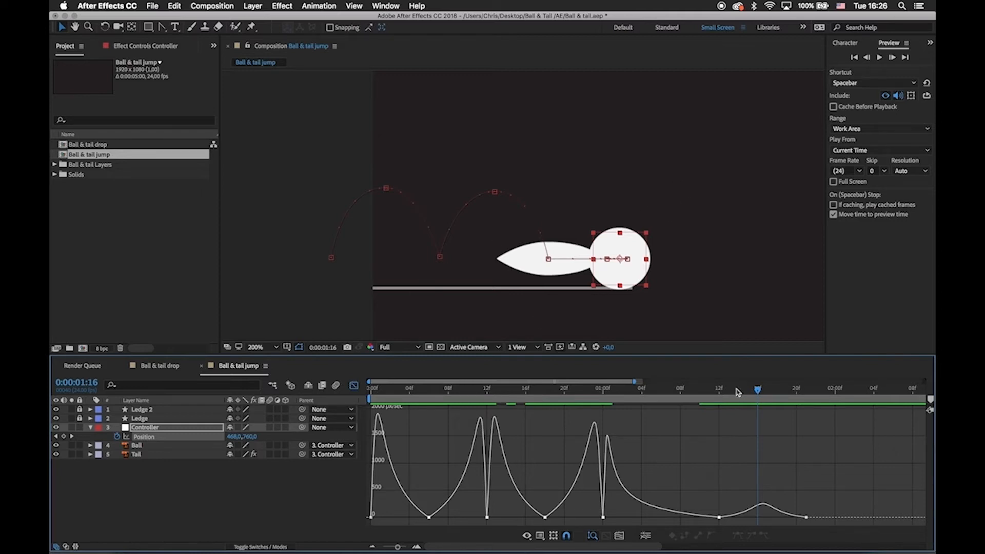
Fit the whole composition in the viewer, up to 200%, and preview the hops, slide and settle from the first frame.
drag(738, 392, 336, 365)
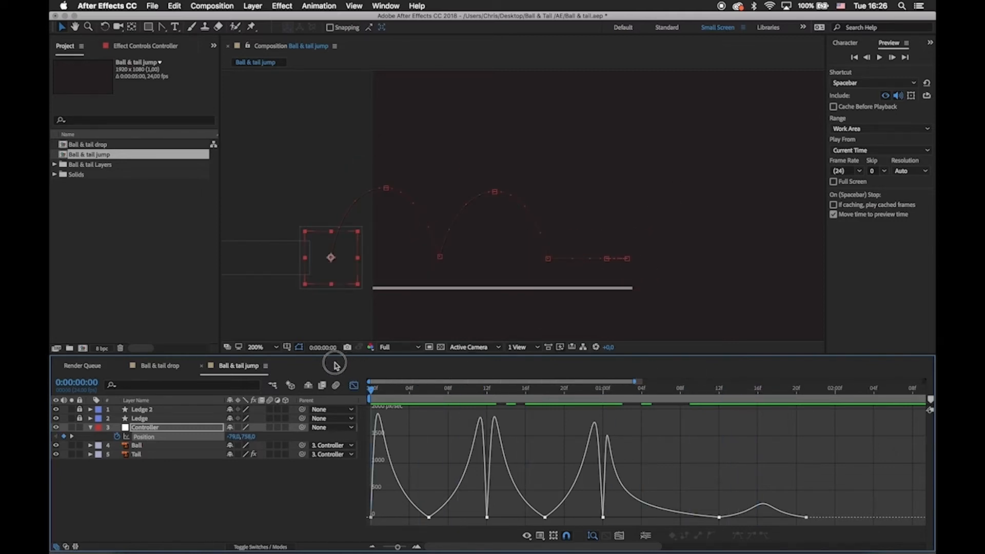
key(minus)
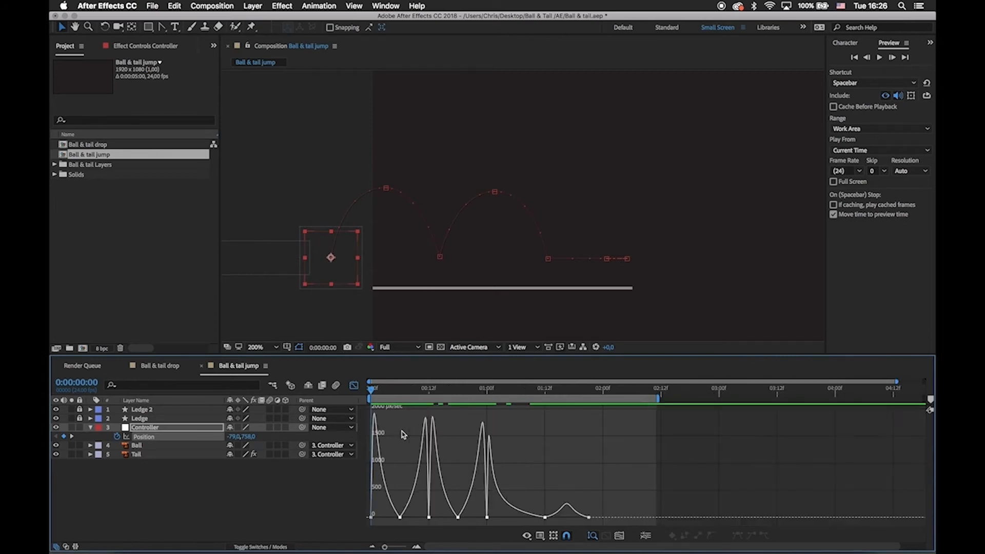
drag(506, 200, 429, 204)
click(262, 342)
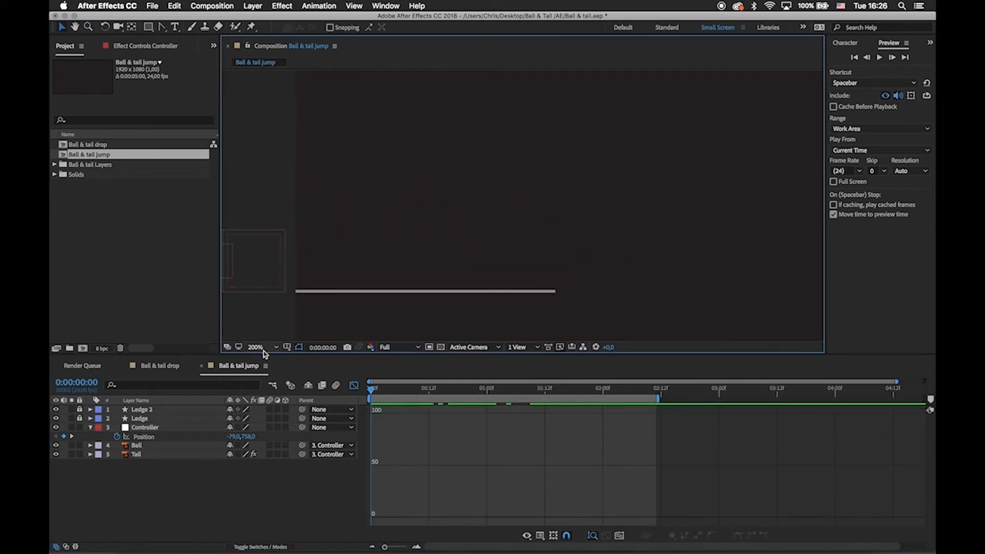
click(259, 348)
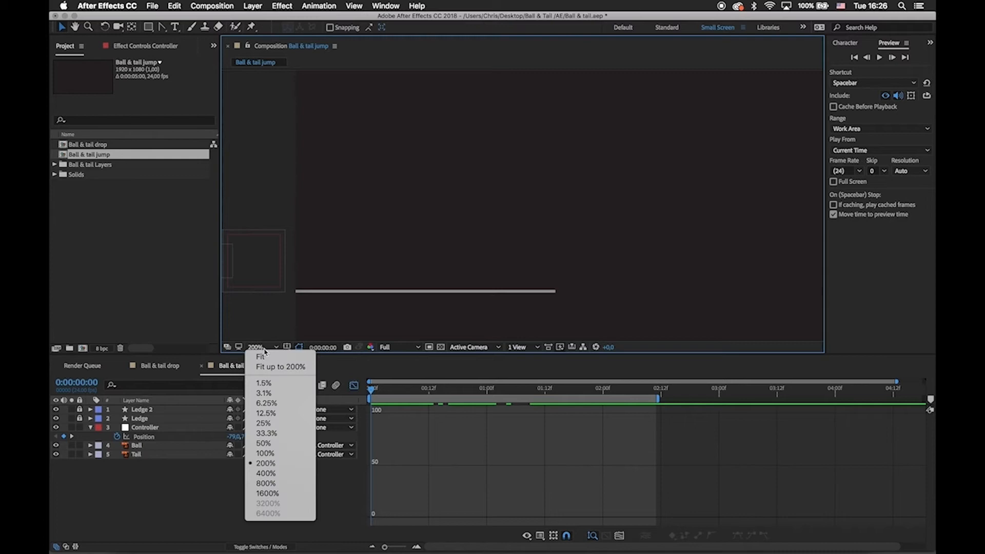
click(306, 367)
click(355, 386)
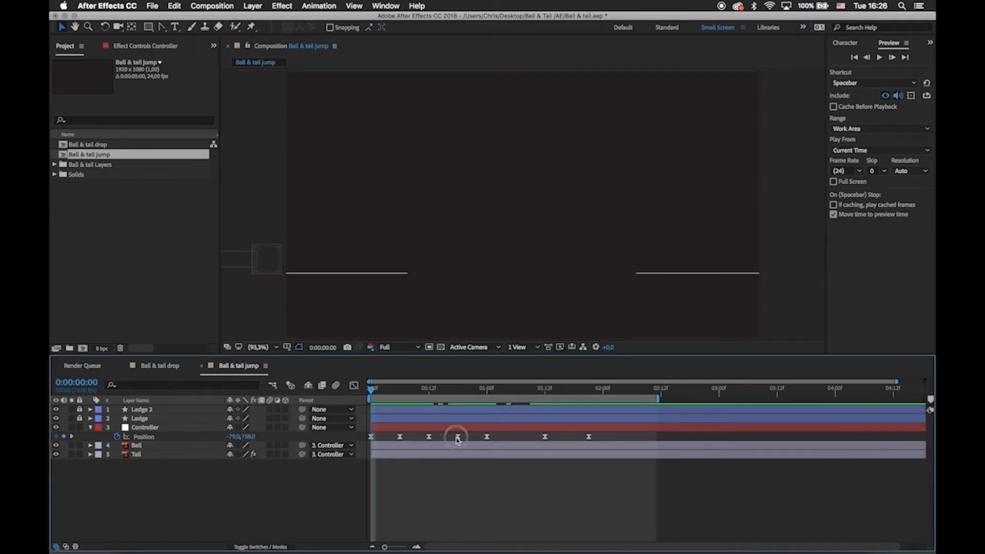
click(458, 438)
click(354, 386)
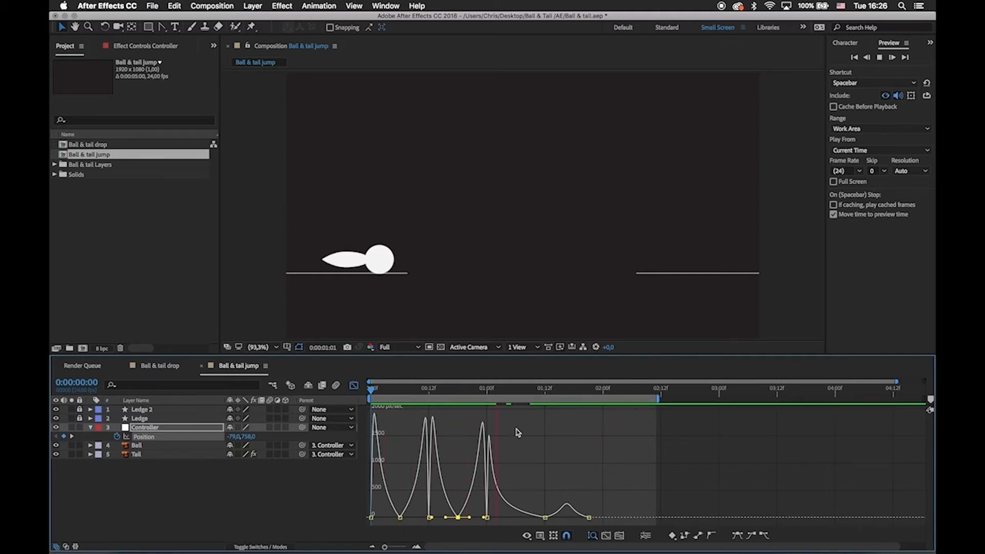
click(456, 392)
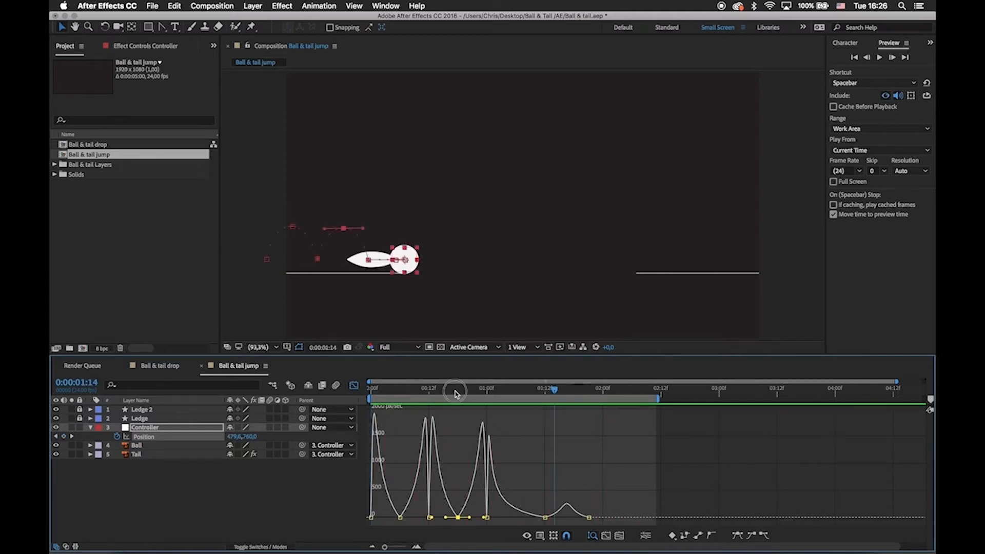
Scrub between the two hop apexes at frames 6 and 18 to examine how the ball hangs in the air.
drag(457, 393, 402, 404)
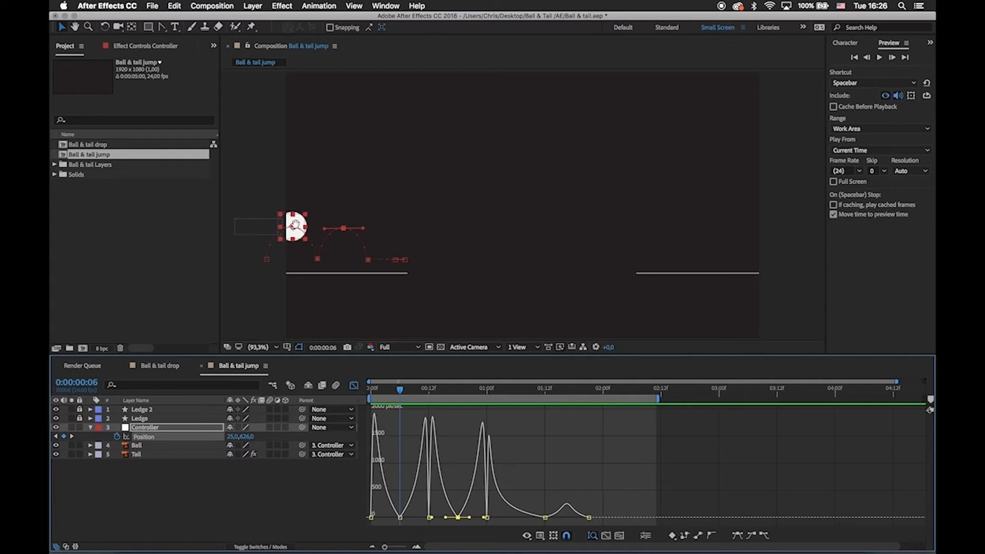
drag(295, 224, 370, 230)
drag(398, 389, 461, 411)
key(space)
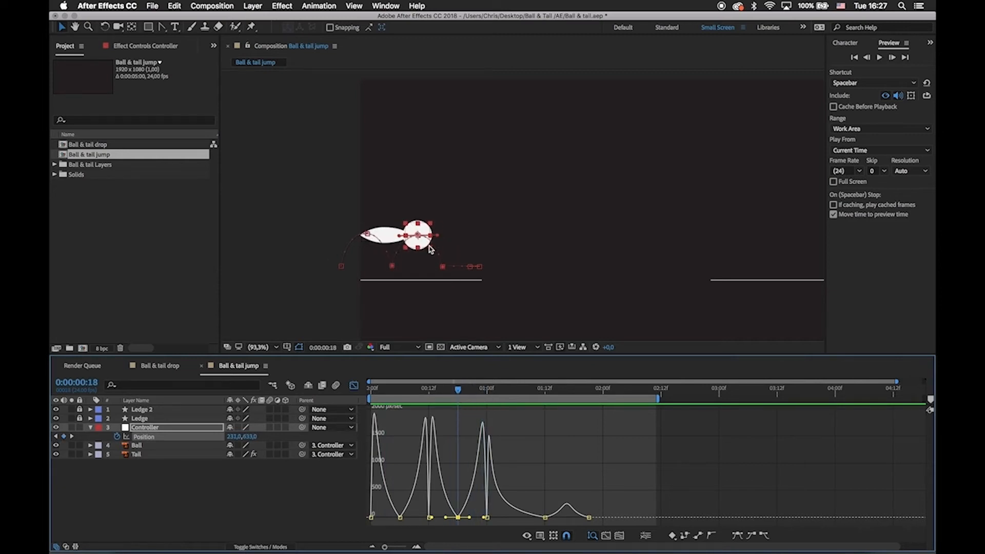
Raise the Controller's speed at the frame 6 apex to about 245 px/sec and scrub through the first hop.
scroll(430, 250, up, 1)
key(period)
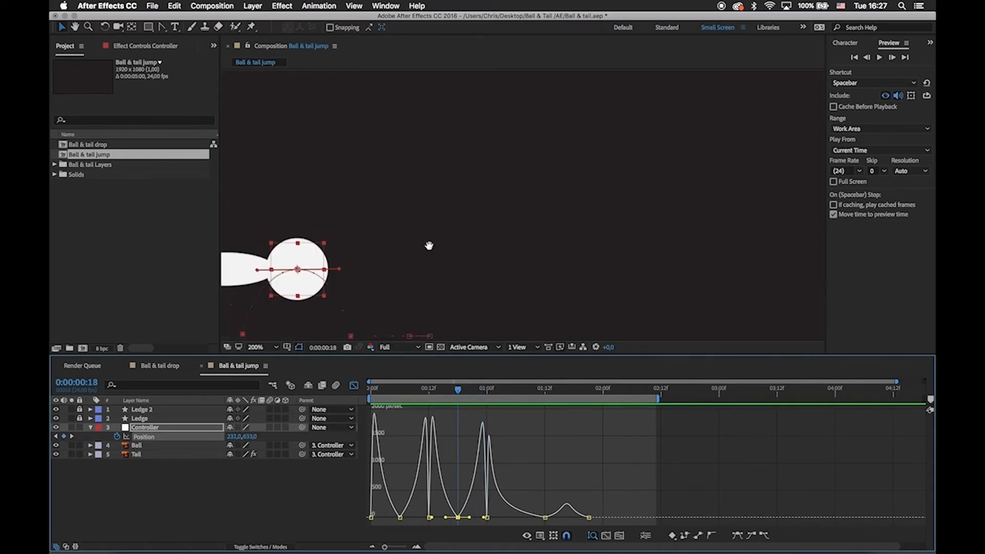
drag(430, 247, 626, 178)
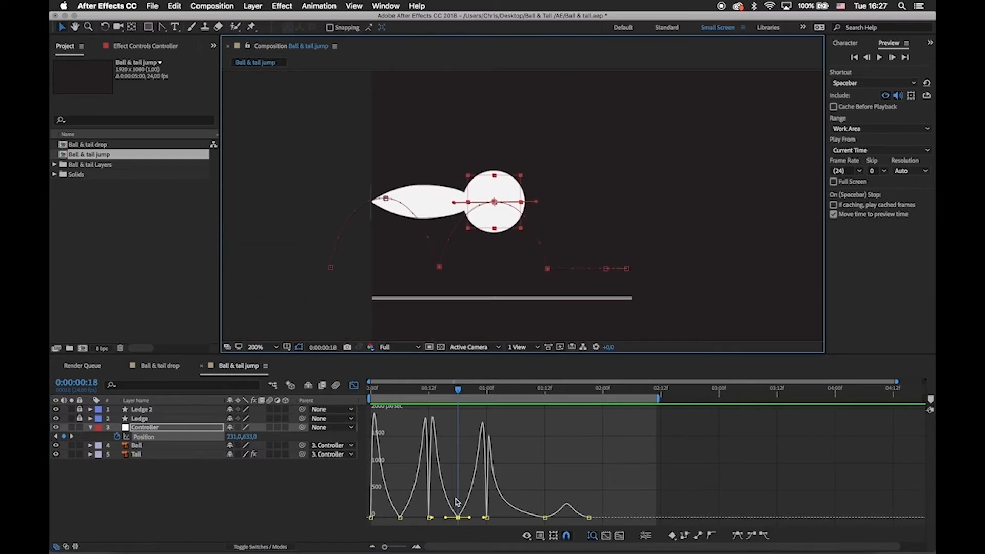
key(equal)
drag(480, 494, 785, 506)
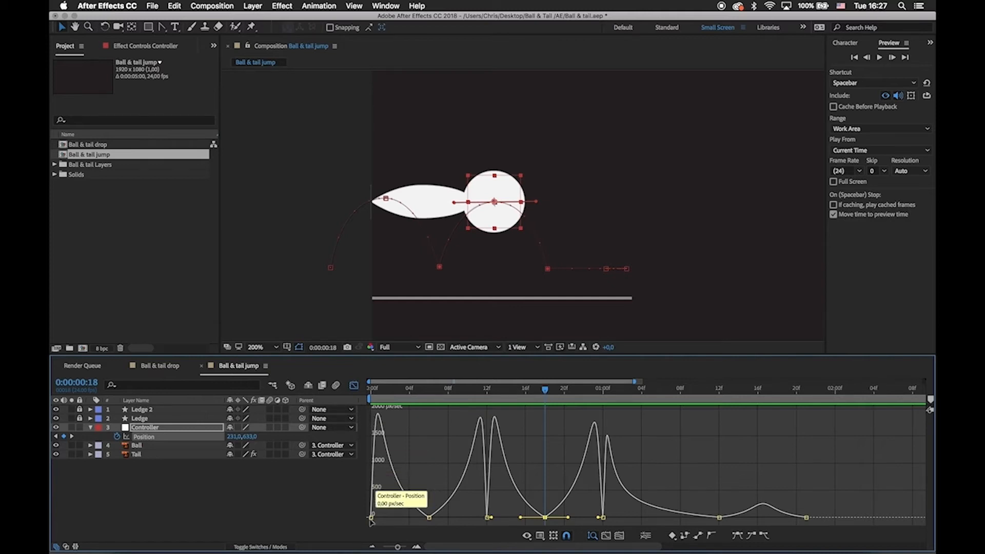
click(428, 517)
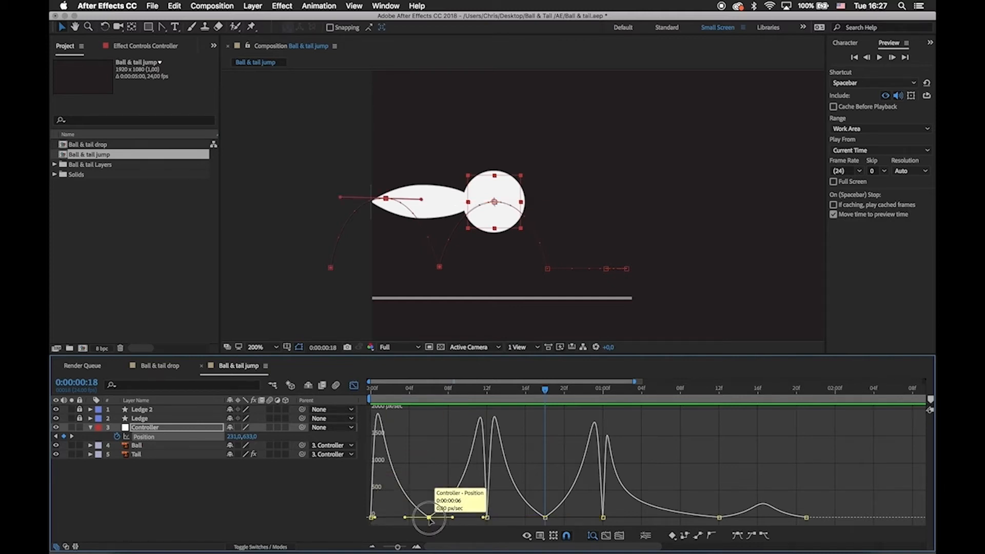
drag(430, 519, 432, 508)
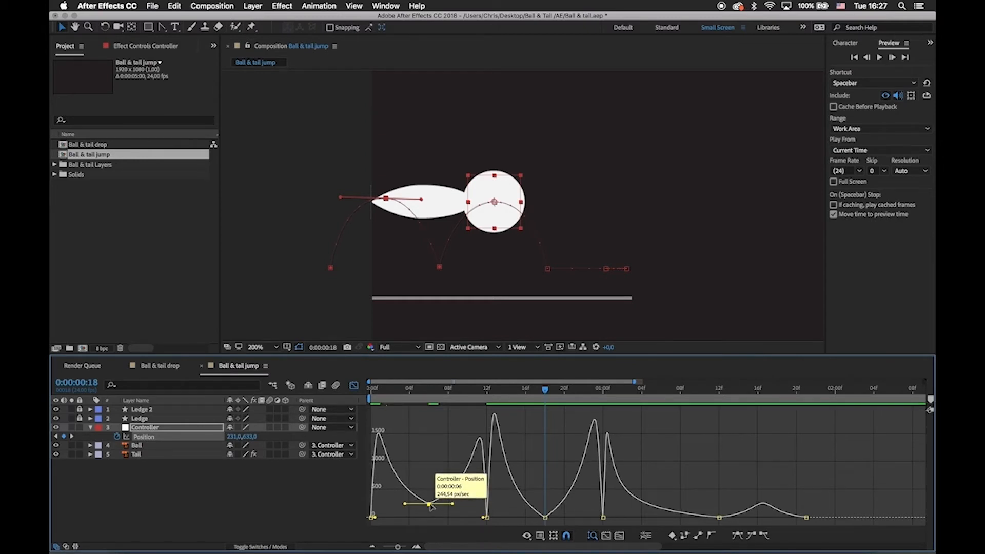
drag(446, 391, 428, 419)
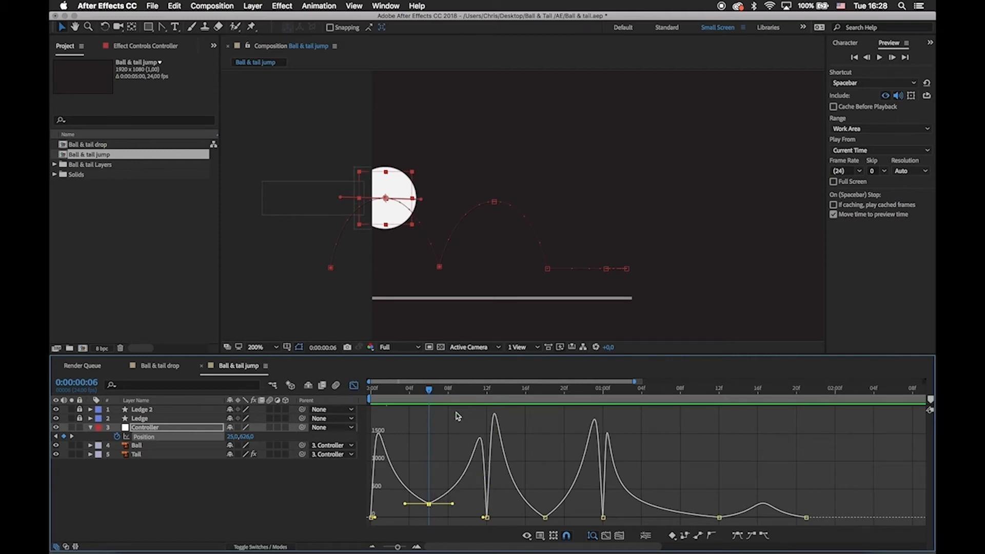
Raise the speed at the frame 18 apex to match the first hop's apex, and scrub through the second landing.
drag(433, 392, 548, 456)
drag(545, 518, 546, 502)
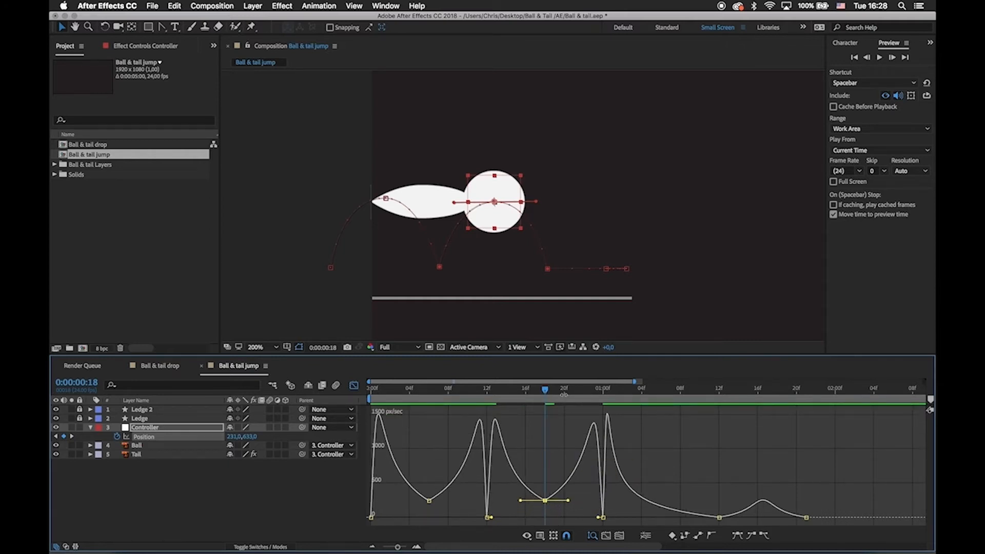
drag(534, 390, 634, 402)
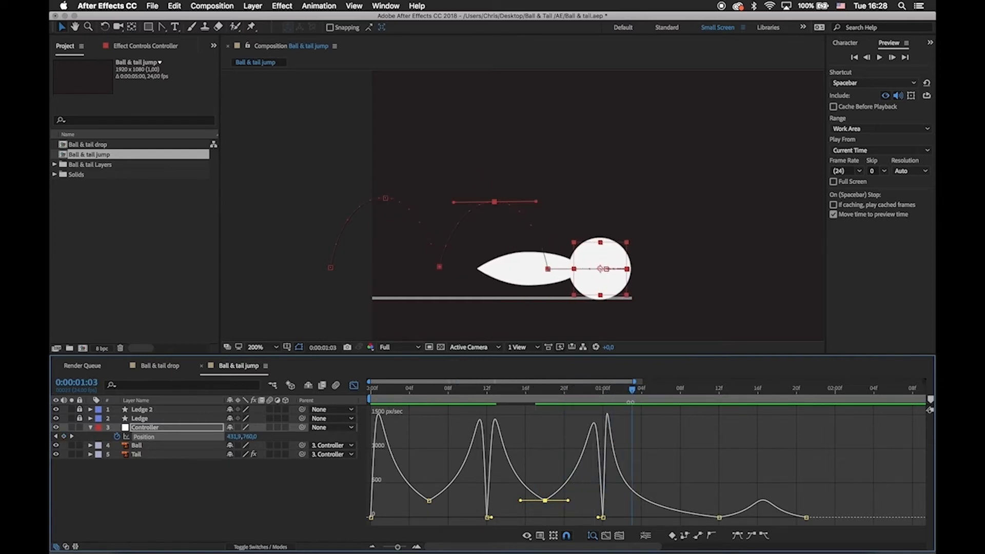
Slightly shorten the incoming ease handle of the 0:00:01:12 keyframe and preview the slide and settle.
click(719, 518)
drag(662, 519, 664, 520)
drag(634, 408, 775, 425)
click(721, 440)
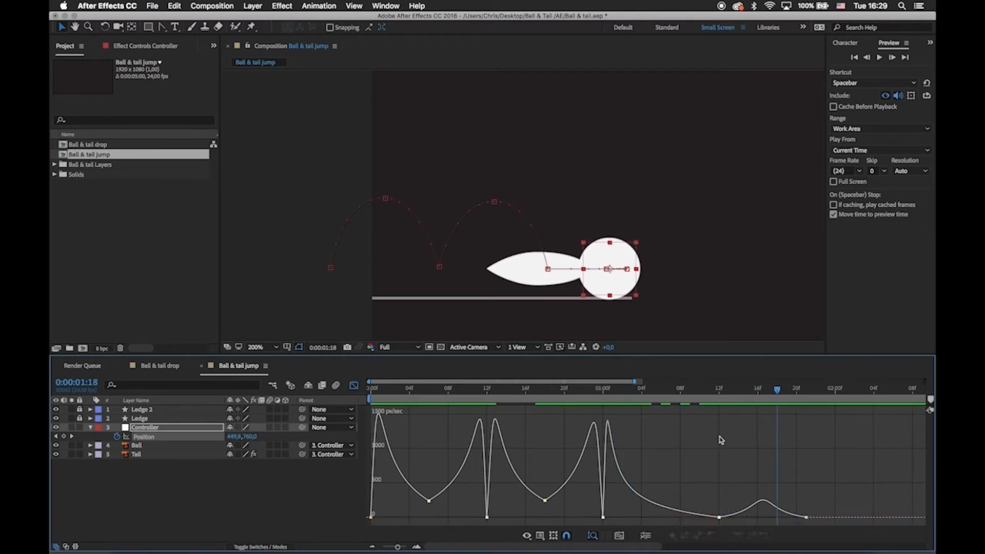
key(space)
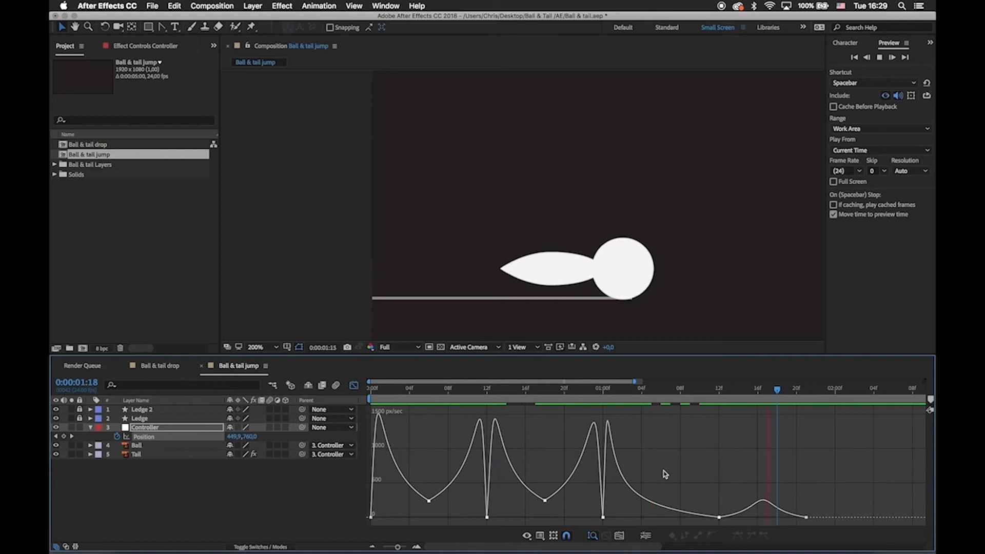
key(space)
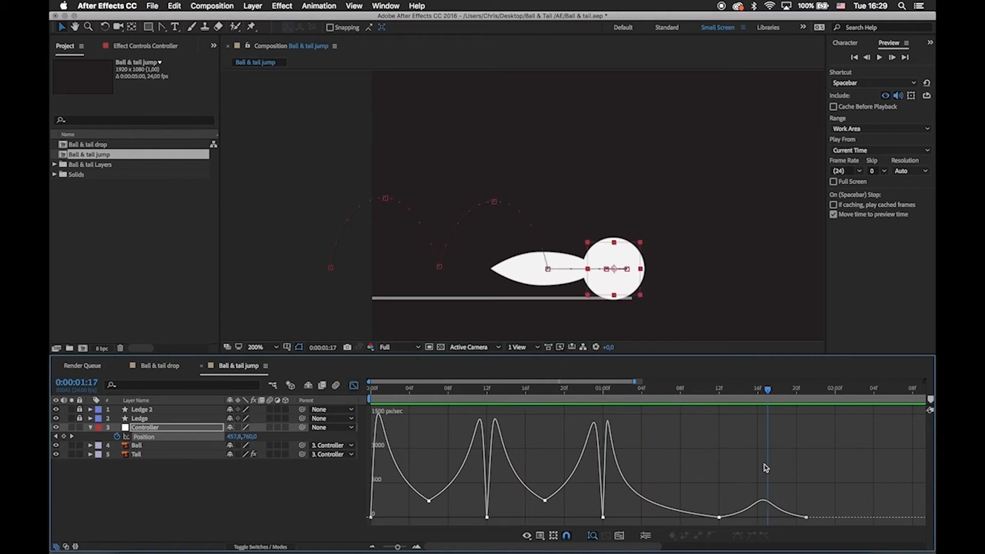
Show the whole composition at 100% and scrub back through the motion to check the refined hops.
key(minus)
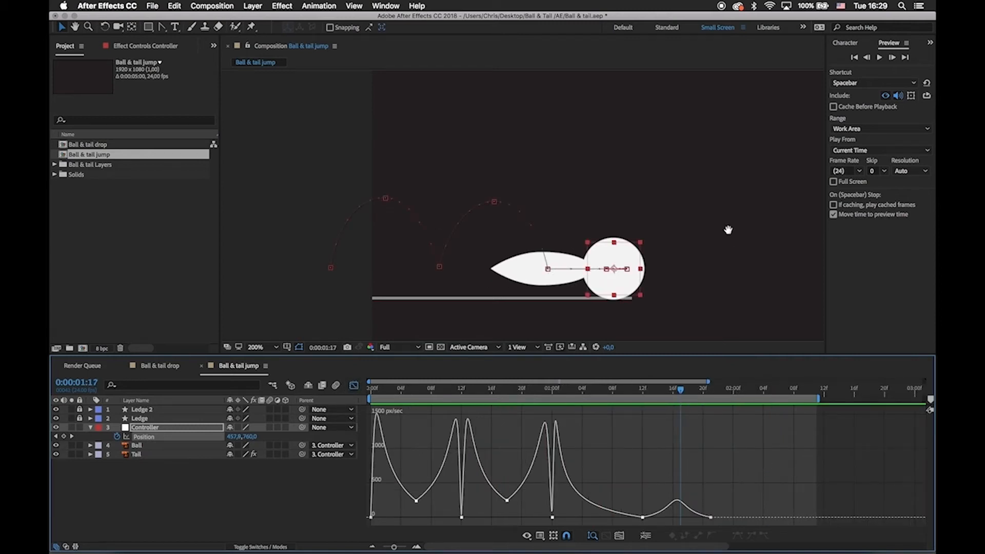
drag(729, 230, 515, 256)
key(comma)
key(v)
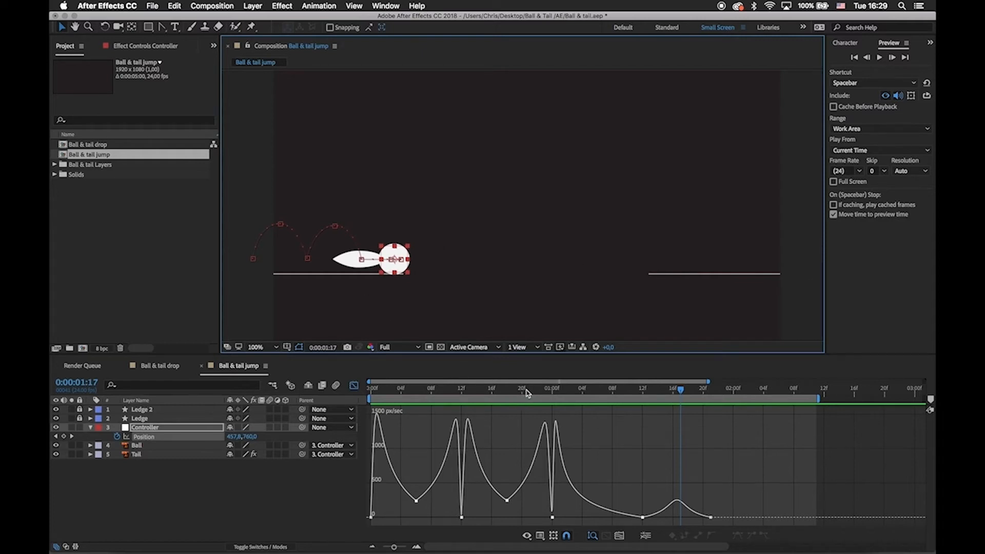
click(673, 391)
drag(673, 391, 416, 391)
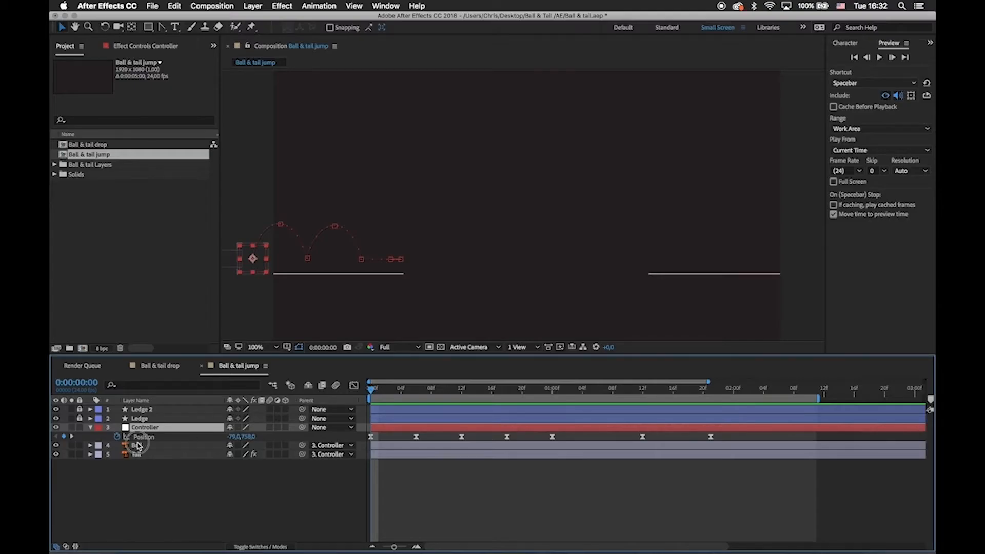
Select the Ball and Tail layers and examine the tail's pivot against the ball at frame 6.
click(139, 446)
click(144, 455)
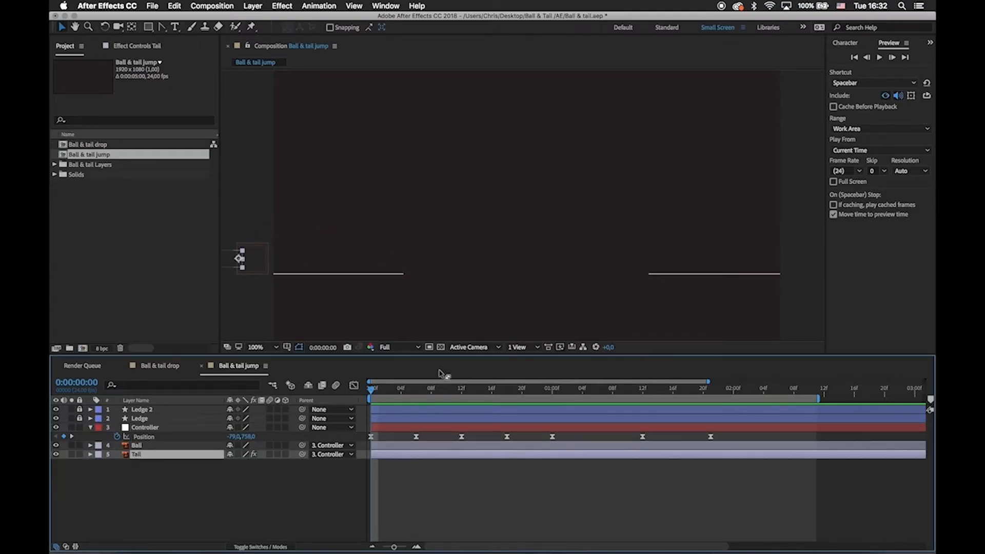
drag(377, 393, 438, 403)
drag(319, 237, 354, 231)
key(w)
key(v)
mouse_move(430, 391)
mouse_down()
mouse_move(356, 389)
mouse_move(416, 391)
mouse_up()
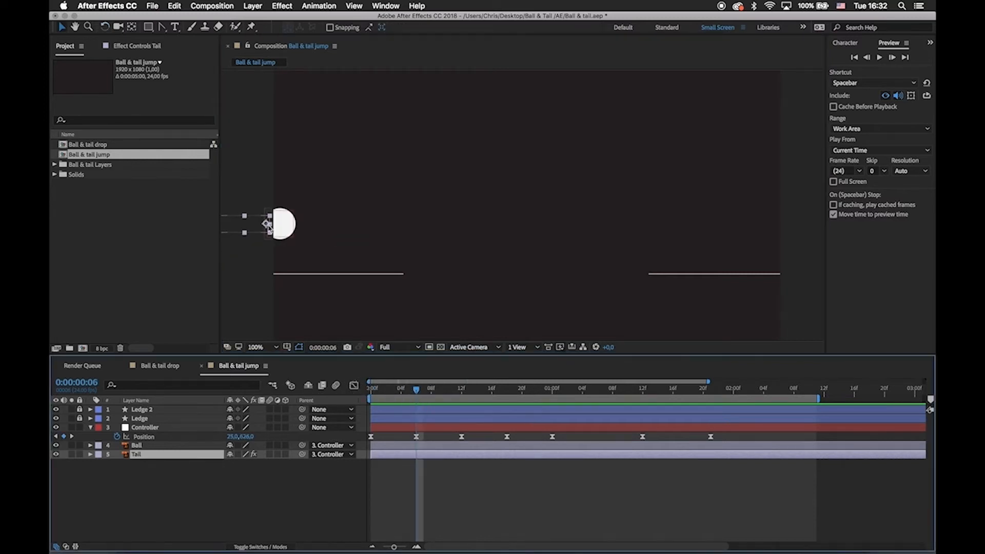
click(282, 222)
click(251, 222)
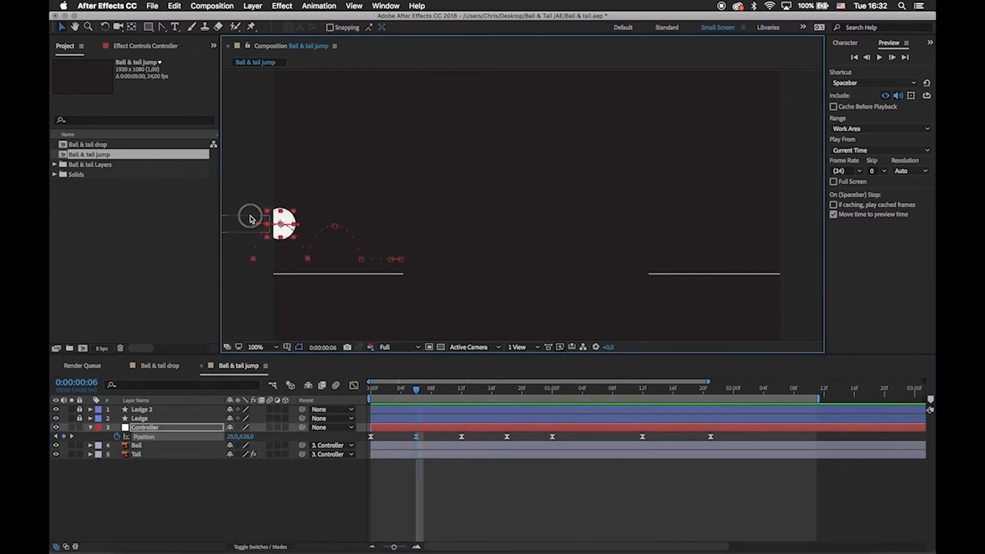
drag(399, 234, 435, 232)
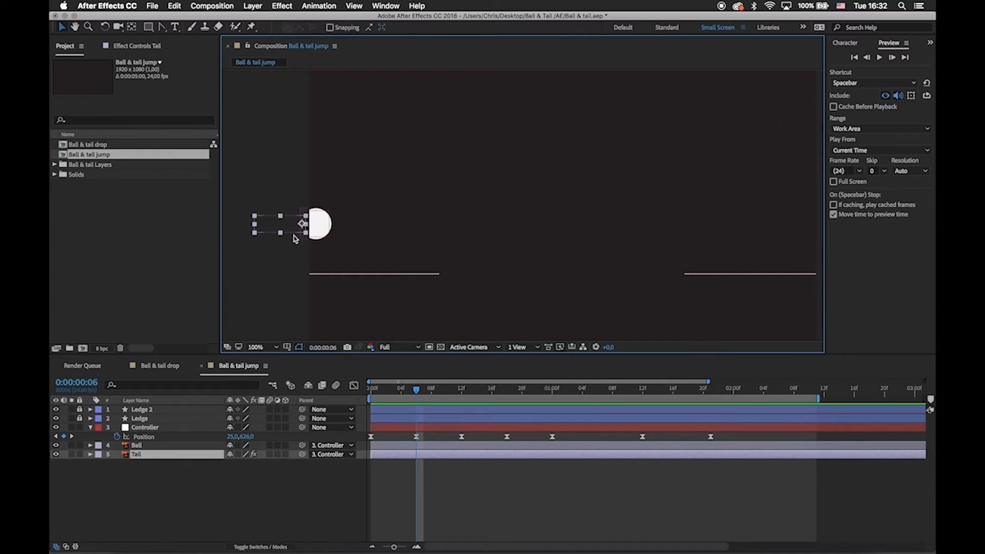
Select the Controller, go to the first frame and reveal its Rotation property alongside Position.
click(327, 225)
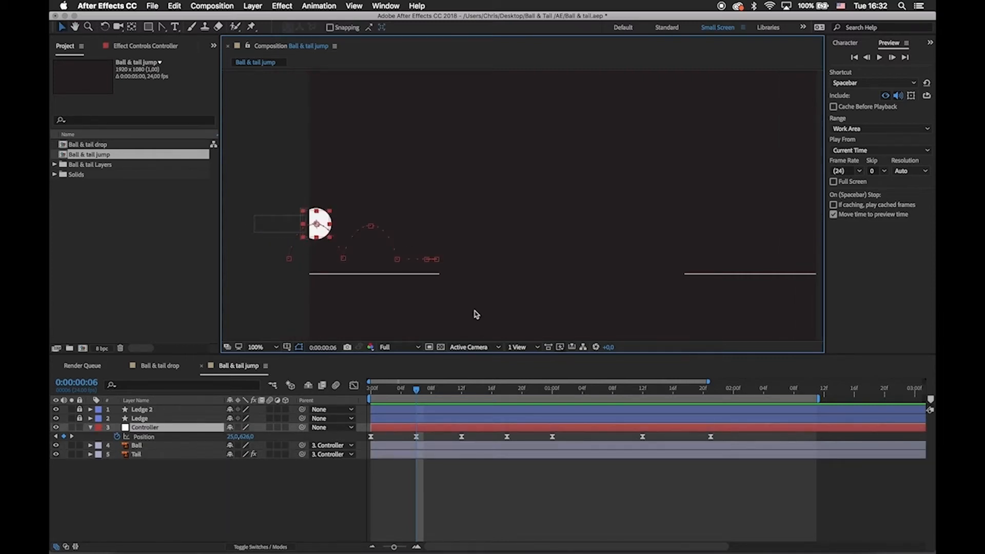
drag(419, 389, 371, 389)
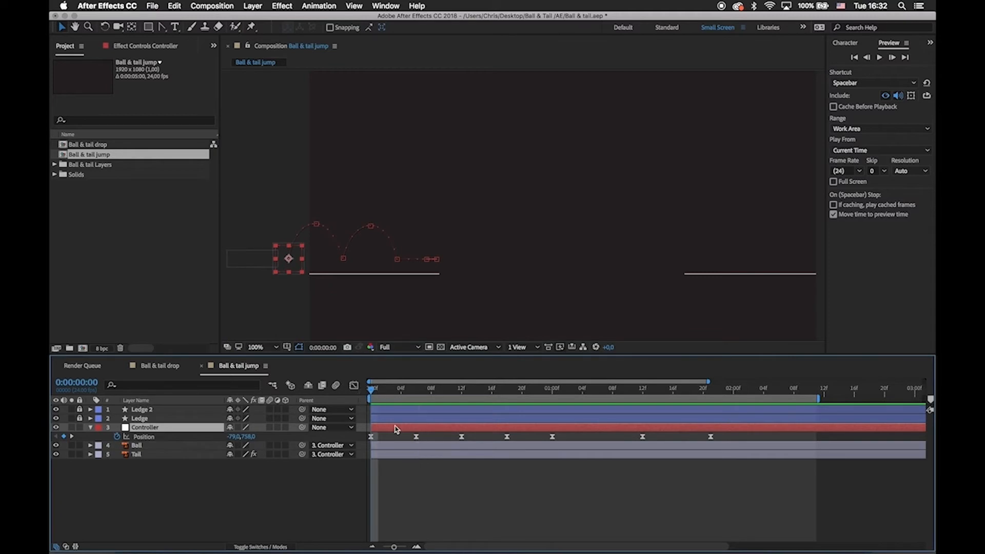
key(shift+r)
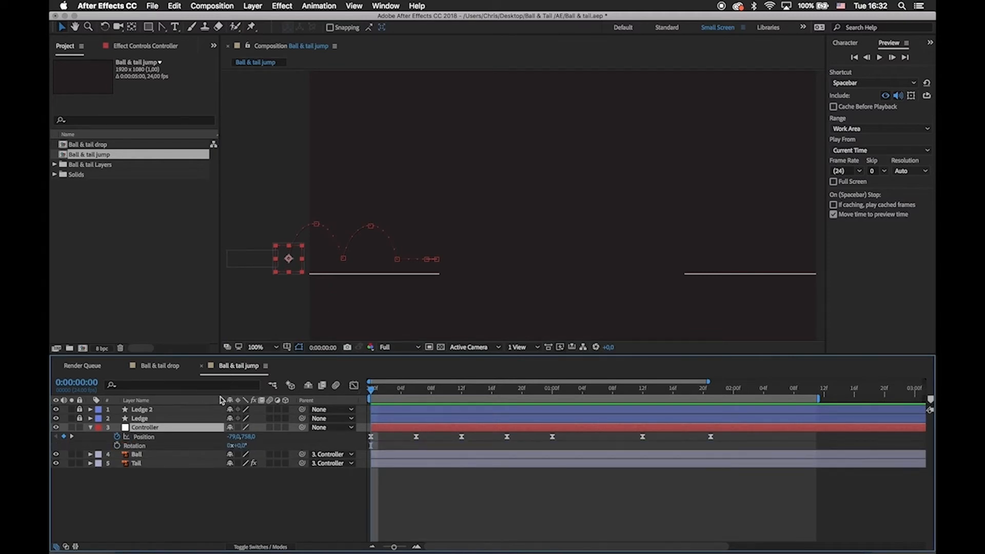
Try rotating the Controller about 10° and swinging the tail upward at frame 18, and undo the rotations.
drag(433, 389, 507, 388)
key(w)
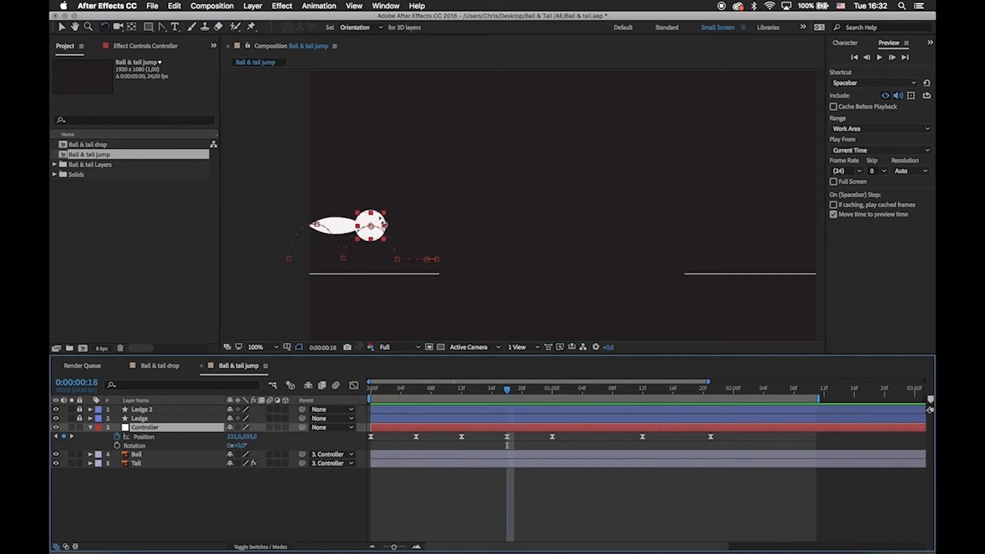
drag(380, 219, 322, 197)
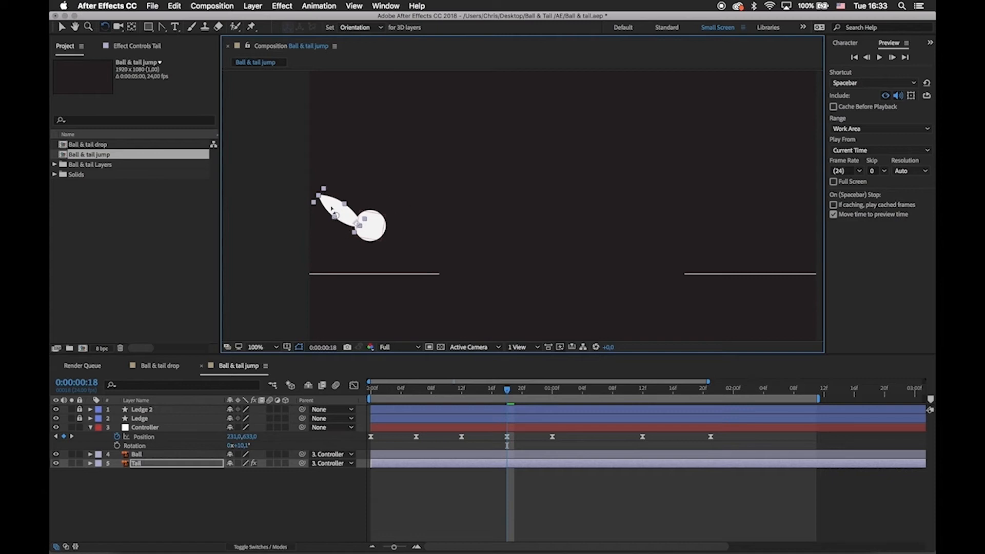
key(super+z)
key(super+z)
key(super+z)
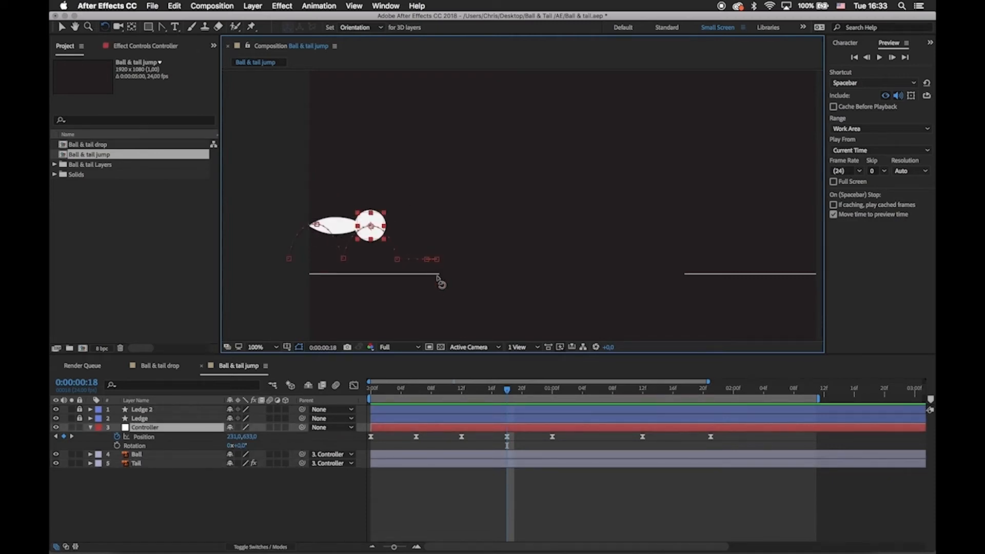
Return the playhead to the first frame and switch back to the Selection tool.
drag(507, 390, 507, 419)
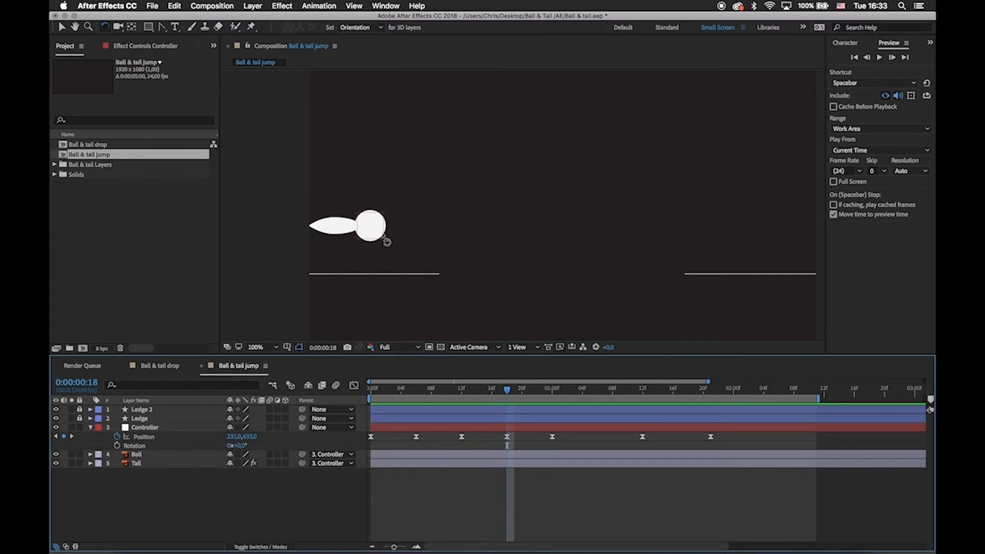
drag(510, 390, 336, 395)
key(v)
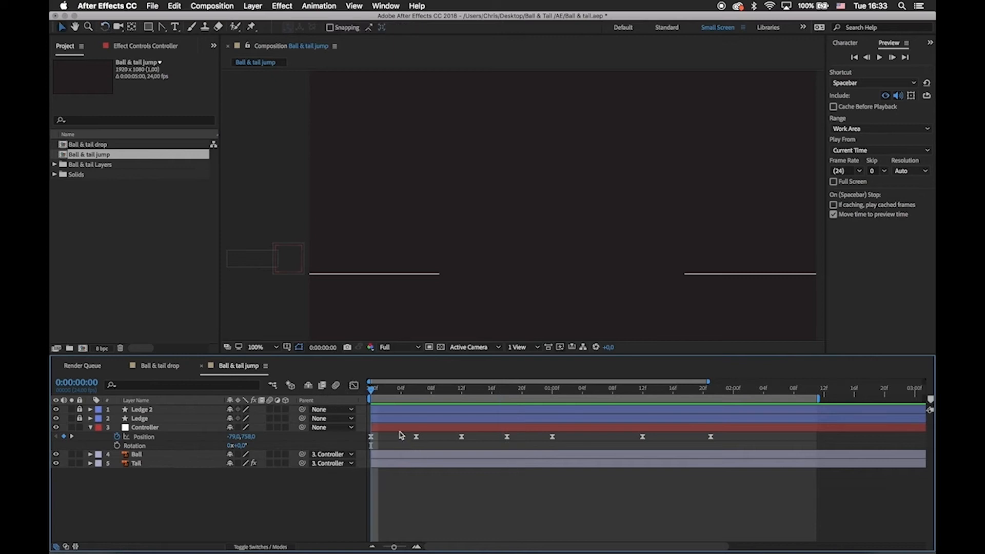
Set a 0° Rotation keyframe on the Controller at the first frame and rotate it to about 32° at frame 6.
click(399, 428)
click(118, 446)
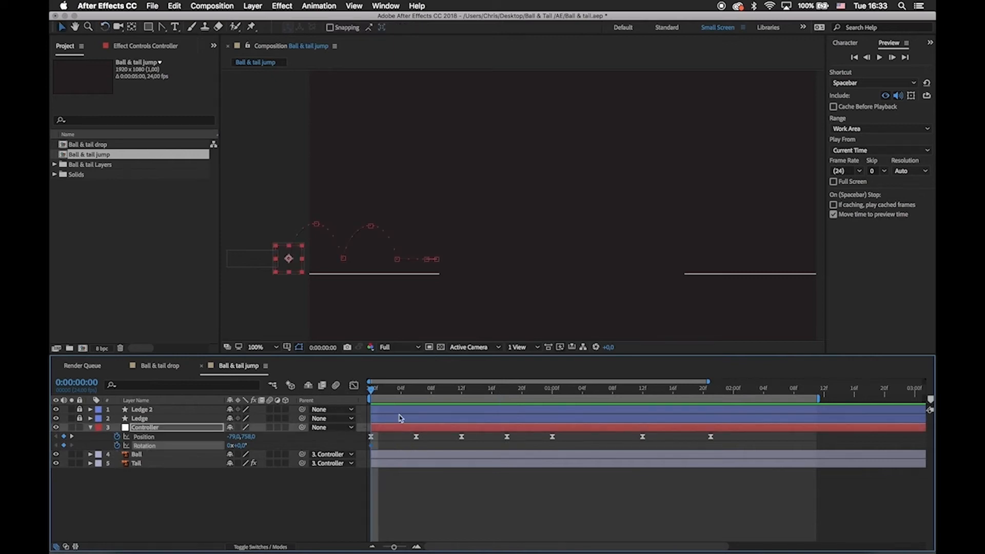
click(371, 391)
drag(371, 391, 419, 402)
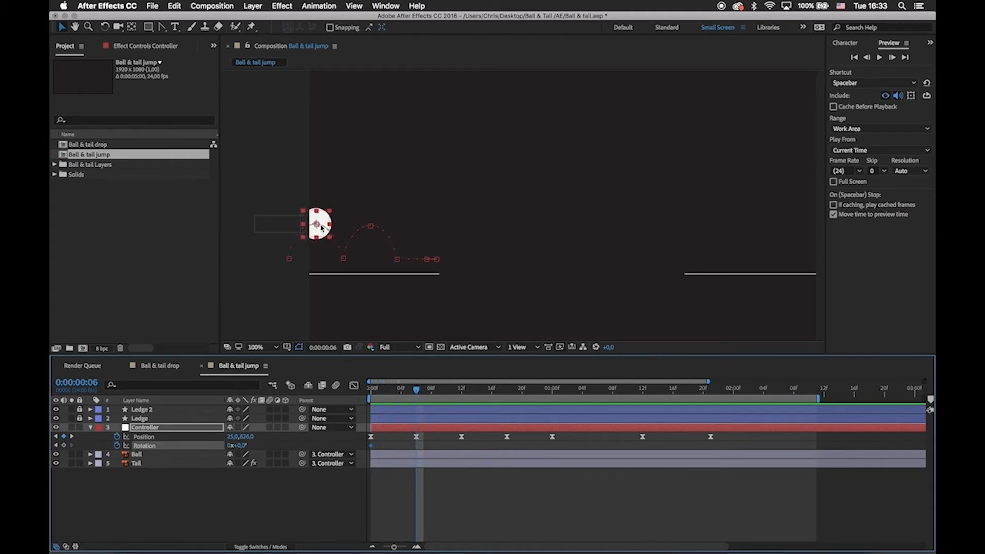
key(w)
mouse_move(321, 229)
mouse_down()
mouse_move(315, 221)
mouse_move(330, 237)
mouse_up()
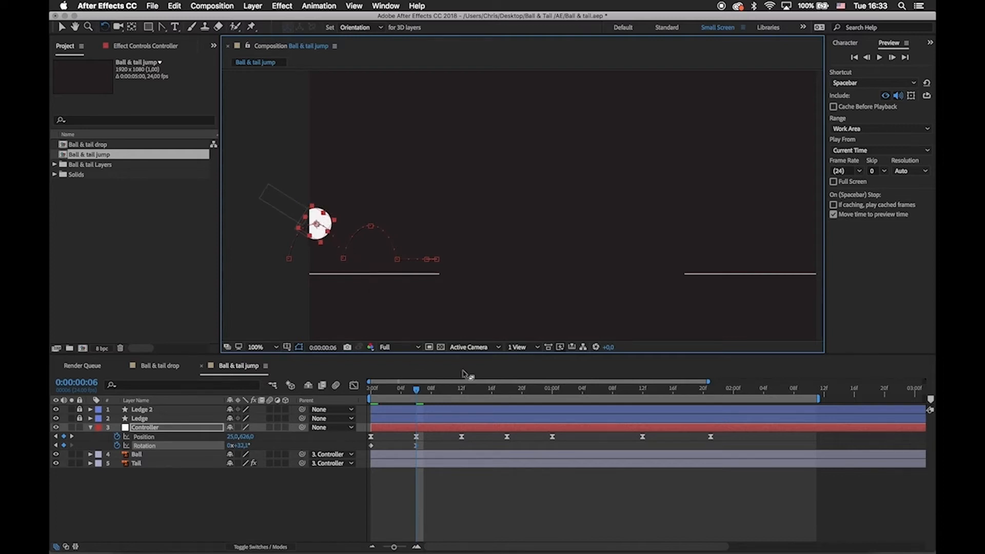
Copy the Controller's 0° rotation keyframe to frame 12.
drag(416, 394, 461, 403)
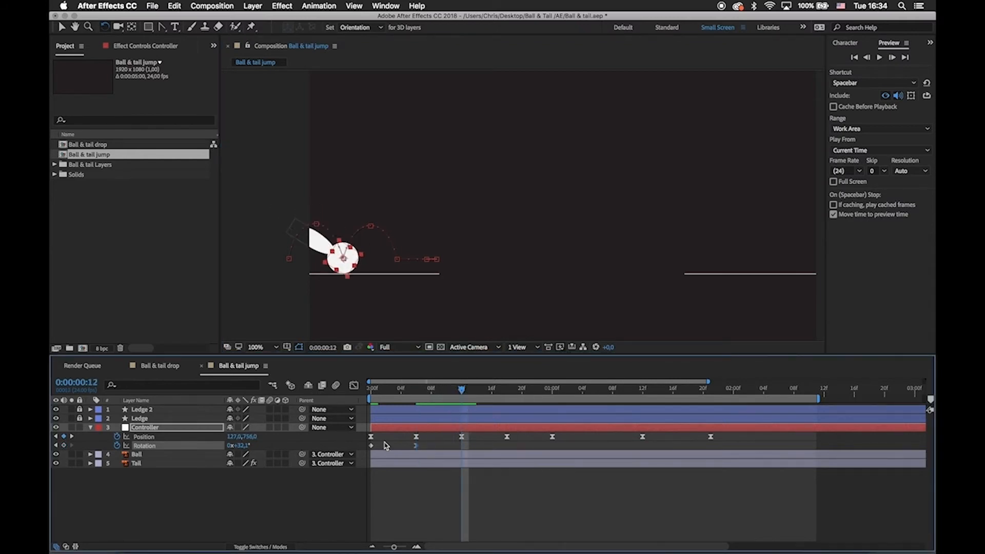
key(super+c)
key(super+v)
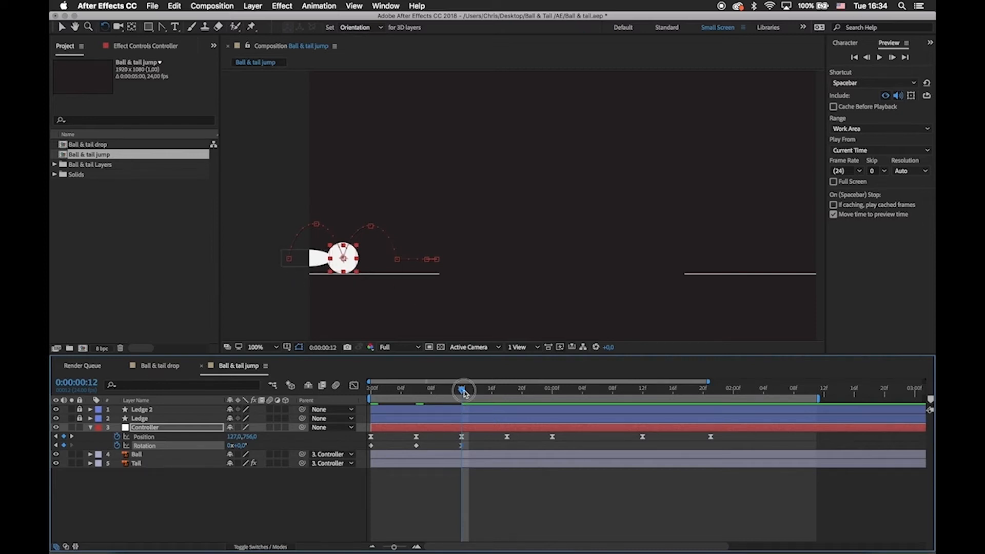
Tilt the Controller at frame 18 and match it to frame 6 by duplicating that rotation keyframe there.
drag(464, 393, 507, 393)
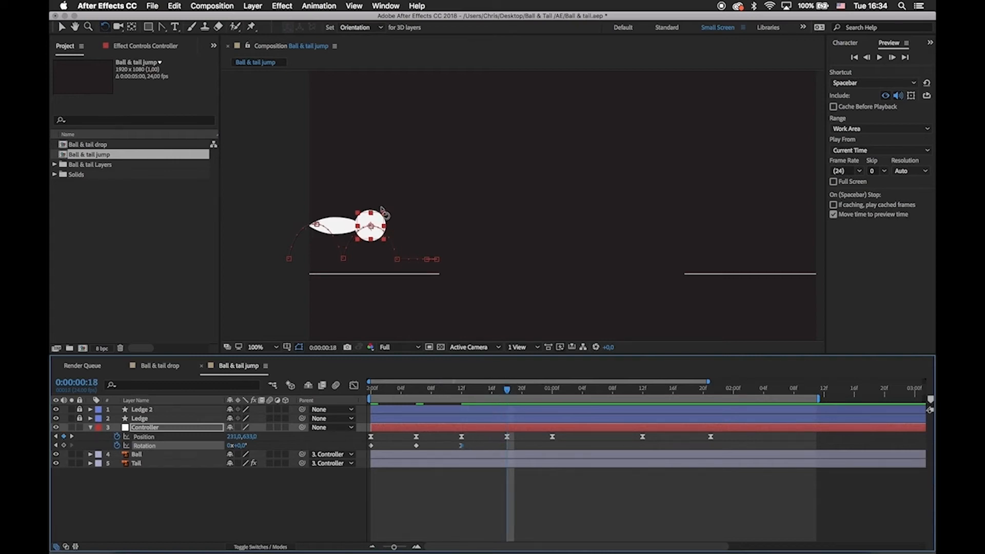
drag(382, 212, 390, 222)
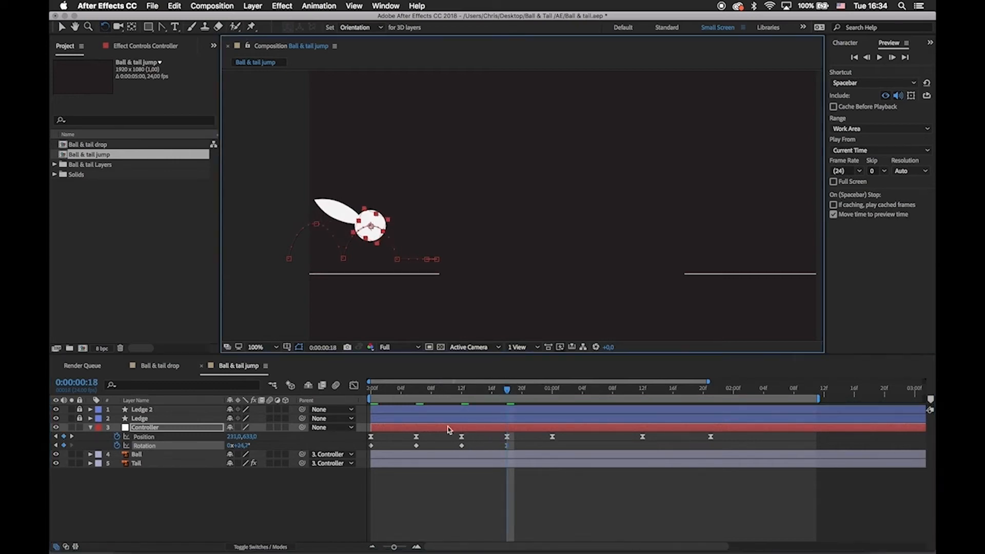
click(416, 446)
key(super+c)
key(super+v)
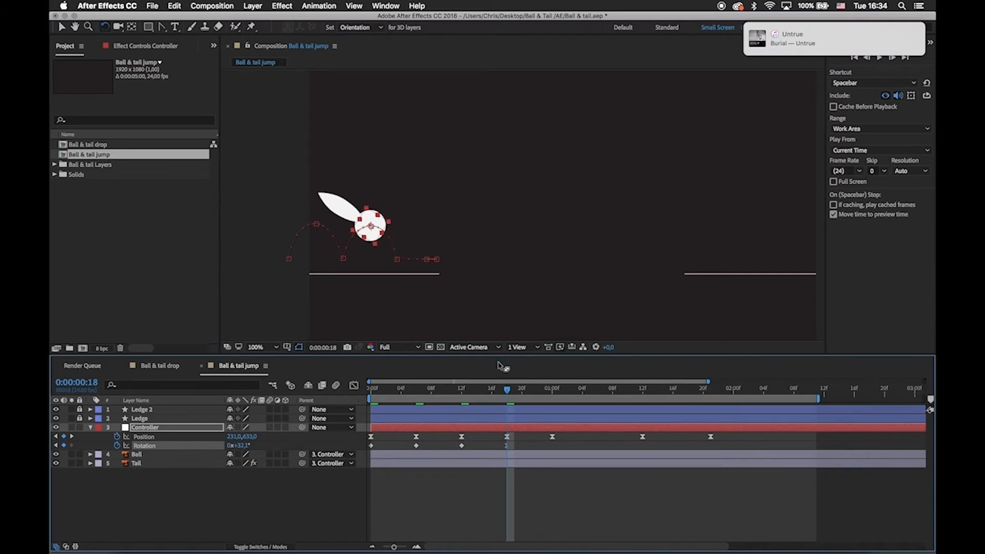
Copy the Controller's 0° rotation keyframe from frame 12 to 0:00:01:00.
drag(507, 394, 554, 401)
key(super+c)
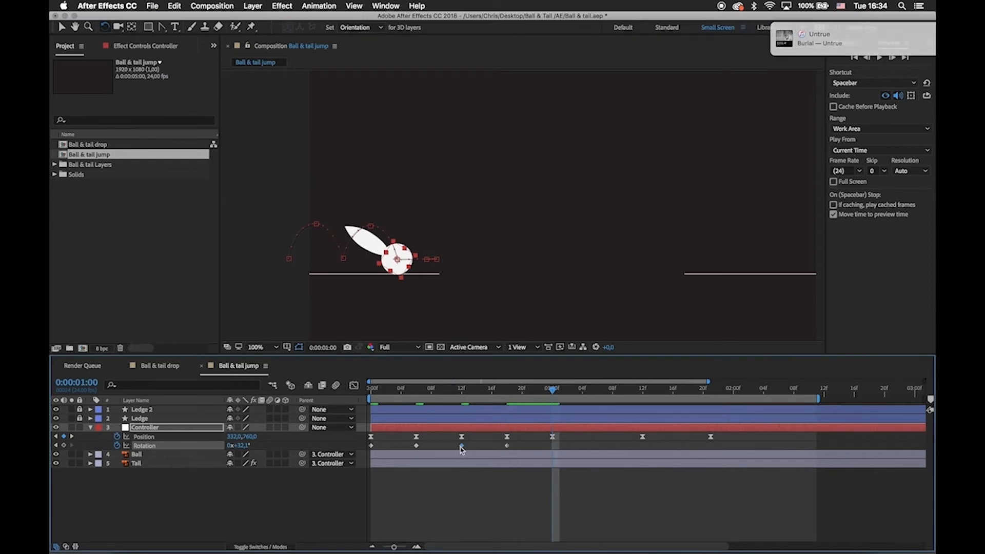
key(super+v)
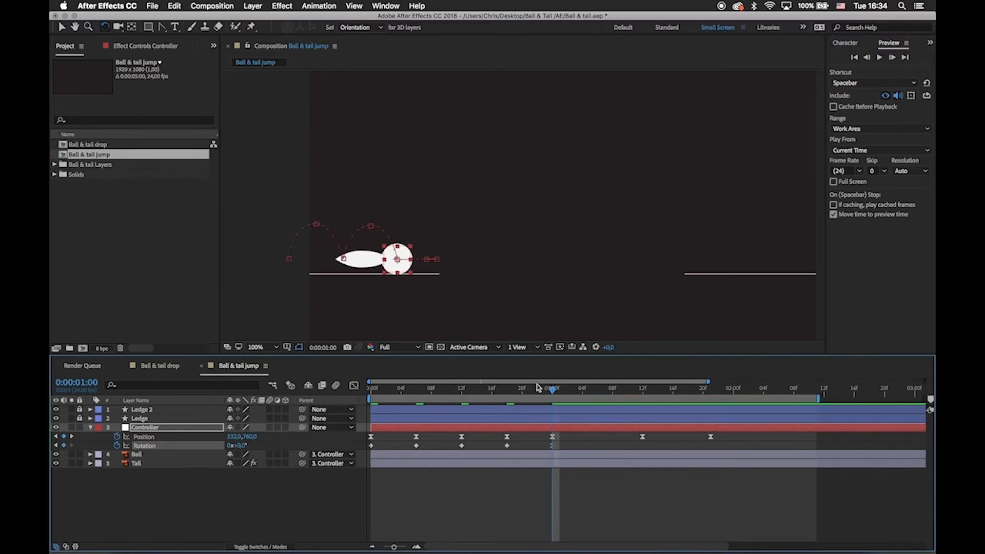
Rotate the Controller to about 60° at 0:00:01:12, where the ball reaches the edge of the first ledge.
click(491, 391)
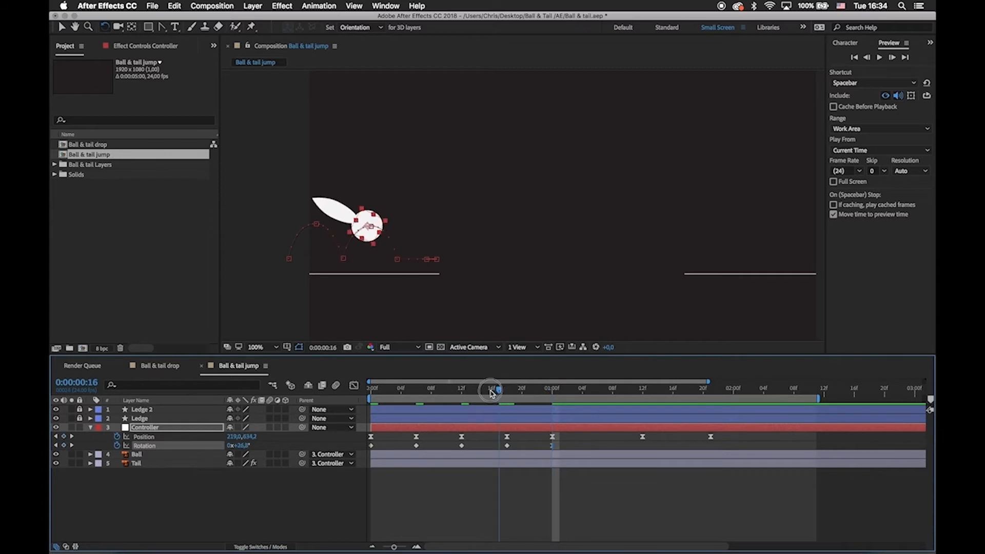
drag(491, 392, 646, 426)
key(v)
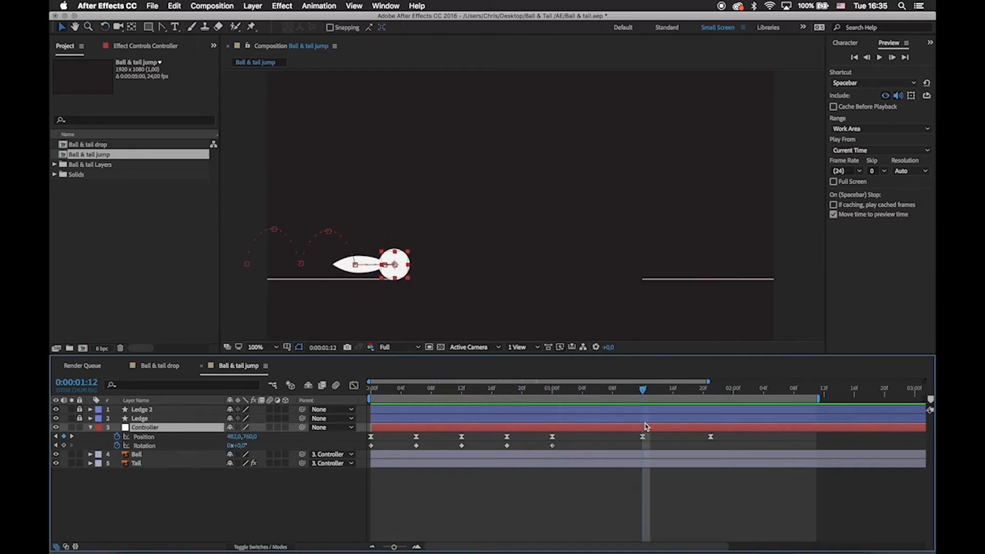
key(w)
drag(411, 264, 437, 285)
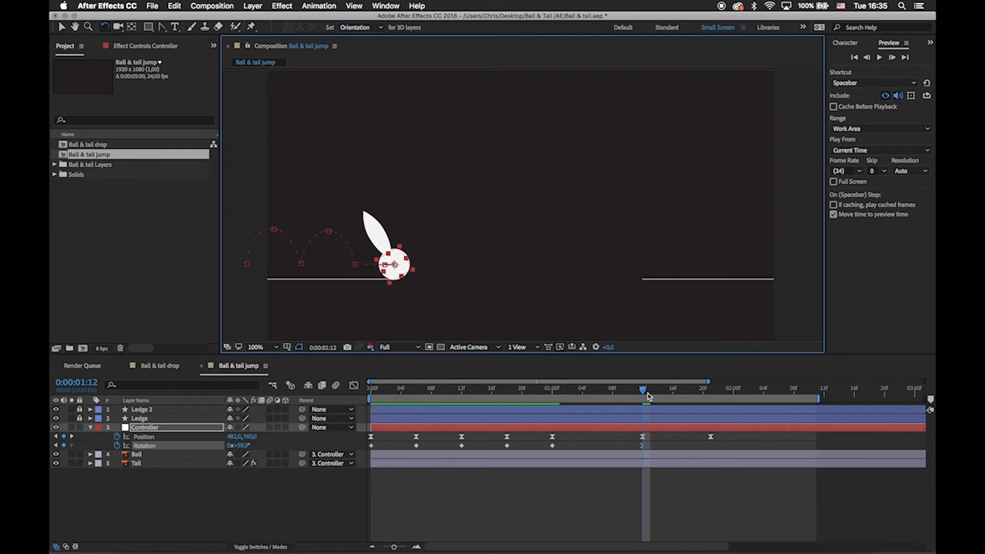
Return the Controller's rotation to 0° at 0:00:01:21 by copying an earlier level keyframe.
drag(648, 393, 712, 401)
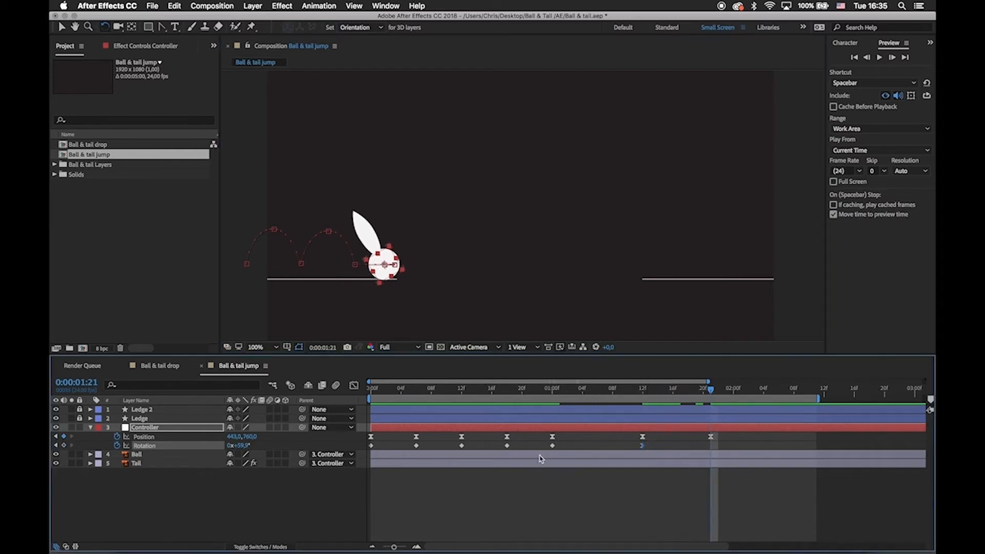
key(ctrl+c)
key(ctrl+v)
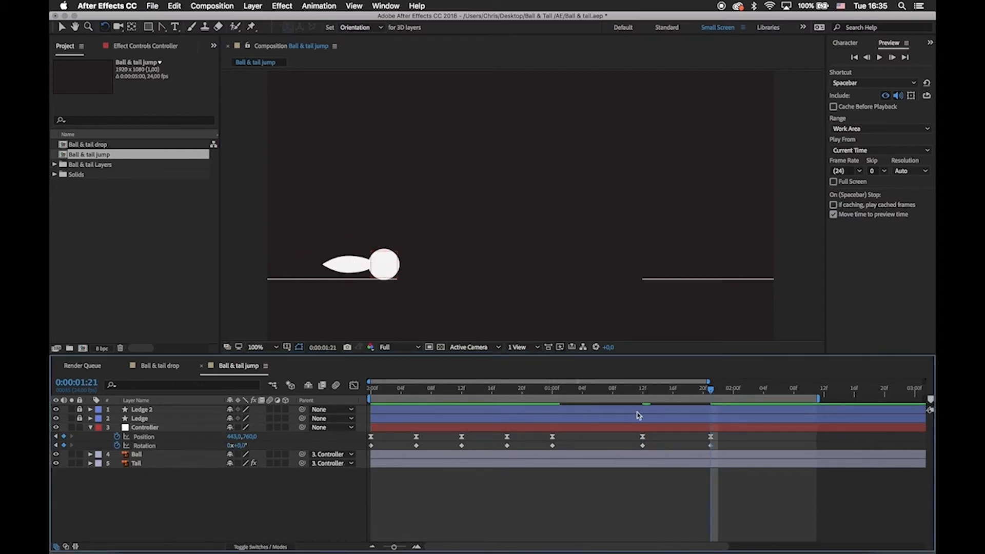
Go back to the first frame, reveal the Tail layer's Rotation and set a keyframe for it.
drag(678, 397, 377, 418)
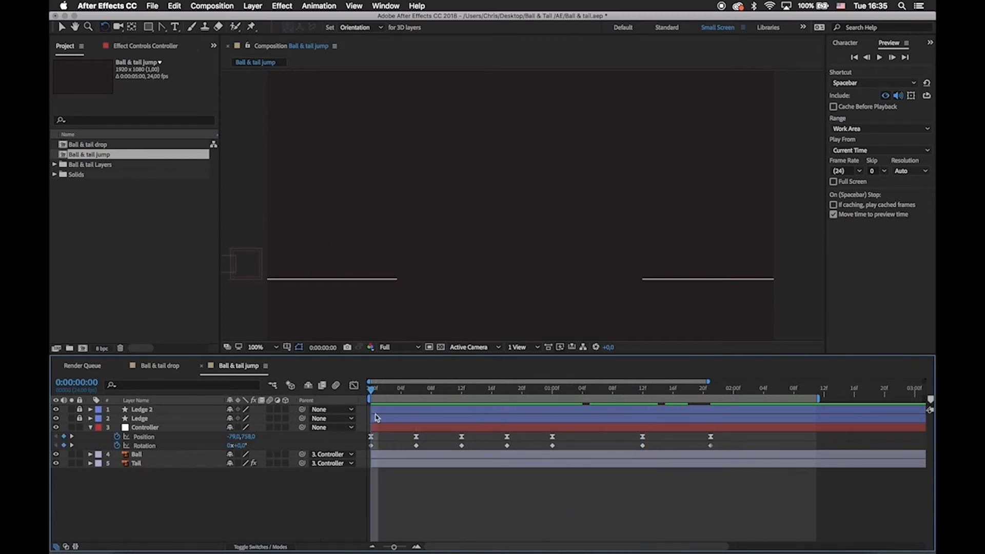
click(387, 464)
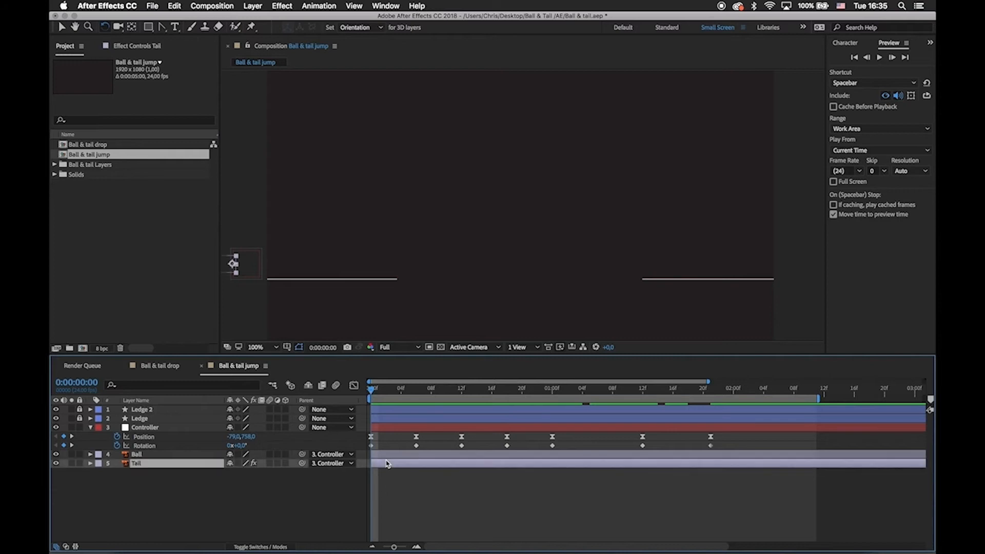
key(r)
click(119, 473)
drag(363, 448, 717, 448)
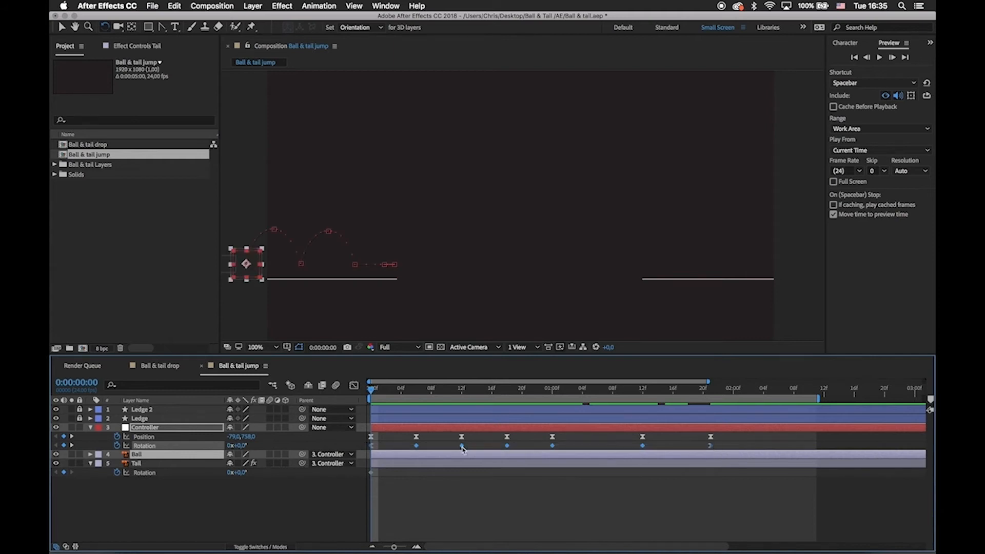
click(505, 494)
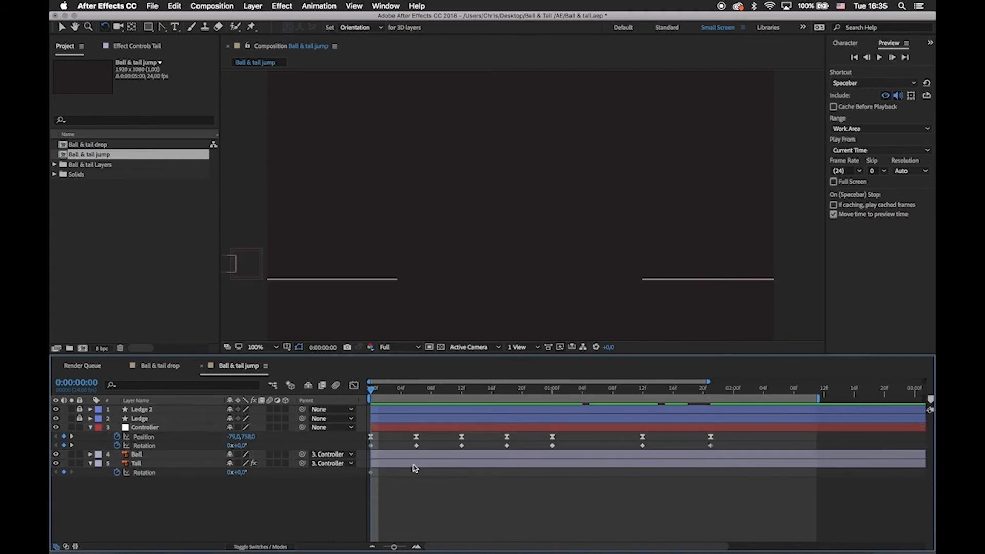
click(415, 465)
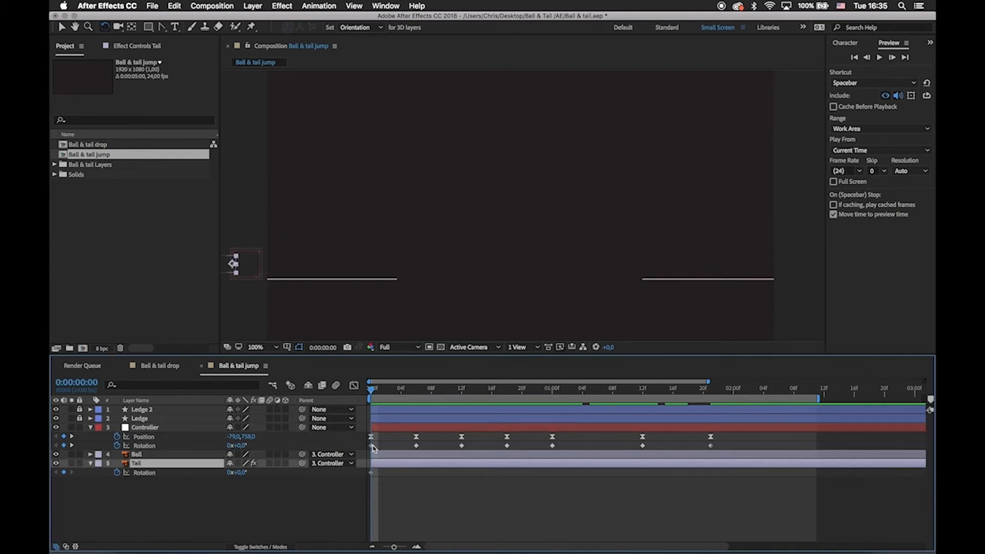
drag(362, 440, 719, 519)
Rotate the Tail upward to about 29° at frame 6.
drag(368, 393, 416, 390)
click(403, 466)
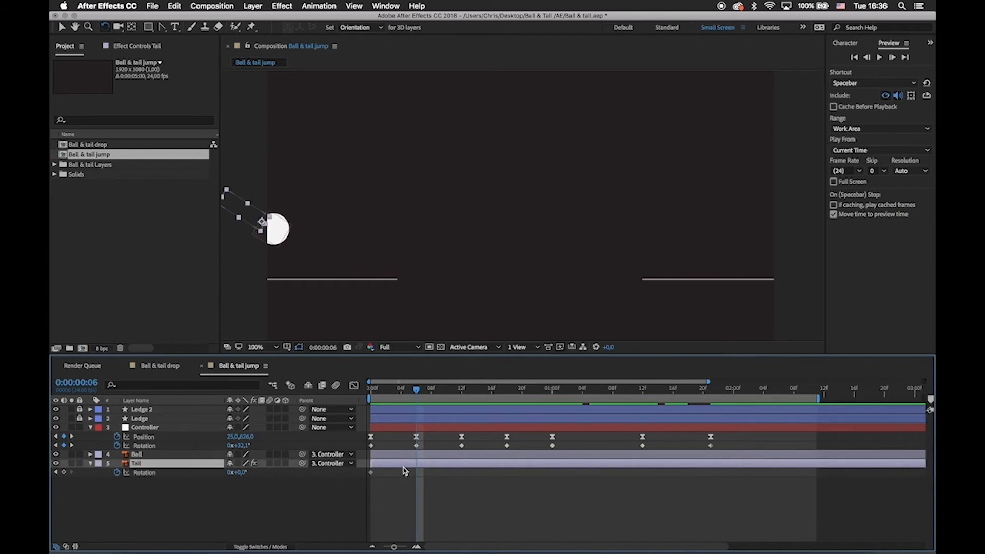
drag(318, 239, 622, 171)
key(period)
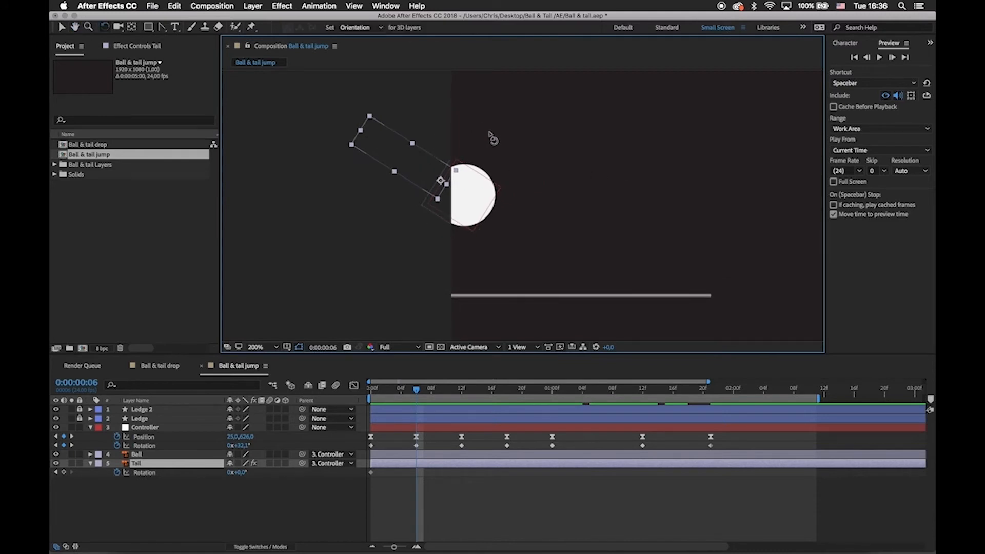
click(439, 184)
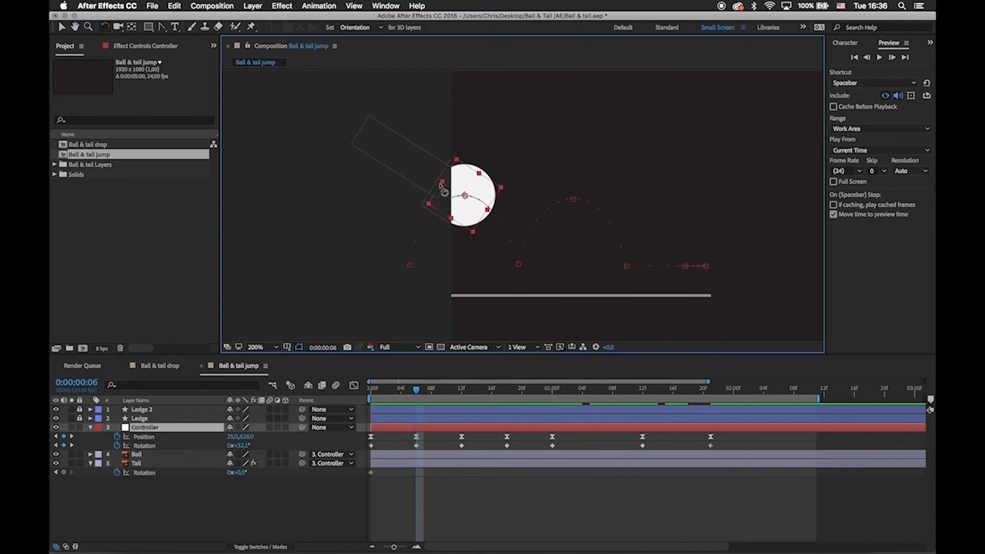
click(396, 144)
drag(369, 132, 413, 106)
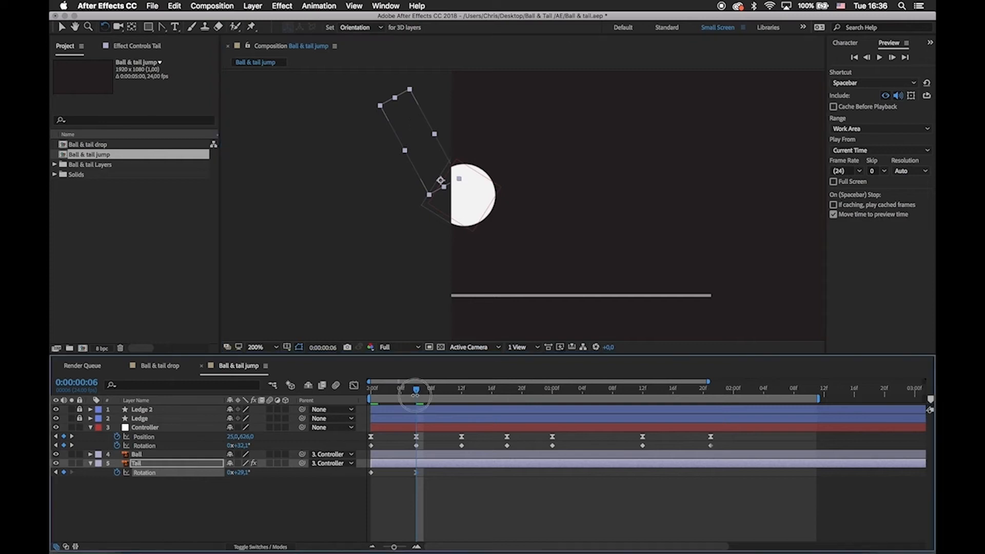
Copy the Tail's first rotation keyframe to frame 12 and lower the tail to about -13°.
drag(416, 393, 462, 396)
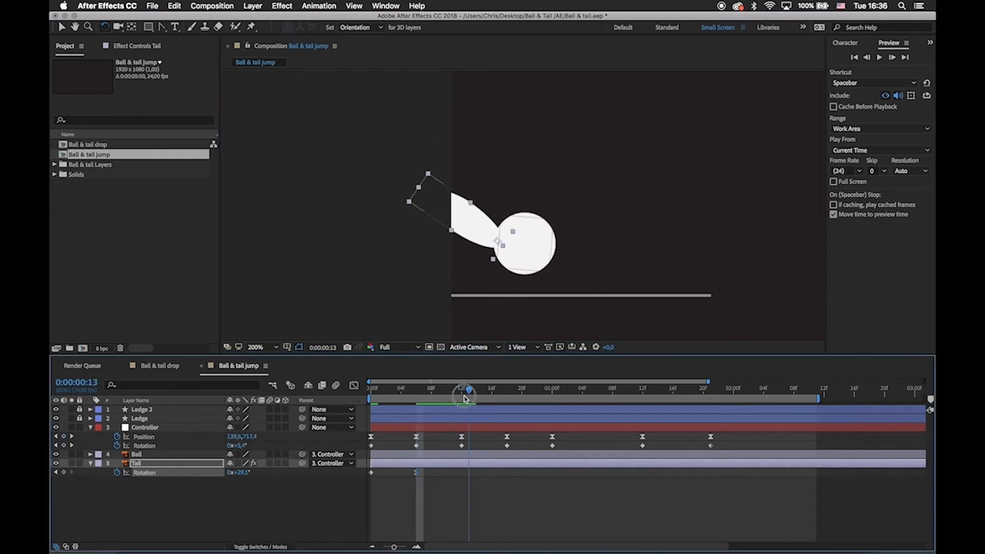
click(370, 473)
key(super+c)
key(super+v)
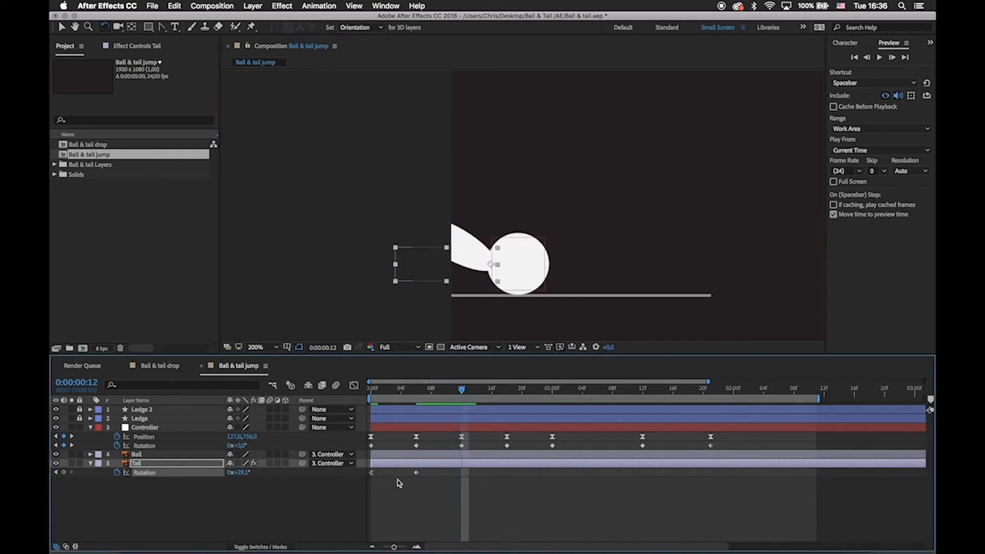
mouse_move(433, 274)
mouse_down()
mouse_move(411, 259)
mouse_move(422, 277)
mouse_up()
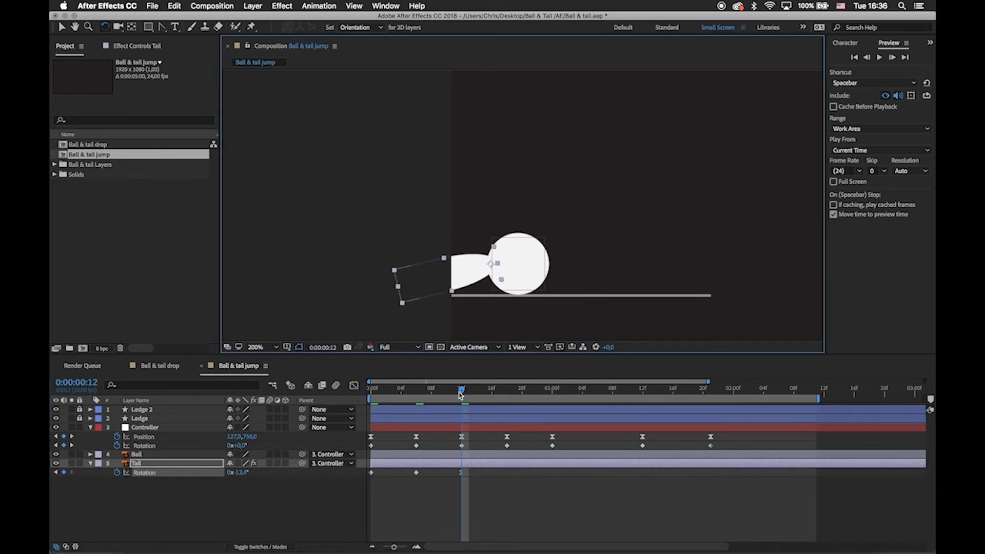
Swing the Tail upward at frame 18 and lower it to about -13° at 0:00:01:00.
drag(463, 393, 507, 393)
key(space)
drag(518, 175, 446, 147)
drag(507, 392, 553, 392)
drag(473, 249, 422, 291)
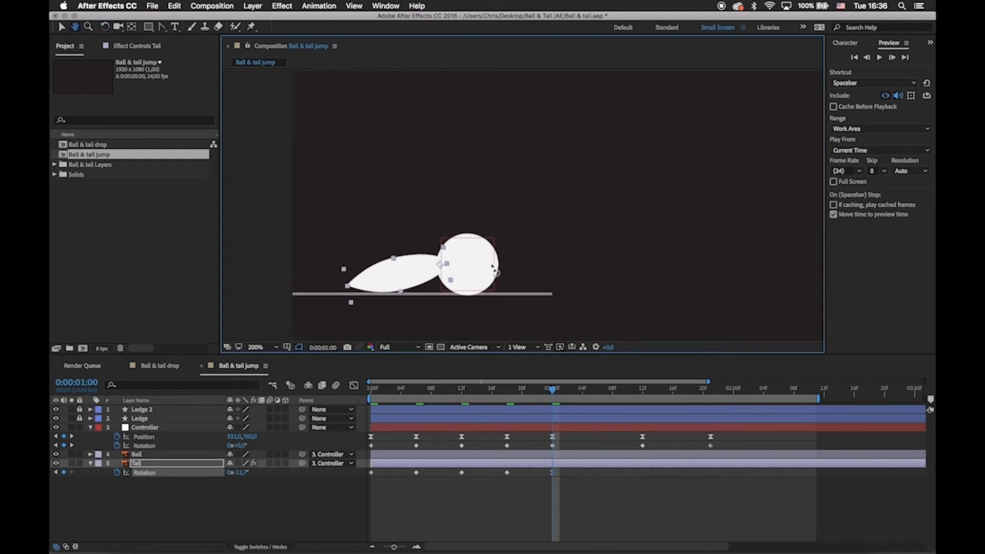
Rotate the Tail further upward at 0:00:01:12 and lower it to about -12° at 0:00:01:21.
click(555, 391)
drag(556, 393, 649, 405)
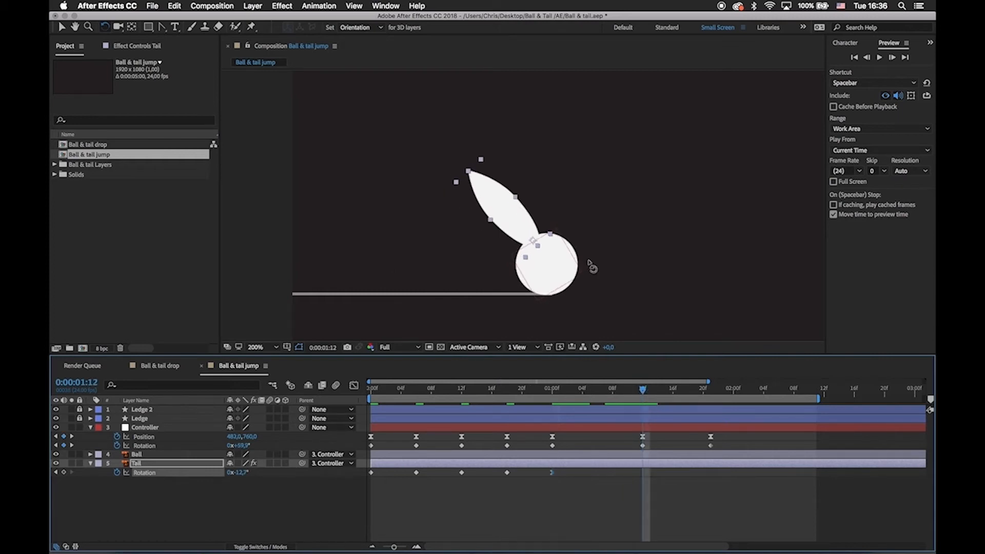
drag(497, 187, 553, 176)
drag(645, 392, 712, 397)
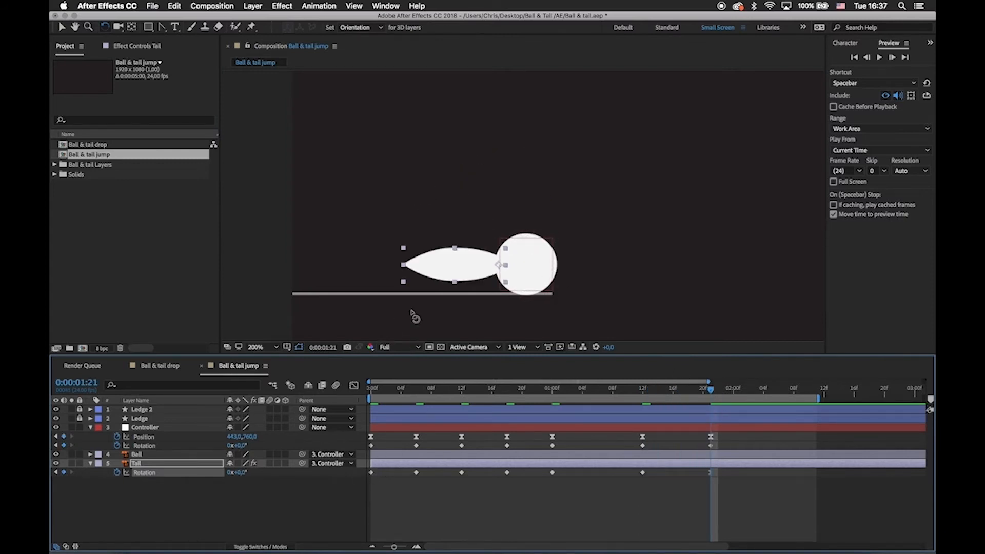
drag(442, 282, 444, 286)
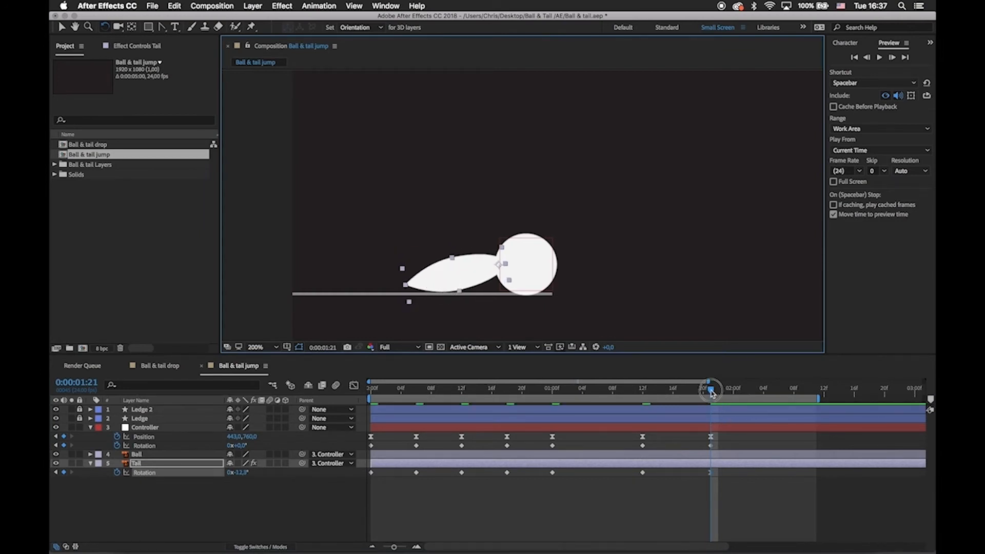
Add a small settling rotation to the Tail at 0:00:02:02.
drag(712, 394, 759, 400)
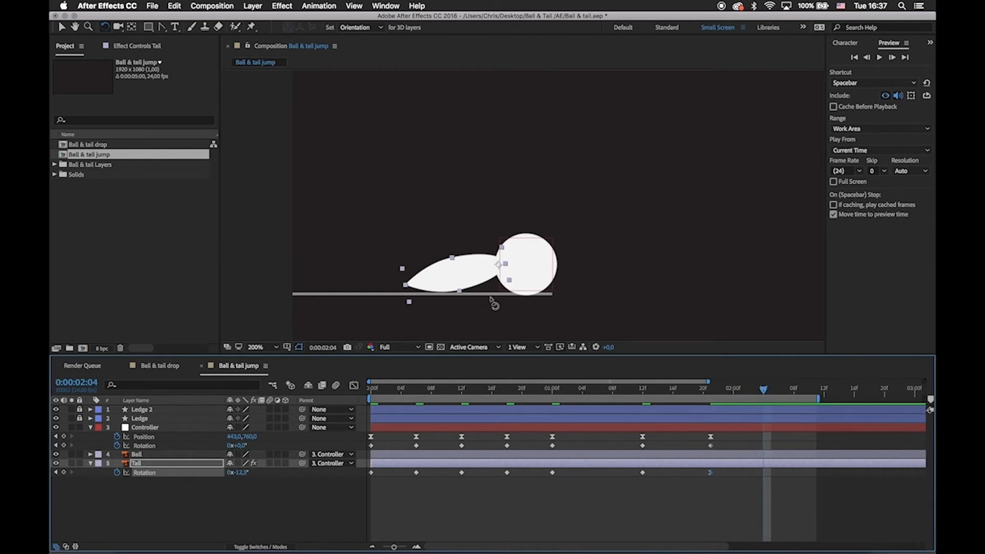
drag(762, 388, 748, 389)
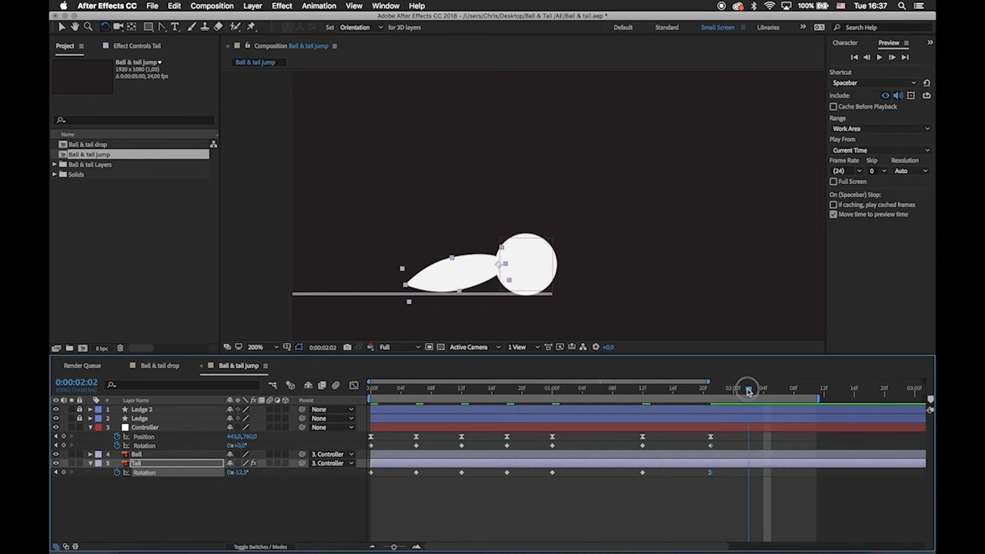
mouse_move(457, 268)
mouse_down()
mouse_move(457, 250)
mouse_move(454, 267)
mouse_up()
Rotate the Tail to about -2° at 0:00:02:07 for its second settling keyframe.
key(Page_Down)
key(Page_Down)
key(Page_Down)
key(Page_Down)
key(Page_Down)
key(Page_Down)
key(Page_Down)
key(Page_Down)
key(Page_Down)
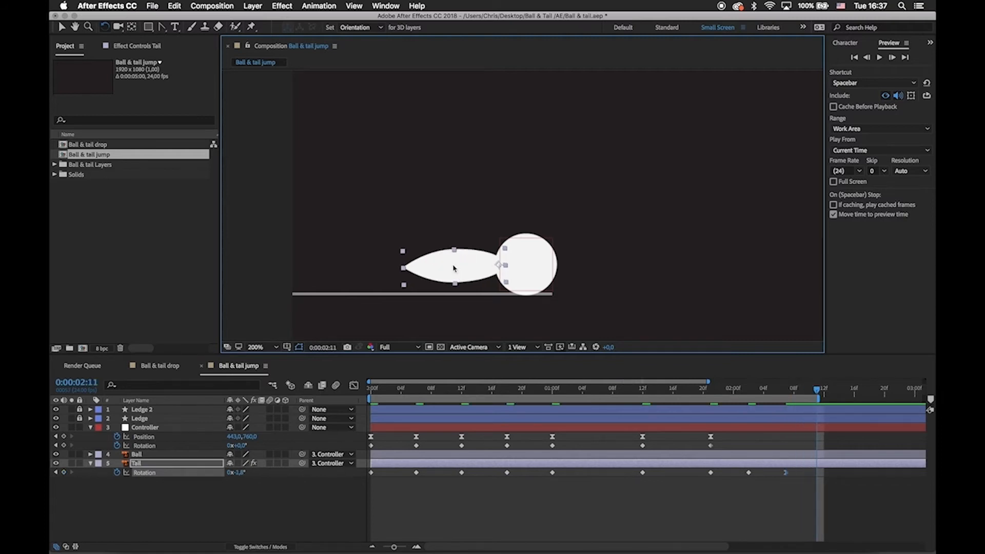
Copy the Tail's first rotation keyframe to 0:00:02:14 so the tail comes to rest level.
key(Page_Down)
key(Page_Down)
key(Page_Down)
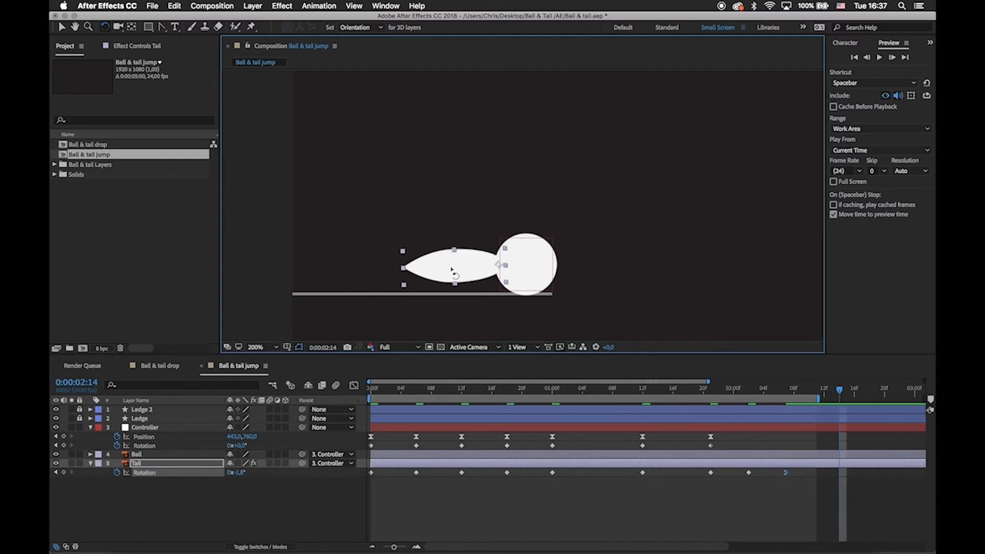
click(371, 474)
key(super+c)
key(super+v)
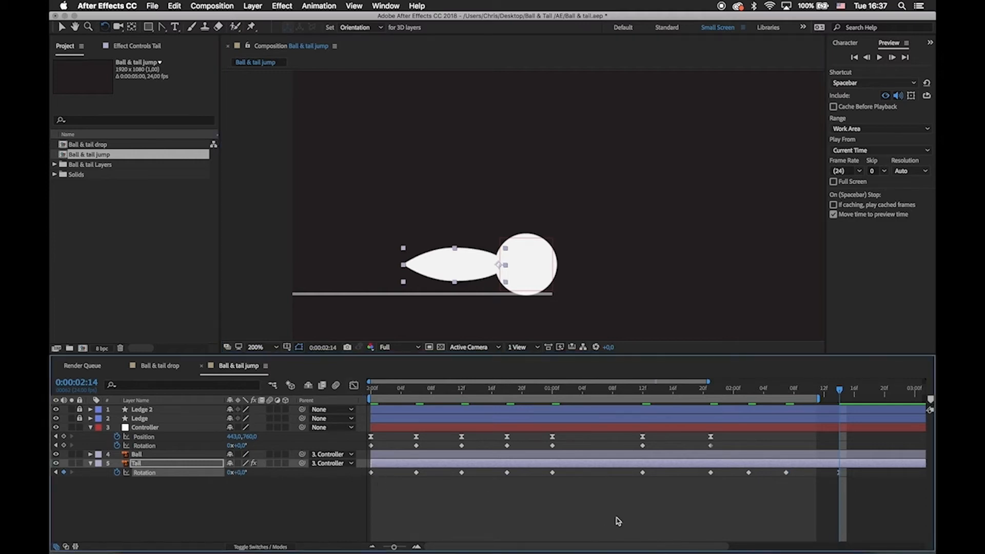
Extend the end of the work area to about 0:00:02:19 to include the Tail's settling keyframes.
click(618, 520)
drag(862, 499, 365, 471)
click(478, 507)
click(785, 391)
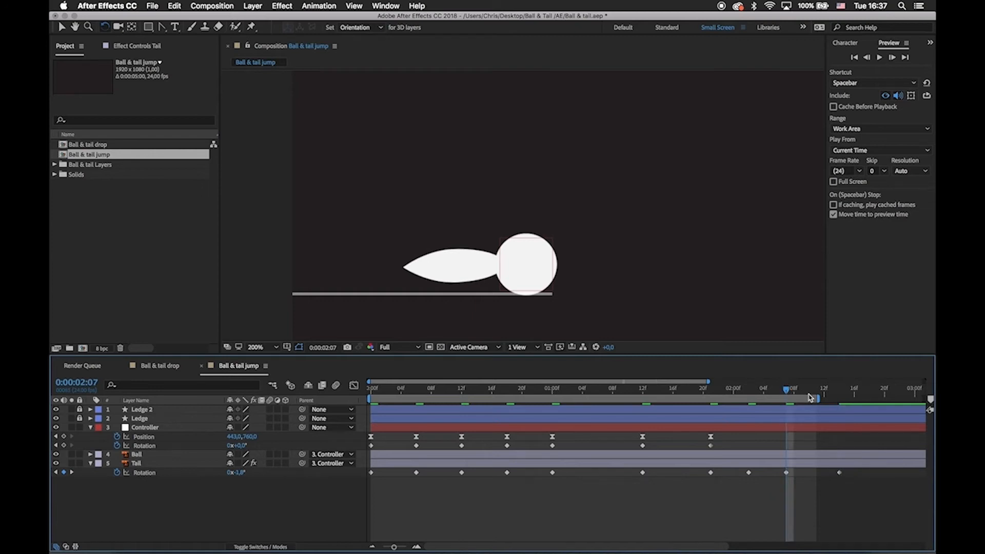
drag(818, 399, 875, 410)
drag(878, 502, 742, 488)
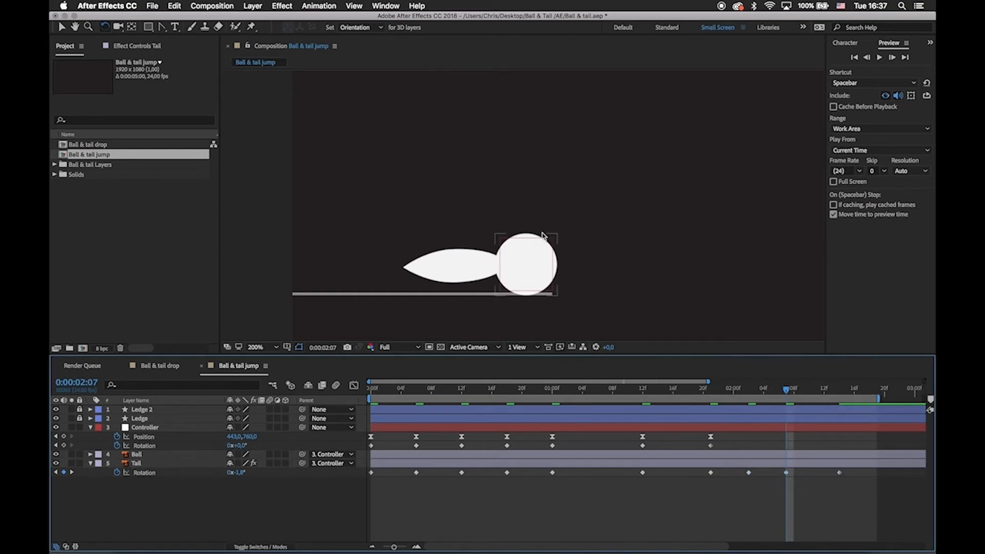
Zoom the composition out to 100% and preview the hops and wind-up from the first frame.
key(comma)
key(v)
key(space)
drag(544, 233, 466, 243)
click(457, 235)
key(space)
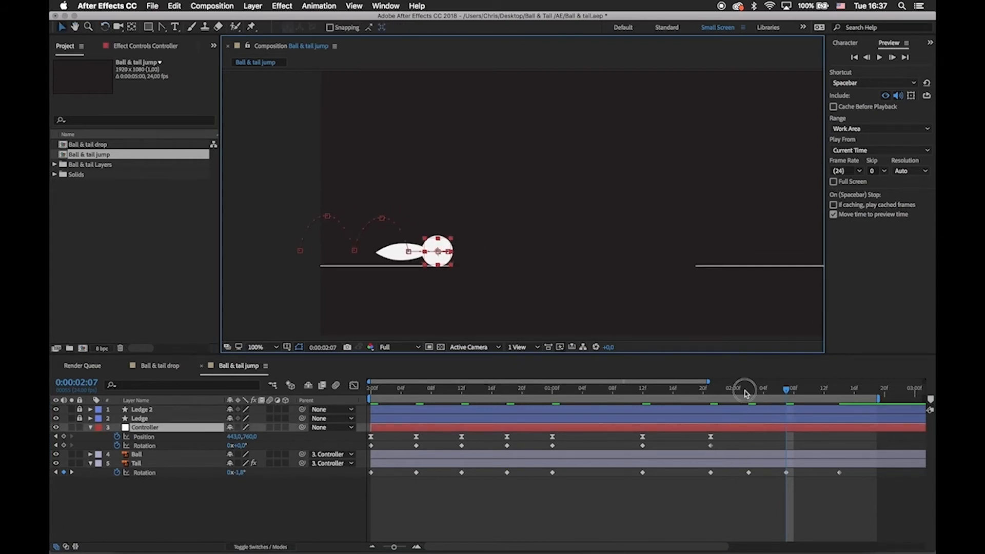
drag(746, 393, 352, 429)
click(425, 504)
key(space)
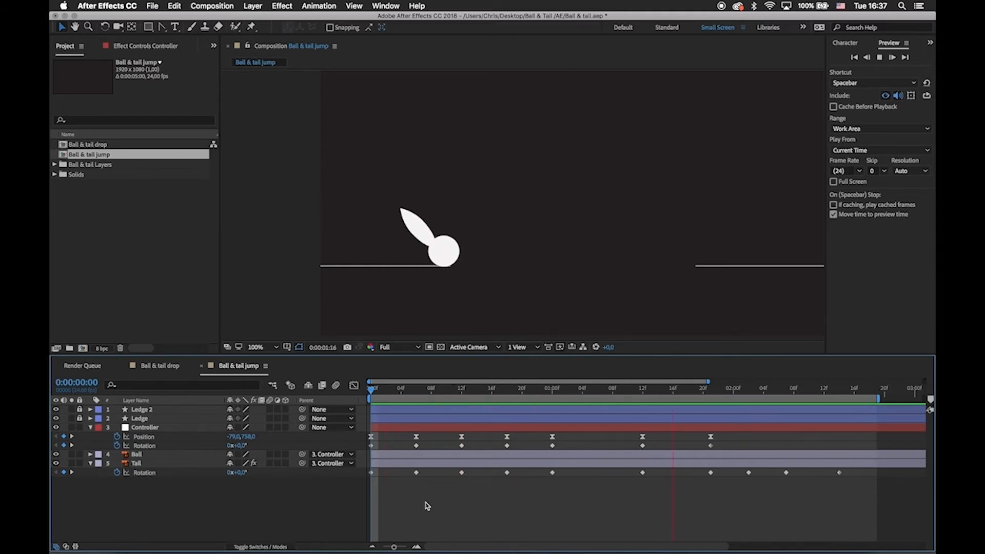
click(380, 393)
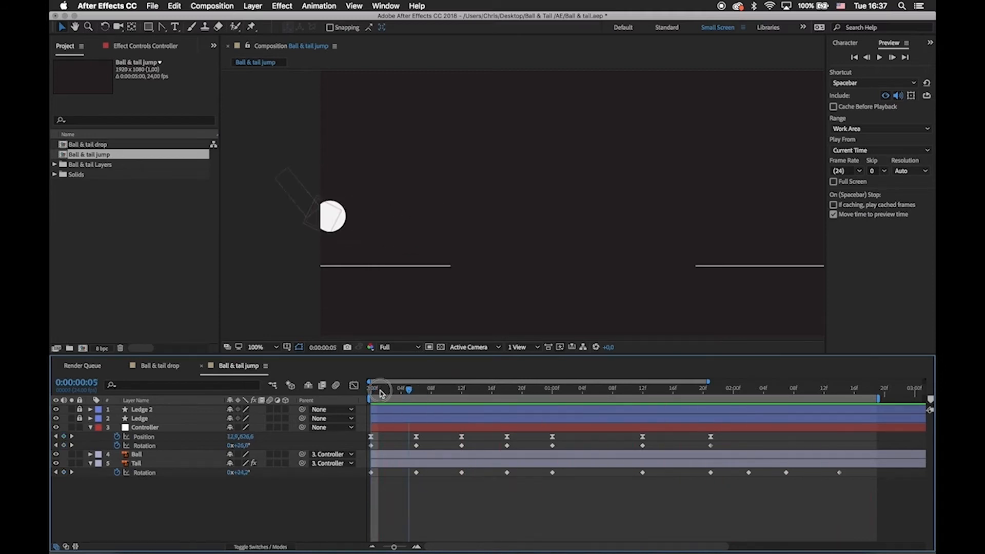
drag(380, 393, 369, 394)
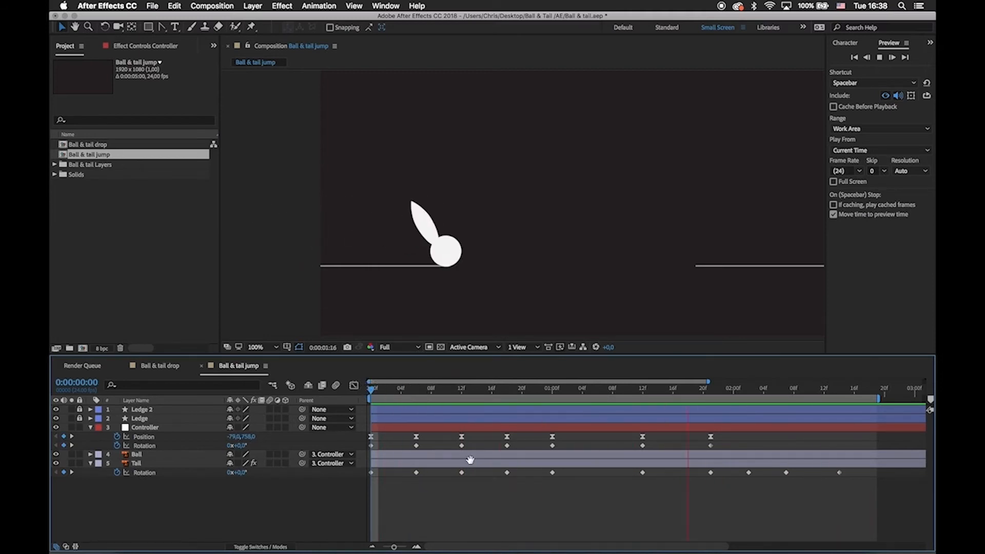
key(space)
Examine the speed graph of the Controller's Position keyframes around the landing at frame 12.
click(508, 438)
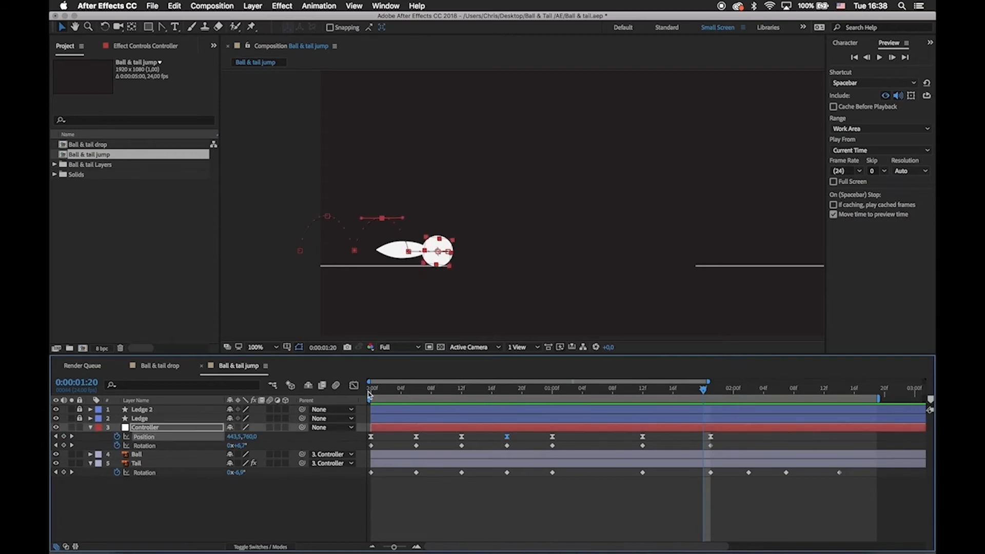
click(354, 385)
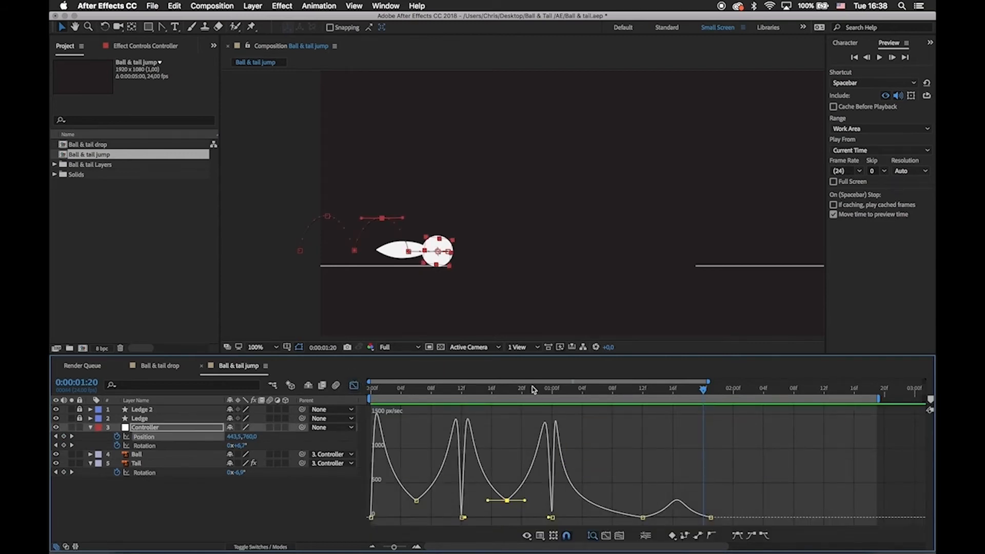
drag(534, 390, 464, 391)
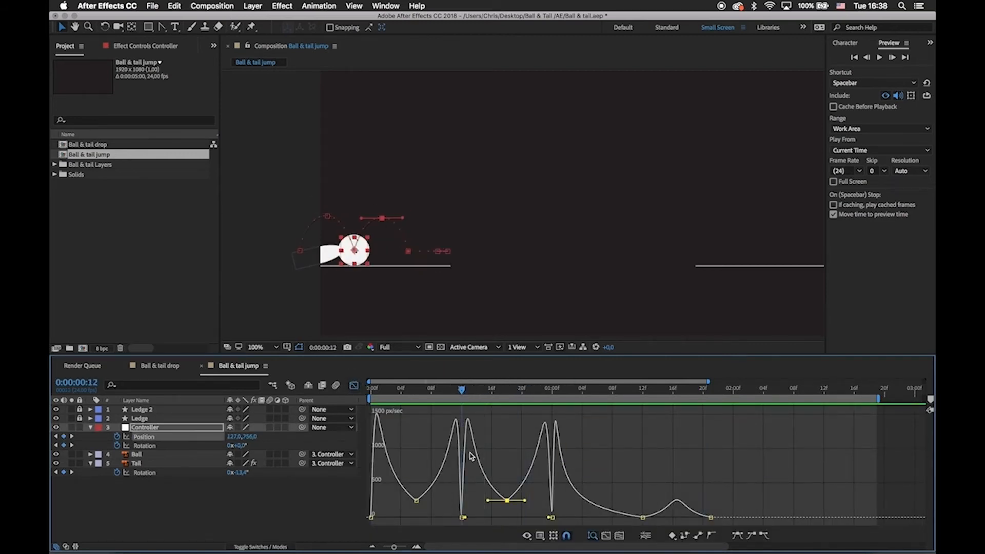
click(354, 385)
click(571, 502)
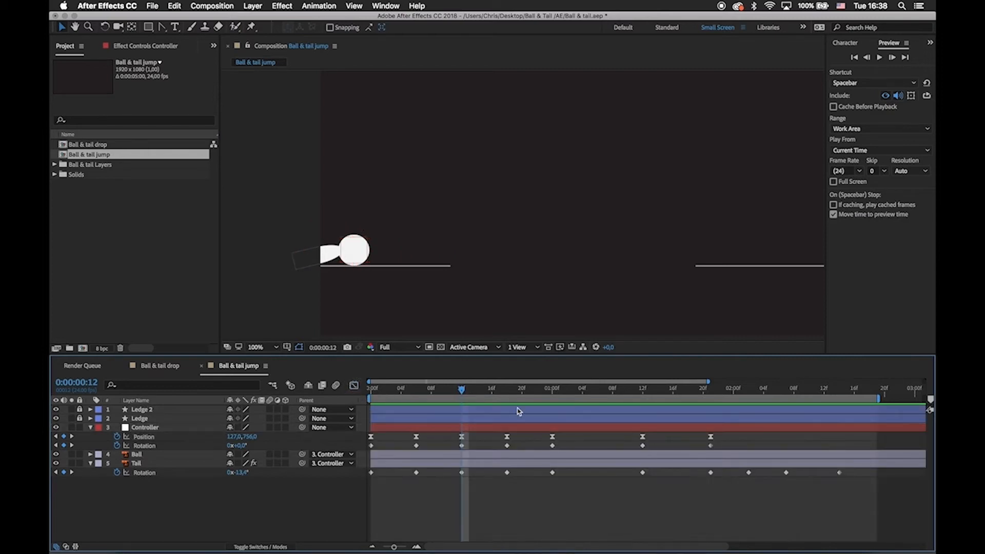
Easy-ease all of the Controller's Rotation keyframes and lengthen the speed-graph handles across both hops.
drag(477, 395, 763, 462)
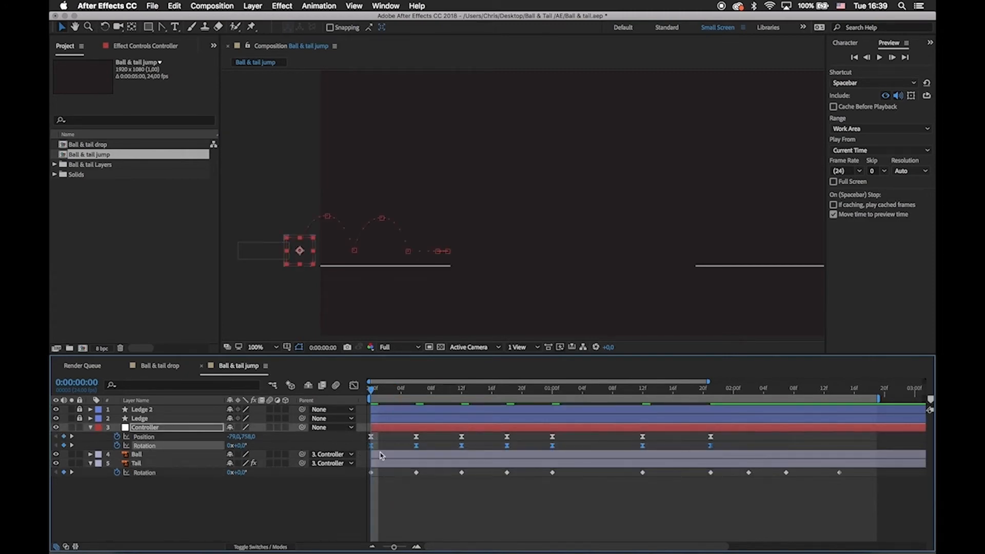
click(354, 386)
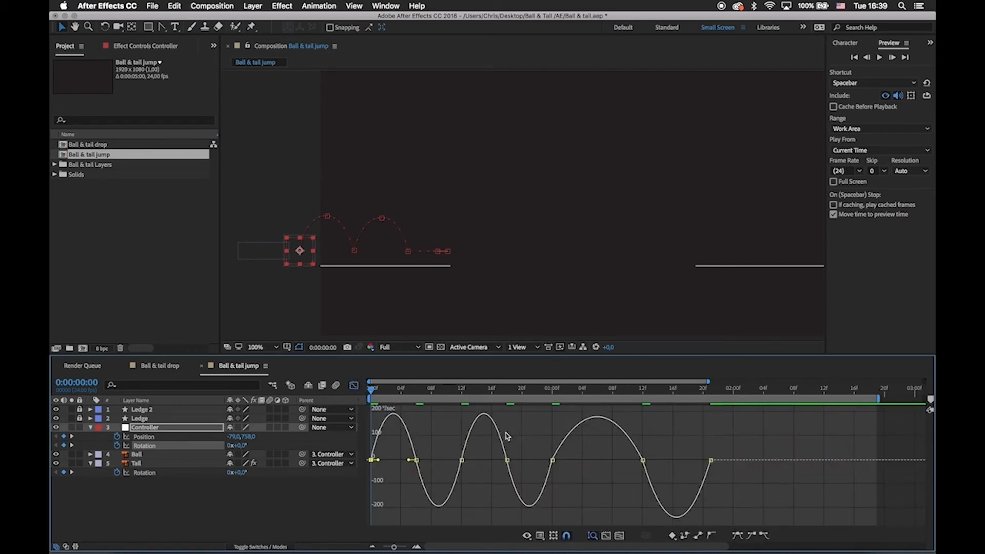
mouse_move(419, 468)
mouse_move(376, 458)
drag(378, 462, 383, 463)
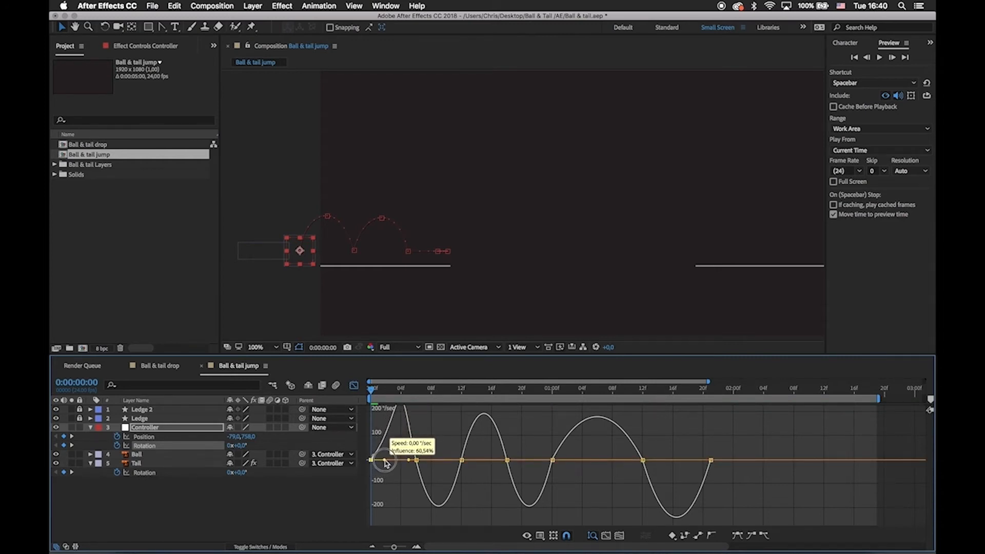
drag(386, 463, 563, 474)
click(504, 468)
click(546, 470)
Lengthen the Controller's Rotation handles across the wind-up, bringing the influence into 0:00:01:21 to about 53%.
drag(546, 468, 580, 468)
mouse_move(616, 452)
mouse_down()
mouse_move(656, 488)
mouse_move(618, 468)
mouse_up()
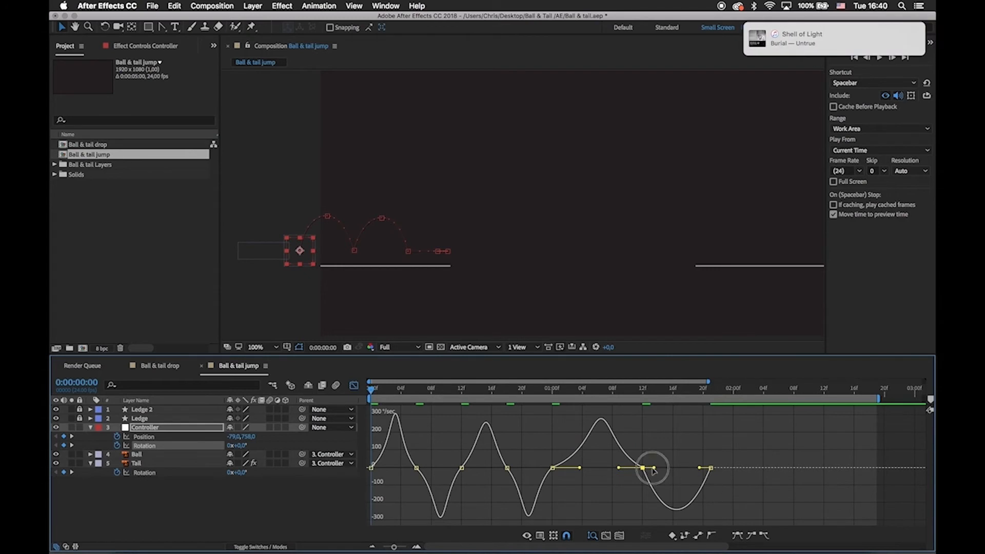
drag(653, 469, 692, 467)
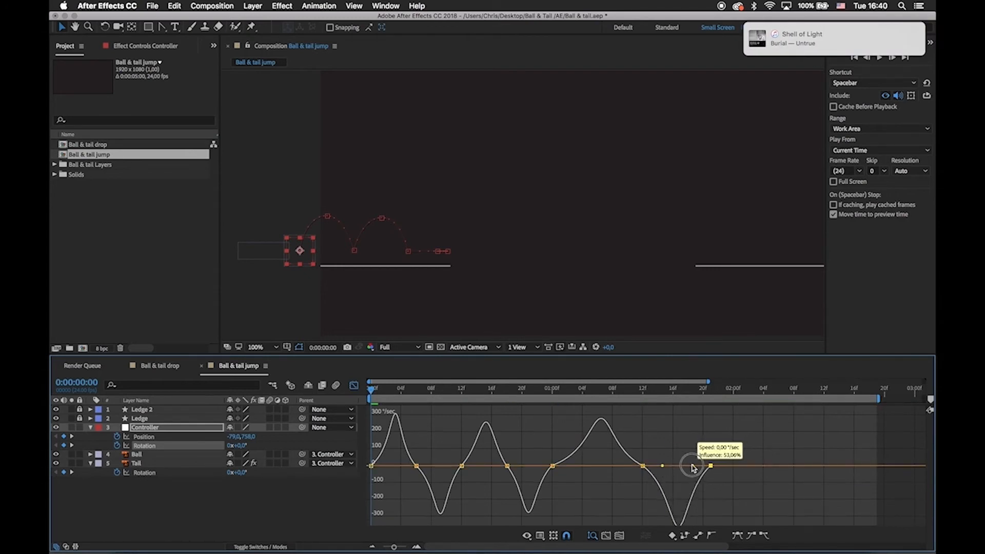
click(354, 386)
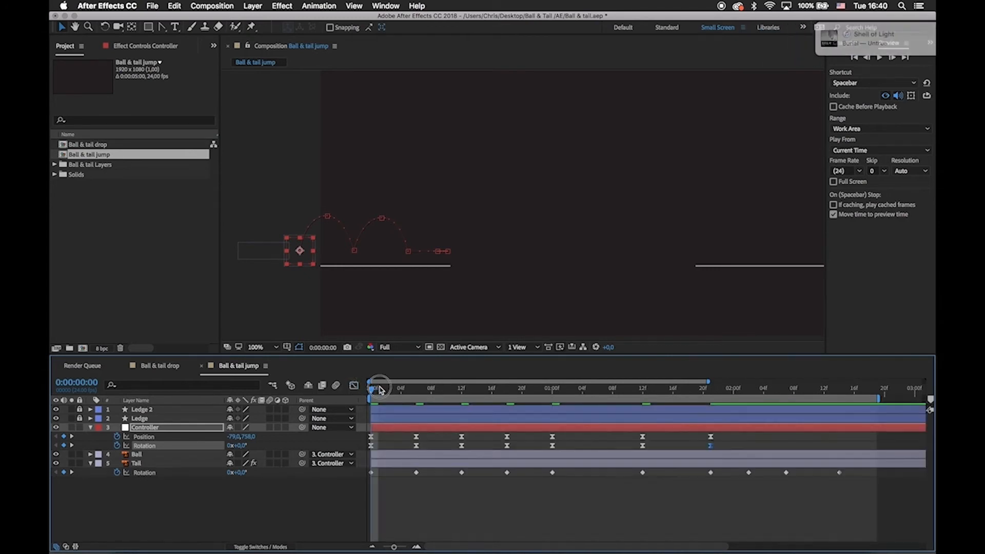
Preview the animation with the eased Controller rotation.
click(432, 528)
key(space)
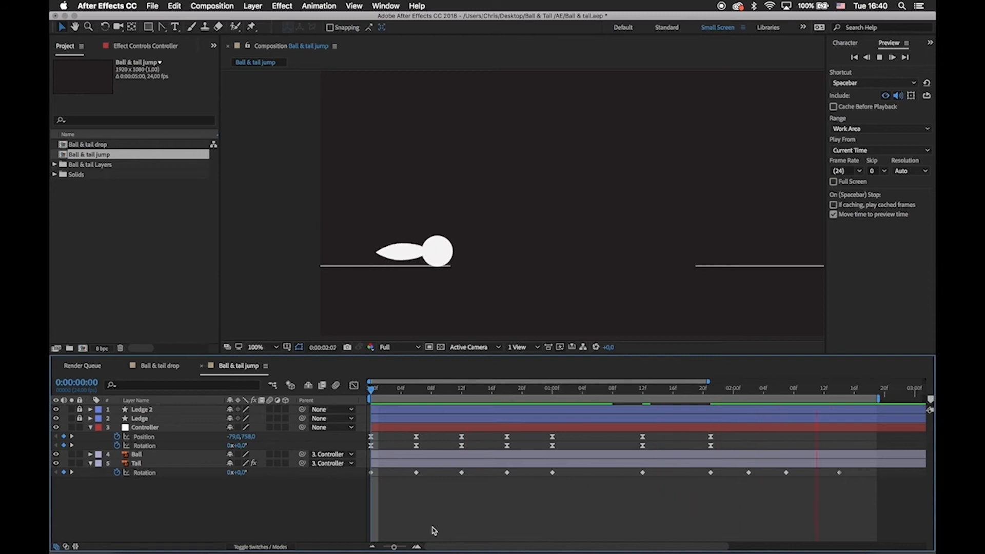
key(space)
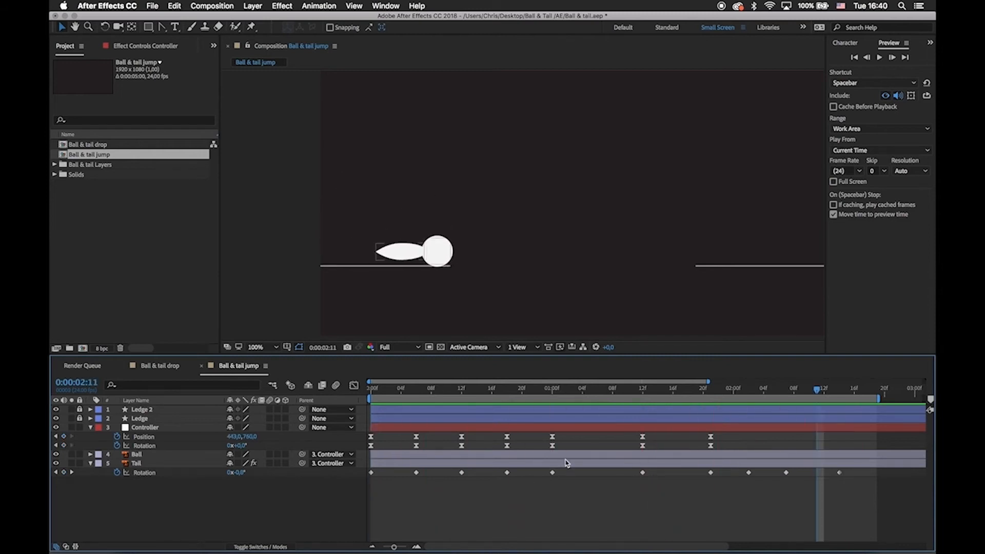
Reshape the first hop's Controller Rotation speed curve so it turns fastest near takeoff and landing and slowest around frame 6.
click(643, 446)
click(354, 385)
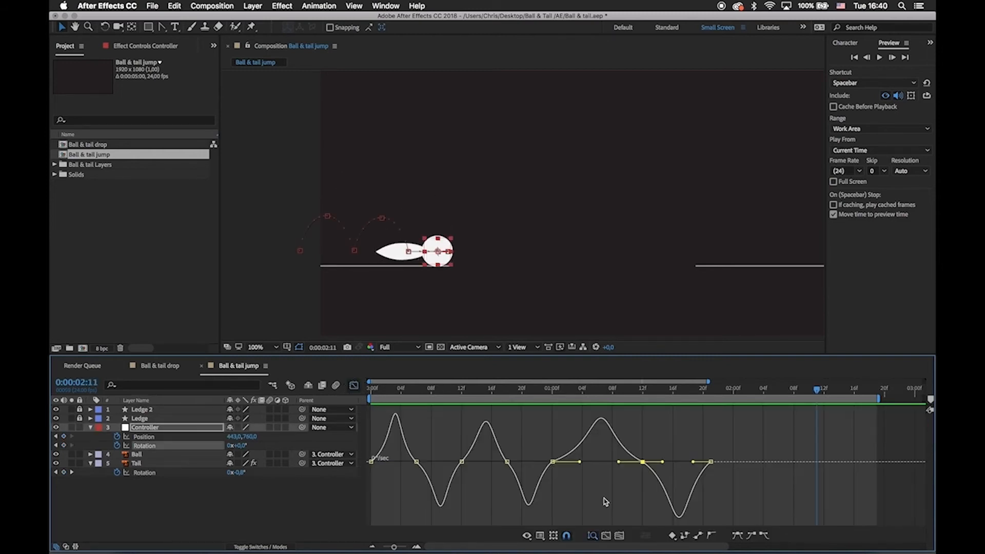
drag(400, 444, 467, 464)
click(415, 461)
click(370, 390)
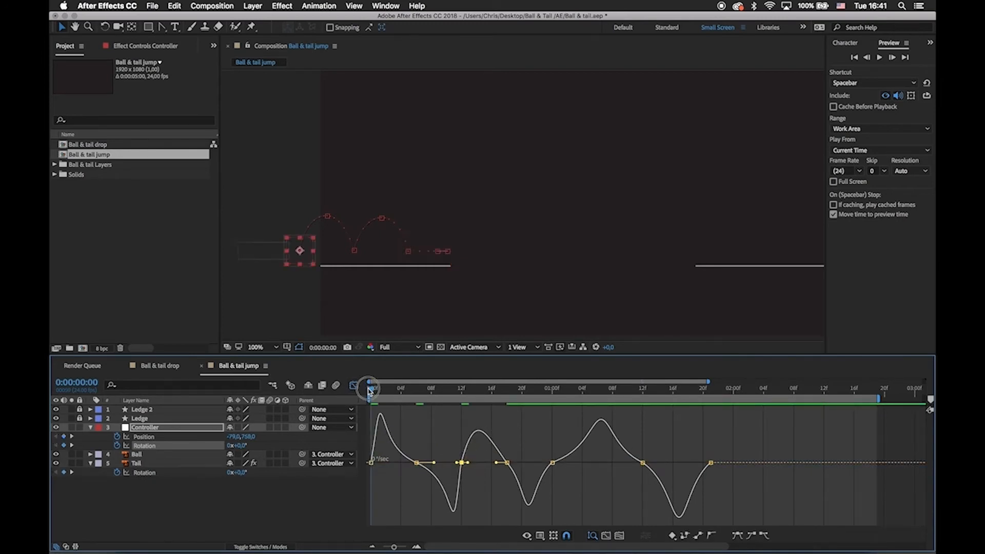
drag(373, 393, 464, 430)
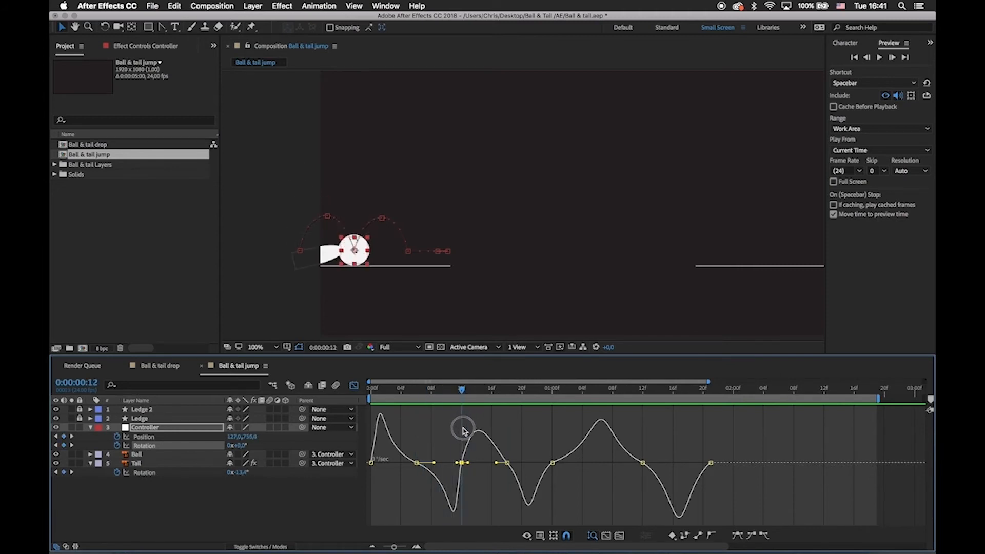
Shorten the Controller's incoming Rotation handle at frame 12, slightly lengthen the one at frame 6, and scrub through the first hop.
mouse_move(454, 514)
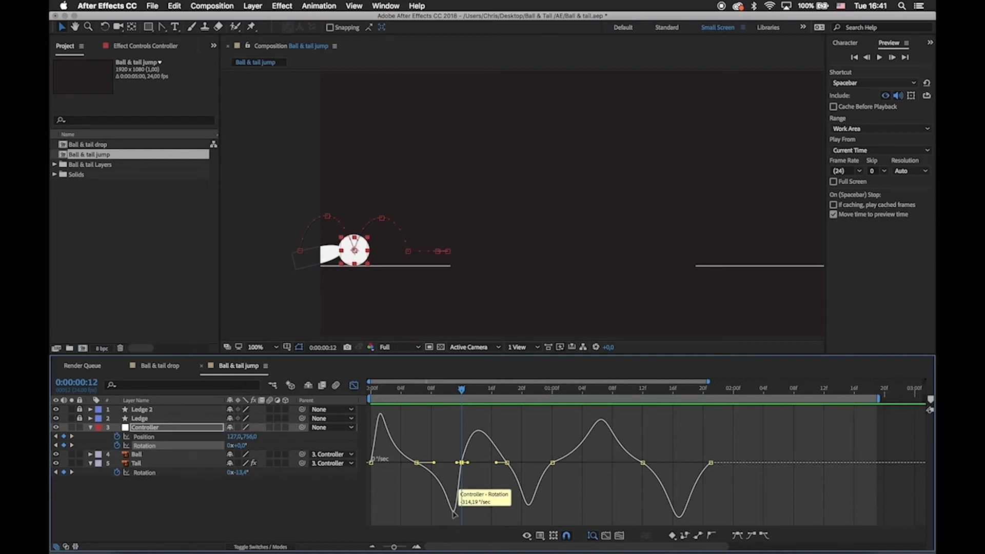
mouse_move(462, 464)
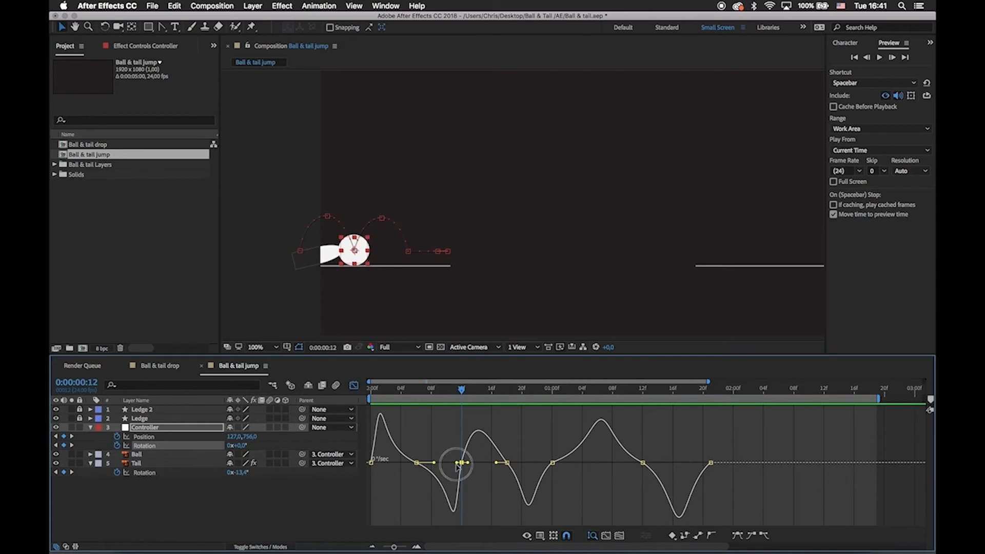
drag(458, 467, 460, 467)
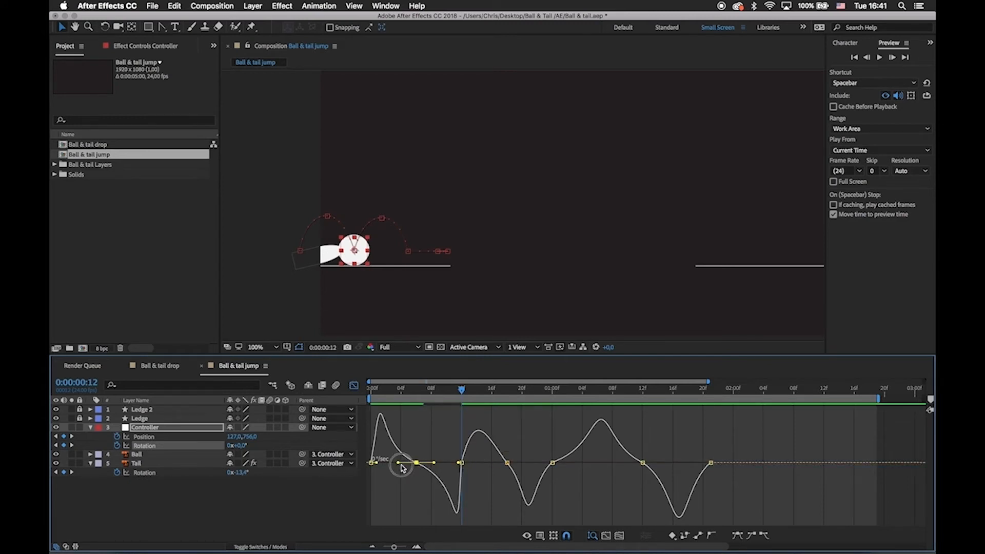
click(398, 464)
click(417, 463)
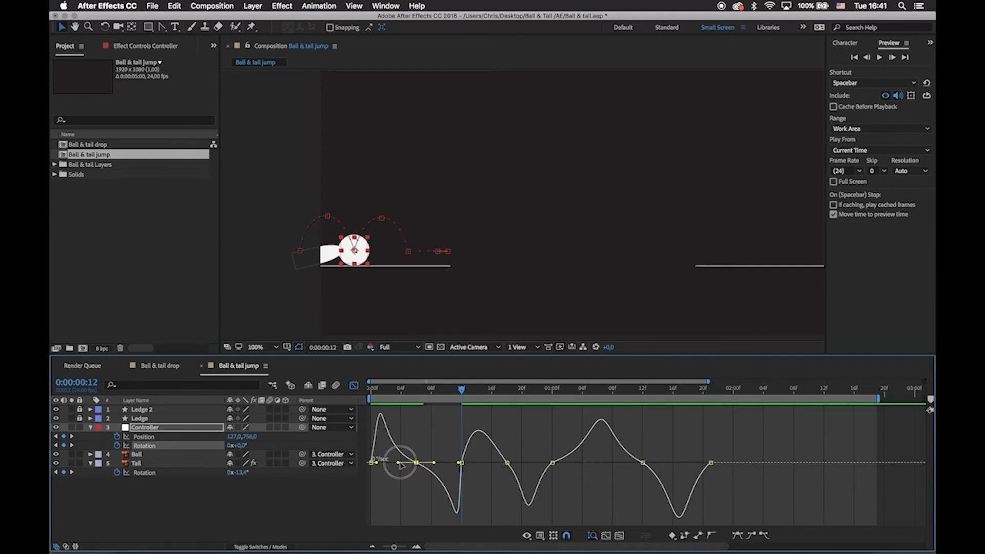
drag(400, 464, 401, 466)
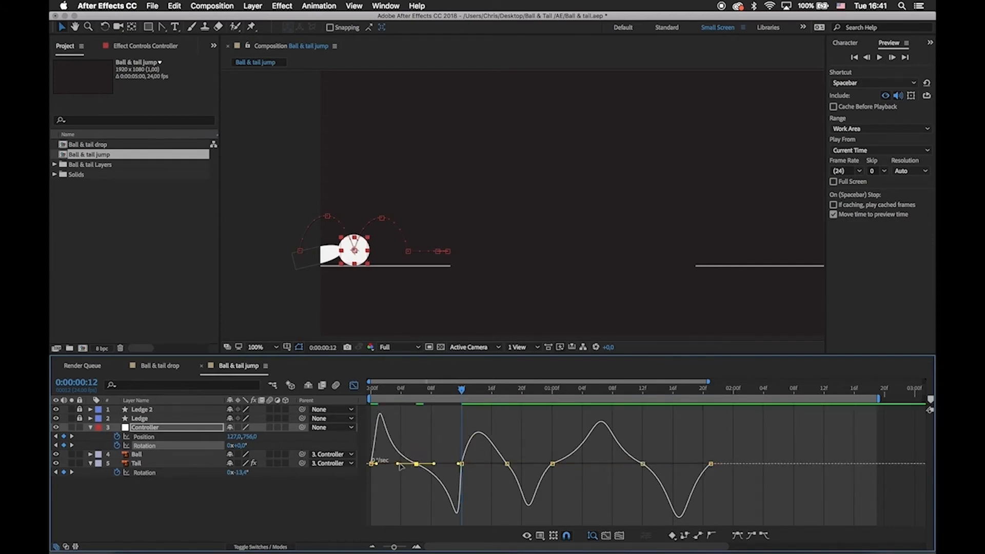
click(373, 391)
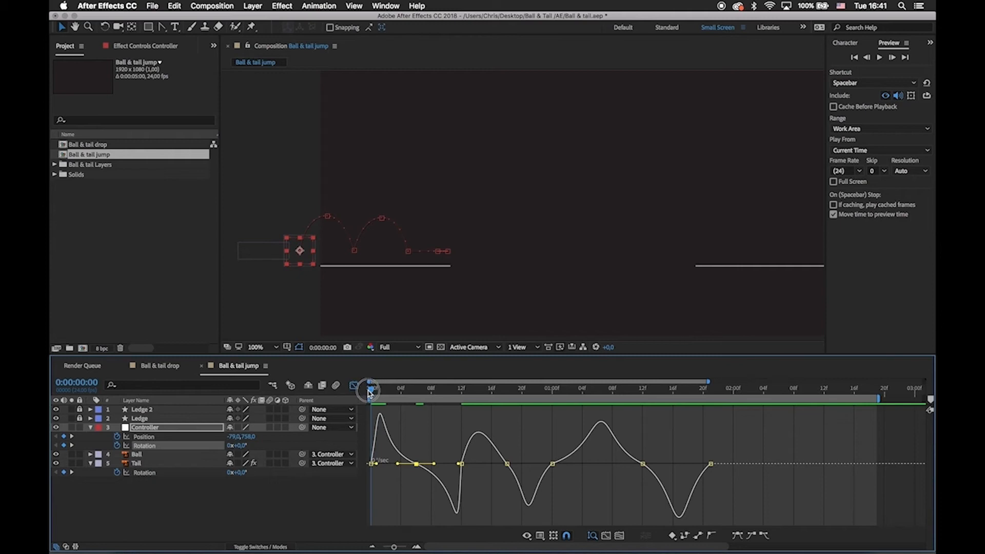
drag(369, 392, 452, 426)
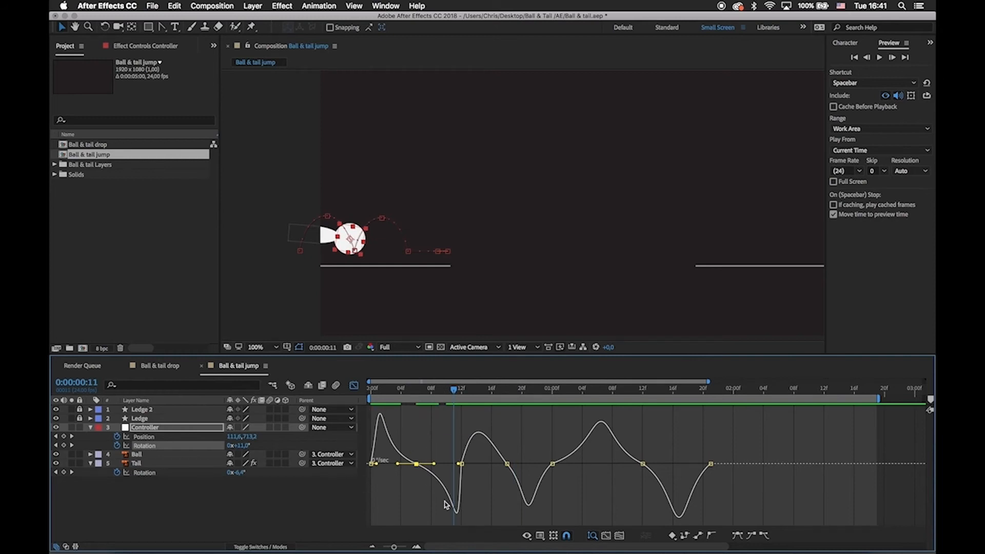
Give the second hop the same Controller Rotation speed curve as the first, with a fast start after 0:00:01:00.
drag(474, 457, 604, 465)
click(551, 464)
click(590, 484)
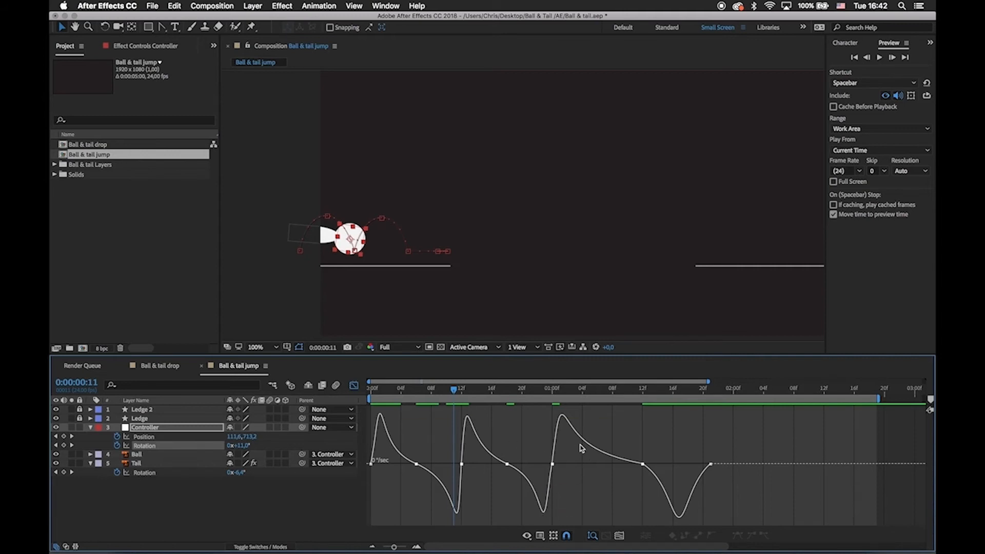
Adjust the Controller's Rotation handles around 0:00:01:12 for a sharper swing back, then return to the first frame.
drag(614, 442, 670, 462)
click(619, 455)
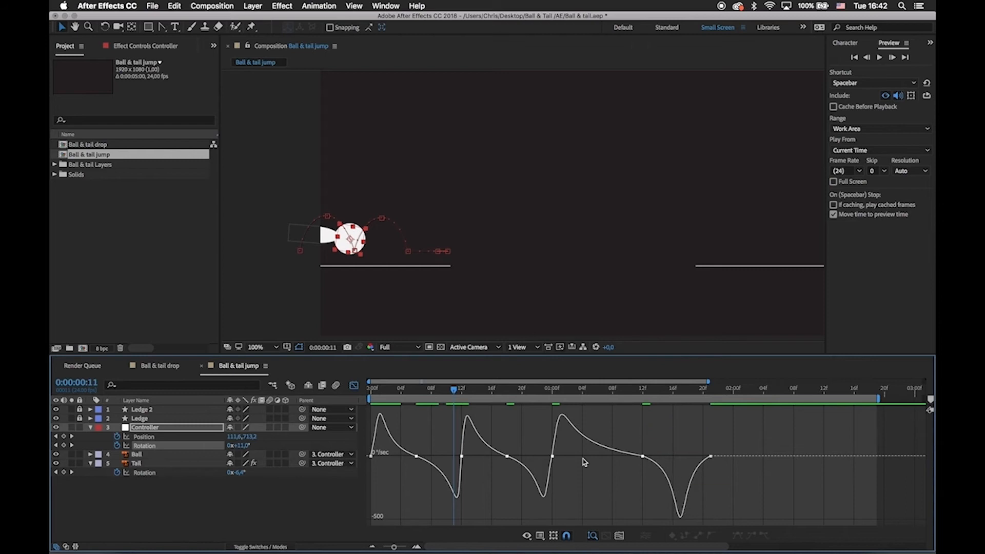
drag(444, 394, 327, 395)
click(354, 386)
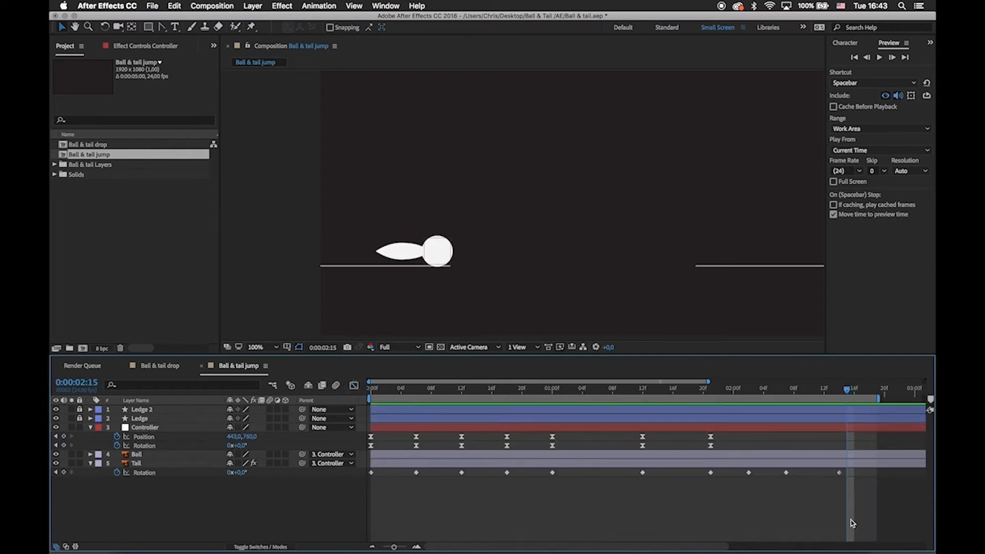
Easy-ease the Tail's Rotation keyframes and lengthen their speed-graph handles through the second hop up to 0:00:01:00.
drag(861, 506, 496, 471)
click(354, 386)
drag(515, 462, 540, 462)
click(553, 462)
Lengthen the Tail's Rotation speed handles from the 0:00:01:00 keyframe through 0:00:02:02.
drag(567, 462, 720, 462)
click(642, 462)
click(711, 462)
click(749, 462)
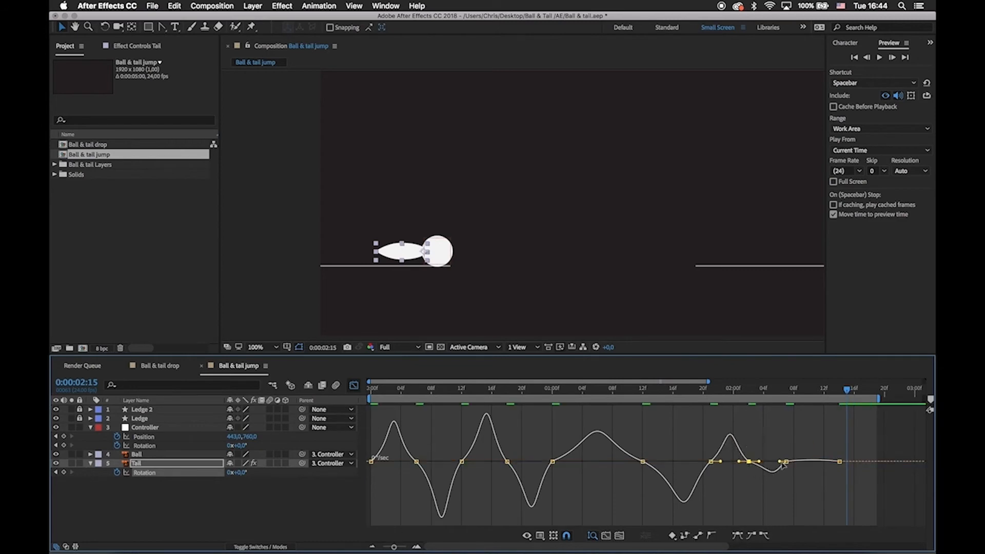
Lengthen the Tail's Rotation handles between 0:00:02:02 and 0:00:02:14 to smooth the settling, and preview the animation.
drag(780, 461, 775, 462)
mouse_move(792, 469)
mouse_down()
mouse_move(779, 448)
mouse_move(800, 462)
mouse_up()
drag(846, 471, 821, 462)
drag(822, 469, 803, 461)
click(354, 385)
key(space)
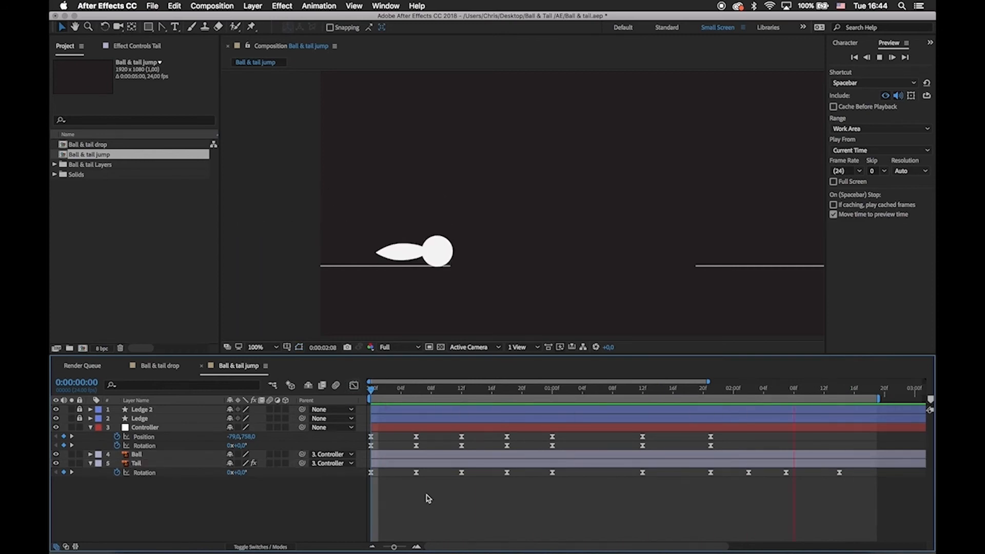
Move all Controller and Tail keyframes from 0:00:01:12 onward seven frames later, so the wind-up pose falls at 0:00:01:19.
key(space)
drag(575, 391, 859, 516)
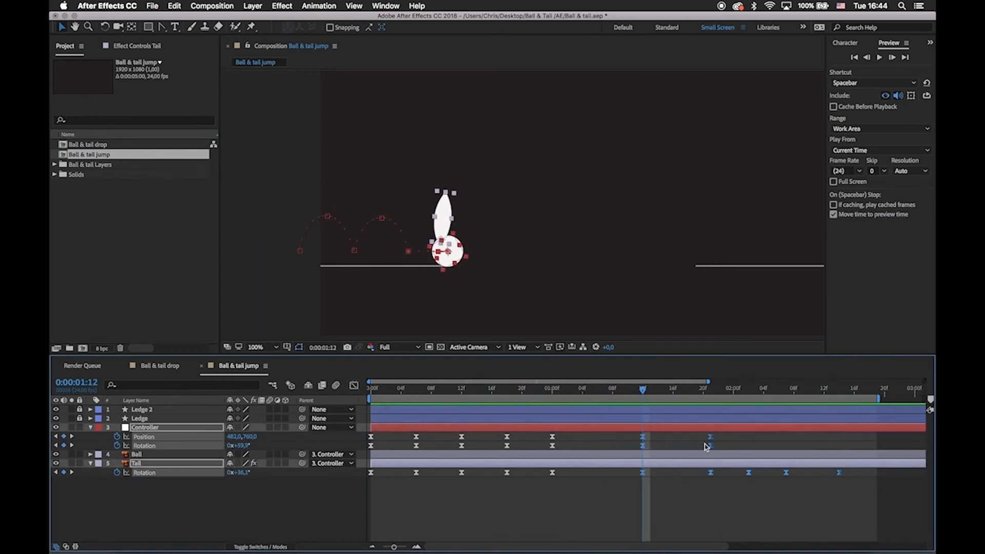
drag(706, 446, 760, 448)
Lengthen the Controller's Rotation speed handle leading into 0:00:01:19, check the Position keyframe's graph there, and preview the animation.
key(shift+F3)
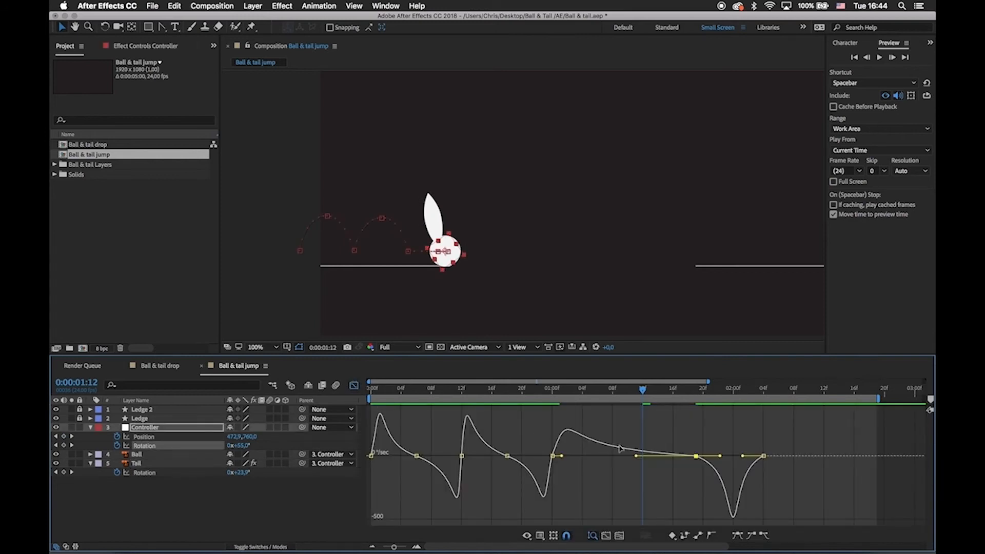
drag(635, 456, 625, 457)
click(354, 385)
click(695, 437)
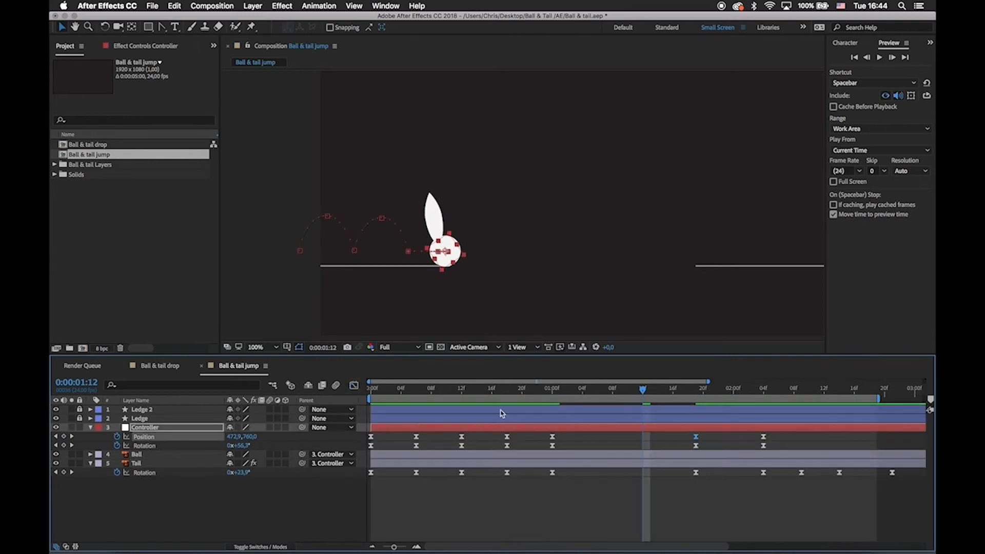
click(354, 386)
key(shift+F3)
key(space)
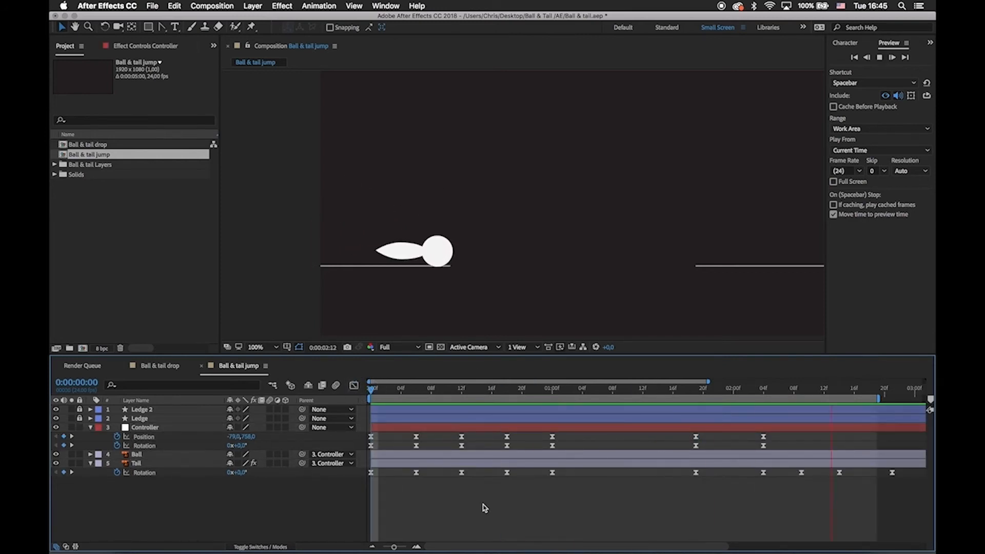
Scrub through the hops and the wind-up at 0:00:01:19, replaying the animation from the first frame to check the timing.
drag(377, 391, 694, 426)
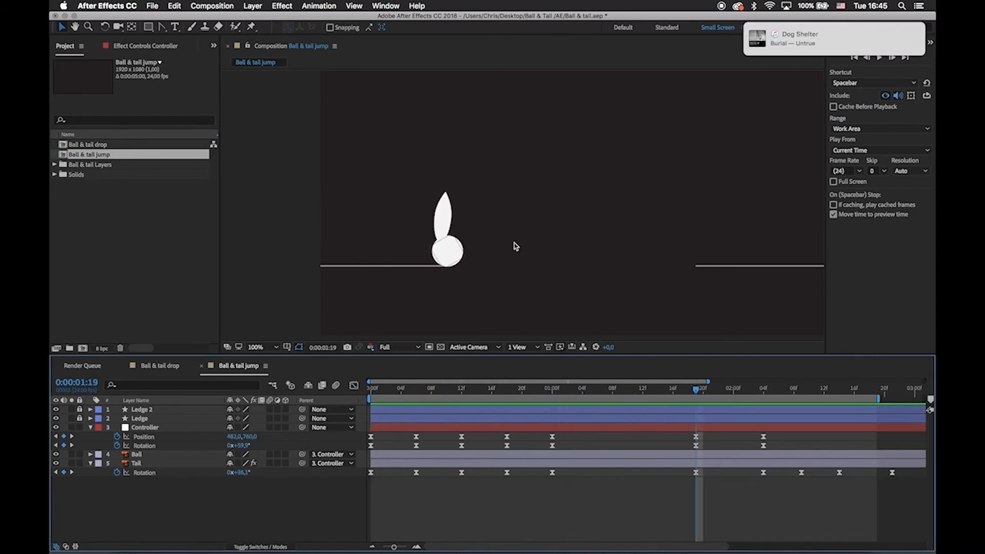
key(Home)
key(space)
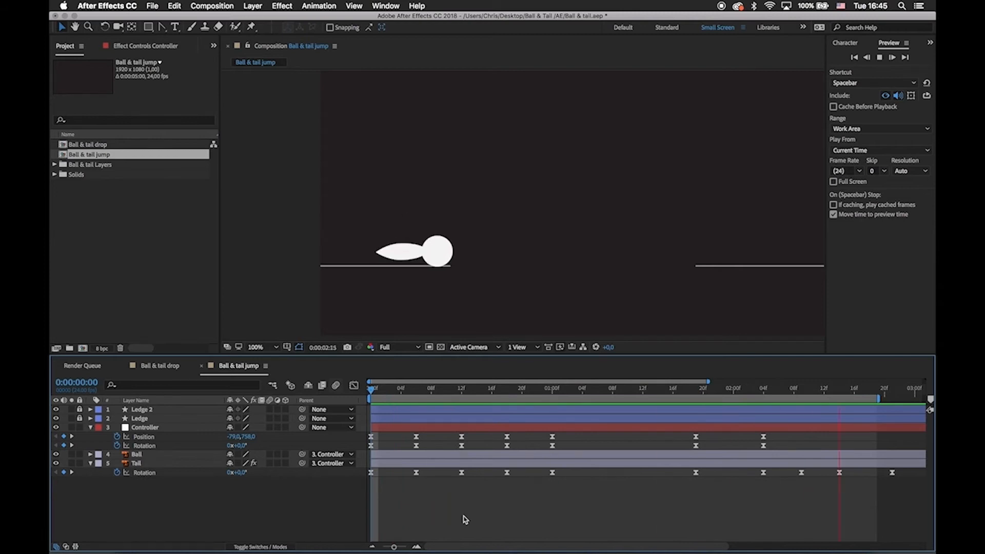
drag(393, 390, 446, 410)
click(462, 437)
key(Home)
key(space)
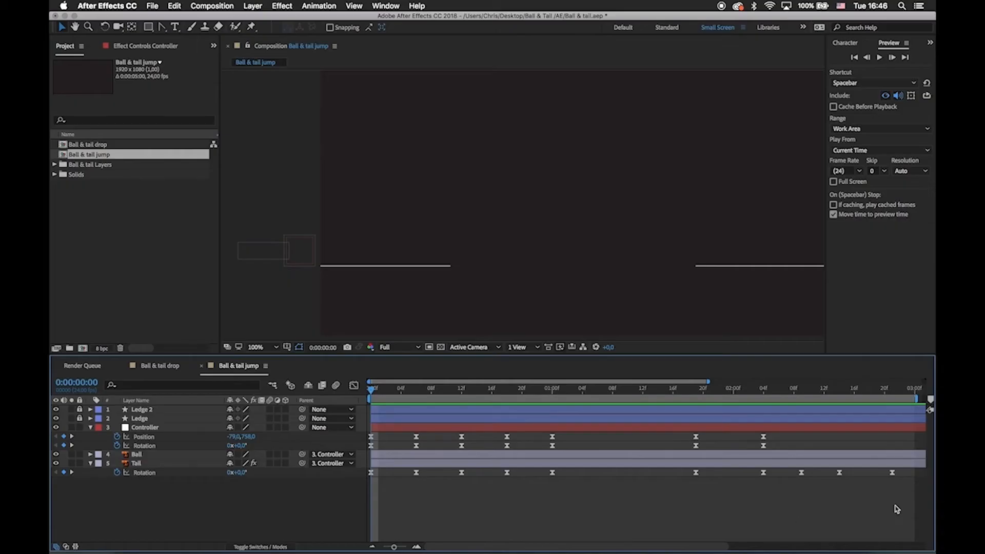
Offset all of the Tail's Rotation keyframes one frame later and preview the overlap from the first frame.
drag(902, 504, 373, 476)
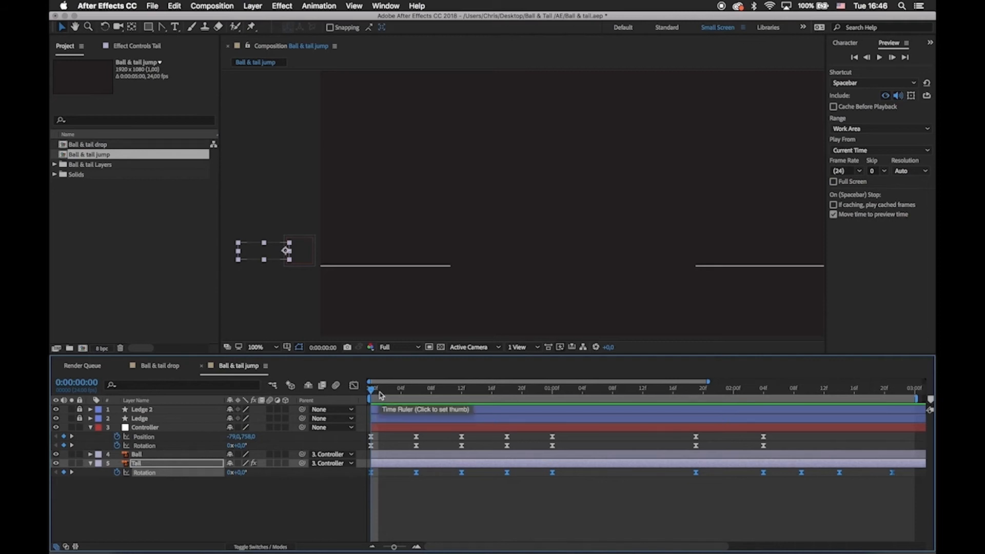
drag(380, 392, 507, 436)
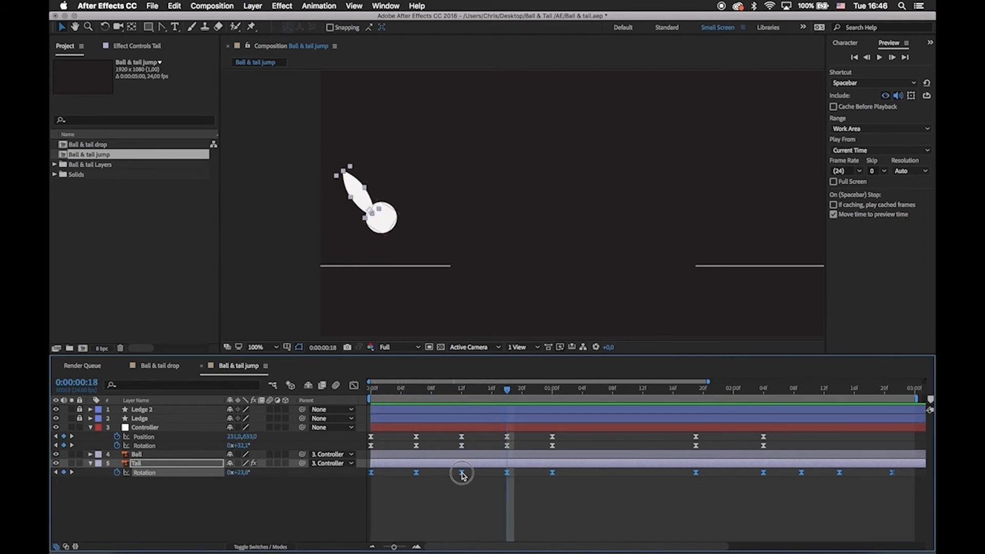
drag(462, 475, 469, 476)
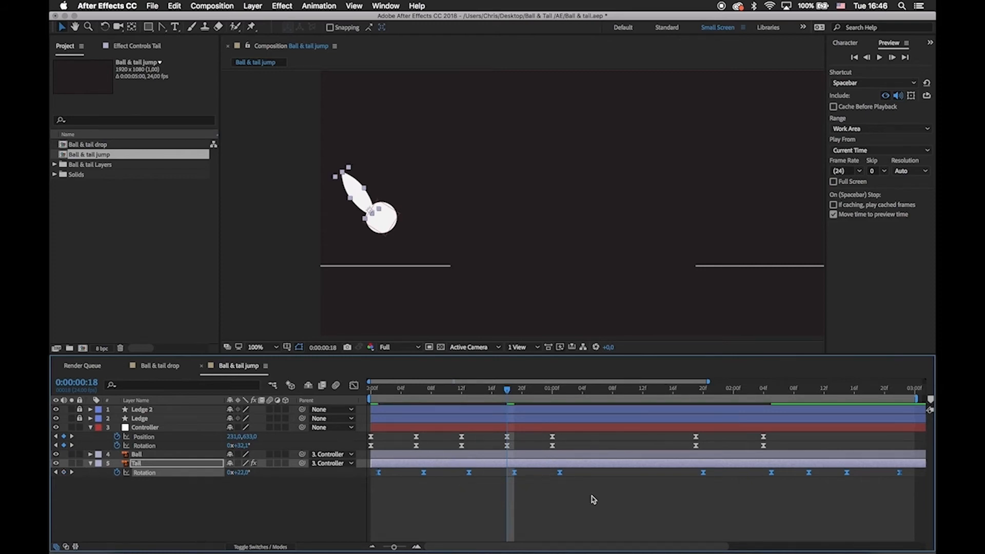
click(562, 497)
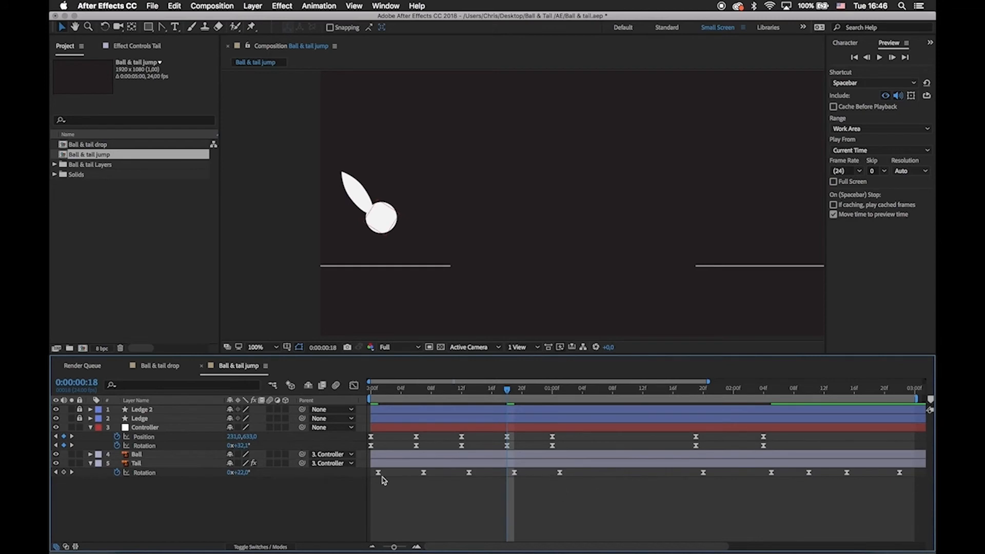
key(Home)
key(space)
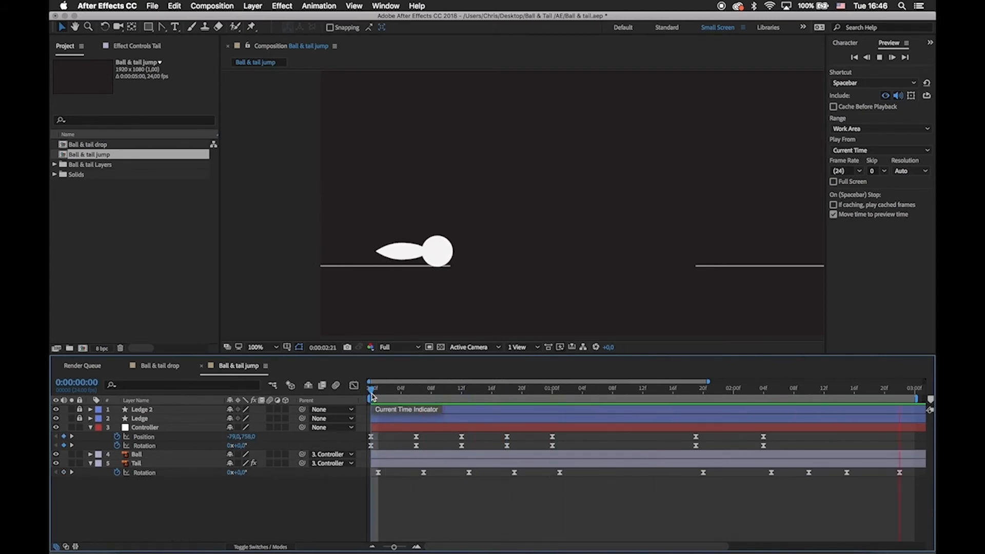
Offset all Rotation keyframes of both the Controller and the Tail one more frame later, and replay from the start.
click(496, 468)
drag(918, 496, 379, 448)
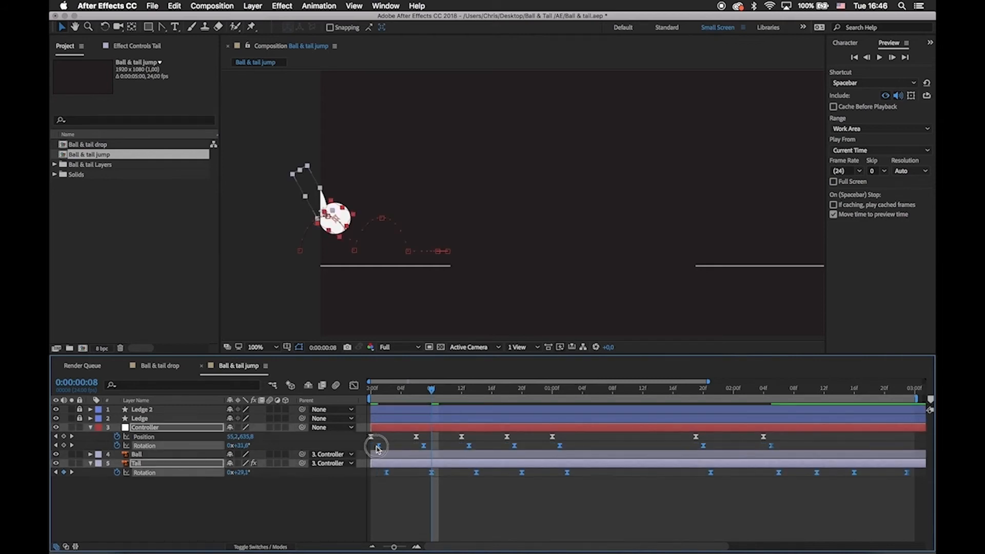
click(400, 447)
drag(399, 394, 371, 393)
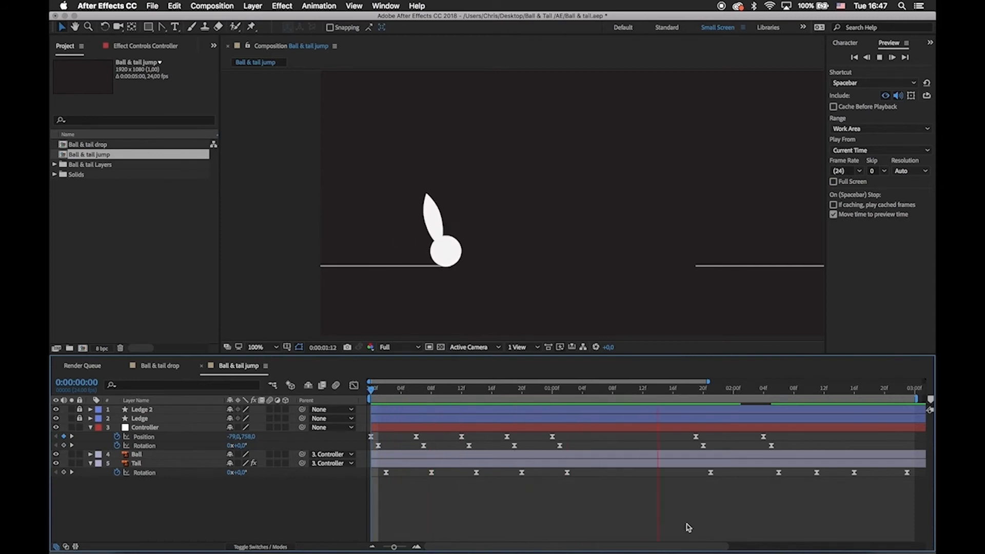
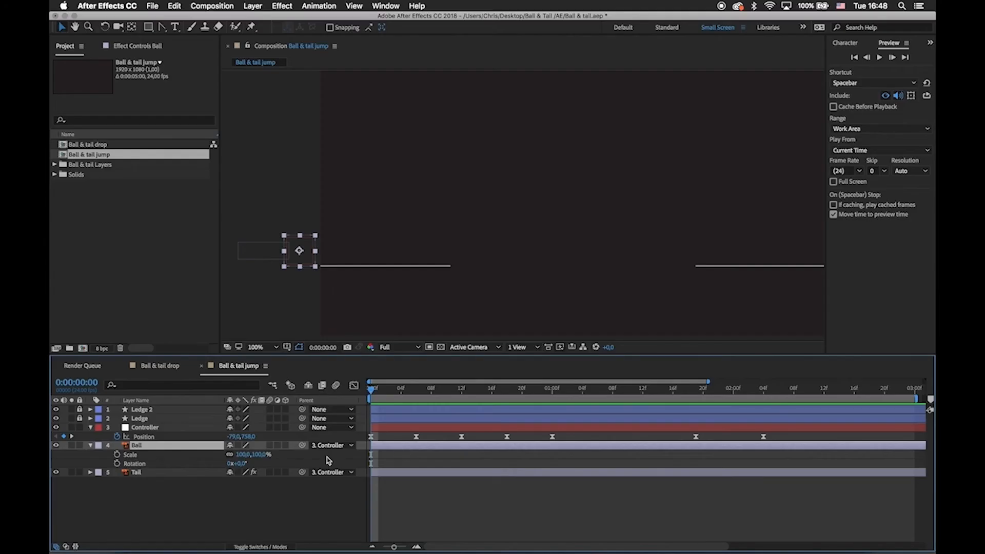
Add starting Scale and Rotation keyframes to the Ball on the first frame.
click(118, 455)
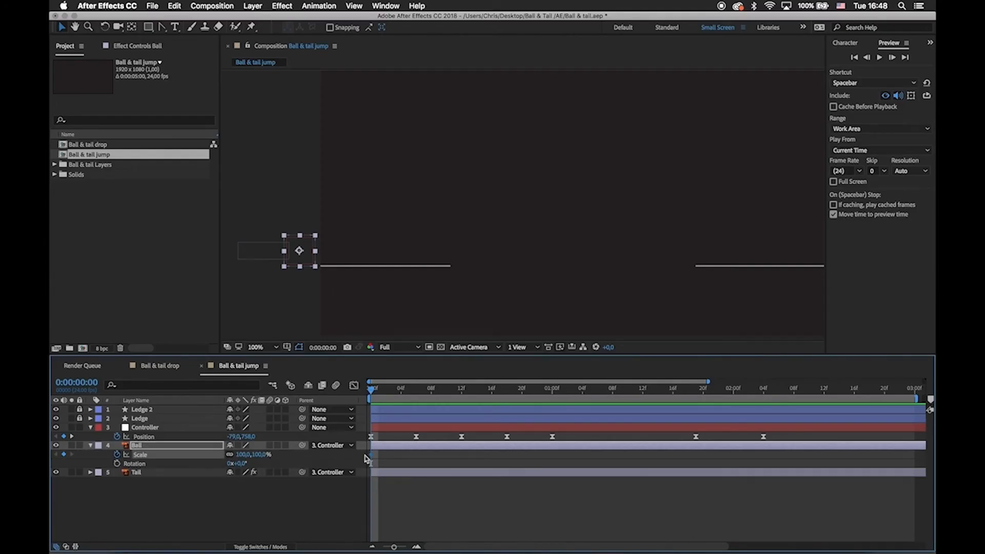
drag(373, 391, 465, 409)
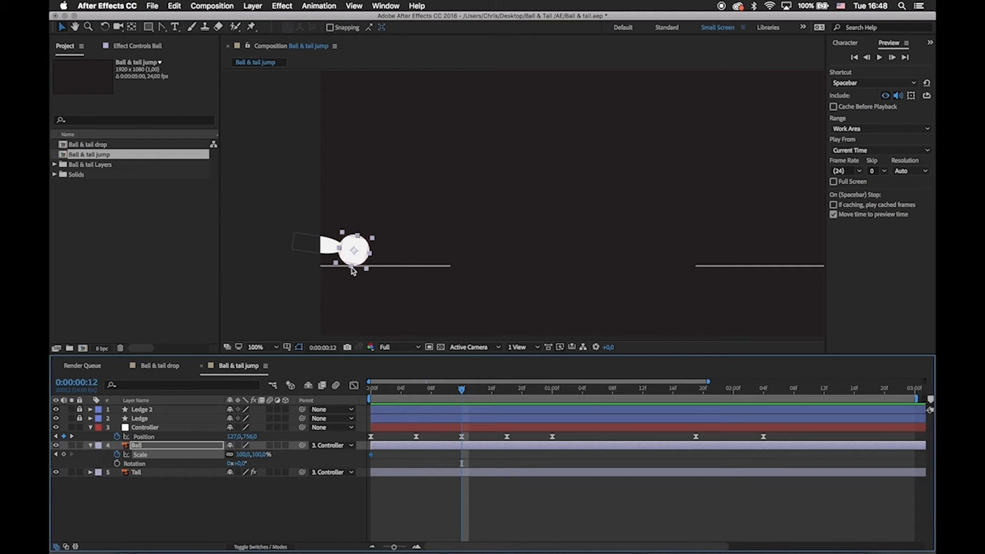
click(117, 463)
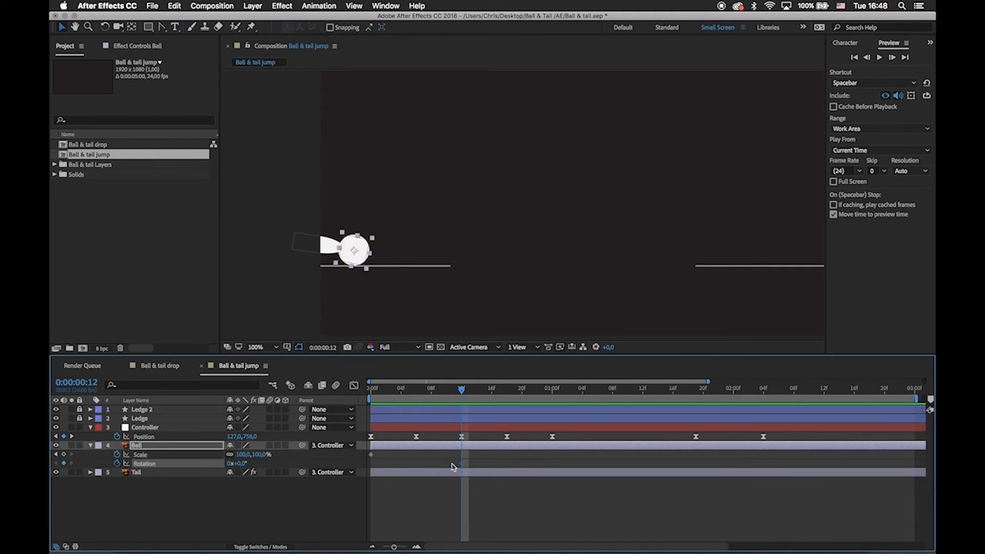
drag(362, 473, 369, 469)
At 0:00:00:12, rotate the Ball to -9.2° and squash its Scale to 127.0, 69.7%.
key(w)
drag(372, 250, 375, 246)
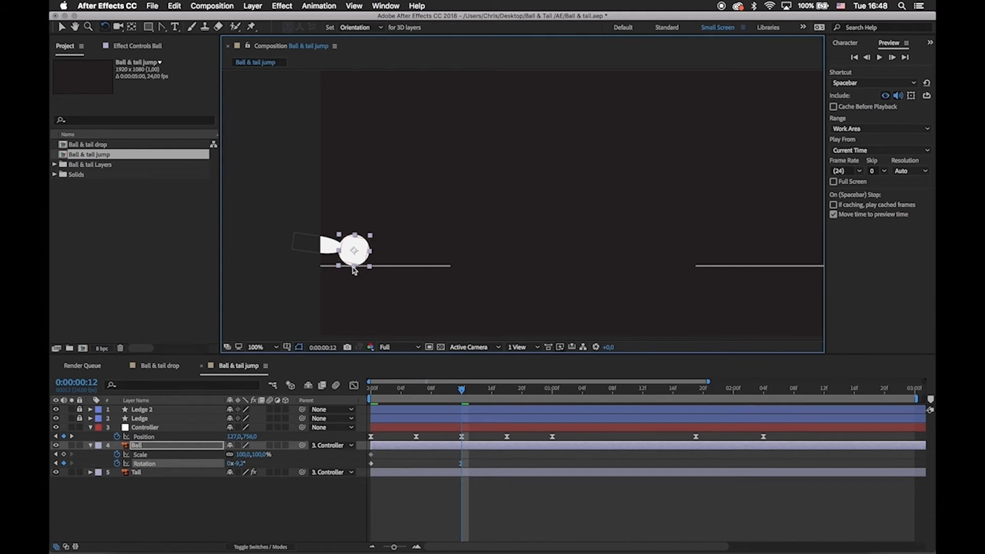
key(v)
drag(353, 266, 354, 263)
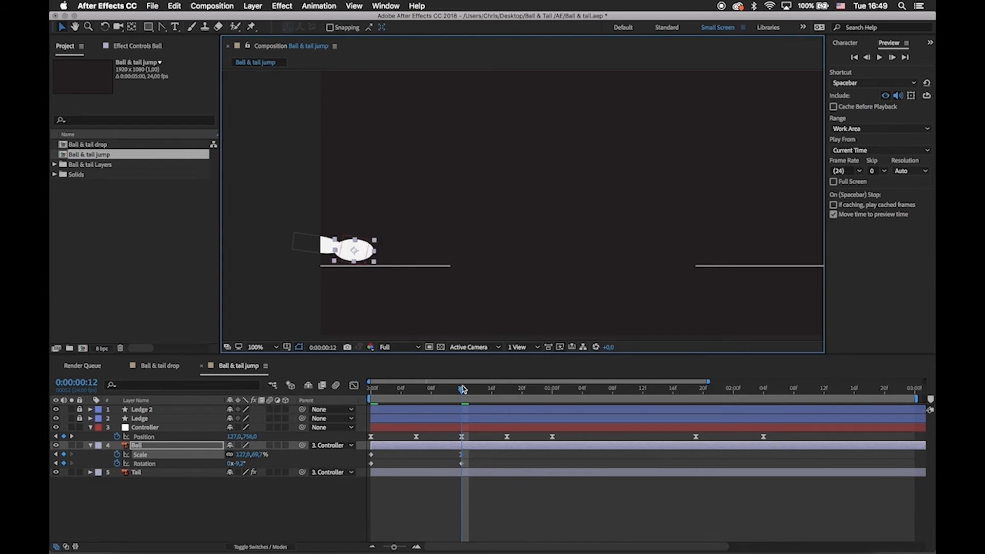
Move the Ball's starting Scale and Rotation keyframes to 0:00:00:10.
mouse_move(462, 389)
mouse_down()
mouse_move(429, 388)
mouse_move(446, 386)
mouse_up()
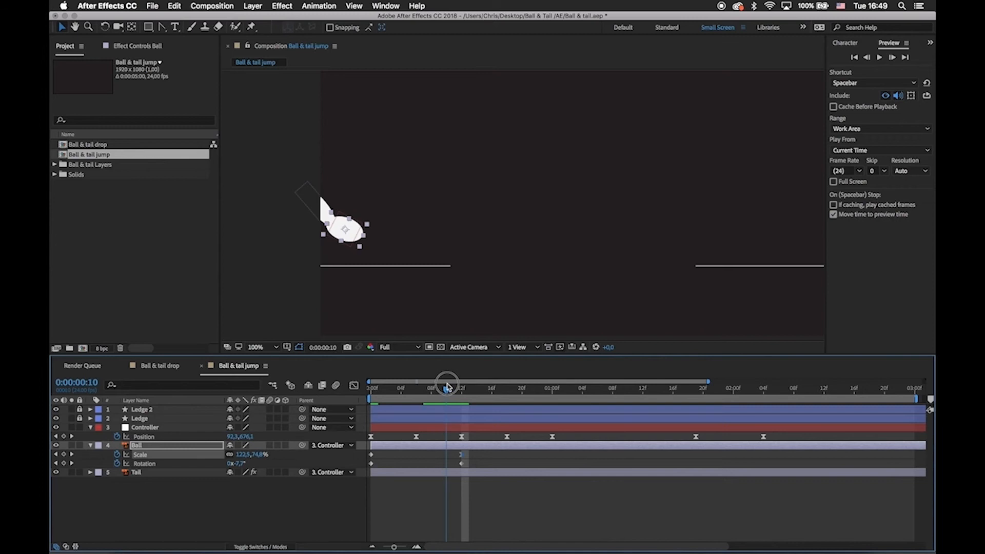
drag(379, 453, 368, 467)
drag(371, 465, 449, 470)
click(464, 489)
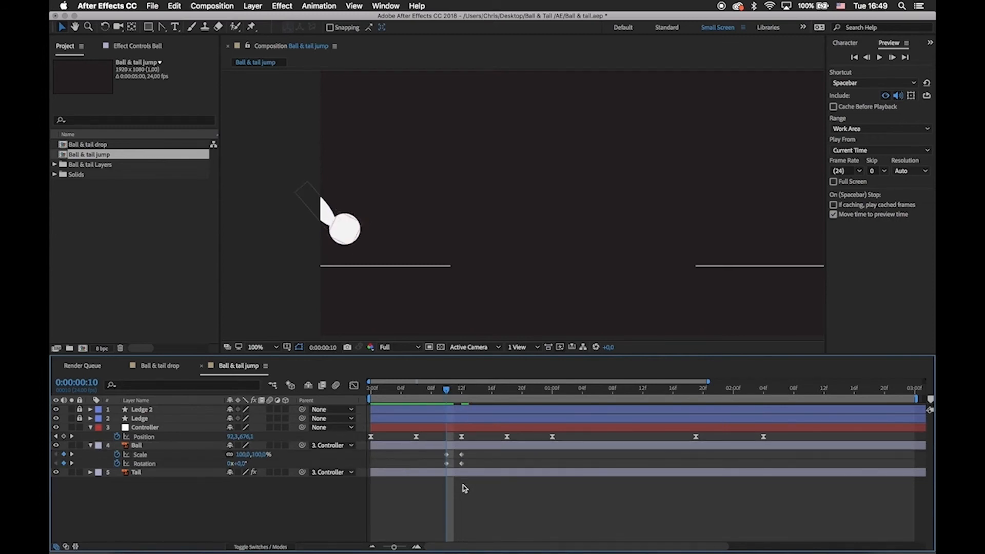
Shift the Ball's Scale and Rotation keyframes one frame later, to 0:00:00:11 and 0:00:00:13.
drag(447, 393, 463, 405)
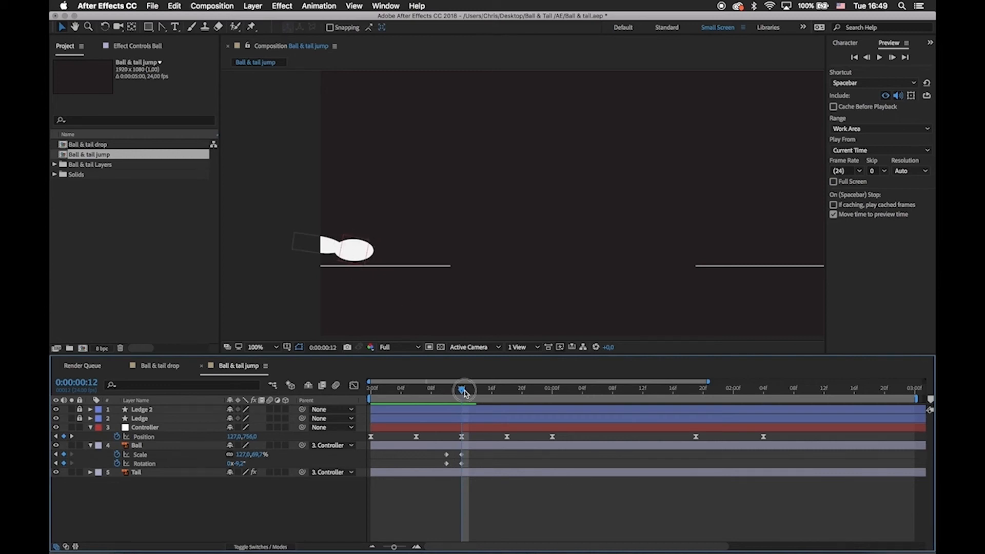
mouse_move(465, 394)
mouse_down()
mouse_move(424, 401)
mouse_move(510, 416)
mouse_move(462, 411)
mouse_up()
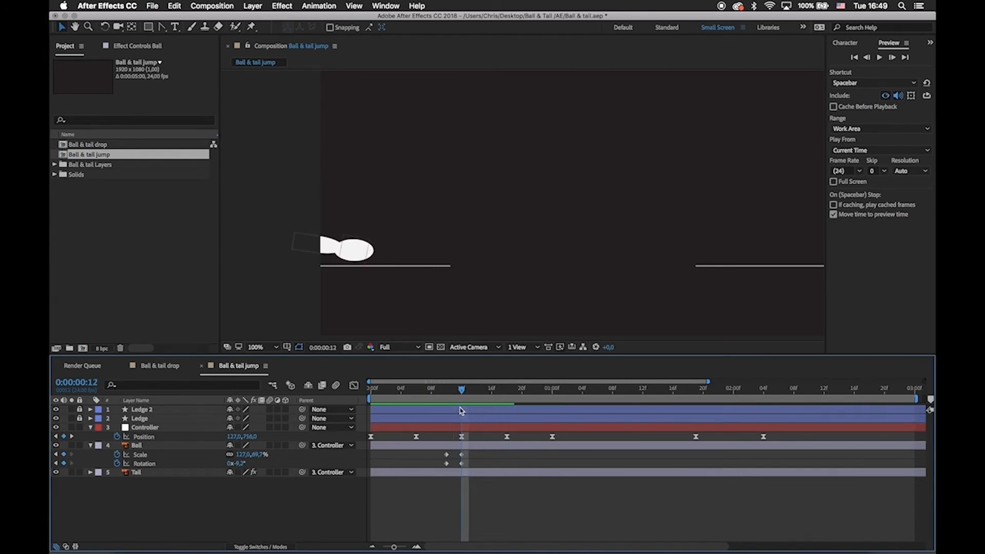
mouse_move(472, 458)
mouse_down()
mouse_move(459, 474)
mouse_move(469, 466)
mouse_move(441, 471)
mouse_move(439, 455)
mouse_move(458, 459)
mouse_up()
click(460, 462)
click(450, 466)
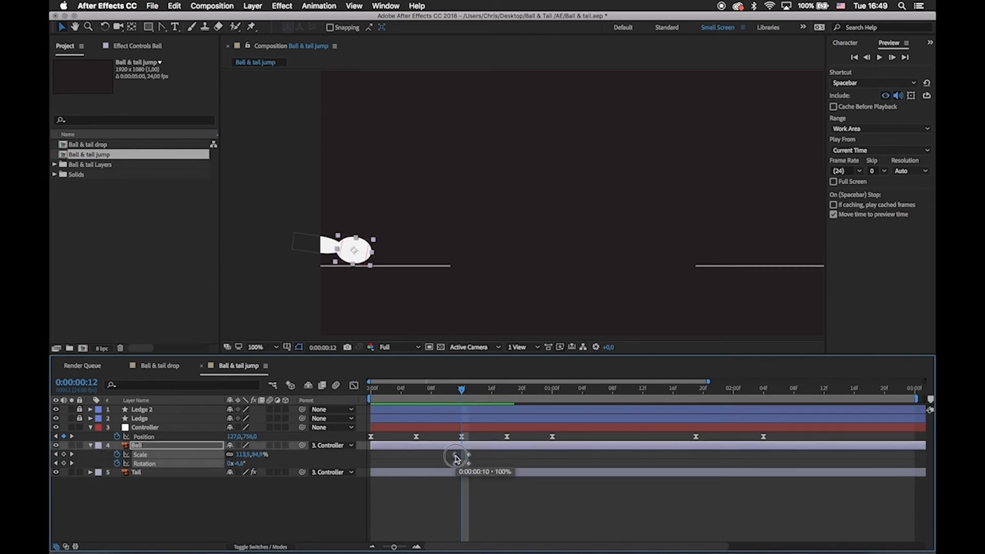
Copy the Ball's unsquashed Scale and Rotation keyframes from 0:00:00:11 and paste them at 0:00:00:16.
click(454, 393)
drag(455, 394, 492, 403)
click(497, 459)
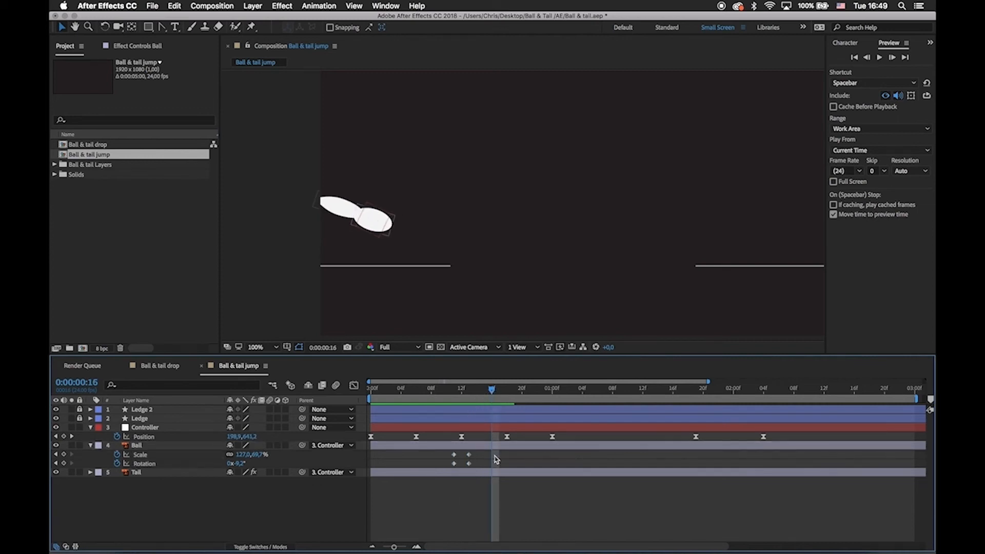
click(389, 237)
click(453, 455)
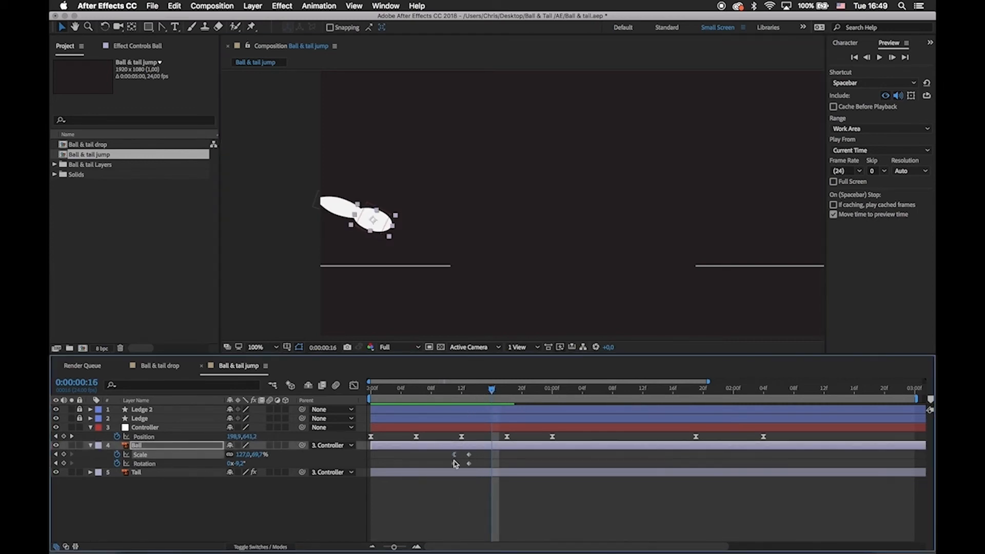
click(455, 464)
key(super+c)
key(super+v)
click(497, 464)
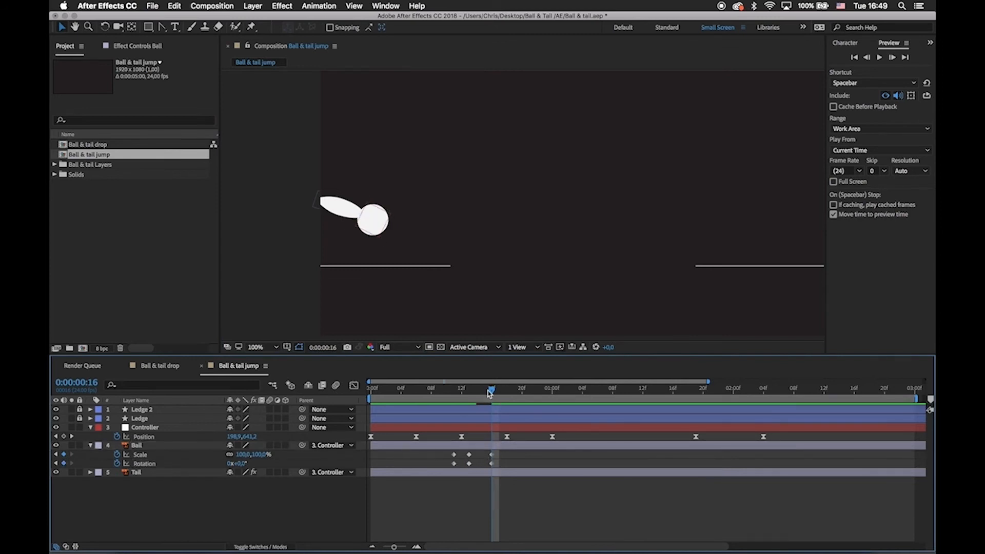
Scrub through the first landing and move the Ball's recovery Scale and Rotation keyframes to 0:00:00:15.
drag(490, 393, 472, 394)
drag(444, 399, 491, 417)
click(383, 208)
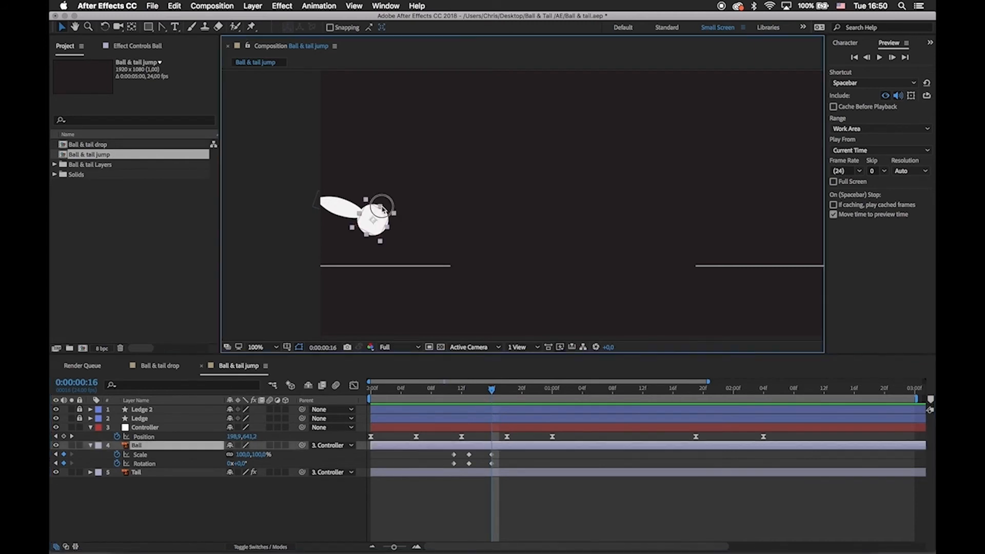
click(545, 509)
drag(510, 458, 488, 472)
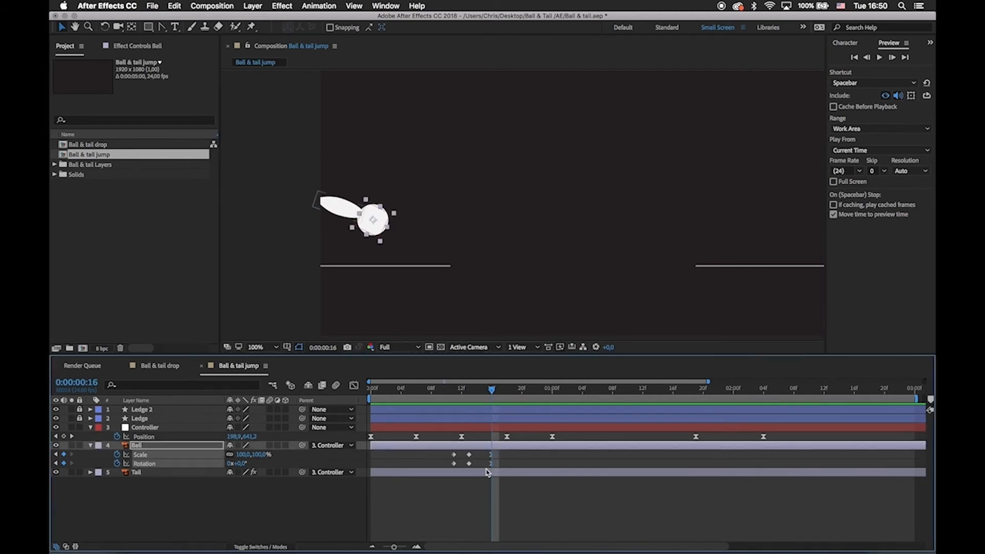
super+click(486, 464)
click(496, 483)
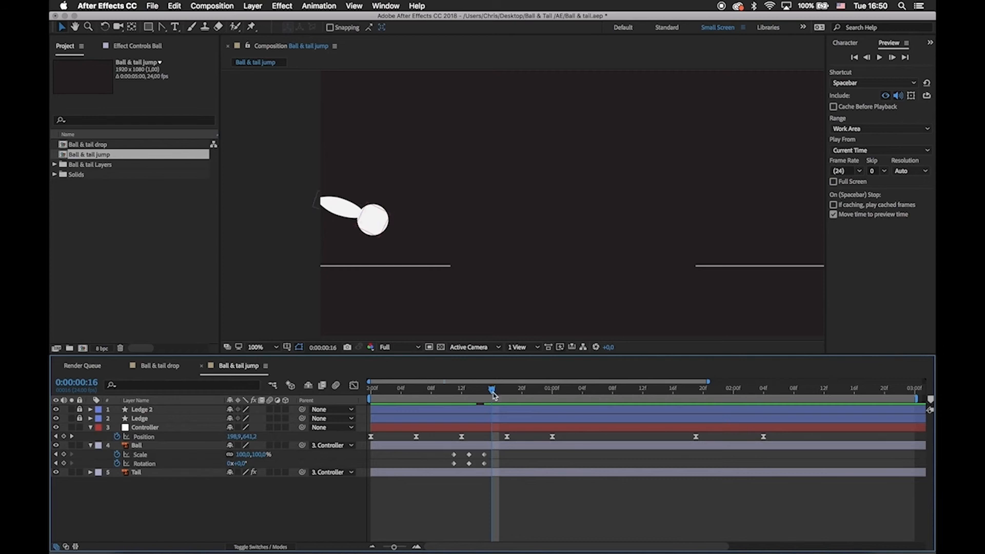
At 0:00:00:12, lower the Controller to Position 127.0, 767.0 so the squashed Ball rests on the ledge.
drag(482, 393, 461, 393)
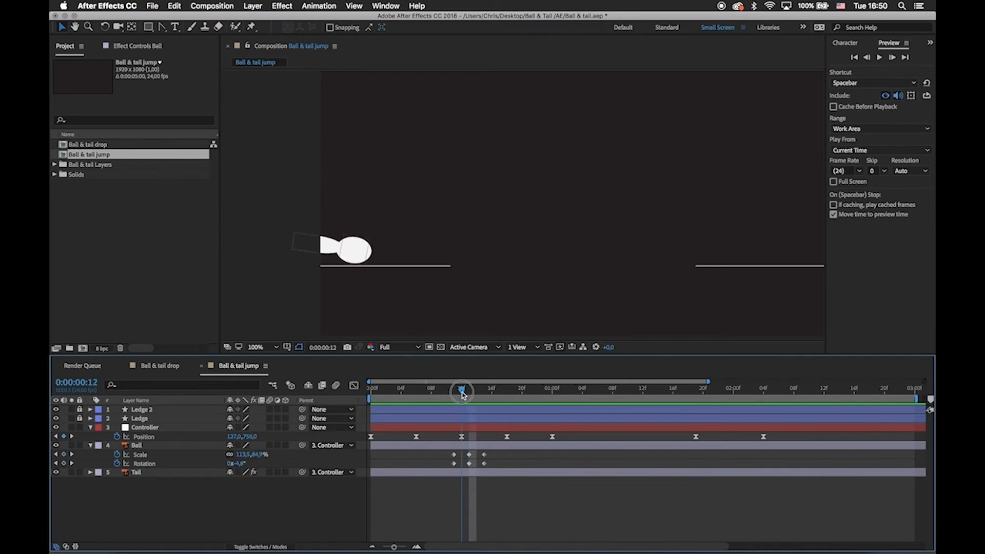
click(477, 431)
drag(461, 392, 462, 394)
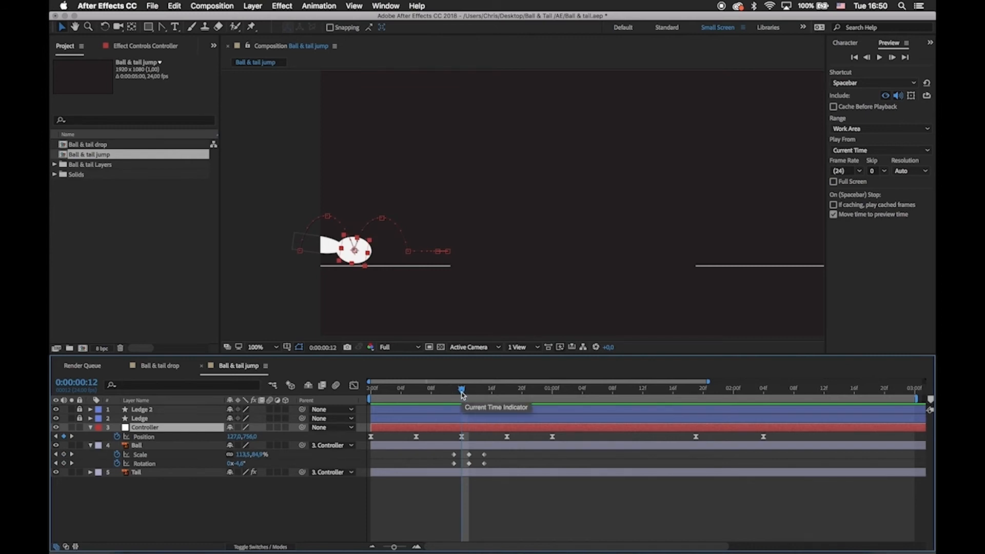
key(.)
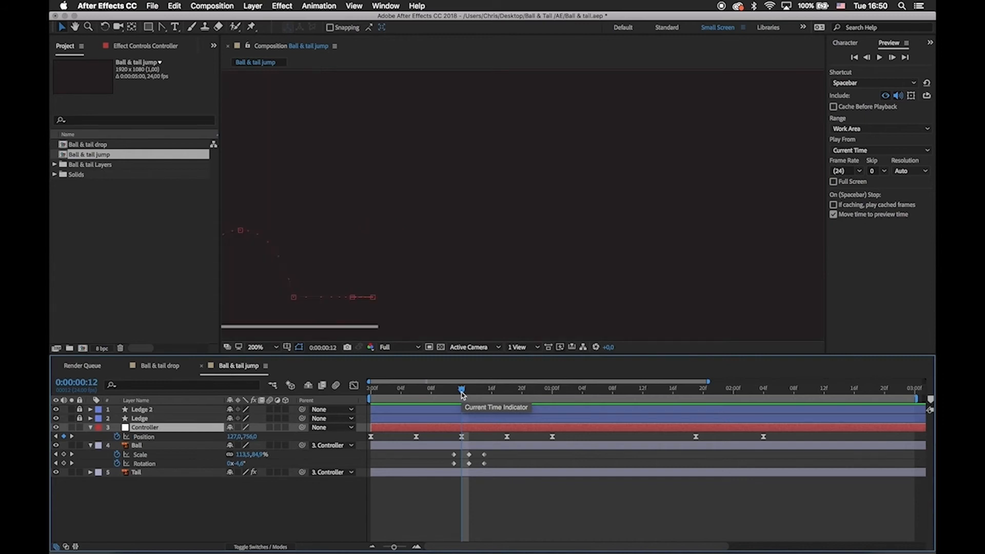
drag(360, 257, 637, 195)
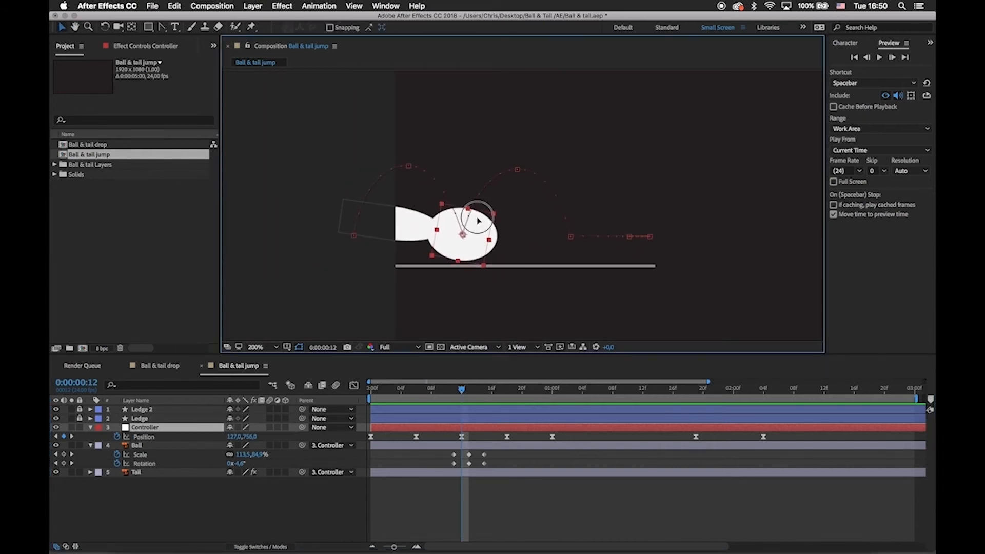
drag(477, 220, 477, 225)
click(487, 521)
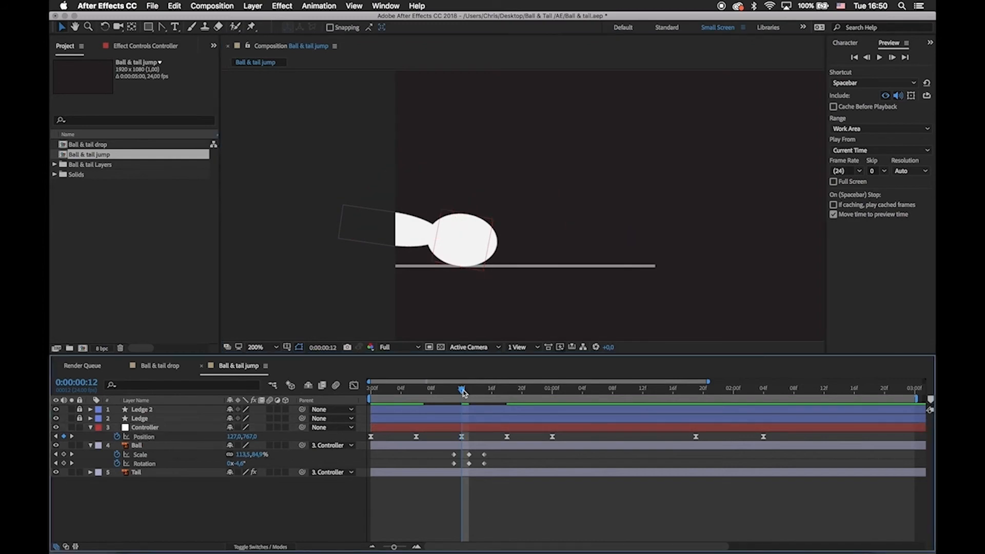
Duplicate the Ball's squash keyframes for the second landing, placing them at 0:00:00:23, 0:00:01:01 and 0:00:01:03.
drag(462, 393, 552, 407)
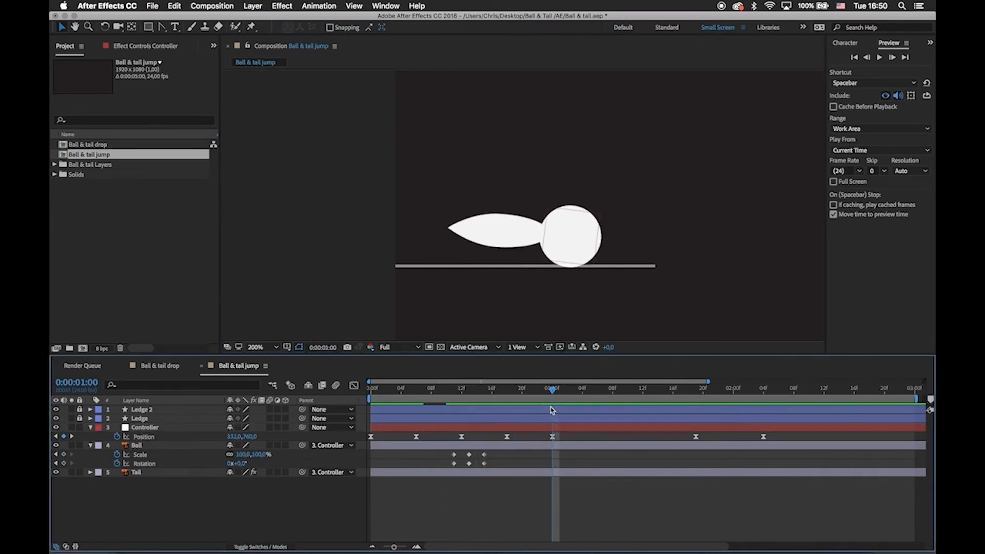
drag(495, 452, 460, 470)
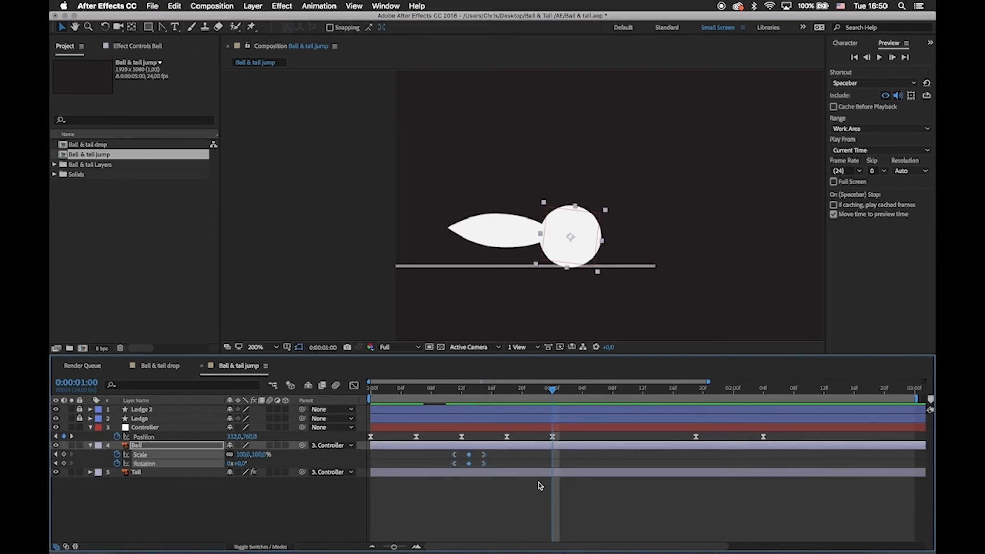
drag(590, 482, 530, 458)
key(F2)
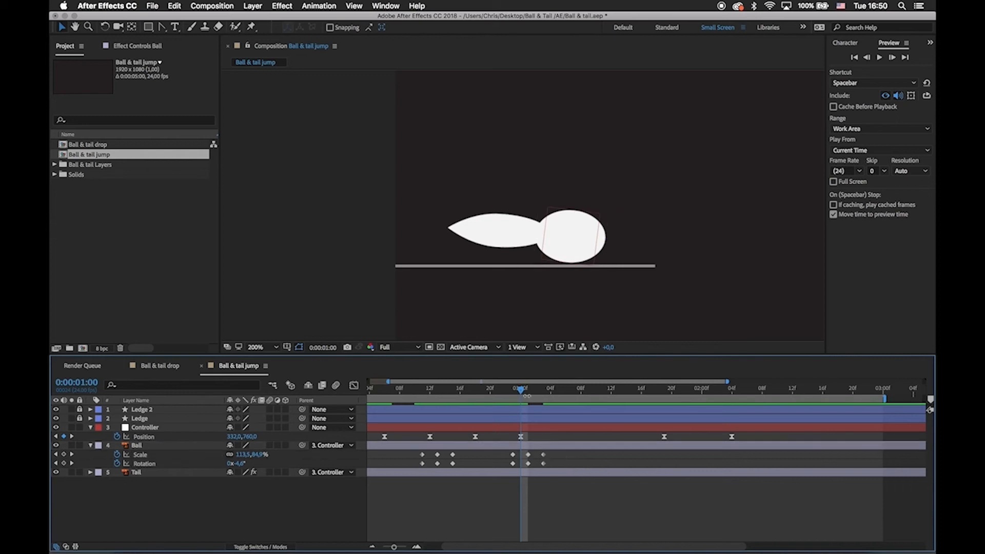
At 0:00:01:00, nudge the Controller down to Position 332.0, 766.0 so the Ball touches the ledge.
drag(517, 391, 521, 411)
click(530, 427)
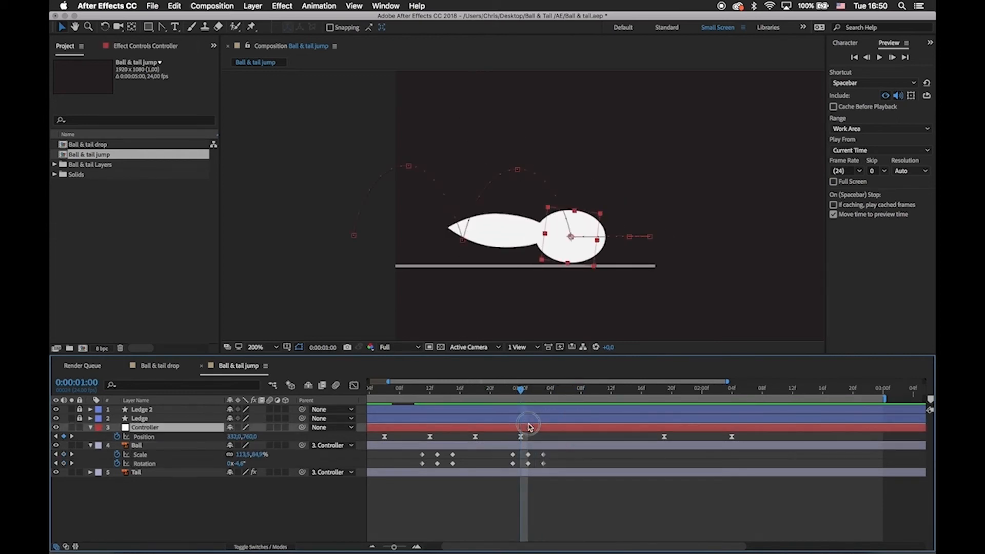
key(Down)
key(Down)
key(Down)
key(Down)
key(Down)
key(Down)
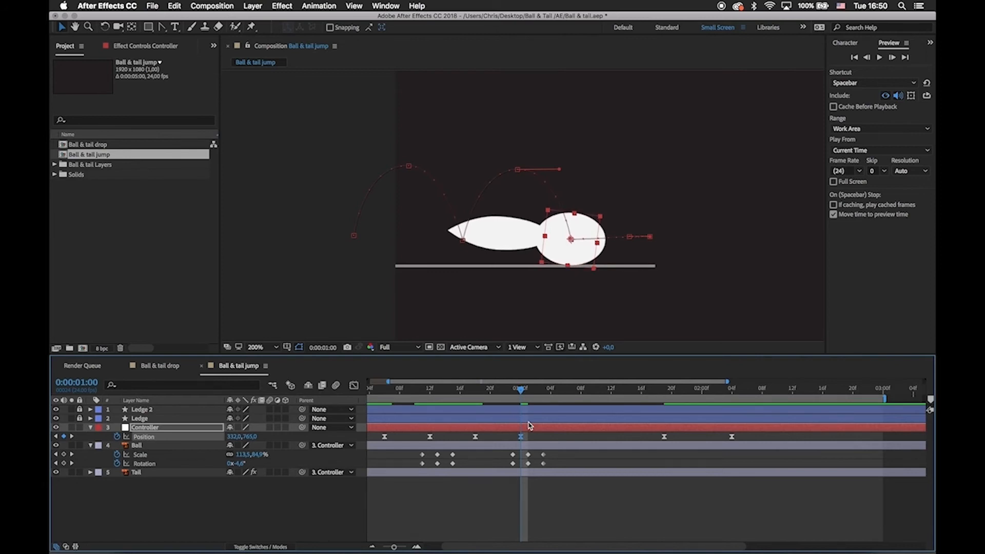
key(F2)
mouse_move(522, 392)
mouse_down()
mouse_move(544, 397)
mouse_move(521, 400)
mouse_up()
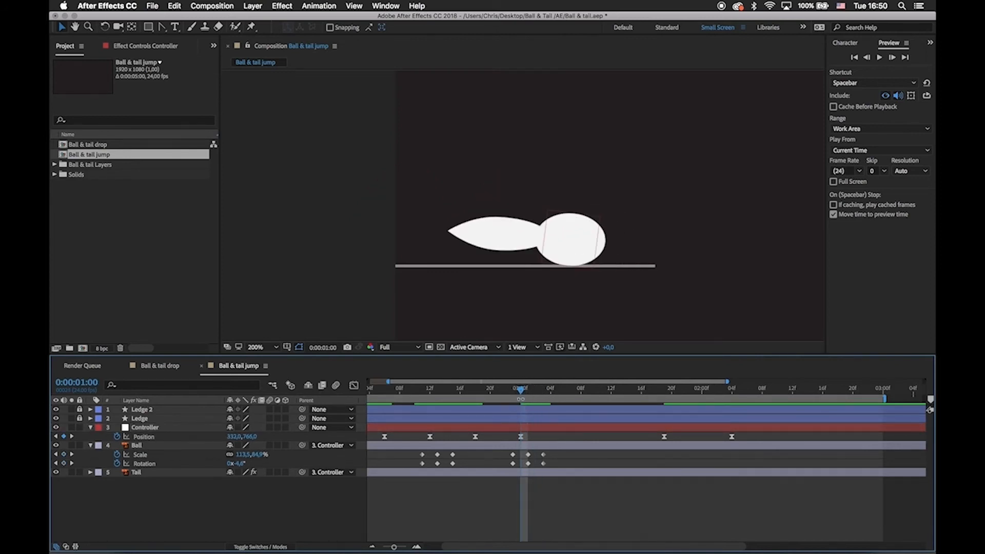
Try moving the second landing's full-squash keyframes to 0:00:01:00 and lowering the Controller to Position 332.0, 772.0.
drag(525, 470, 521, 466)
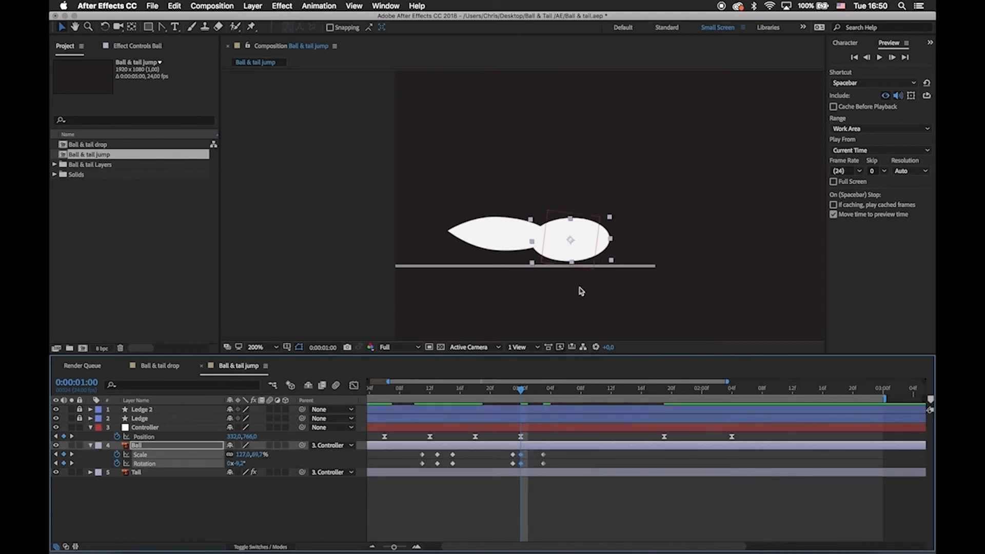
click(520, 437)
key(Down)
key(Down)
key(Down)
key(Down)
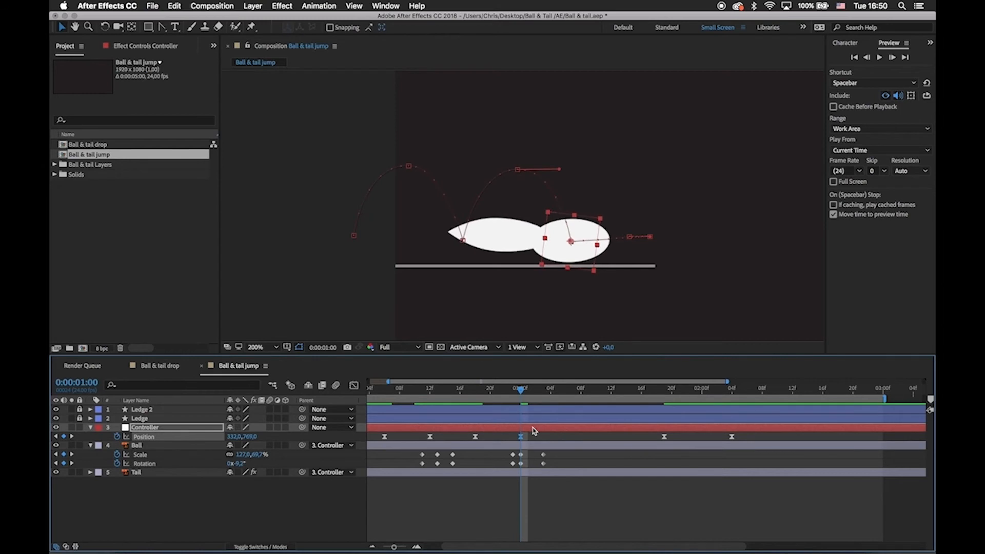
key(Down)
key(Down)
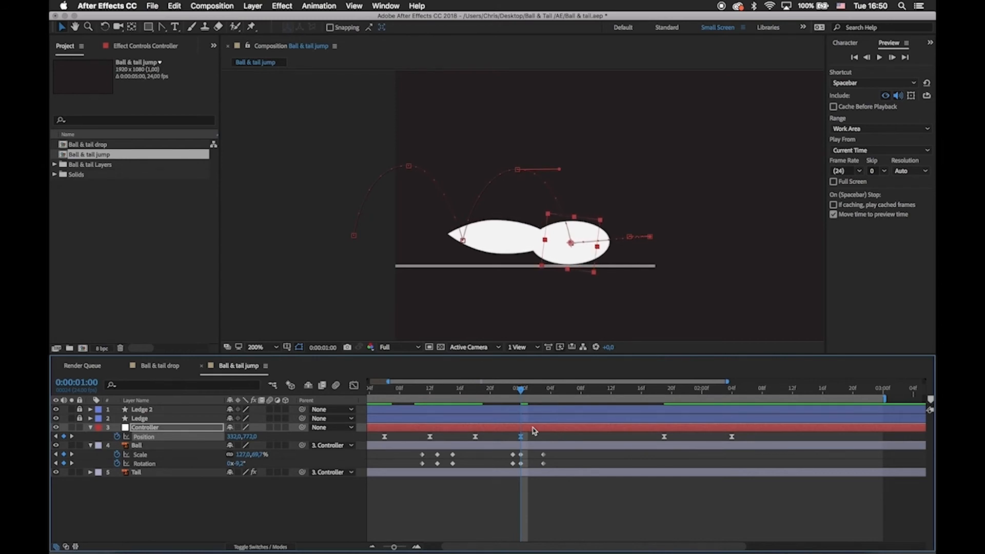
Undo the latest Controller nudges and the shift of the second landing's full-squash keyframes.
drag(527, 454, 519, 466)
key(super+z)
key(super+z)
key(super+z)
key(super+z)
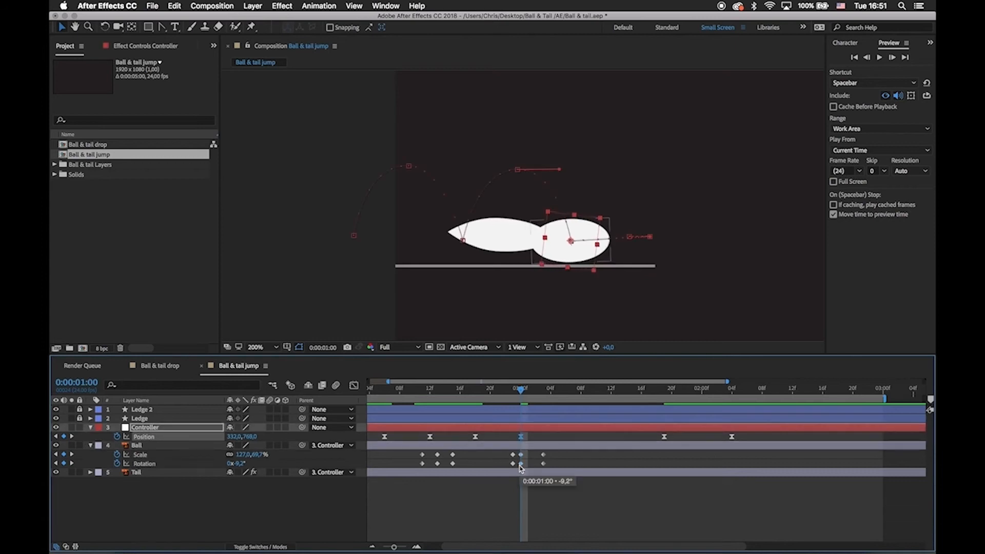
key(super+z)
key(super+z)
key(super+z)
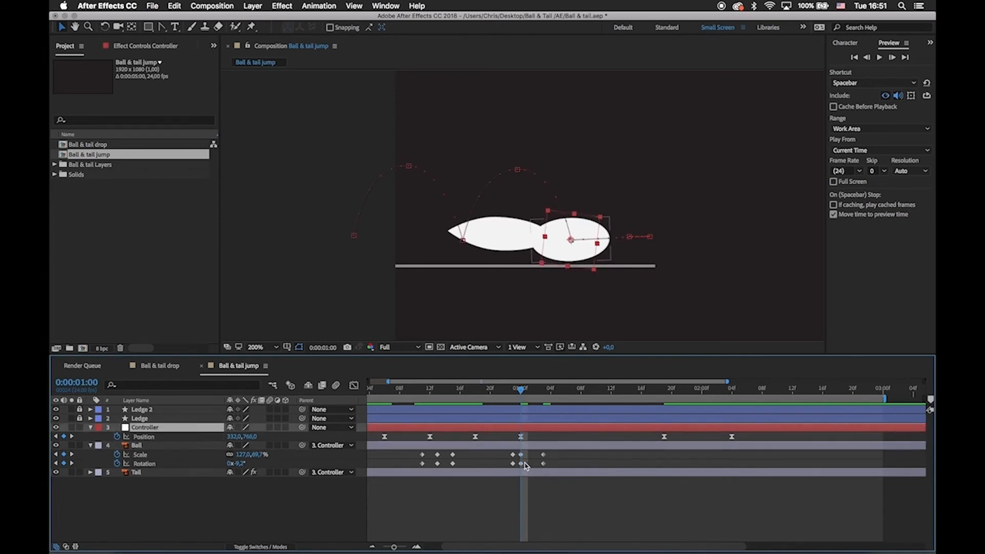
key(super+z)
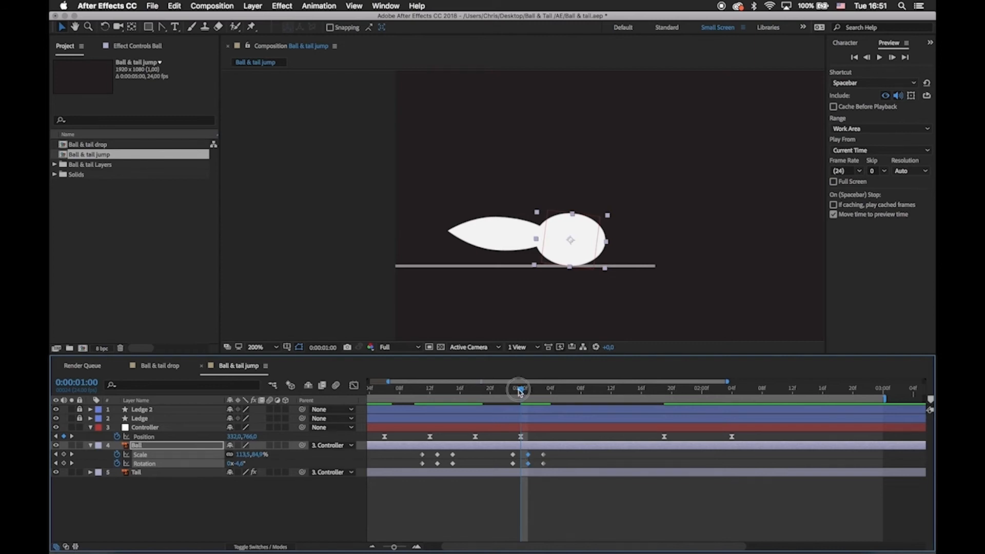
Ease all of the Ball's Scale and Rotation keyframes and show their speed graph.
drag(520, 393, 529, 393)
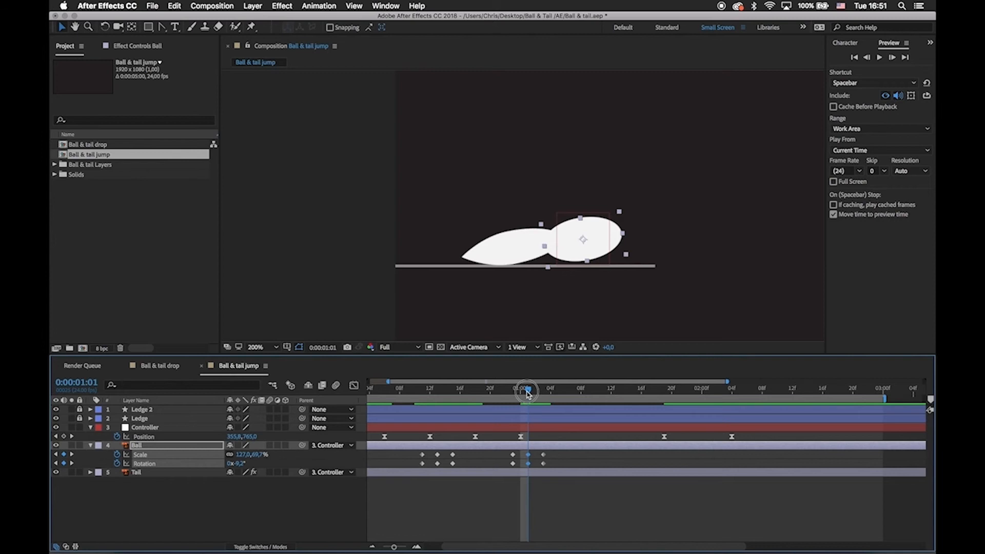
drag(528, 393, 408, 393)
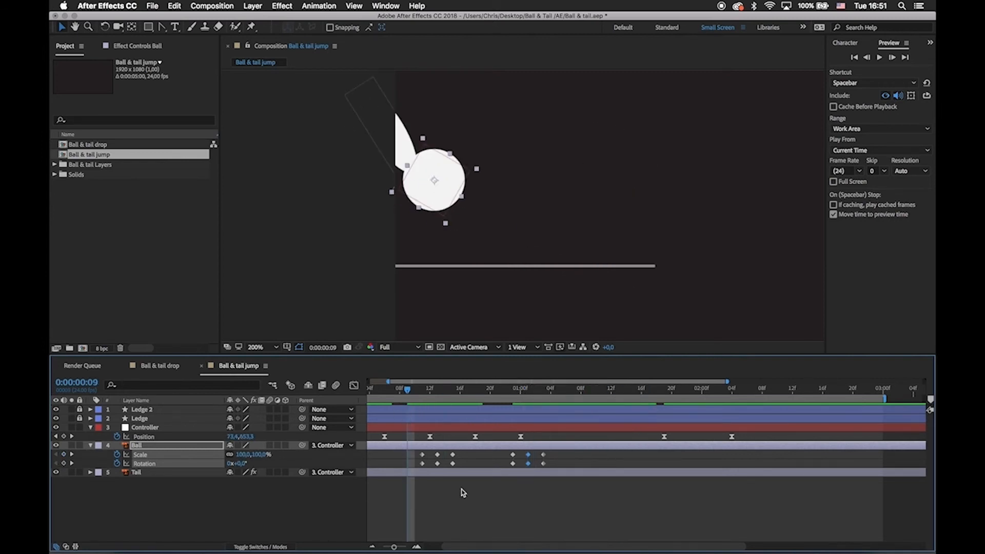
click(462, 491)
drag(559, 451, 388, 488)
click(353, 387)
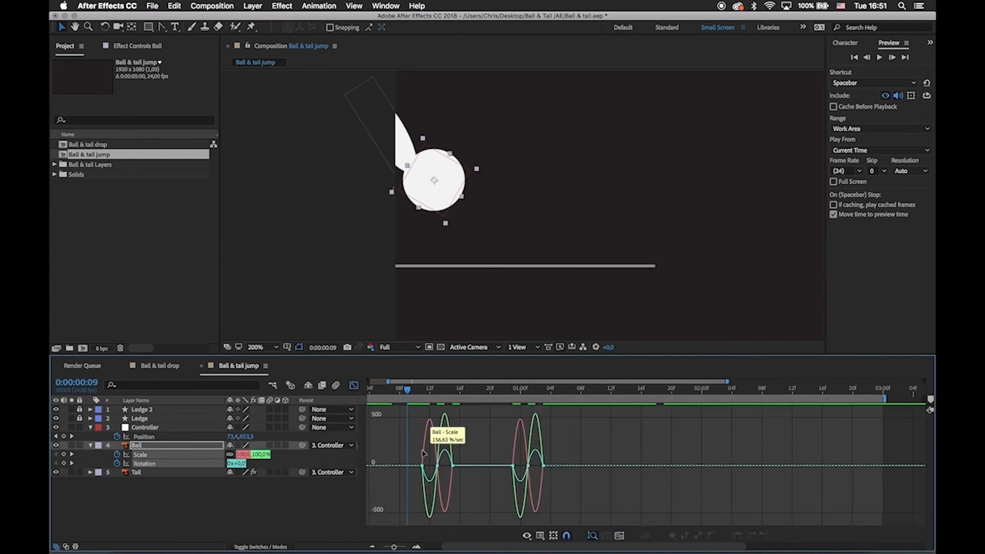
key(equal)
key(equal)
scroll(421, 454, right, 2)
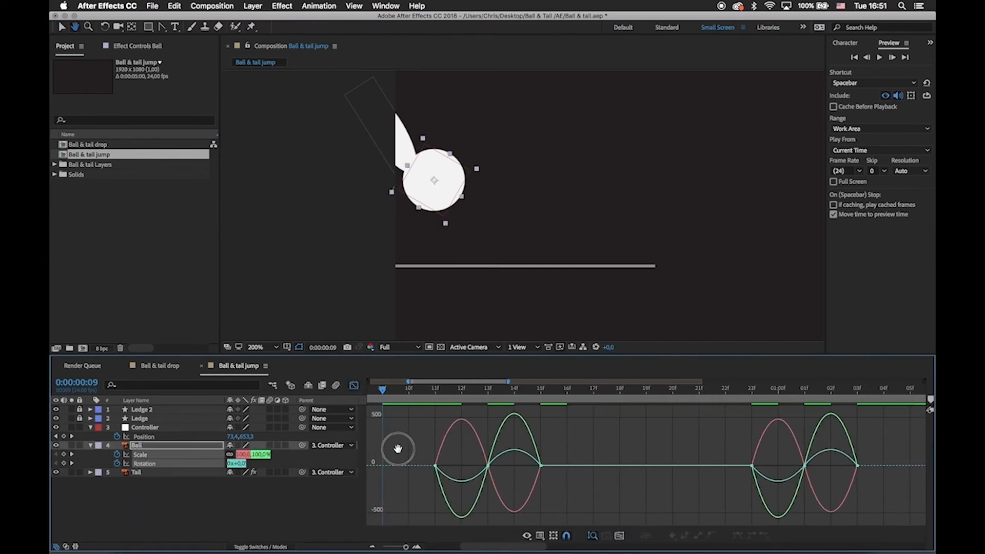
Lengthen the influence handles of the first landing's Scale and Rotation keyframes to sharpen their speed curves.
click(434, 465)
drag(445, 467, 450, 466)
drag(465, 447, 505, 465)
drag(565, 477, 521, 453)
Sharpen the speed curves of the second landing's squash keyframes the same way and return to the keyframe view.
drag(498, 393, 535, 414)
drag(617, 435, 581, 467)
drag(598, 456, 634, 464)
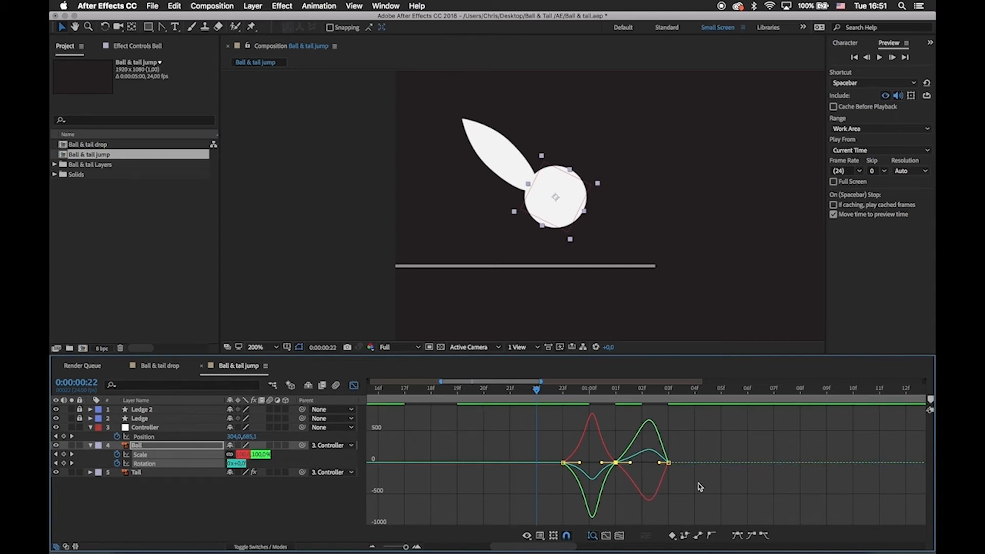
drag(699, 484, 653, 464)
click(661, 467)
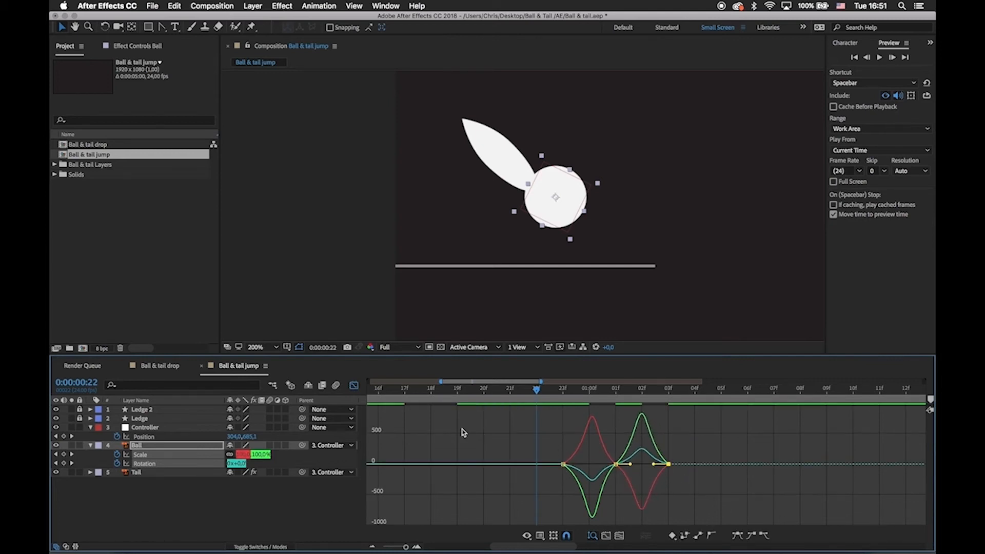
click(354, 386)
click(557, 489)
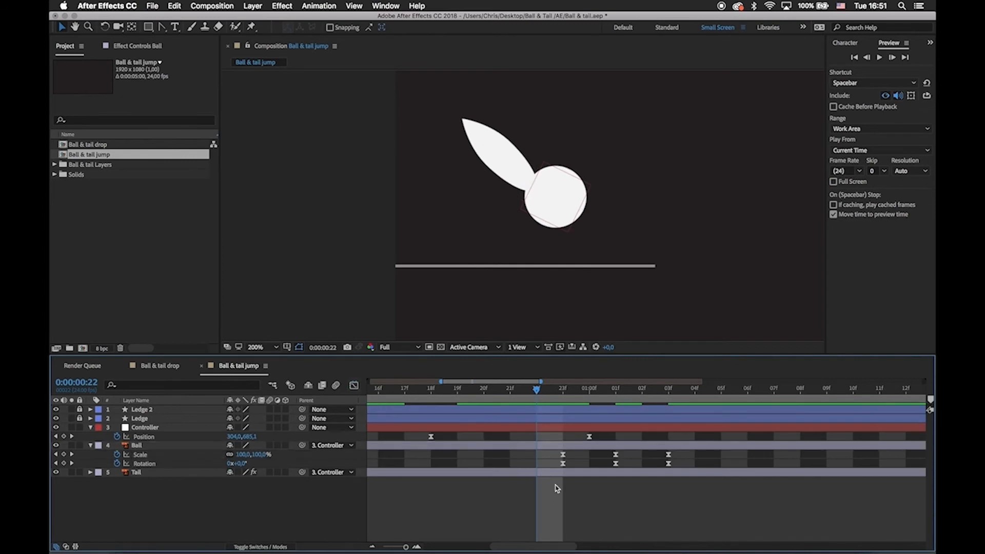
Preview the whole jump animation from 0:00:00:00 to check the squash on both landings.
key(;)
drag(459, 393, 359, 406)
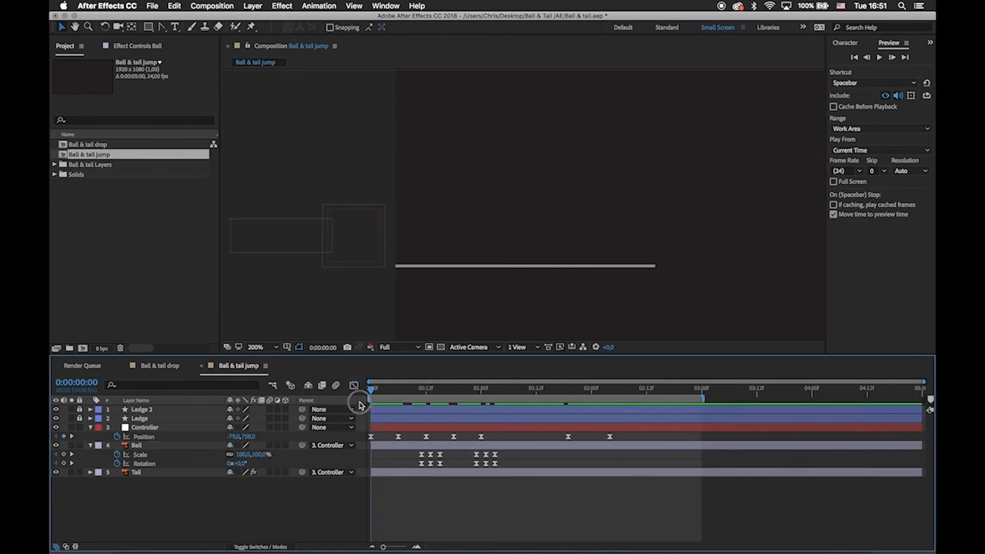
click(495, 278)
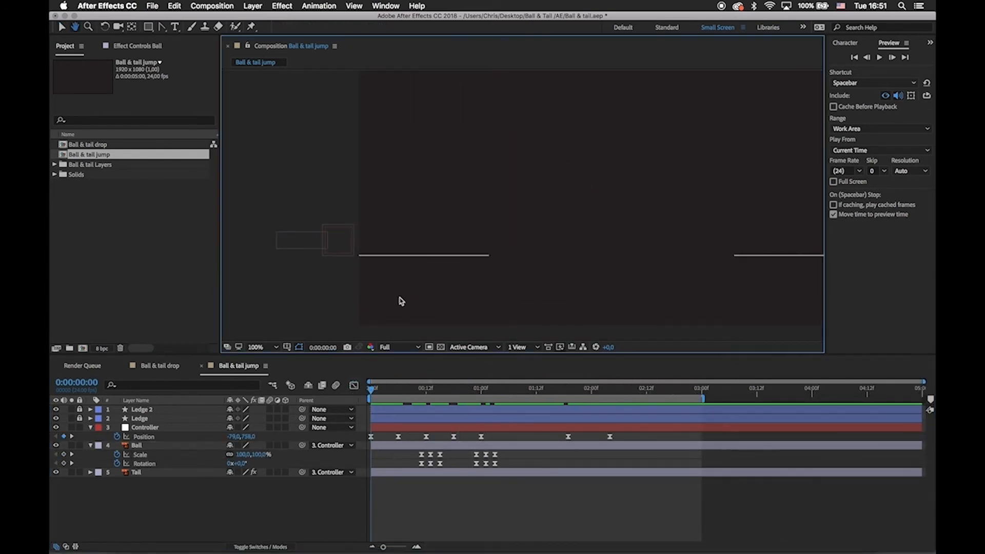
key(space)
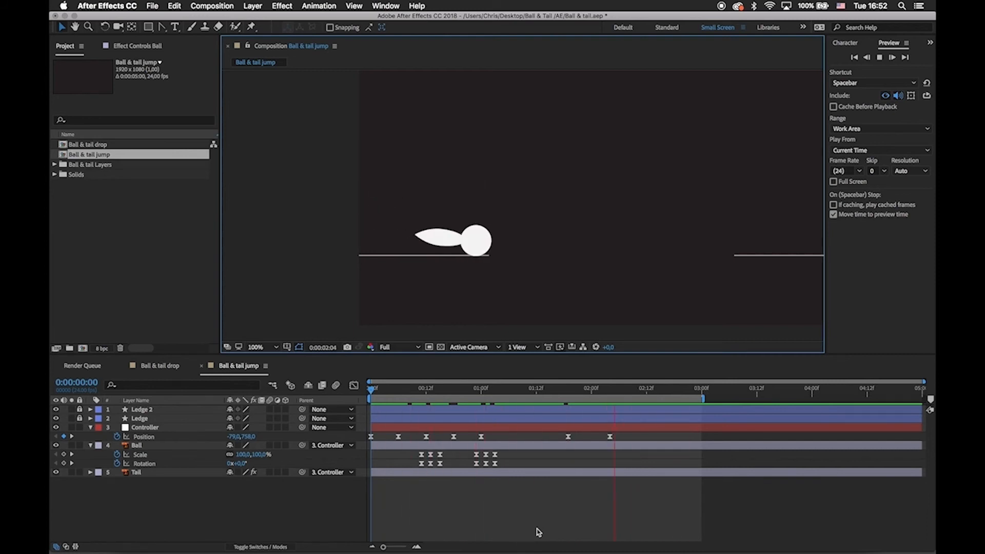
key(space)
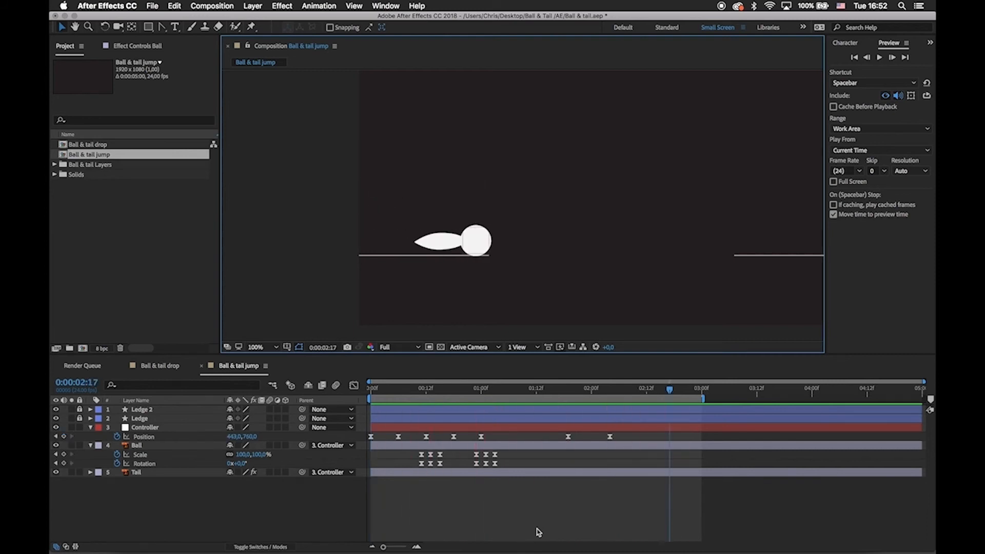
Move the last Scale and Rotation keyframes of the Ball to 0:00:01:19, in line with the Controller's Position keyframe.
drag(490, 392, 568, 426)
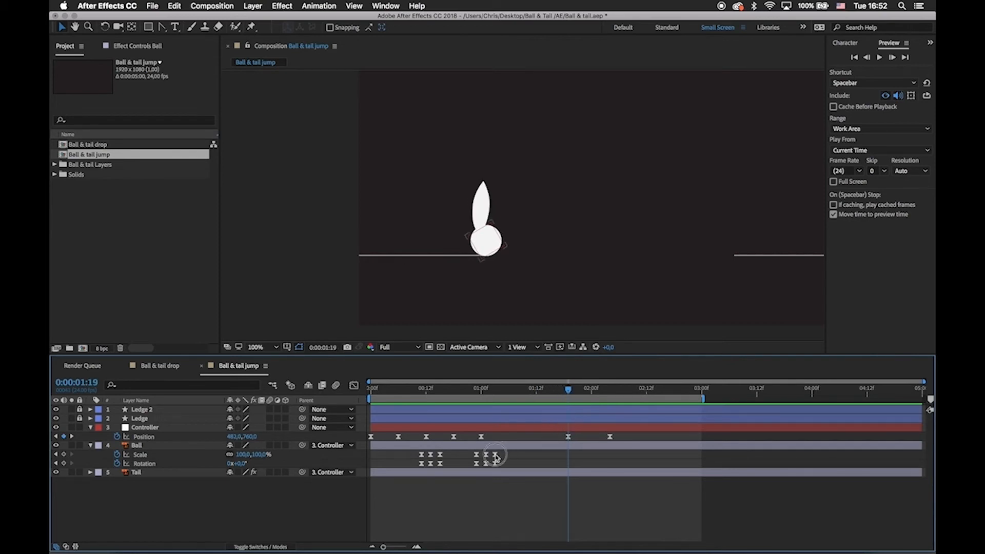
drag(495, 458, 569, 471)
click(587, 454)
Reshape the Ball at 0:00:01:19 to Scale 73.3, 111.4% so it stretches at the ledge's edge.
key(period)
key(space)
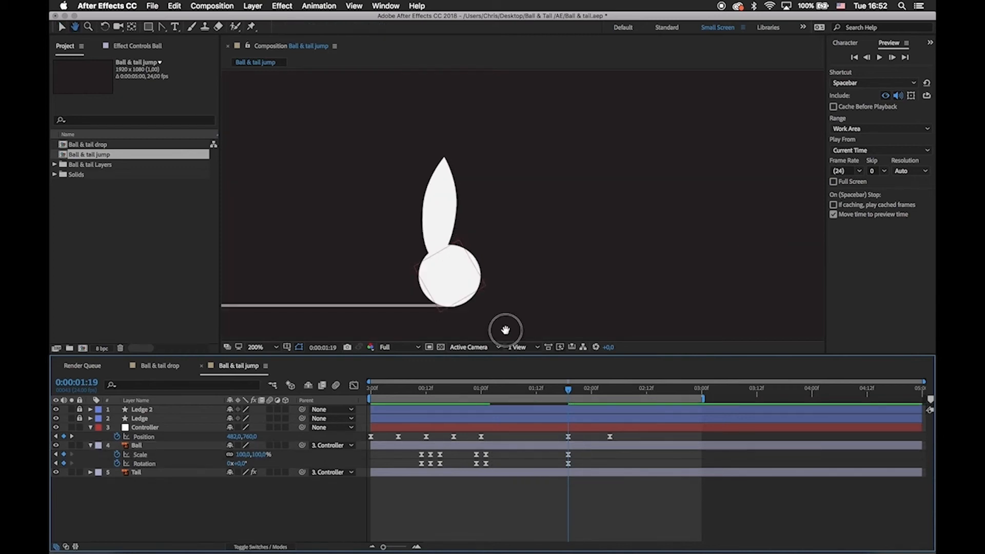
drag(506, 330, 475, 255)
click(482, 262)
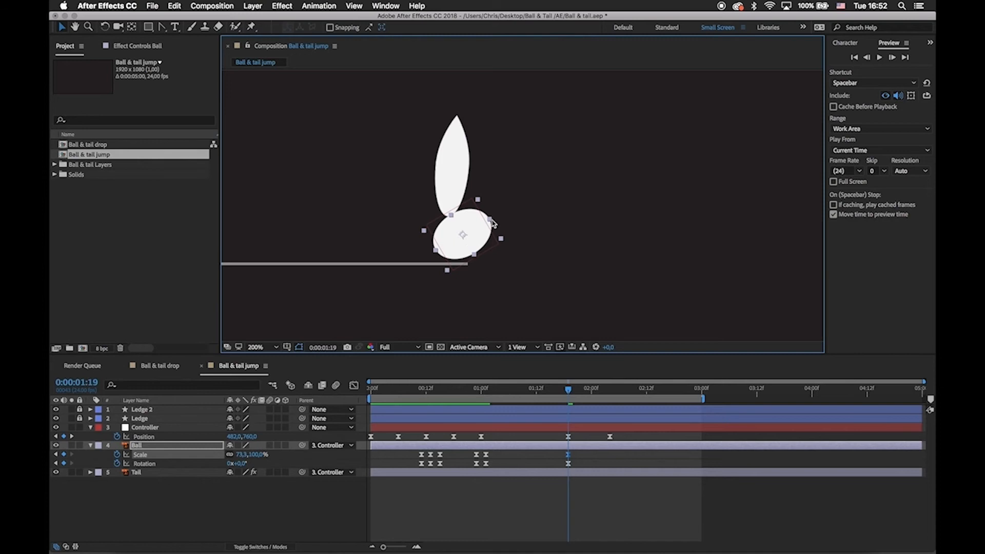
drag(491, 222, 495, 221)
key(u)
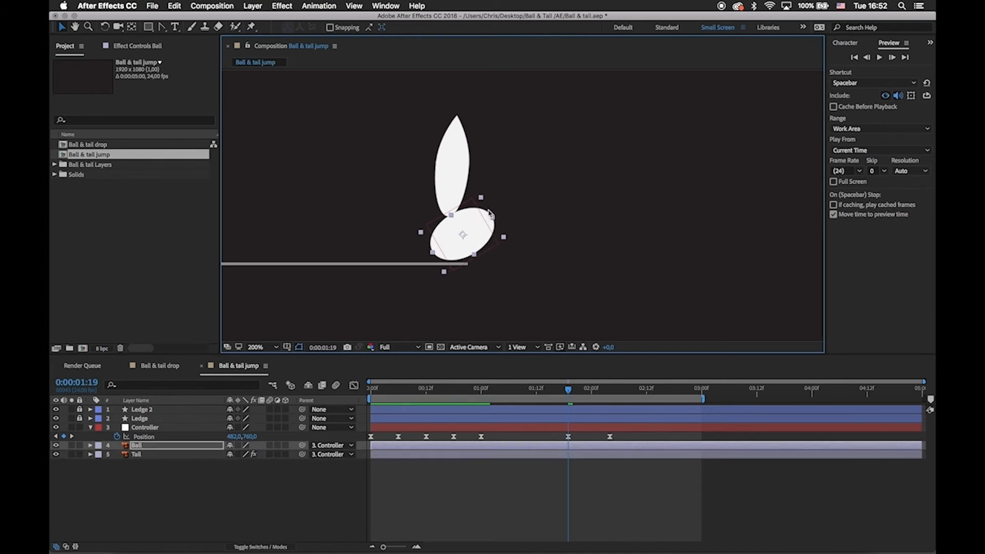
key(u)
Rotate the stretched Ball to -17.9° at 0:00:01:19.
key(w)
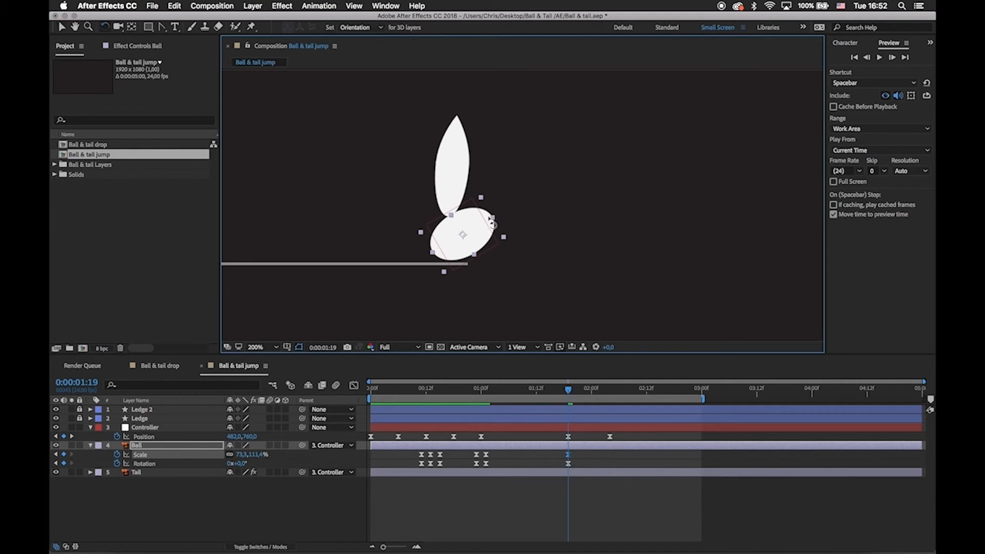
drag(487, 215, 486, 207)
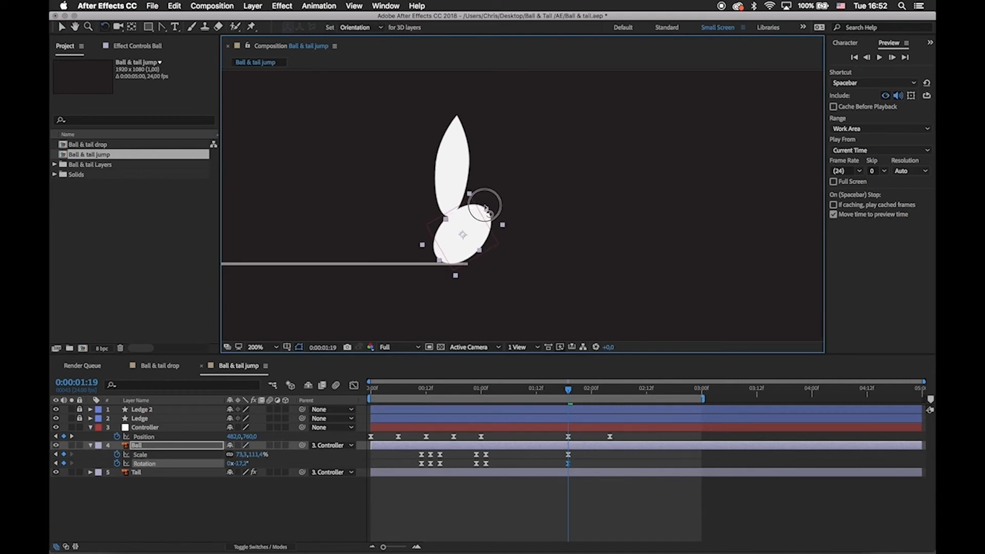
click(584, 464)
key(v)
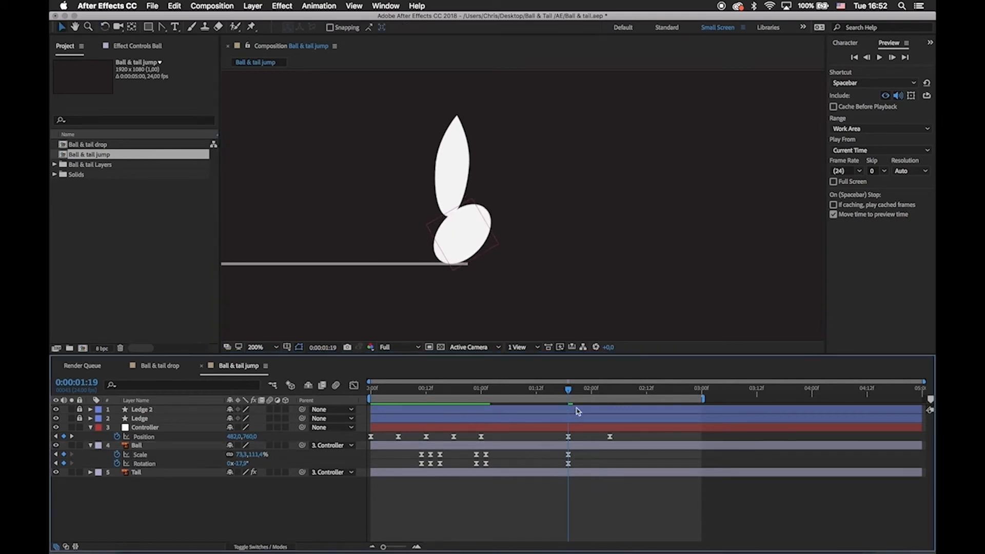
Copy the Ball's first unsquashed Scale and Rotation keyframes and paste them at 0:00:02:04.
drag(567, 393, 611, 433)
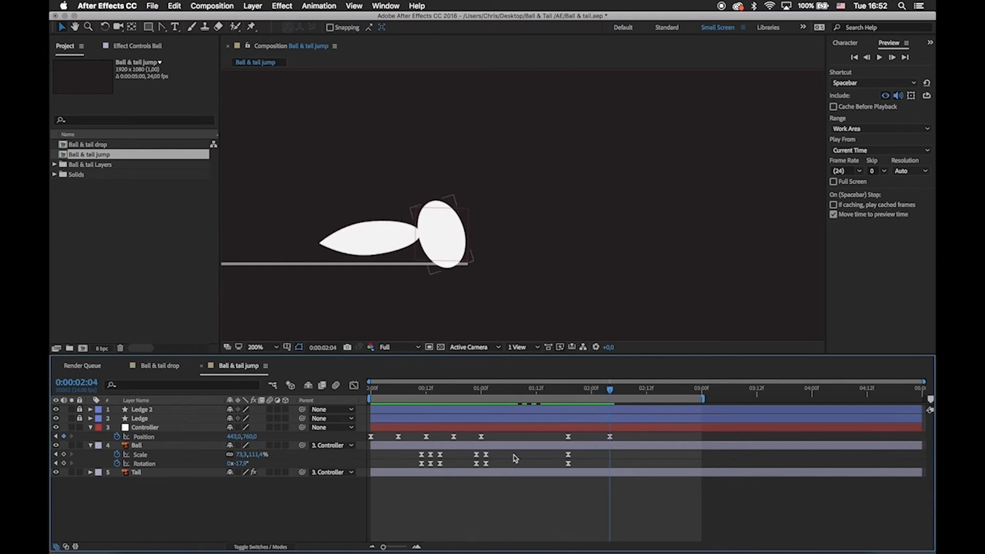
drag(414, 454, 427, 472)
key(super+c)
key(super+v)
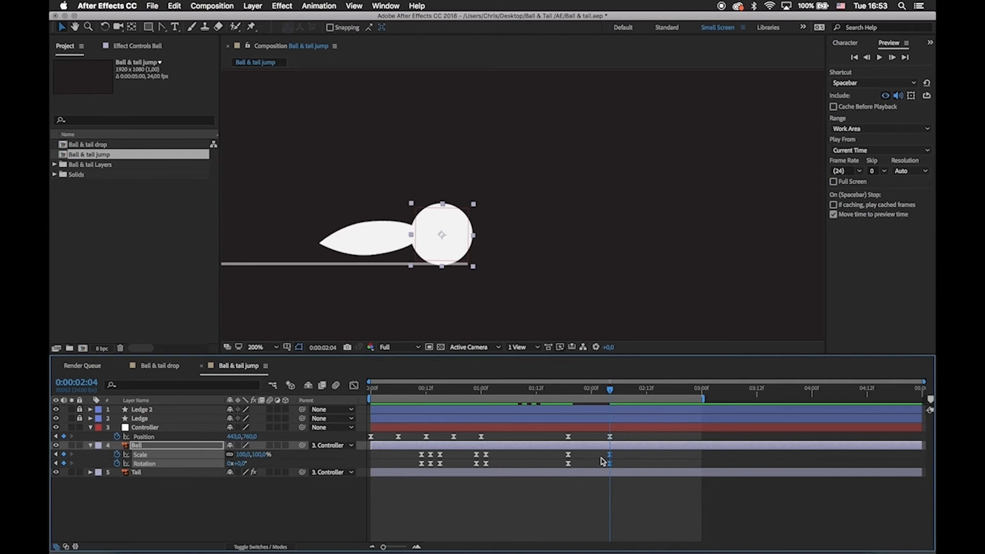
Adjust the speed curves between the Ball's keyframes at 0:00:01:19 and 0:00:02:04 for a stronger ease, then leave the graph view.
click(356, 386)
drag(548, 451, 595, 493)
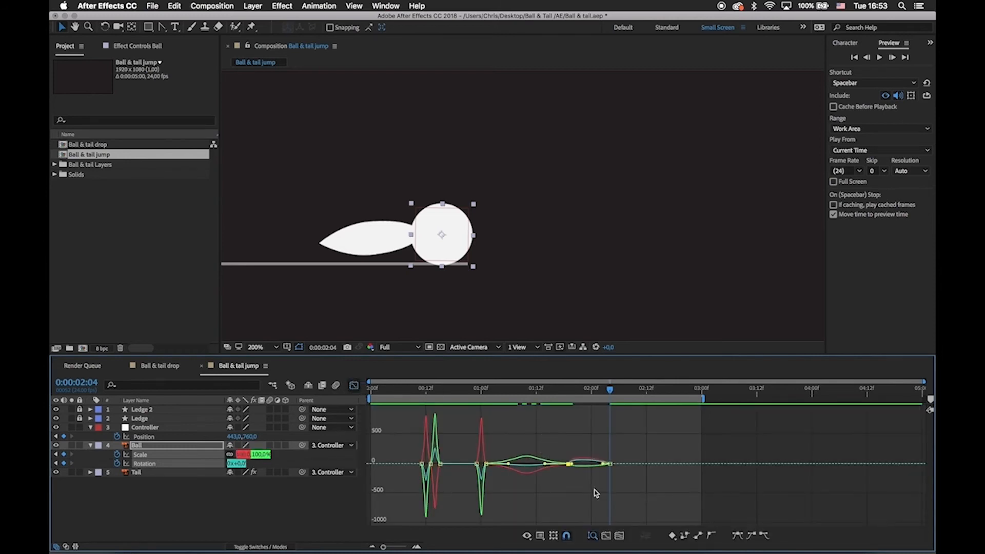
key(=)
drag(534, 459, 585, 459)
click(507, 436)
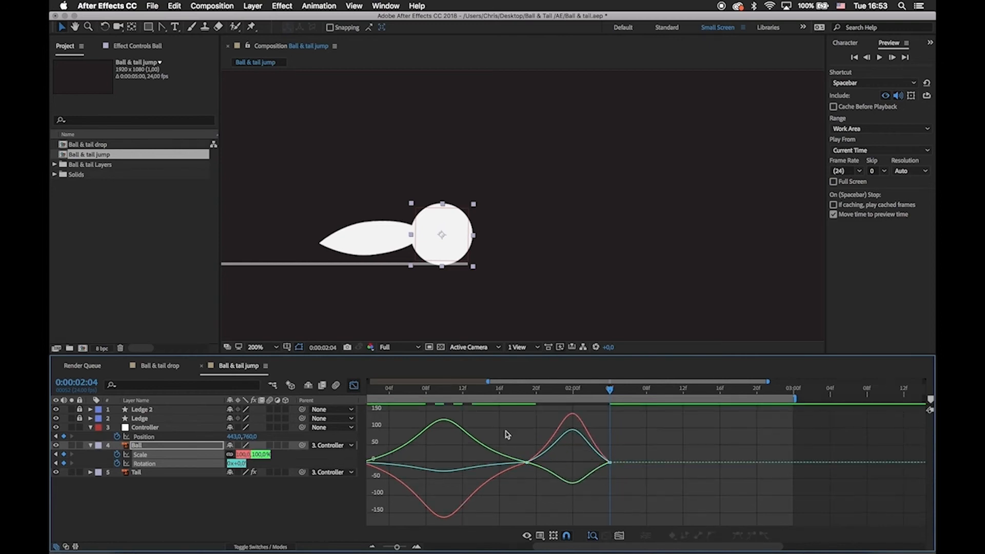
click(354, 385)
click(570, 485)
Paste the Ball's unsquashed Scale and Rotation keyframes after the second landing, place them at 0:00:01:03, and preview the animation.
drag(558, 393, 481, 428)
scroll(544, 452, left, 3)
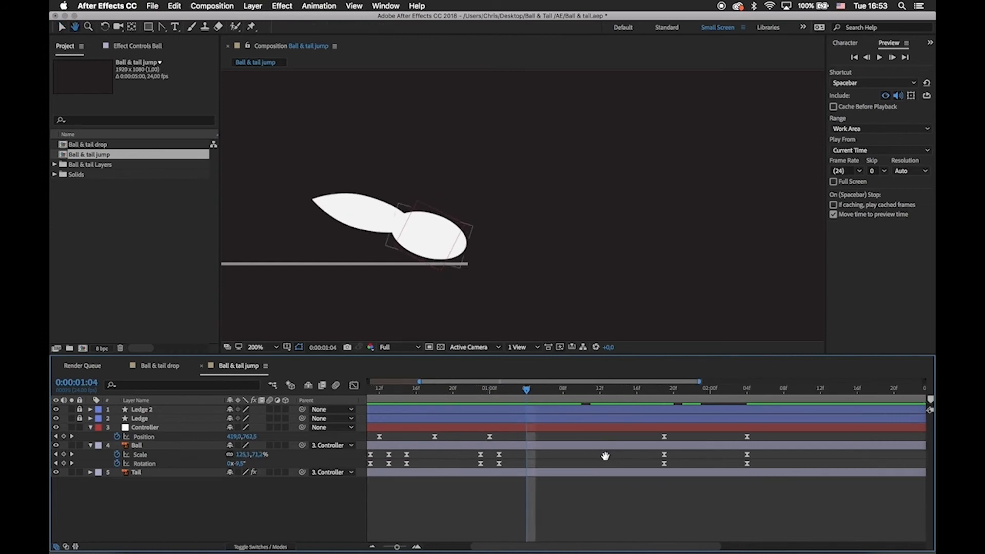
click(747, 445)
key(ctrl+v)
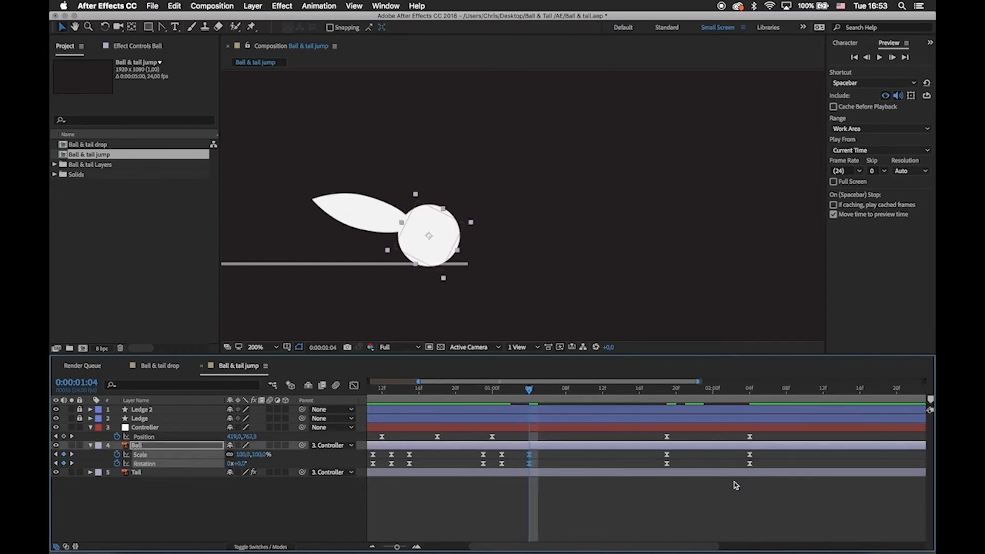
click(536, 460)
drag(545, 394, 511, 411)
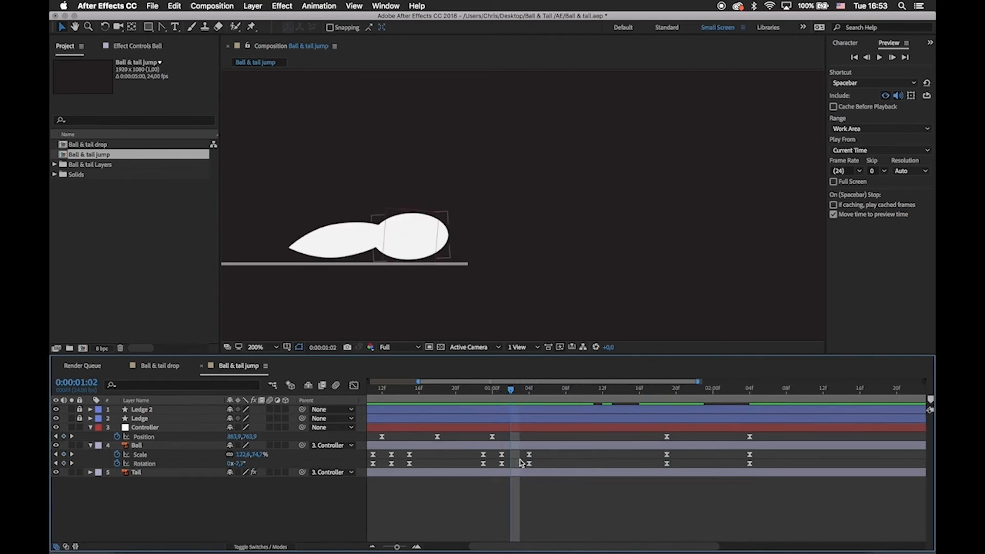
mouse_move(524, 456)
mouse_down()
mouse_move(533, 466)
mouse_move(523, 465)
mouse_up()
click(533, 465)
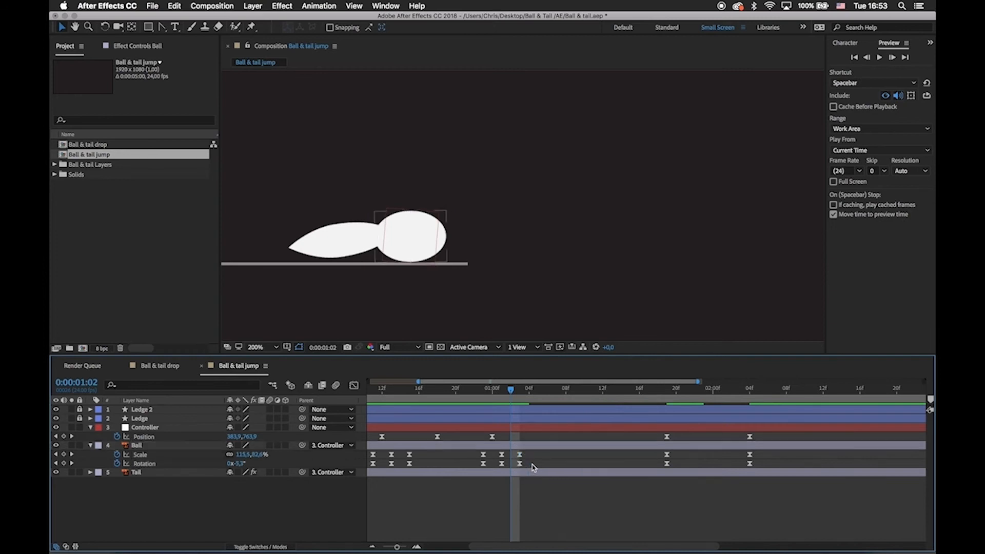
key(space)
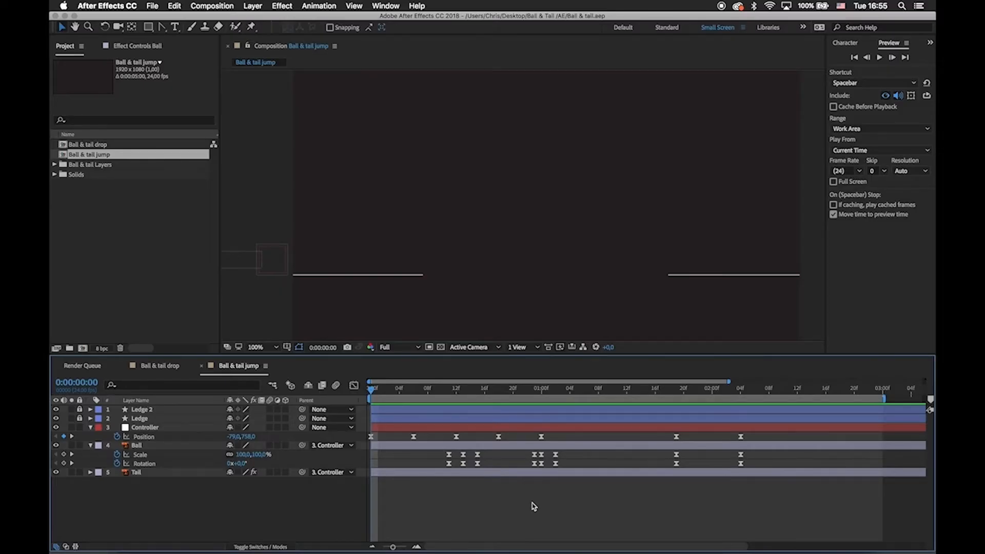
At 0:00:01:16, place Puppet pins on the Tail's tip, middle and base.
click(454, 475)
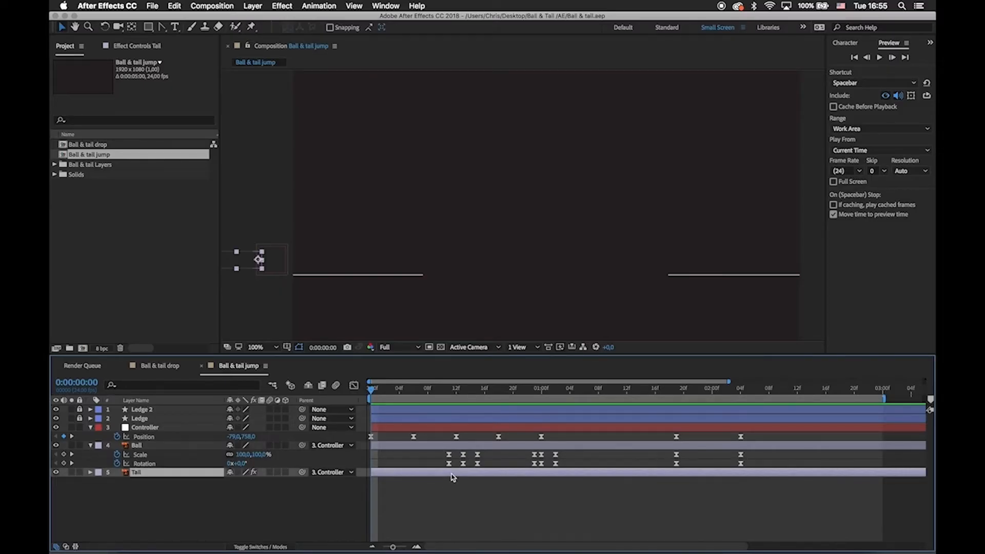
drag(389, 391, 657, 442)
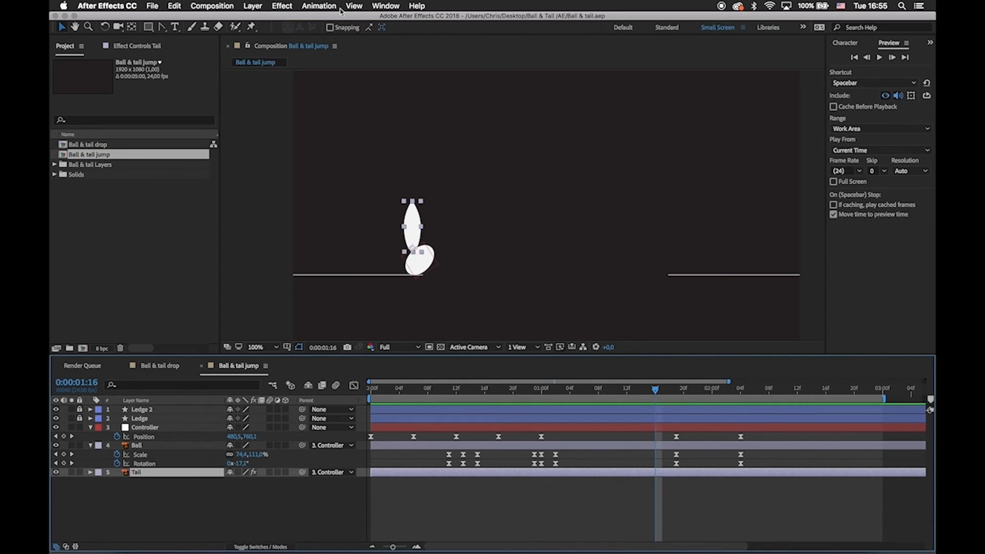
key(super+p)
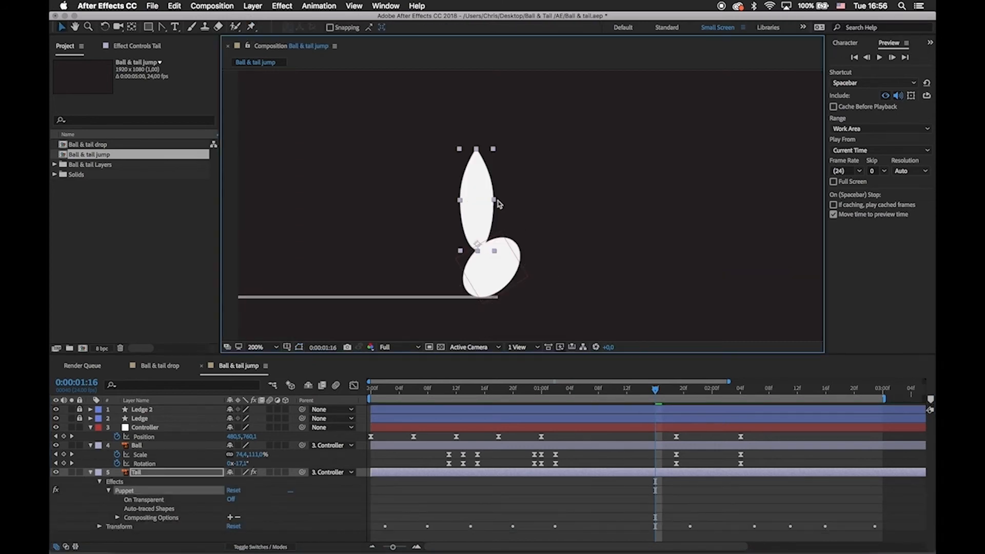
click(252, 26)
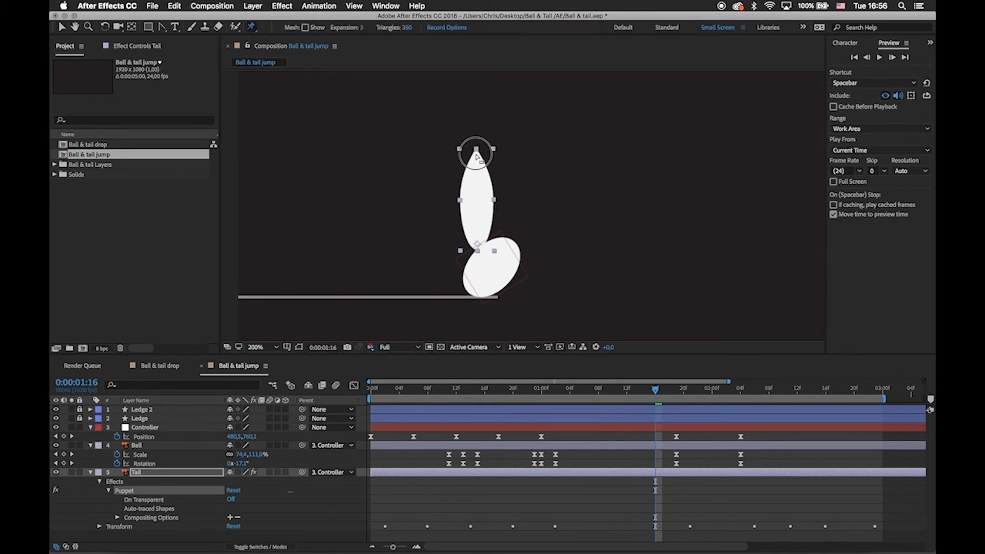
click(477, 152)
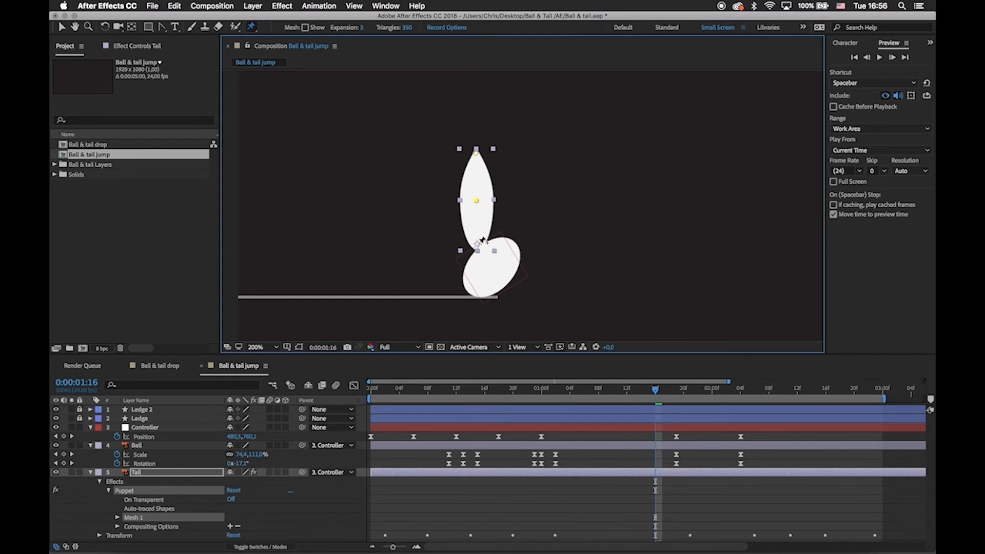
mouse_move(477, 200)
mouse_down()
mouse_move(513, 182)
mouse_move(462, 200)
mouse_move(510, 201)
mouse_move(462, 202)
mouse_move(476, 201)
mouse_up()
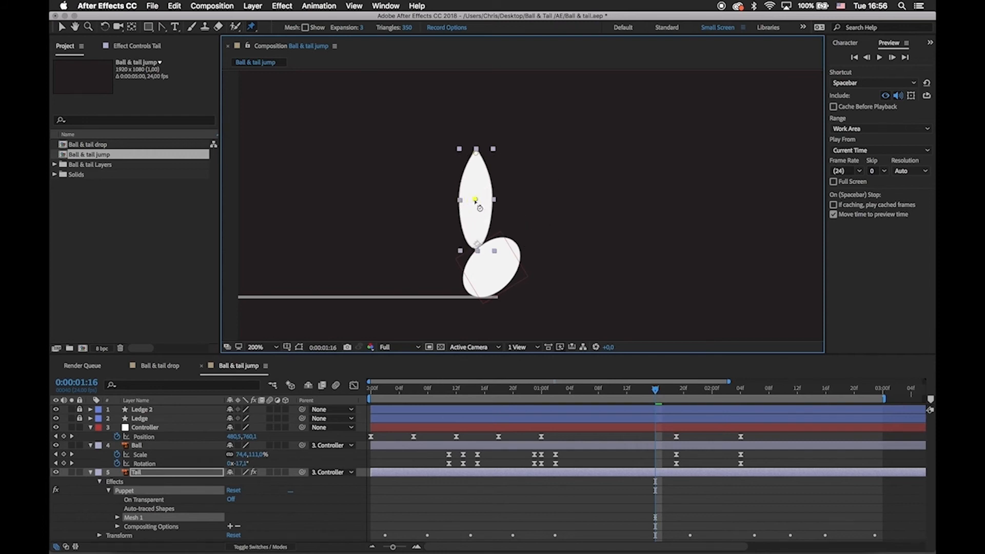
Test the Tail's bend by moving its tip pin, undo the deformation, and select the Tail layer.
drag(478, 154, 460, 172)
key(super+z)
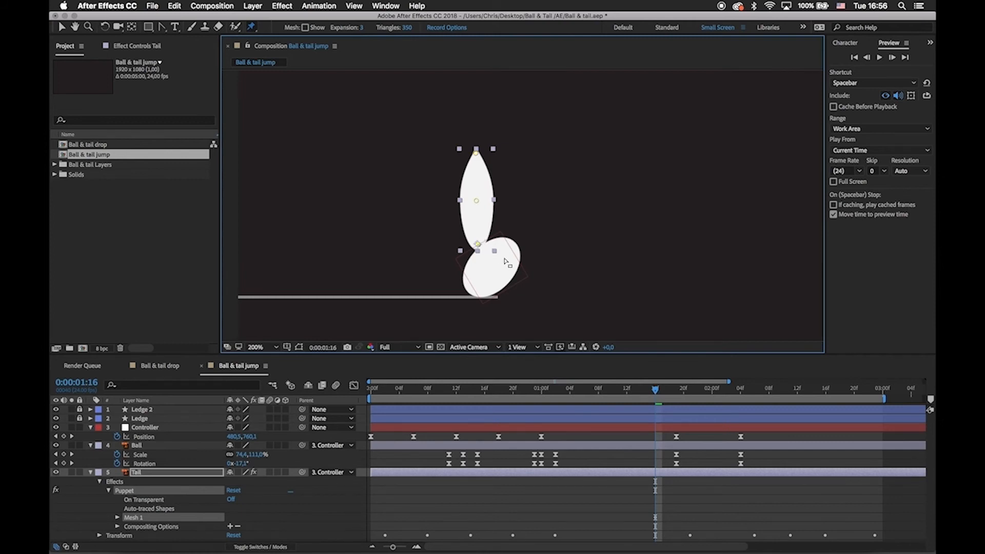
click(635, 474)
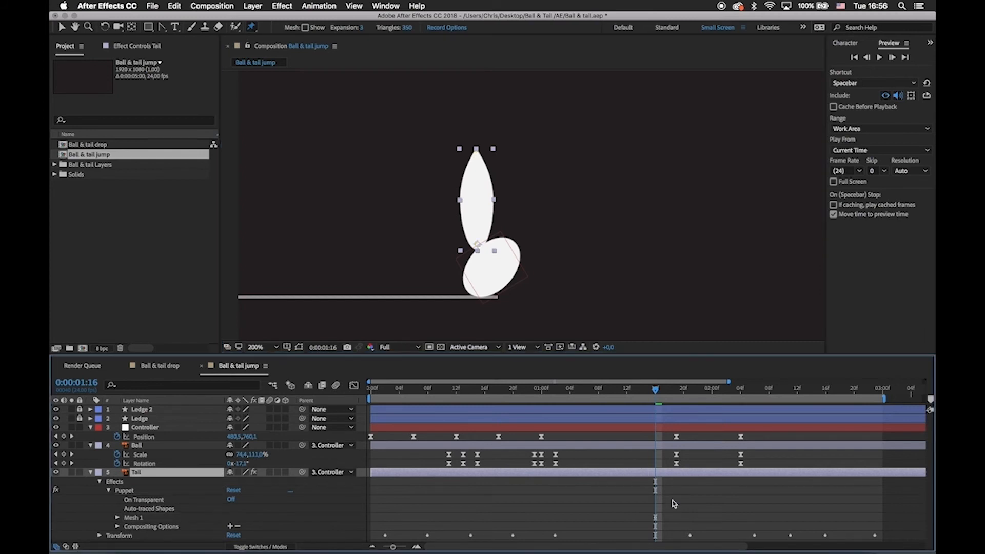
Reveal the Tail's keyframed properties and remove the position keyframing from its base pin, Puppet Pin 3.
key(u)
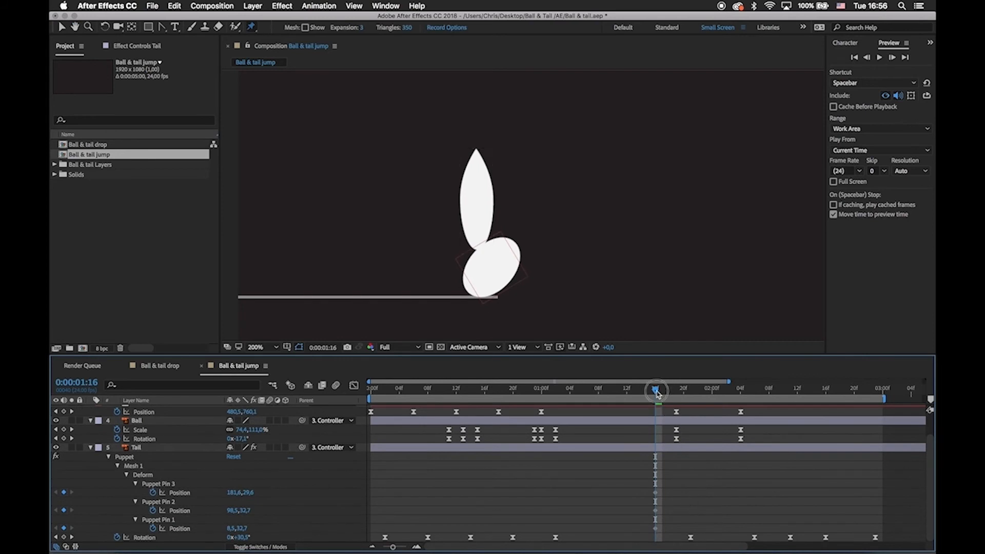
drag(656, 391, 683, 391)
drag(622, 472, 666, 534)
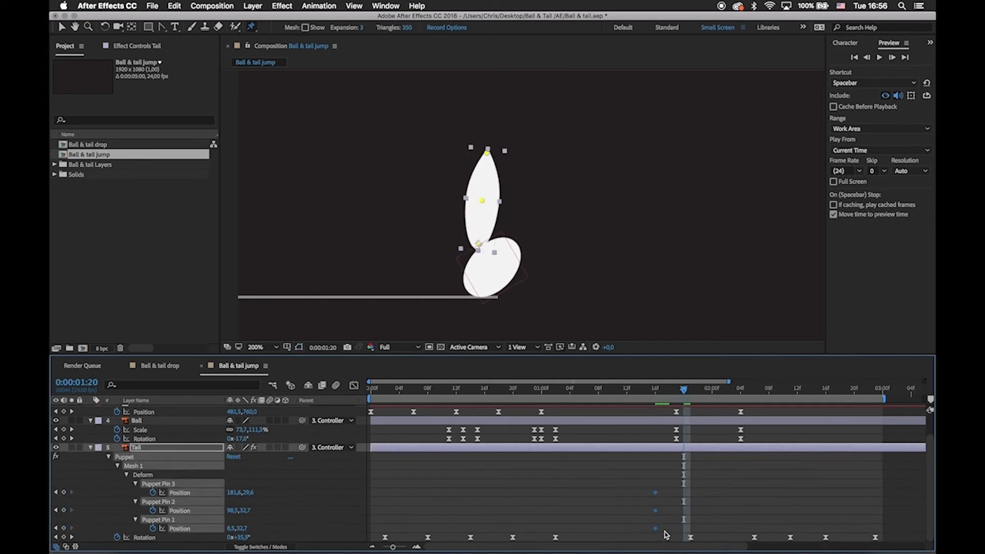
click(623, 492)
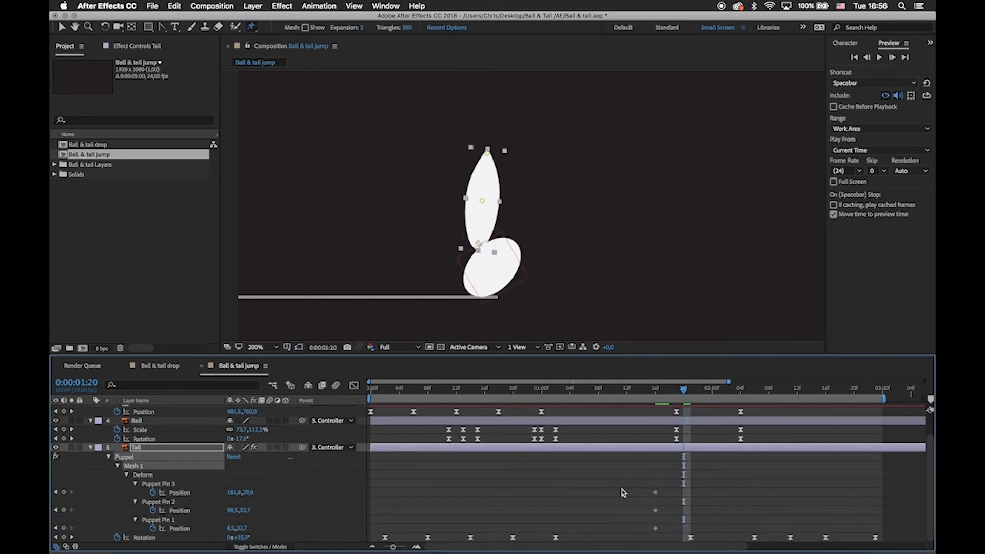
click(176, 521)
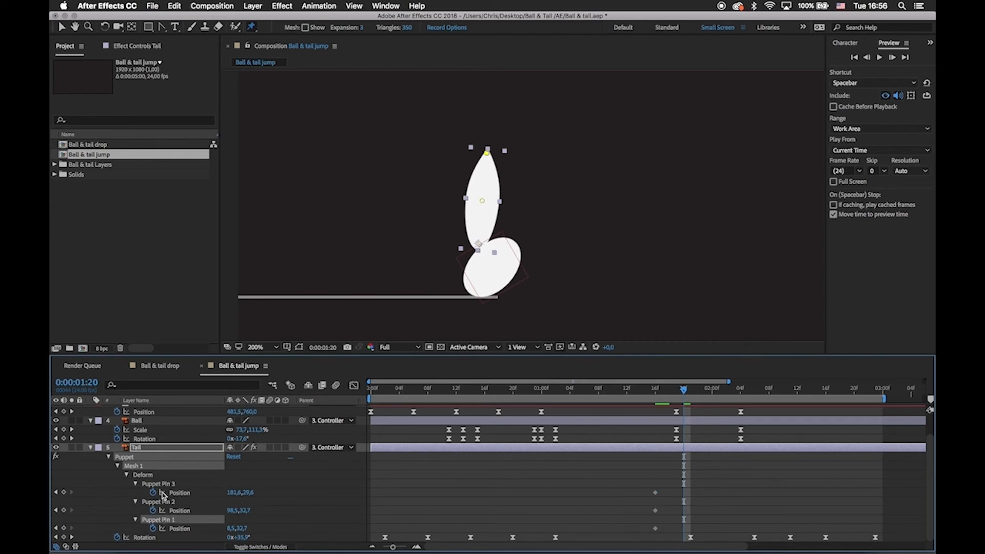
click(208, 484)
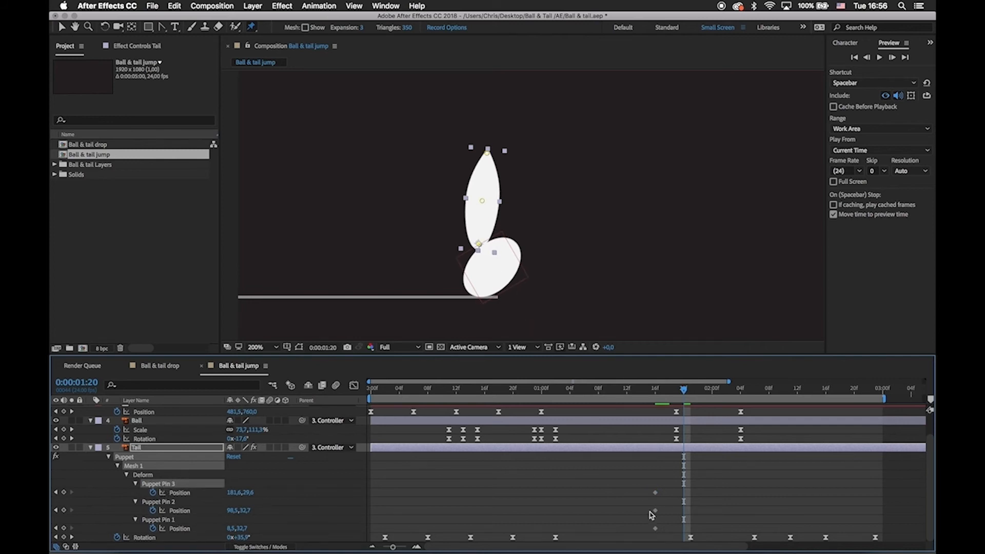
click(655, 493)
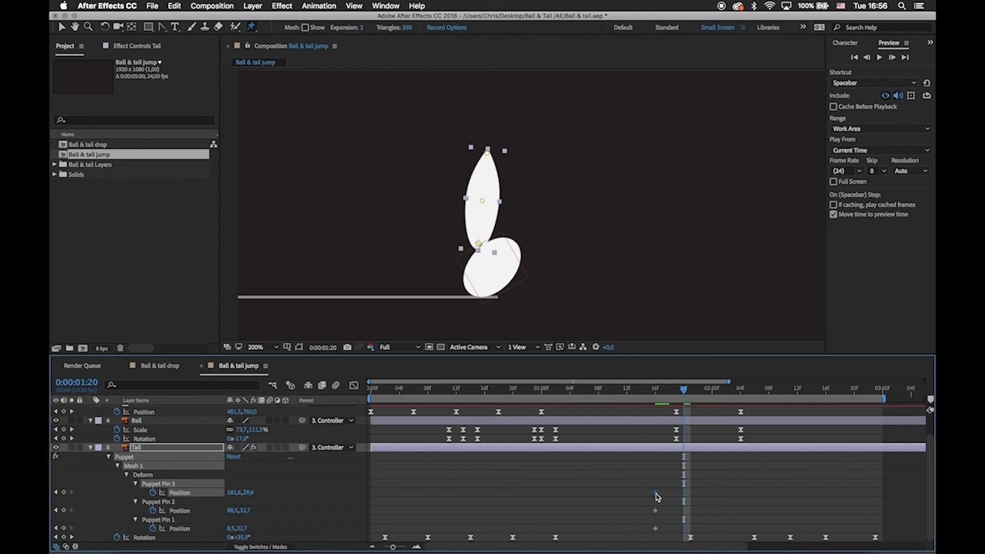
click(657, 494)
Move the Puppet Pin 1 and Puppet Pin 2 position keyframes to 0:00:00:02 and list only the Tail's keyframed properties.
drag(640, 493, 388, 520)
click(387, 393)
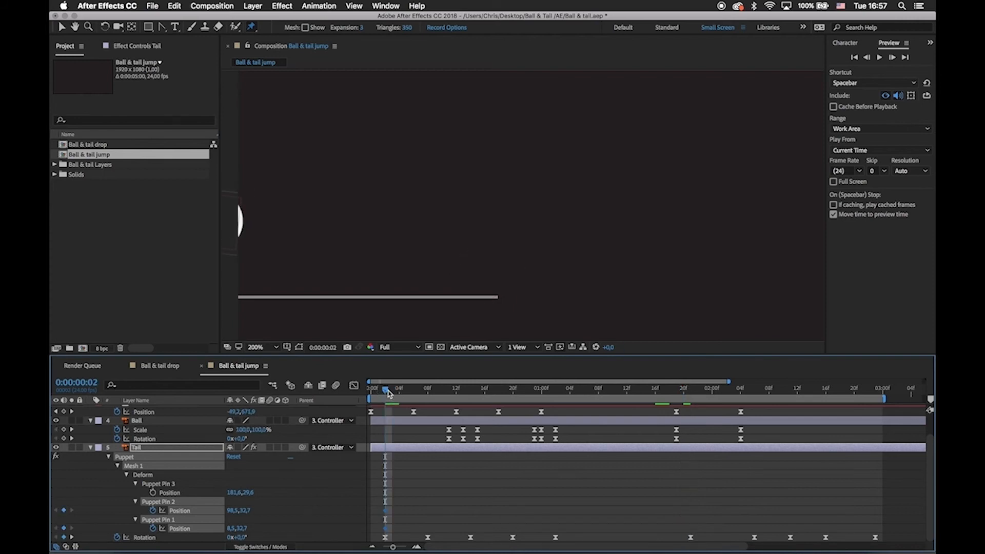
click(401, 451)
key(u)
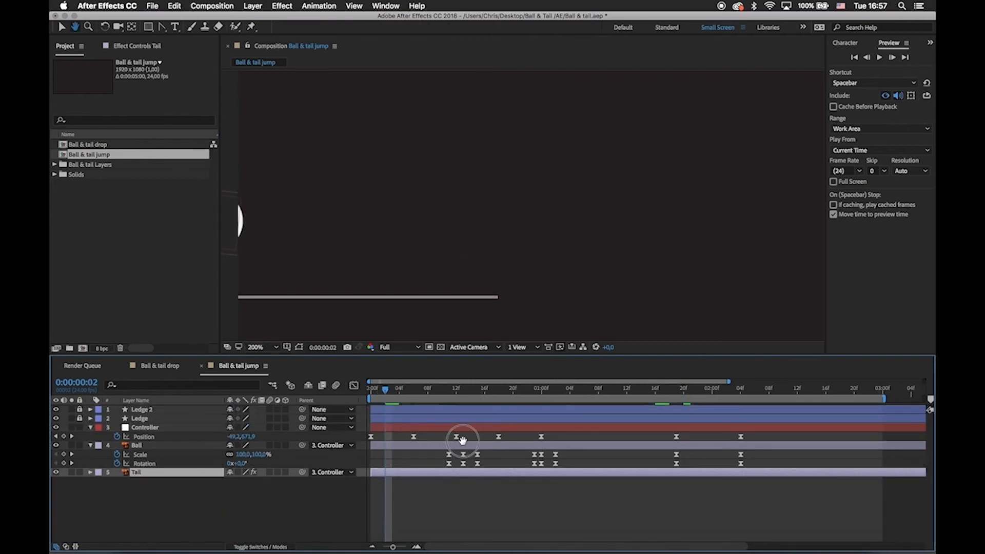
key(u)
drag(440, 489, 520, 395)
click(457, 507)
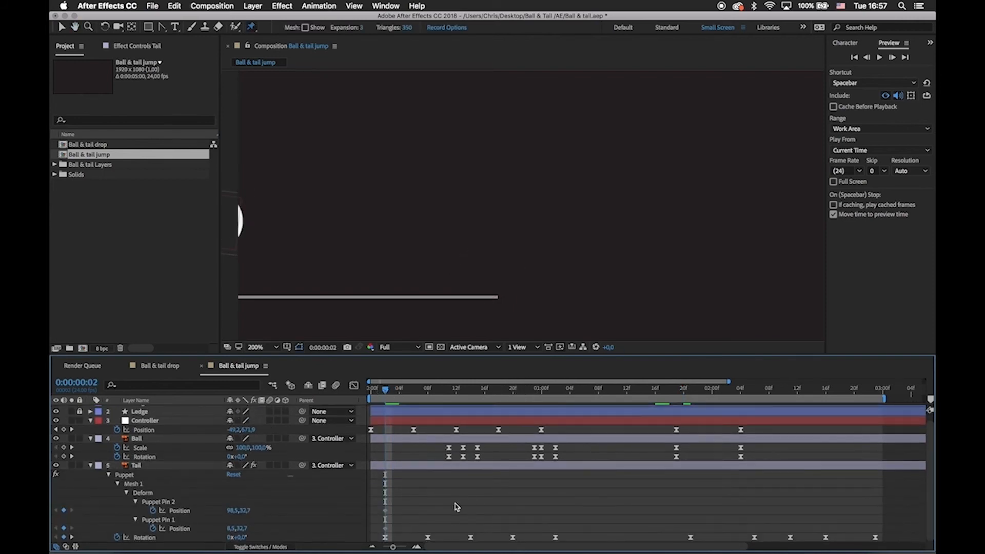
Enlarge the timeline area and zoom it out to show the composition's full five-second duration.
drag(386, 393, 427, 390)
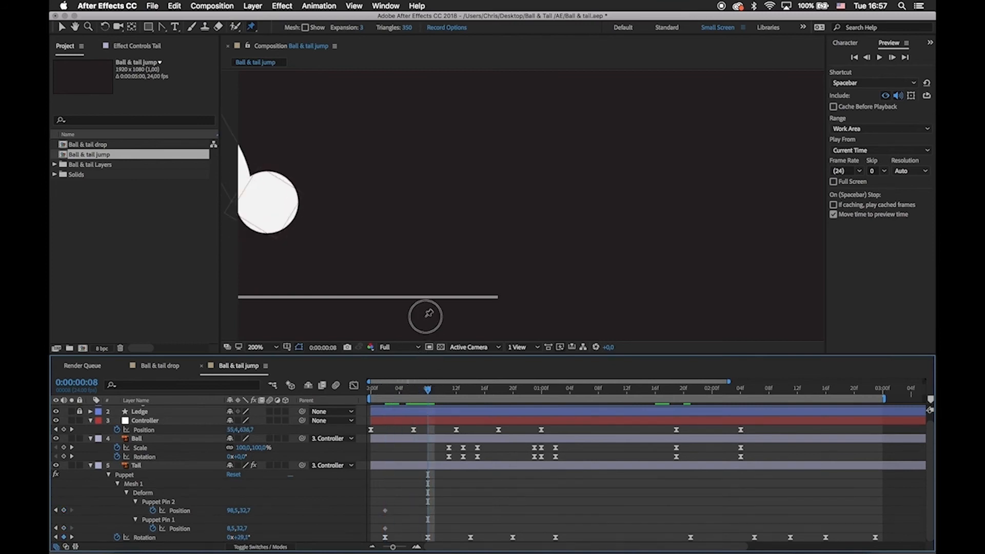
drag(425, 354, 428, 309)
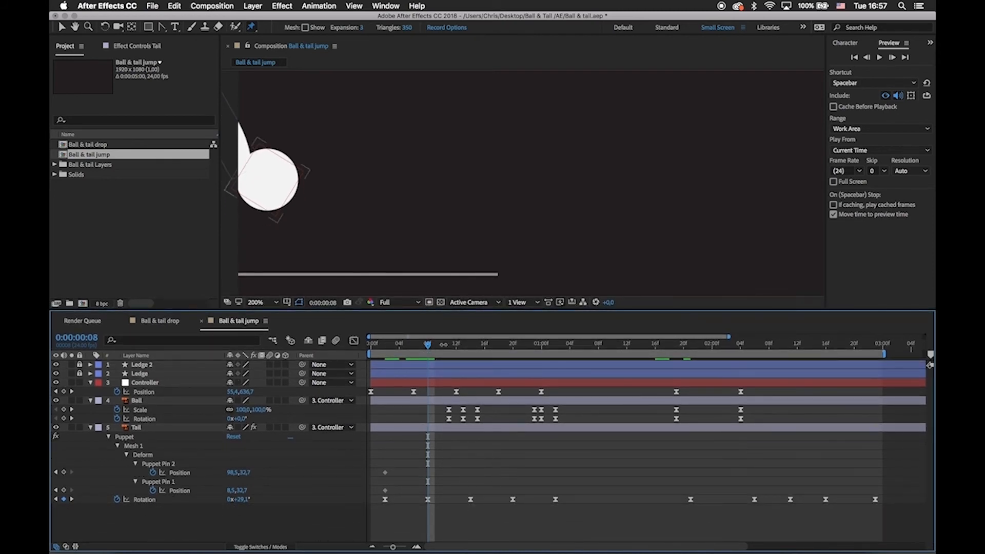
drag(426, 343, 510, 365)
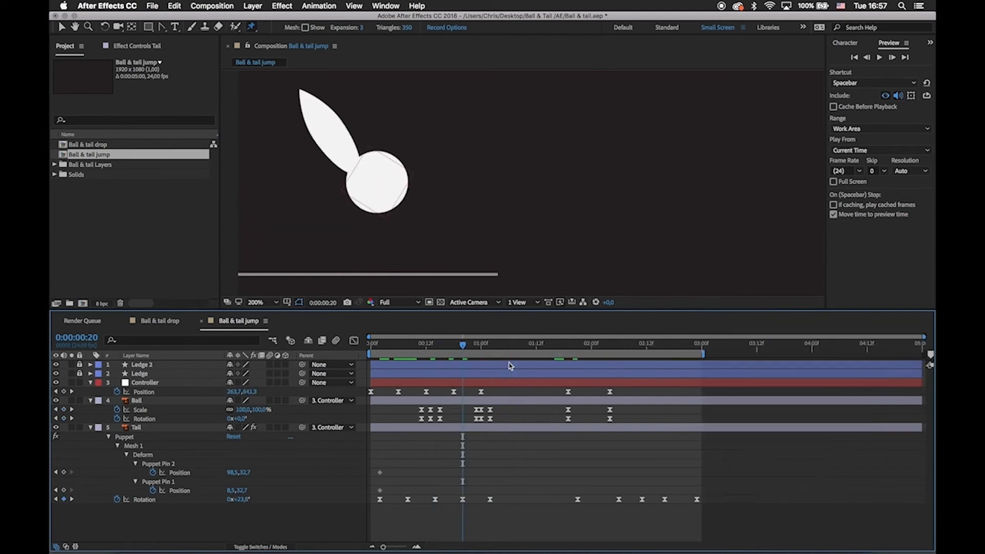
key(minus)
drag(373, 464, 398, 493)
click(405, 484)
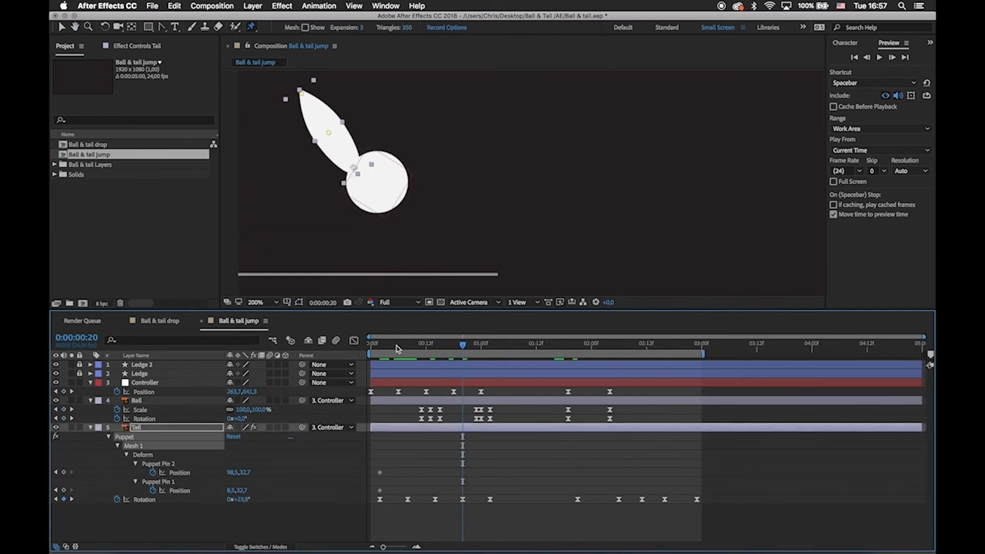
Collapse the Controller and Ball properties, enlarge the composition view, and set the current time to 0:00:00:08.
drag(396, 349, 422, 357)
drag(367, 156, 493, 167)
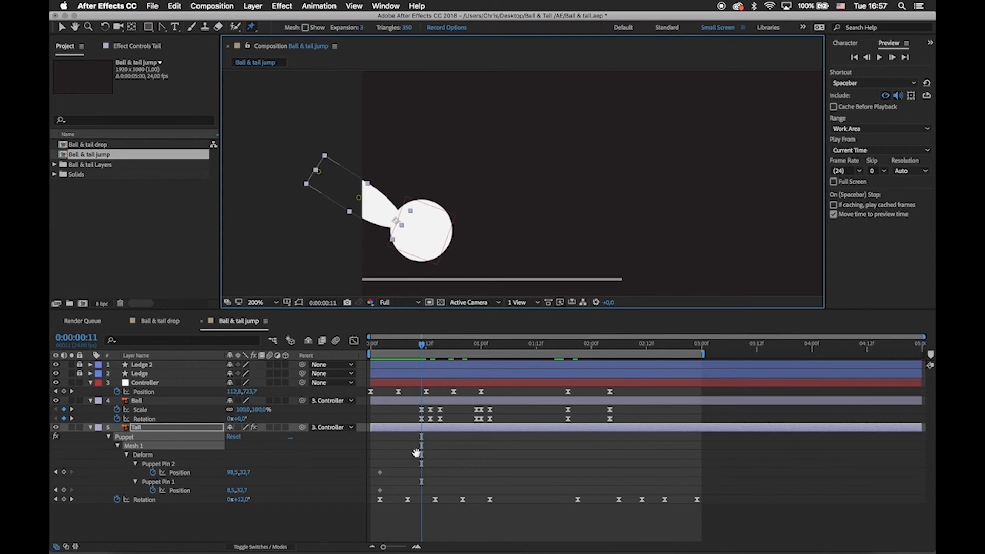
drag(422, 345, 407, 349)
click(635, 403)
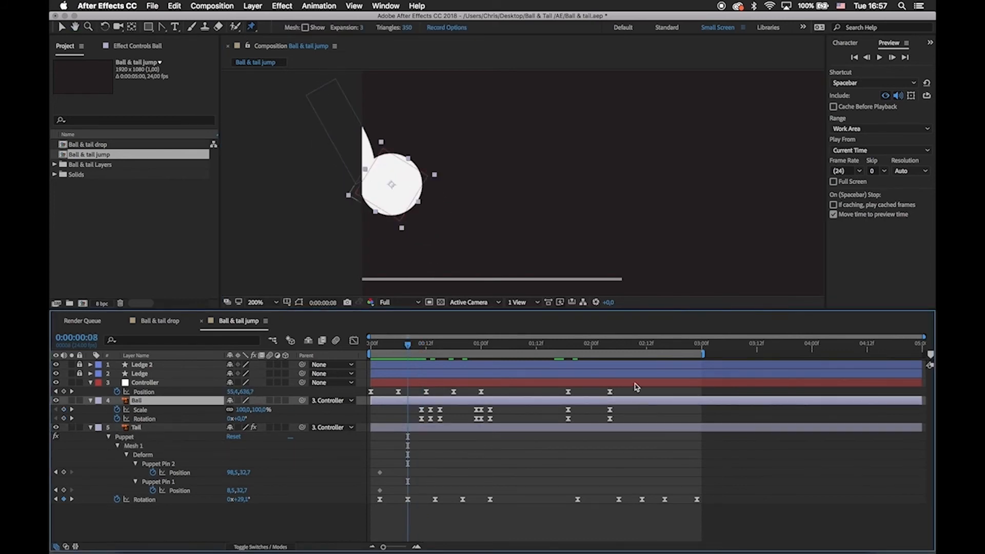
shift+click(636, 385)
key(u)
click(541, 441)
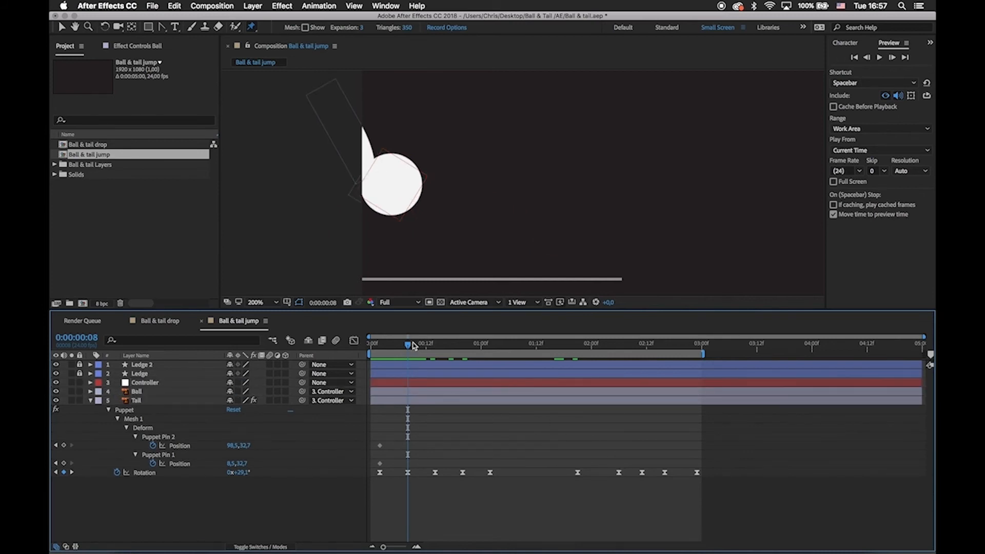
drag(416, 309, 416, 352)
drag(375, 470, 392, 508)
mouse_move(407, 384)
mouse_down()
mouse_move(384, 387)
mouse_move(408, 396)
mouse_up()
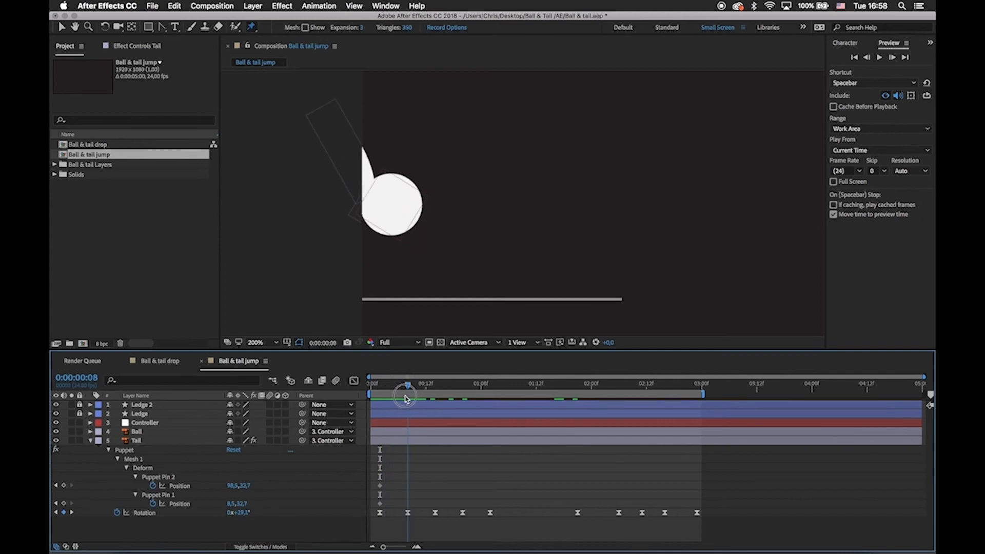
Bend the Tail at 0:00:00:08 by moving its middle pin to about 103.8, 17.3 and its tip pin to about 44.8, -60.5.
click(380, 485)
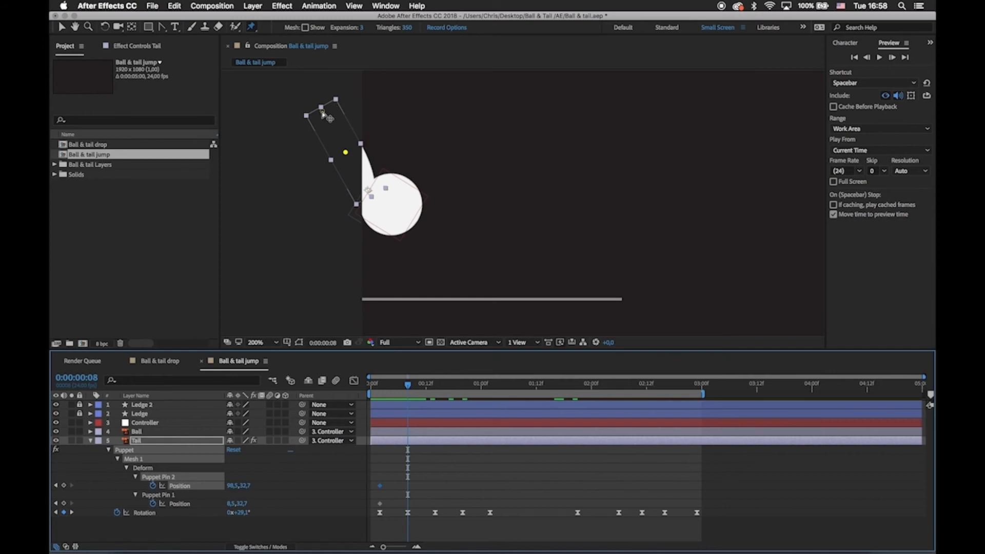
click(322, 111)
drag(323, 111, 348, 110)
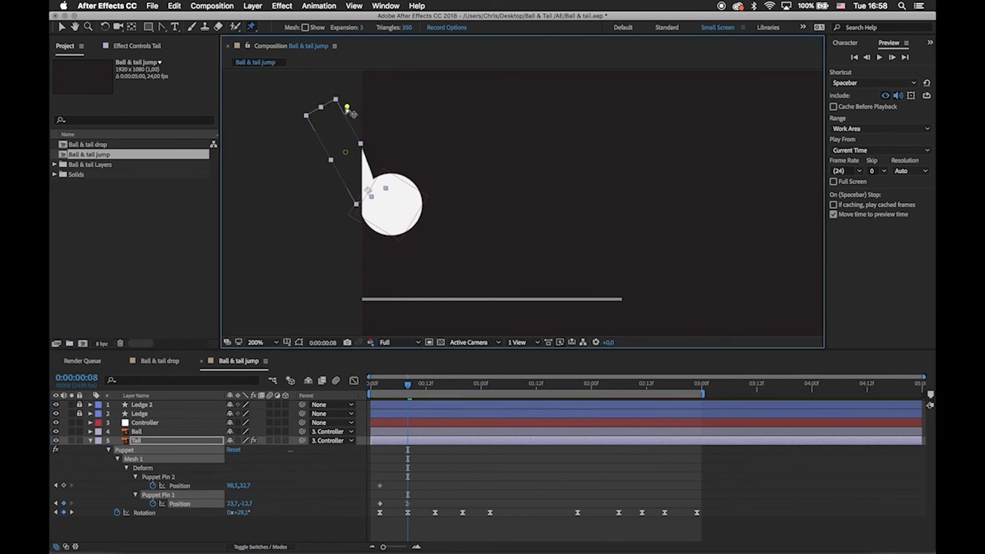
drag(346, 153, 354, 151)
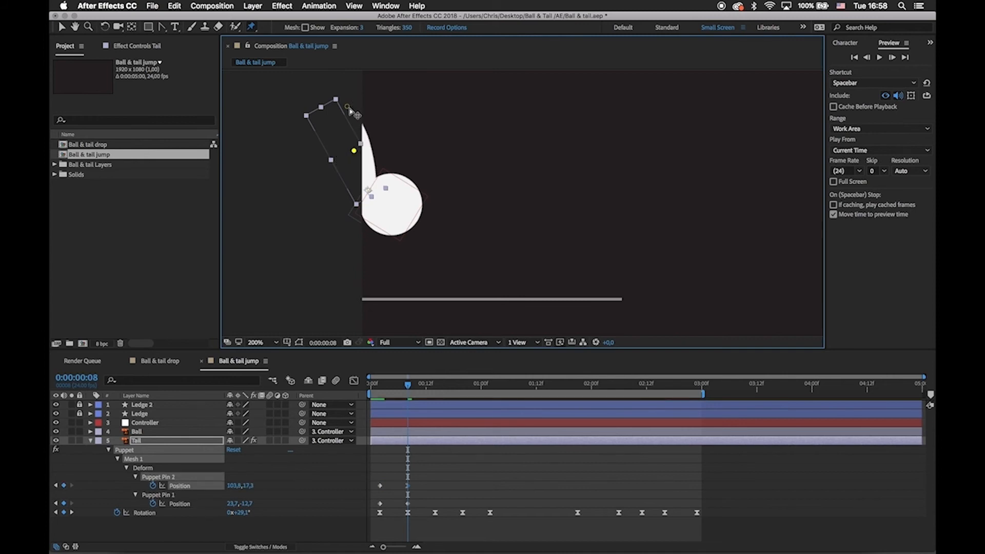
click(349, 108)
drag(349, 109, 377, 105)
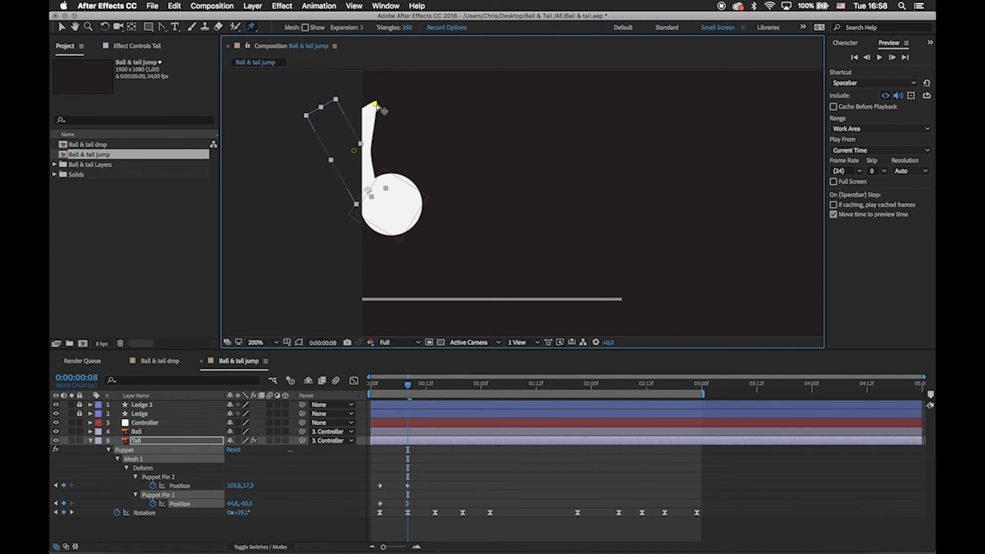
Copy the unbent Puppet Pin 1 and 2 keyframes from 0:00:00:02 to 0:00:00:14.
scroll(503, 236, right, 2)
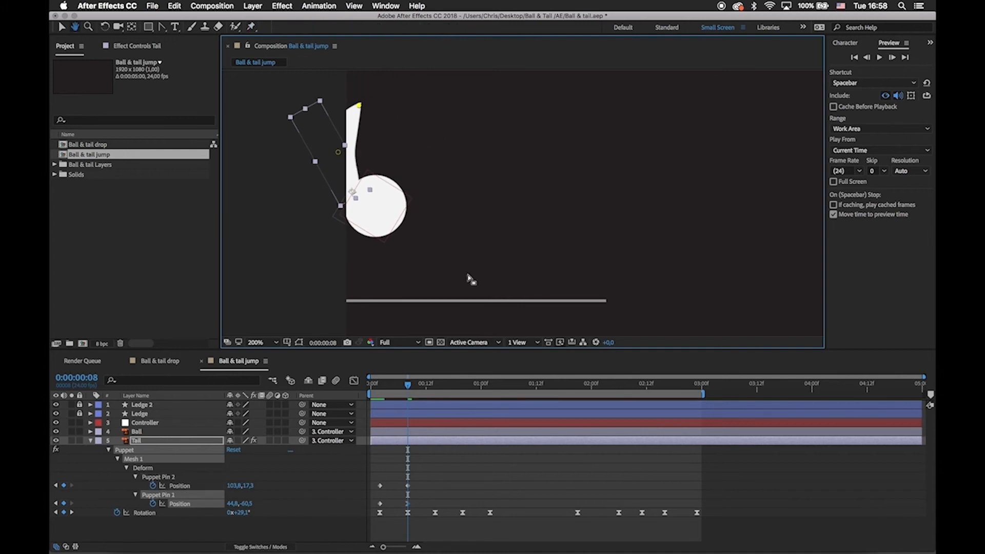
drag(408, 385, 434, 395)
drag(379, 198, 409, 199)
drag(374, 476, 393, 511)
key(super+c)
key(super+v)
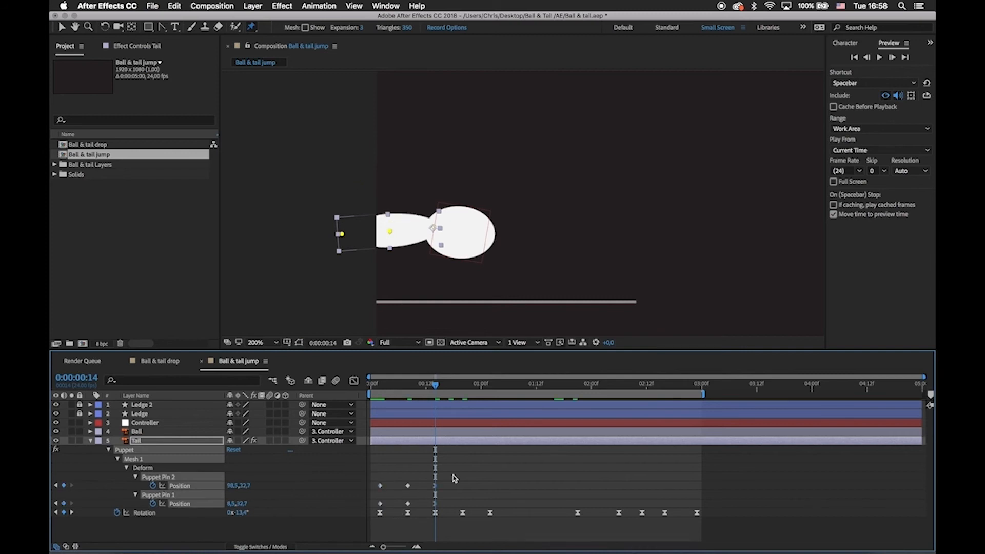
click(454, 477)
Bend the Tail downward at 0:00:00:14, with the tip pin at about 40.5, 110.0 and the middle pin at about 98.6, 46.7.
drag(349, 239, 362, 272)
drag(389, 235, 389, 241)
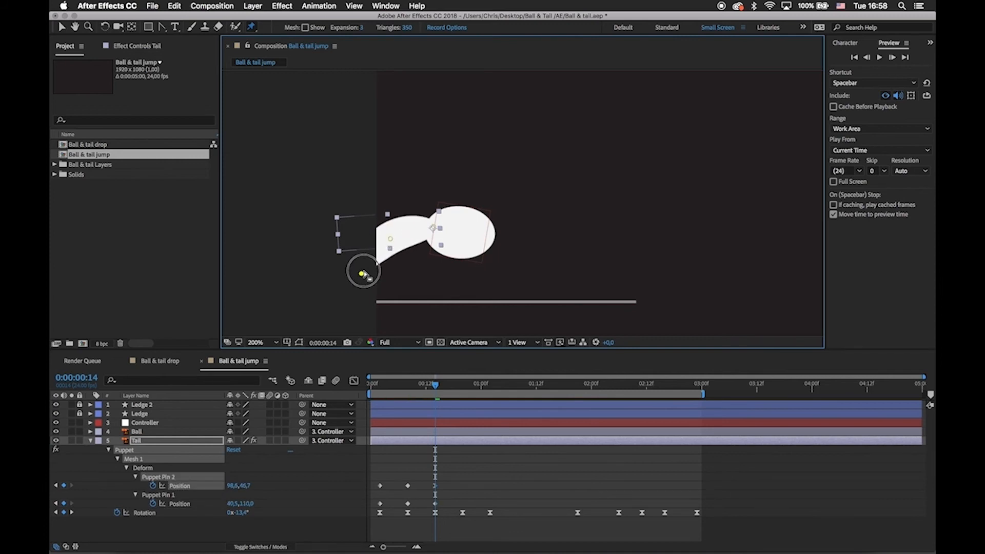
drag(361, 272, 361, 273)
Copy both pins' bend keyframes from 0:00:00:08 and 0:00:00:14 and paste them starting at 0:00:00:20.
drag(435, 388, 463, 391)
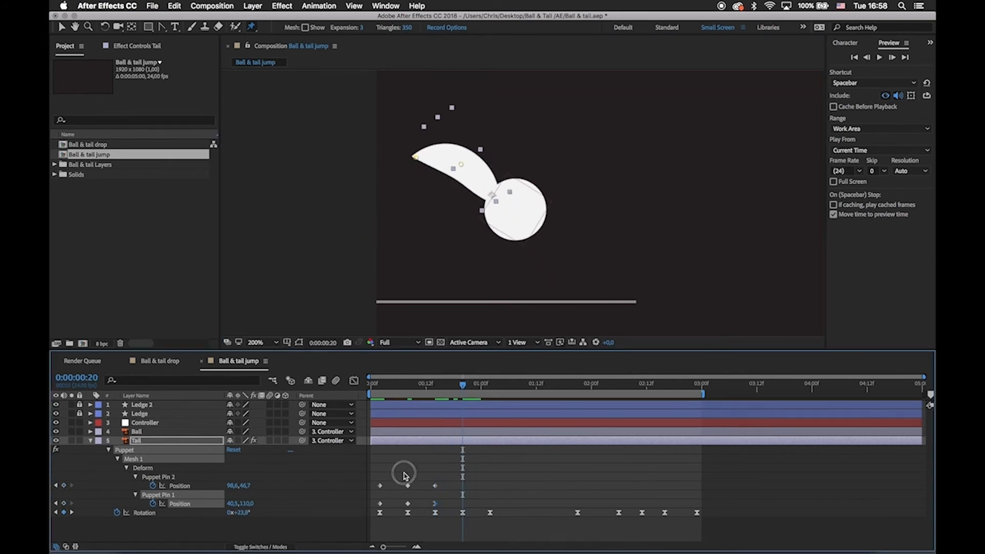
drag(403, 471, 440, 505)
key(super+c)
key(super+v)
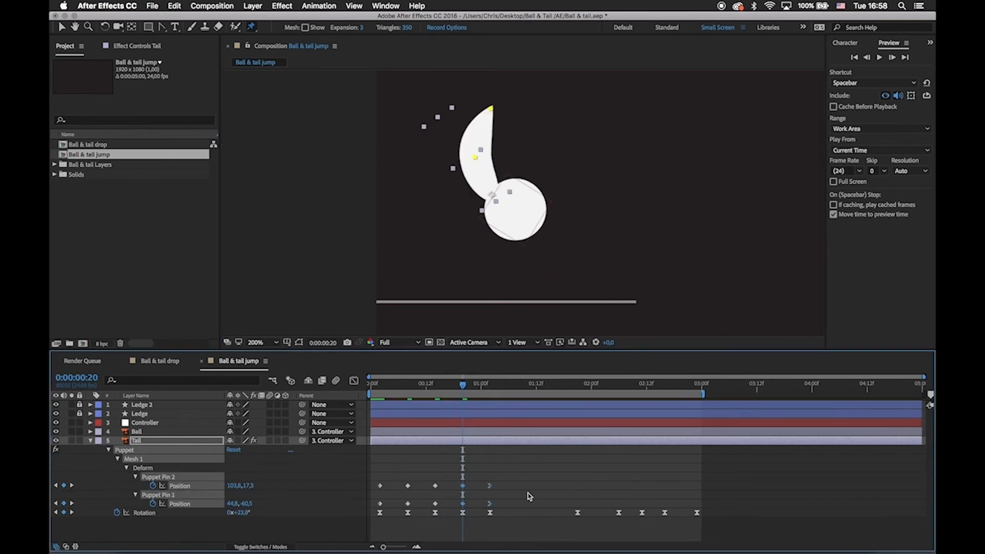
Copy the unbent pin keyframes from 0:00:00:02 to 0:00:01:21.
drag(459, 389, 579, 420)
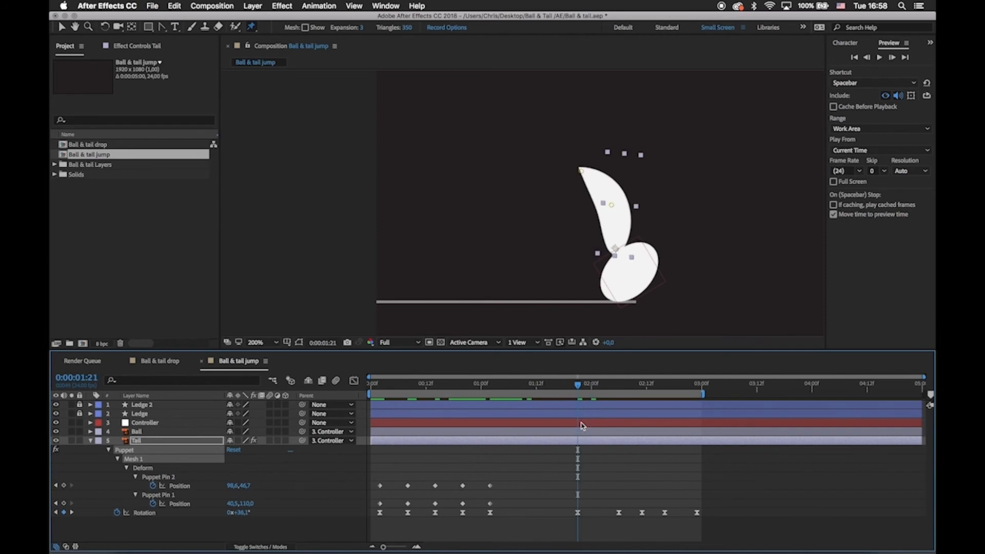
key(h)
drag(554, 287, 436, 294)
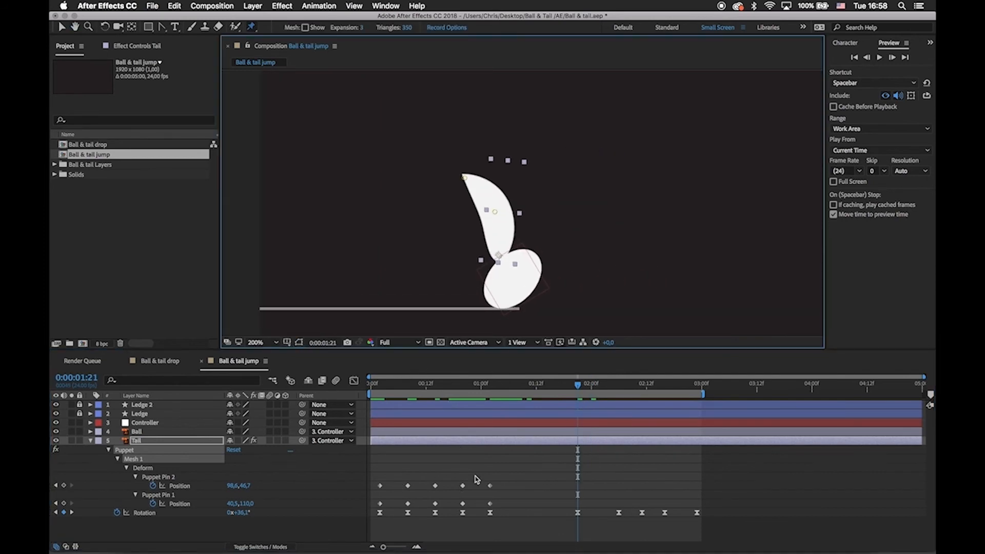
drag(383, 481, 374, 508)
key(super+c)
key(super+v)
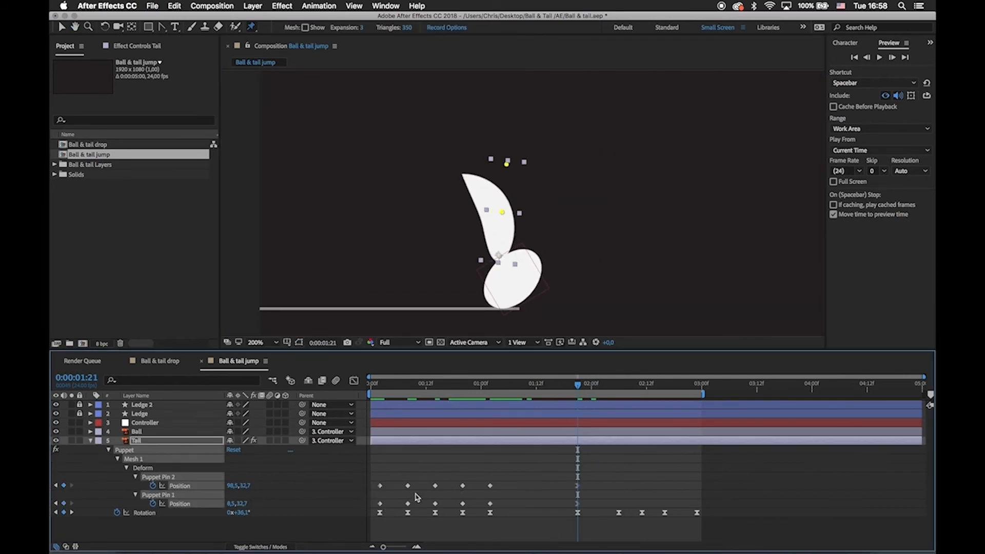
click(595, 452)
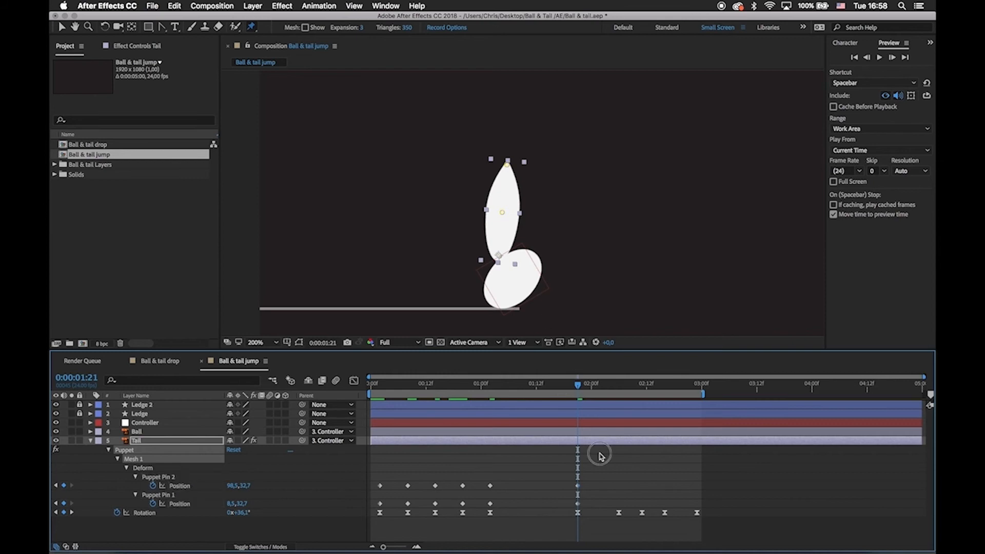
Curve the Tail forward at 0:00:01:21 by moving its tip pin outward and down and its middle pin to about 97.3, 19.7.
click(577, 485)
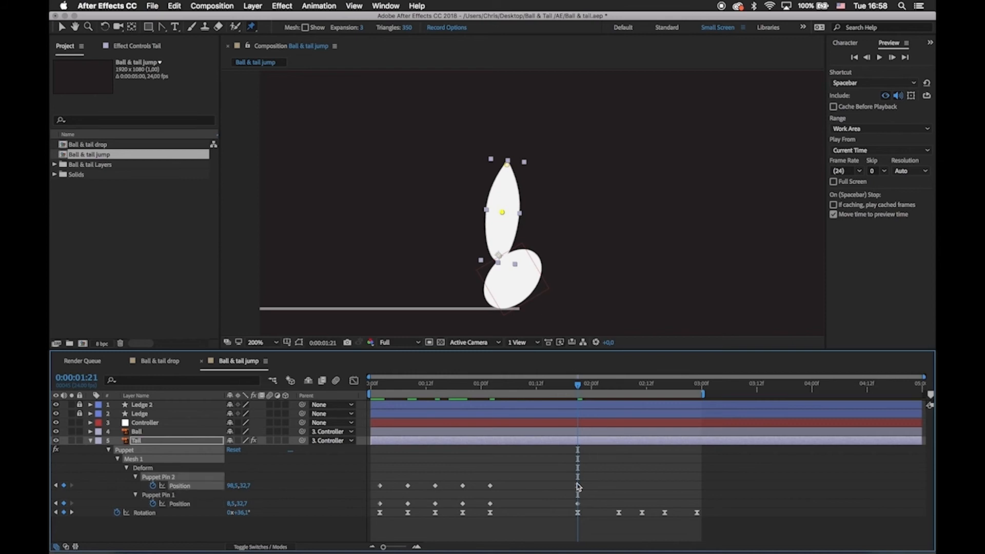
click(502, 212)
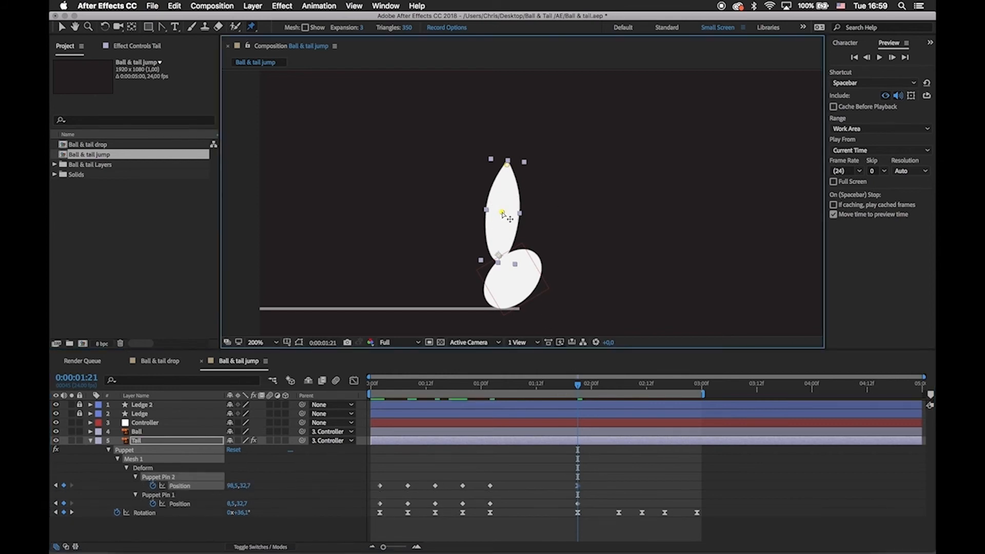
drag(503, 212, 510, 213)
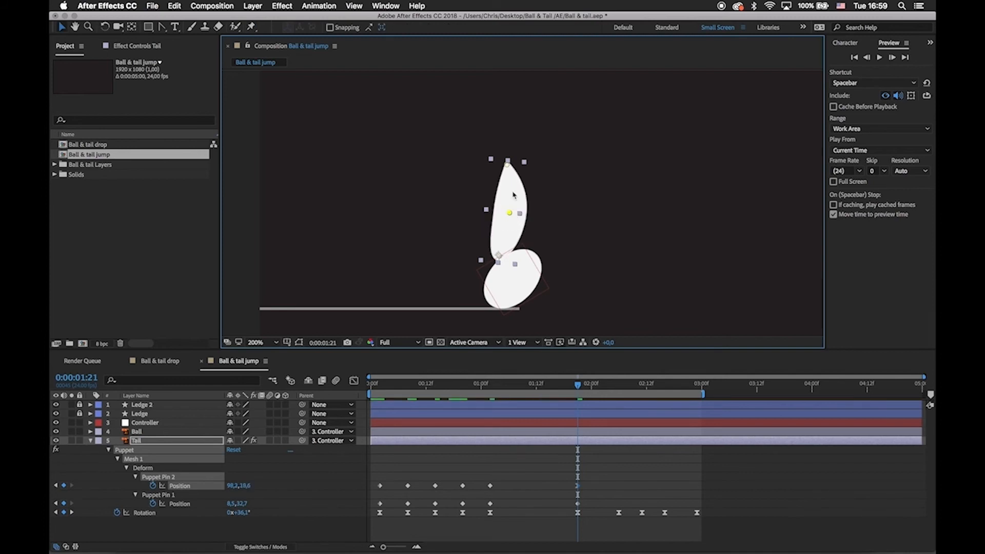
drag(510, 169, 555, 188)
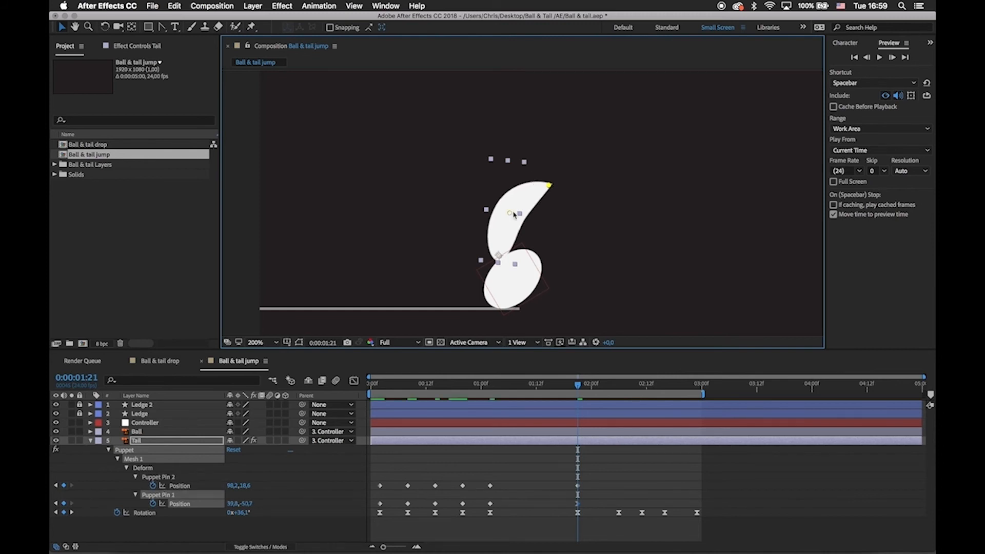
drag(511, 212, 510, 214)
drag(549, 185, 553, 189)
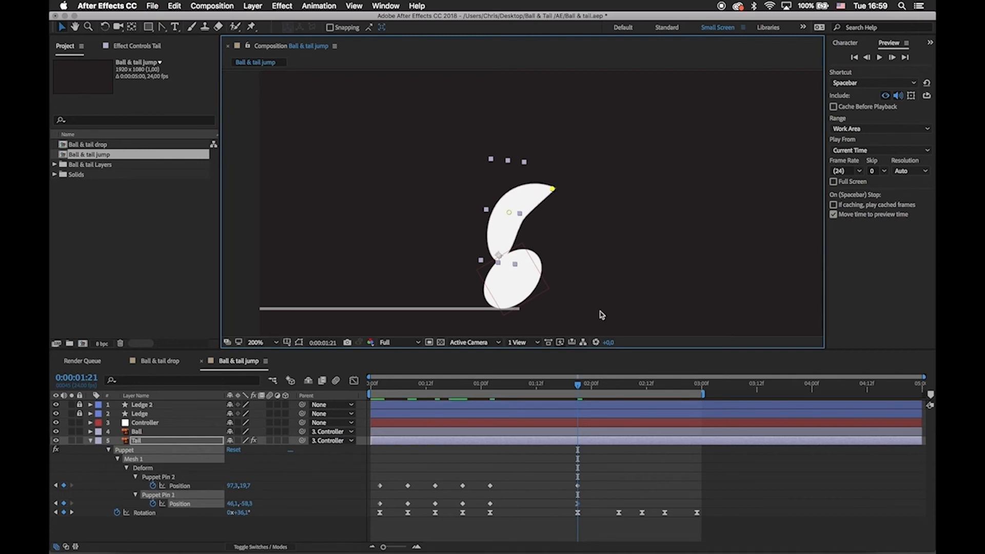
Copy the unbent keyframes of both Tail pins from 0:00:00:02 to 0:00:02:06.
drag(587, 384, 622, 396)
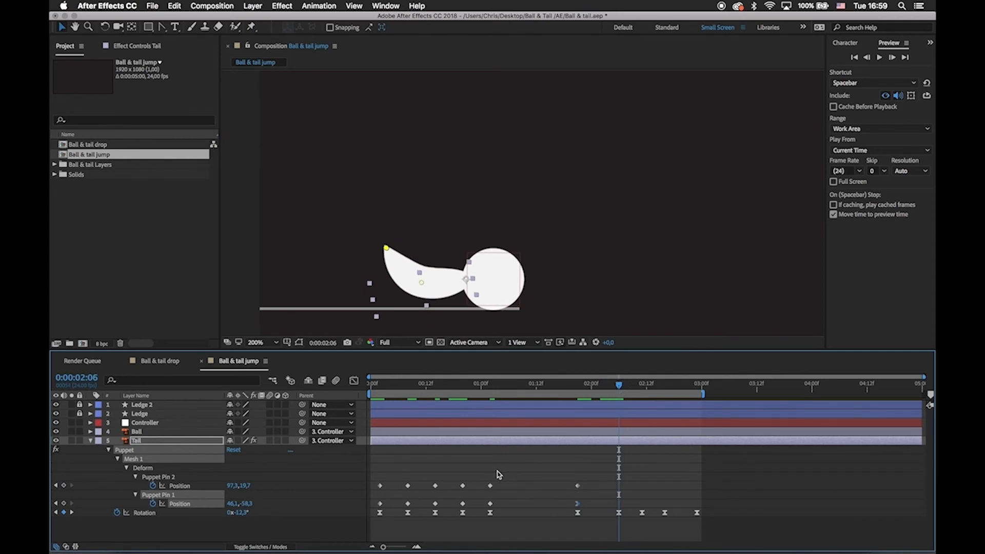
mouse_move(374, 474)
mouse_down()
mouse_move(392, 517)
mouse_move(386, 483)
mouse_up()
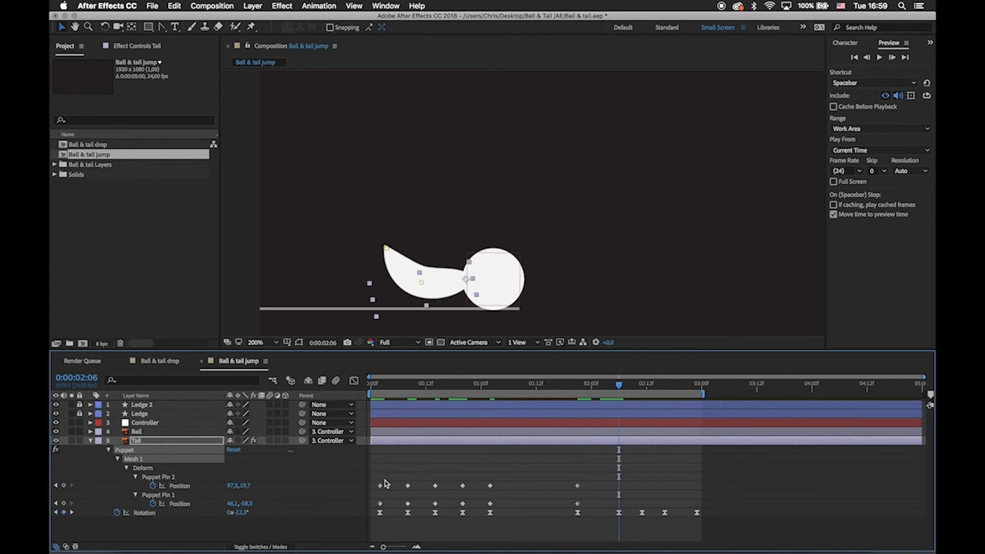
drag(568, 475, 587, 490)
key(super+c)
key(super+v)
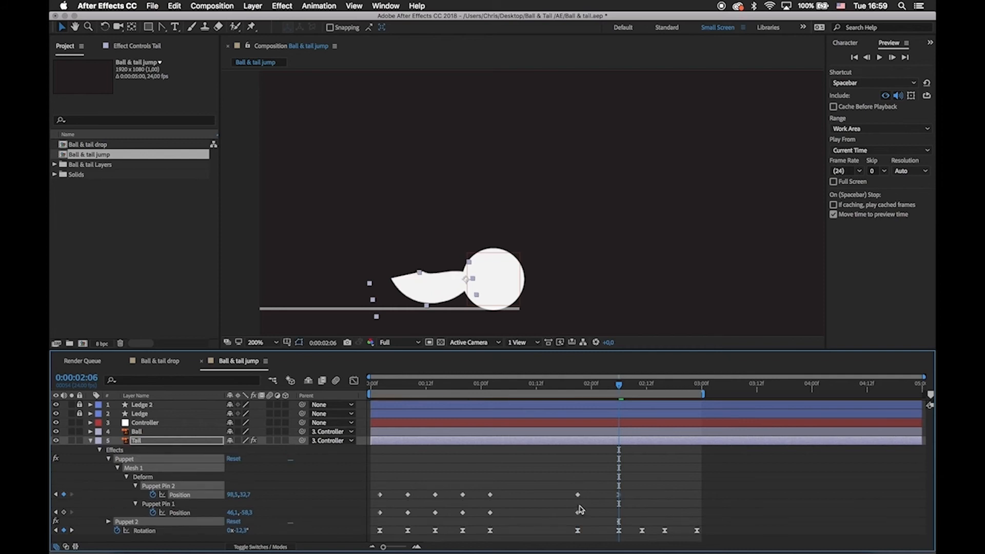
key(super+z)
drag(372, 488, 394, 515)
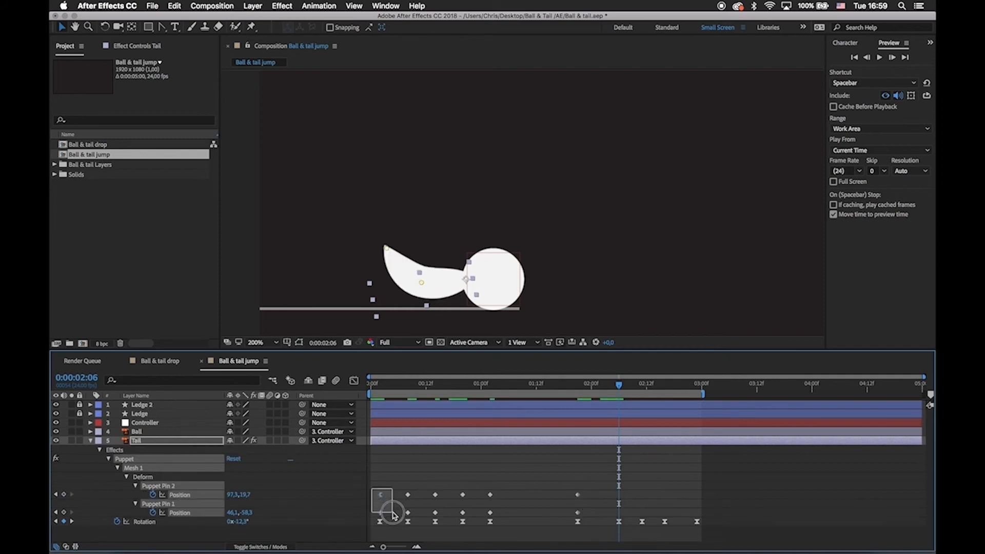
Lower the Tail's tip pin onto the ledge at 0:00:02:06, to about 9.3, 48.2.
click(646, 483)
click(375, 304)
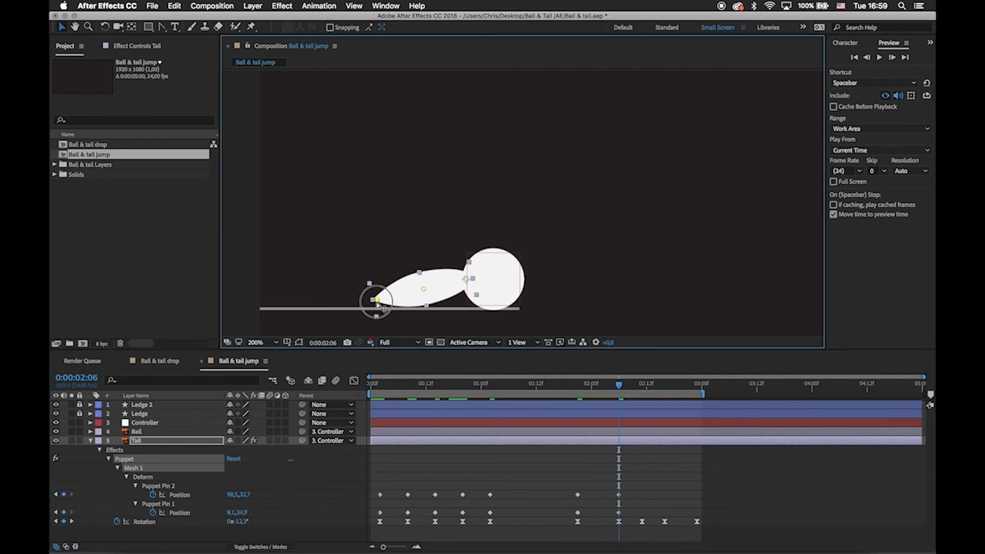
drag(379, 304, 378, 308)
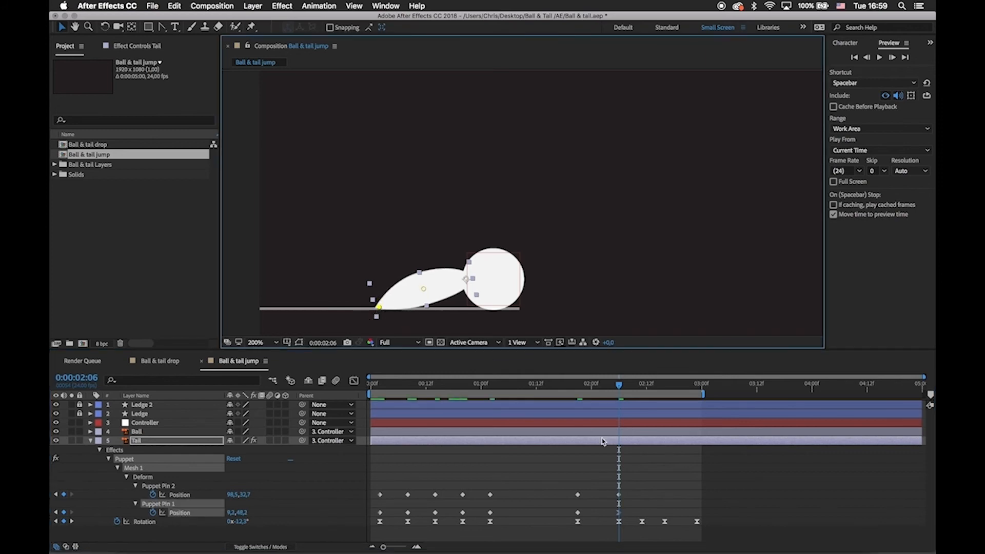
Bend the Tail slightly upward at 0:00:02:11, with the tip pin at about 9.5, 3.9 and the middle pin at about 98.2, 29.7.
drag(619, 389, 645, 397)
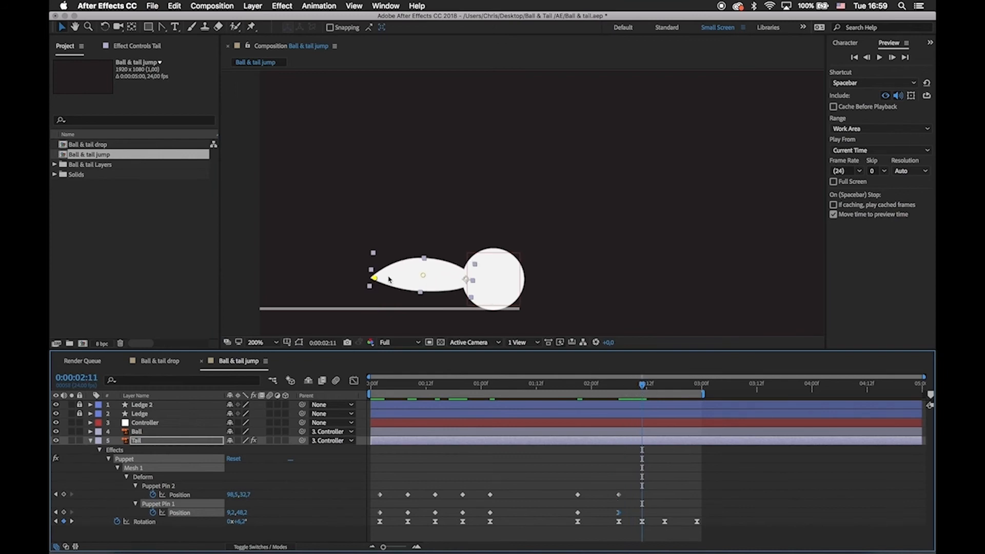
drag(375, 277, 377, 259)
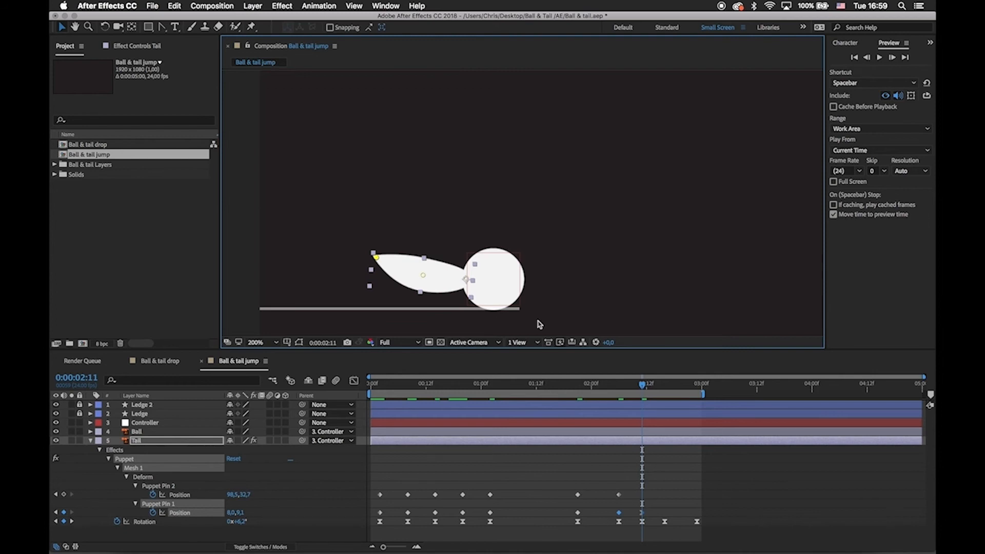
click(424, 275)
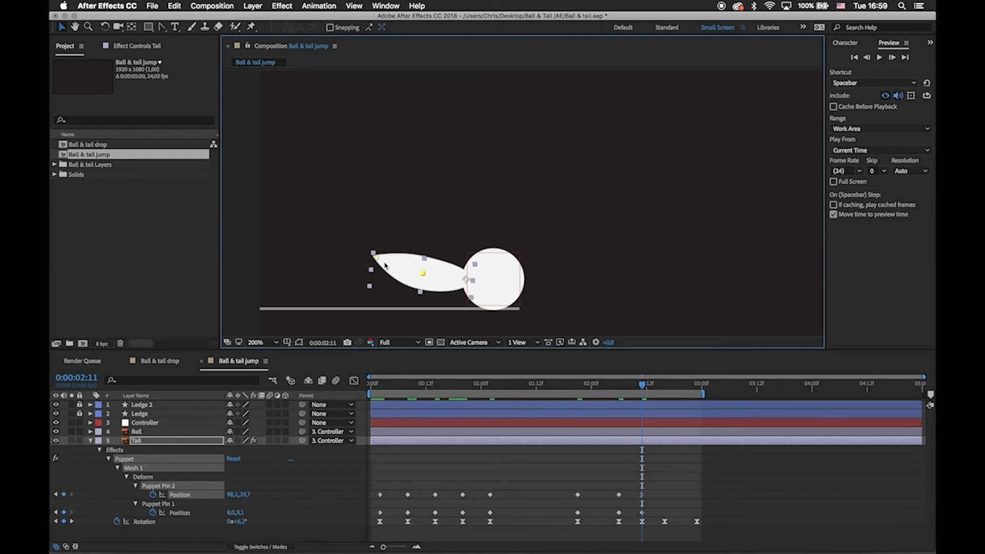
click(378, 256)
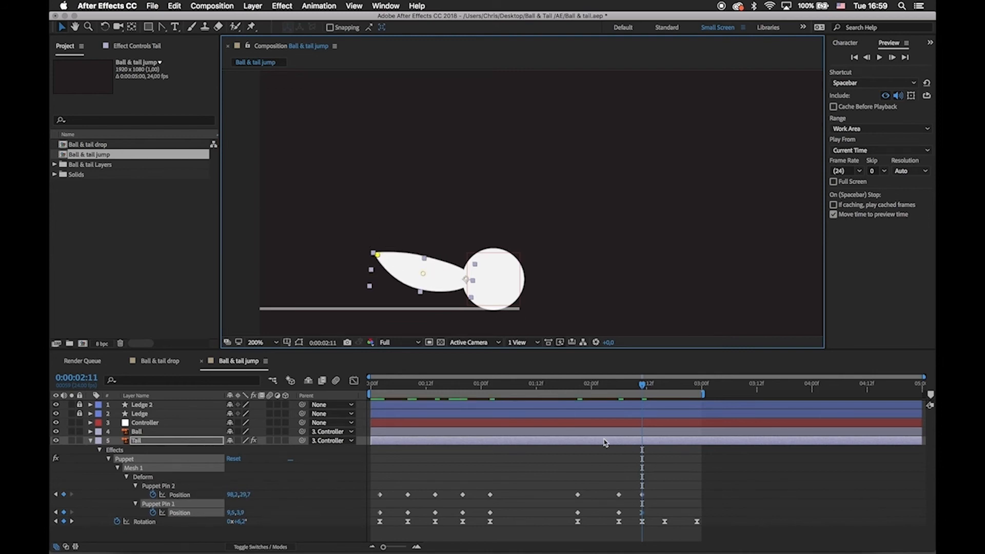
Copy the unbent keyframes of both pins from 0:00:00:02 to 0:00:02:16 to straighten the Tail.
drag(650, 387, 669, 394)
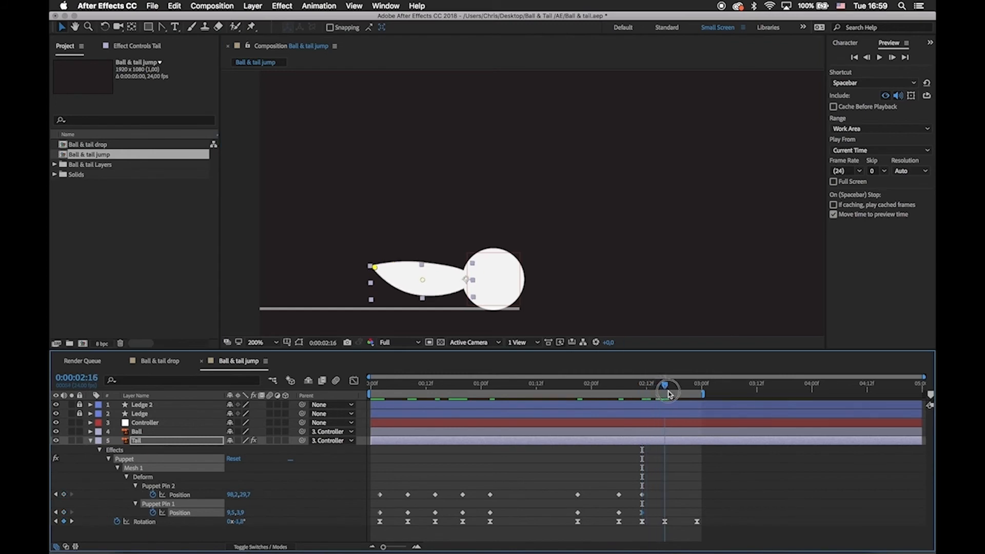
drag(375, 488, 389, 517)
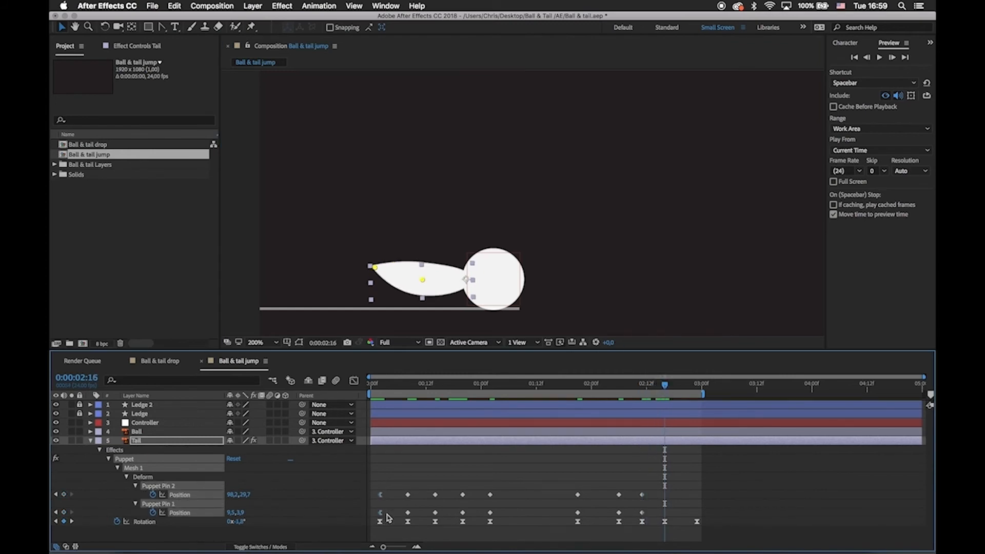
key(ctrl+c)
key(ctrl+v)
click(534, 496)
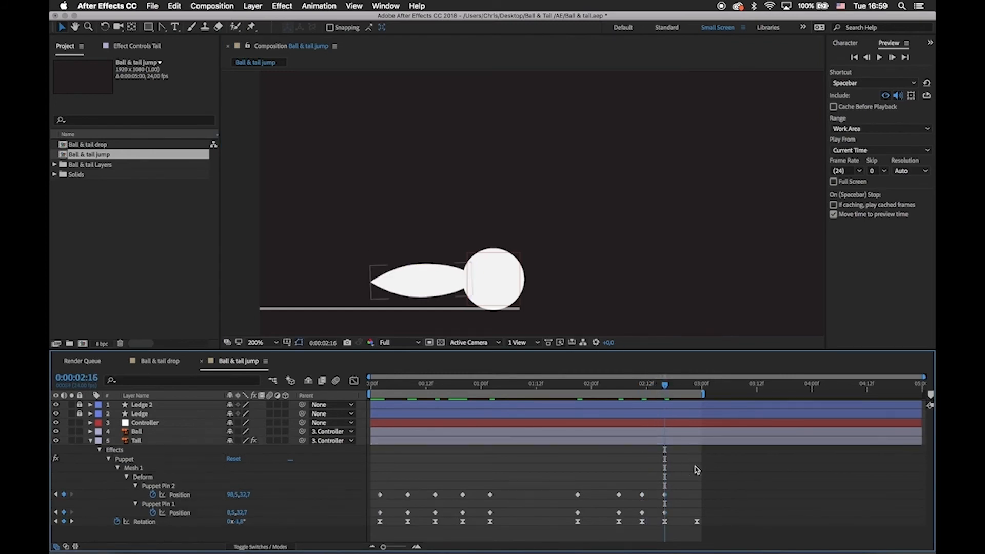
Preview the Tail's bending from the start of the composition and scrub through the jumps.
drag(667, 389, 361, 442)
key(space)
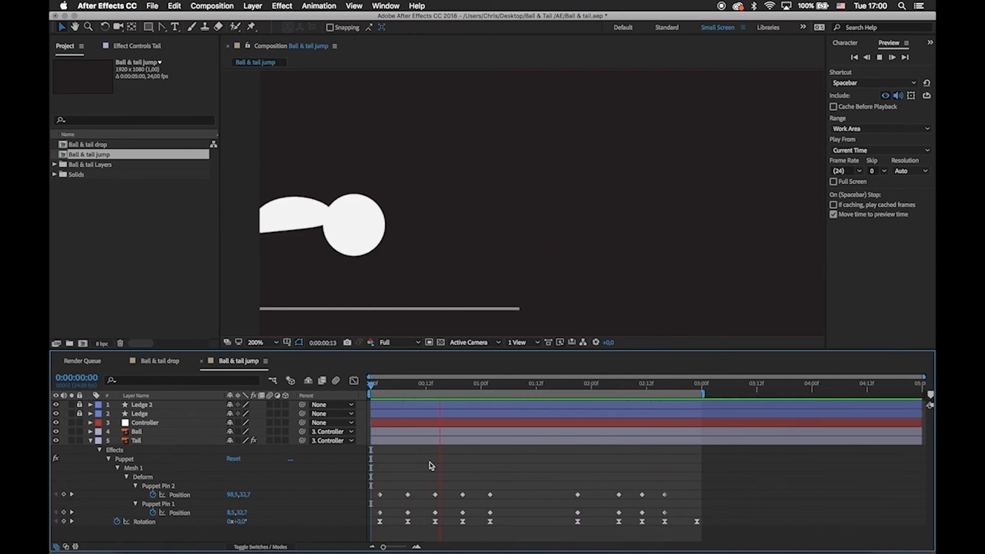
key(space)
drag(442, 386, 468, 418)
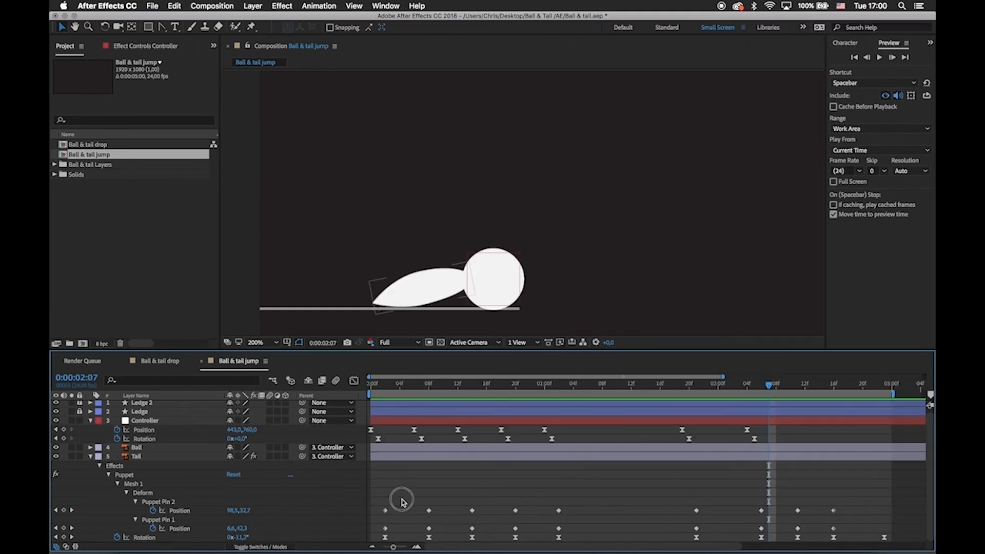
Apply Easy Ease to all Position keyframes of both Puppet pins on the Tail.
drag(379, 498, 847, 531)
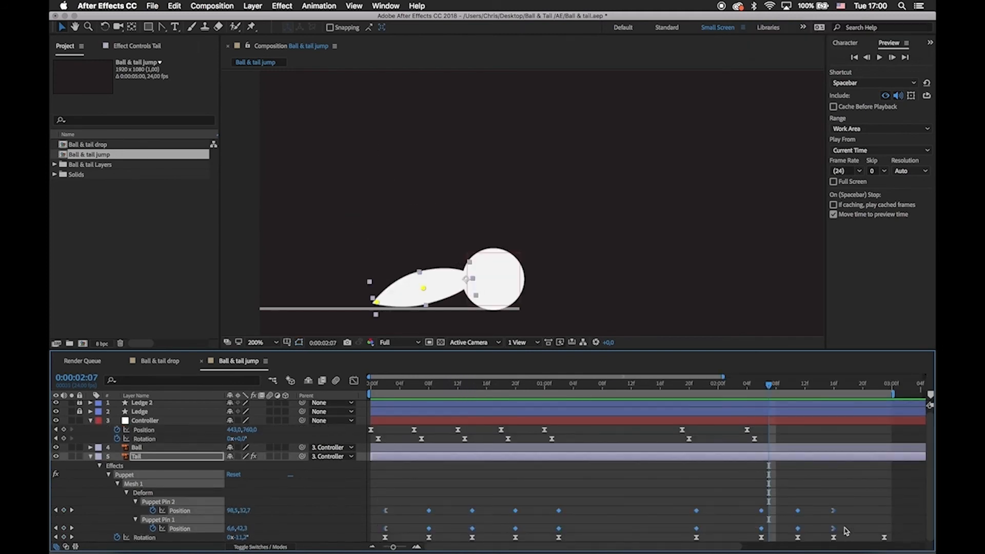
key(comma)
key(space)
drag(719, 244, 647, 255)
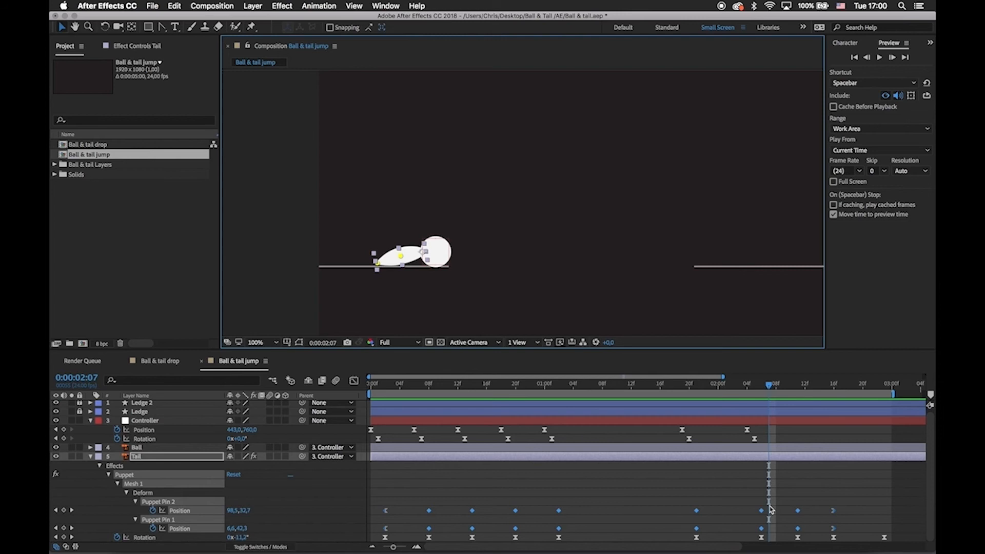
key(F9)
In the speed graph, lengthen the ease handles of both pins' keyframes from 0:00:00:02 to 0:00:01:02 for steeper speed peaks.
click(354, 380)
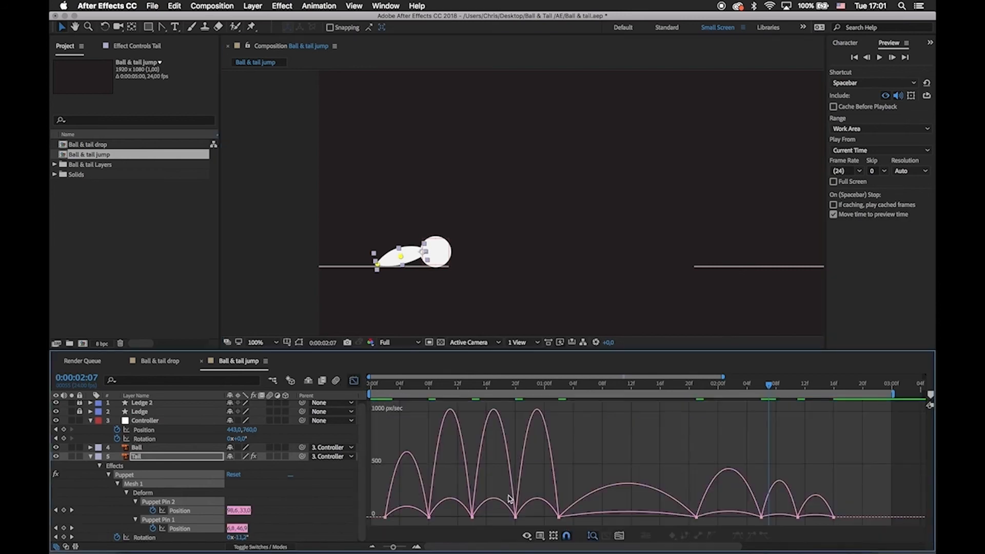
mouse_move(383, 486)
mouse_down()
mouse_move(404, 523)
mouse_move(431, 508)
mouse_move(441, 521)
mouse_move(417, 518)
mouse_move(441, 521)
mouse_up()
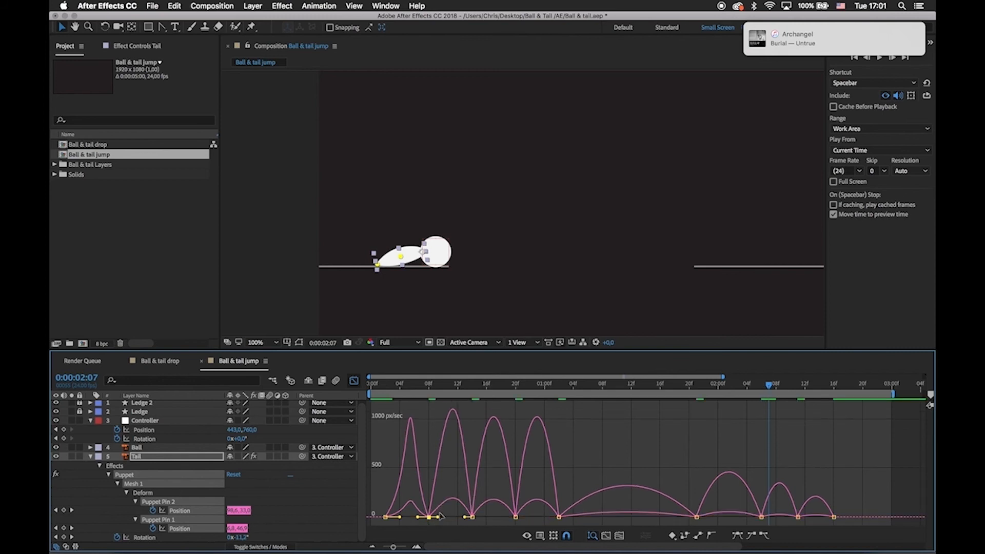
key(super+z)
mouse_move(425, 471)
mouse_down()
mouse_move(525, 526)
mouse_move(574, 527)
mouse_up()
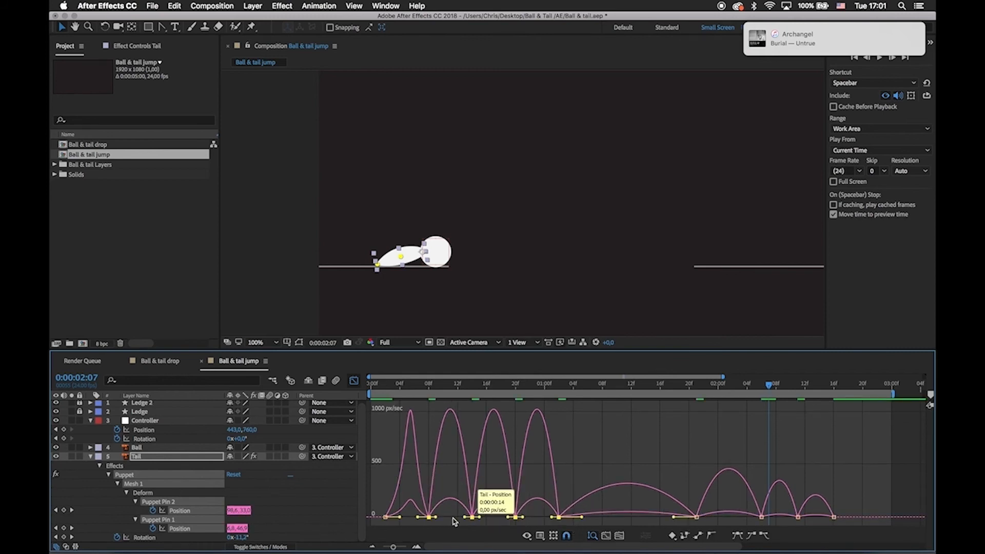
drag(436, 519, 507, 518)
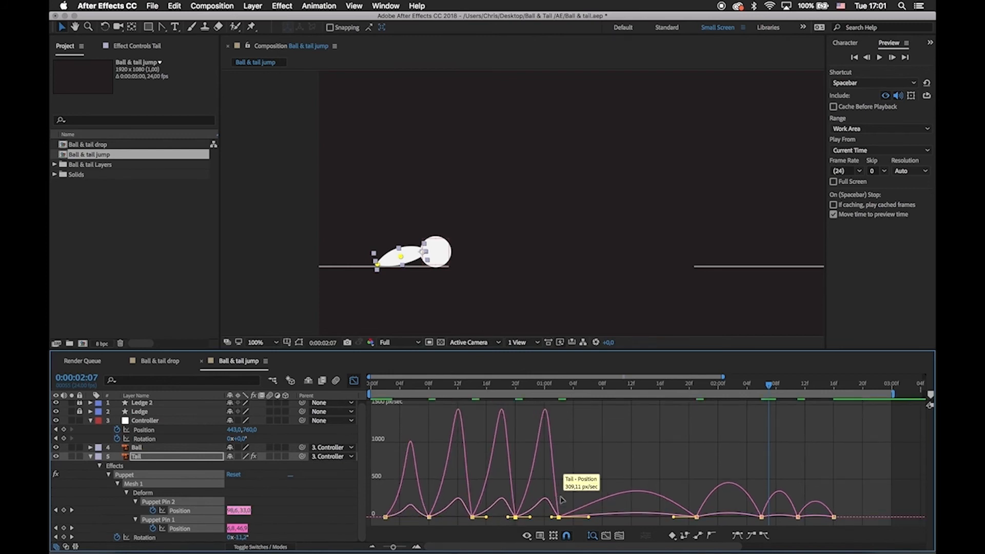
Lengthen the ease handles of the remaining pin keyframes through 0:00:02:16 to sharpen their speed peaks, and return to the keyframe view.
drag(725, 479, 461, 517)
drag(499, 497, 476, 517)
drag(515, 475, 538, 519)
mouse_move(565, 488)
mouse_down()
mouse_move(627, 523)
mouse_move(596, 520)
mouse_move(616, 502)
mouse_move(649, 526)
mouse_move(624, 519)
mouse_up()
drag(636, 485, 687, 517)
click(662, 508)
drag(728, 504, 702, 518)
click(715, 494)
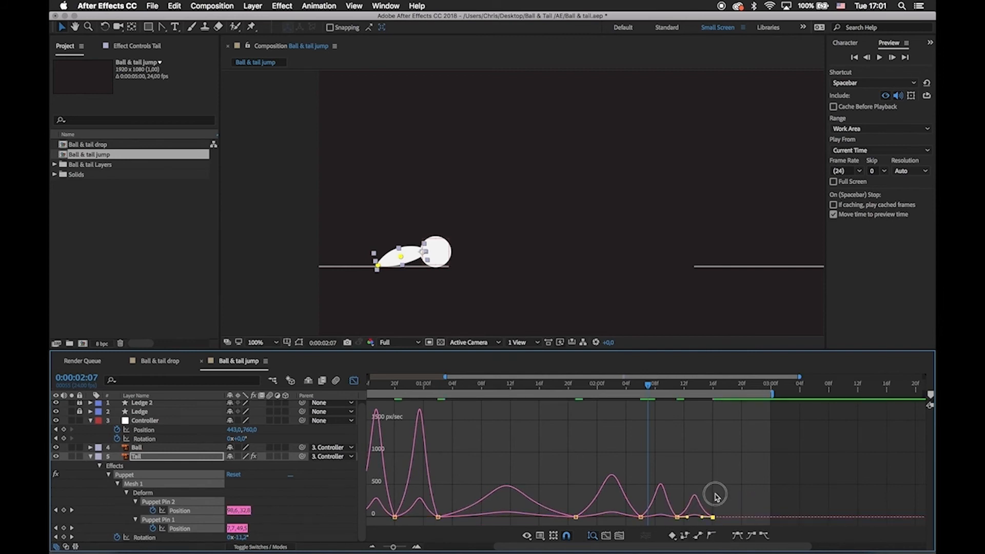
click(355, 381)
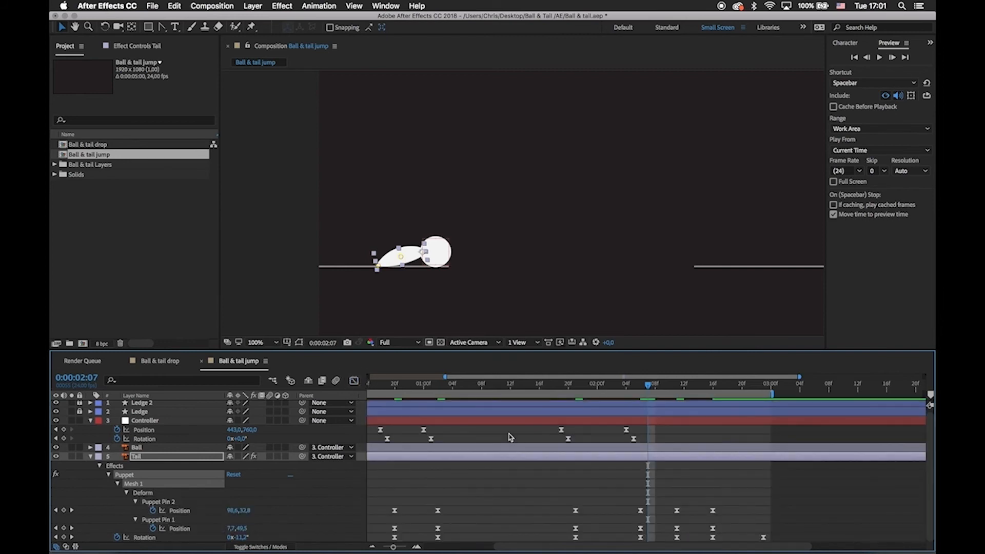
Show the whole composition's timeline and preview the eased Tail animation from the start.
key(minus)
click(557, 486)
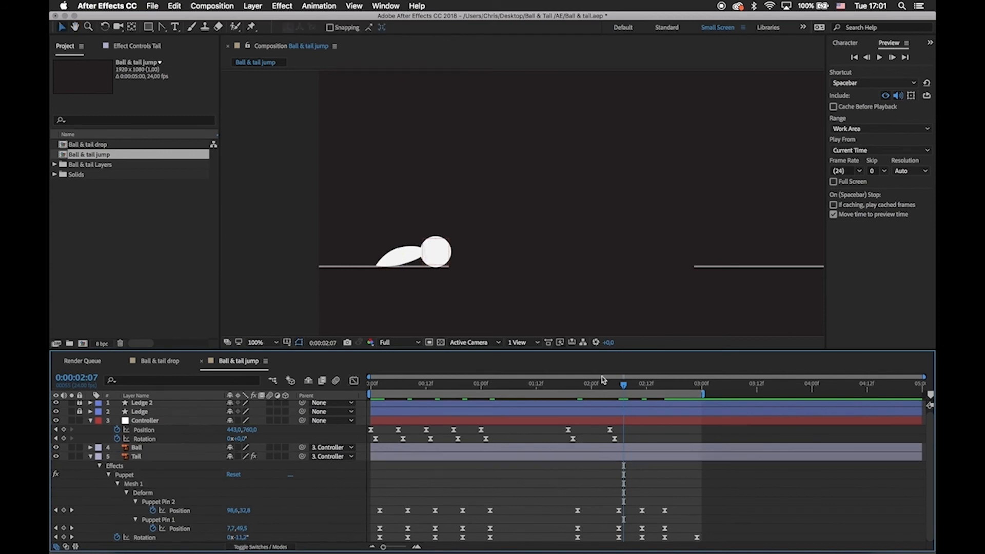
drag(604, 380, 345, 388)
key(space)
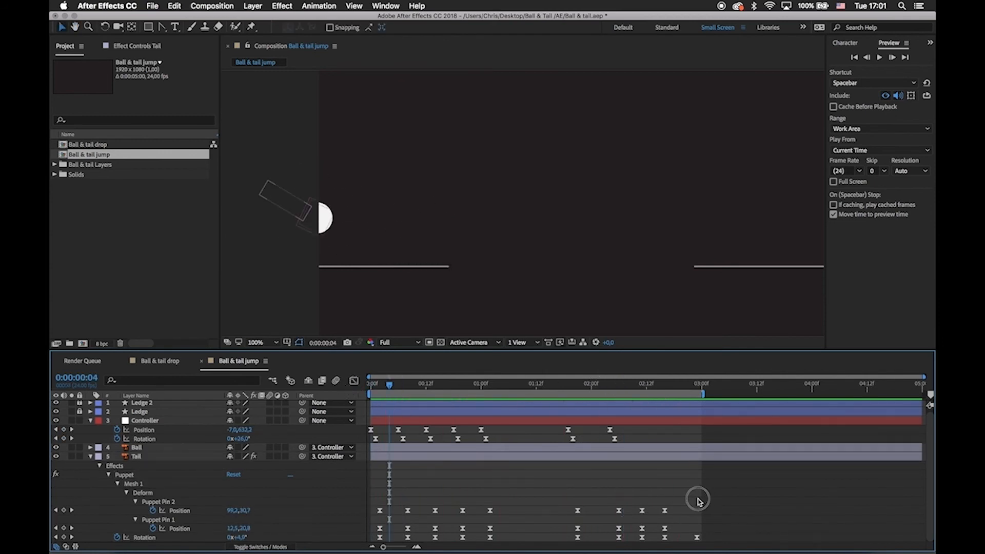
Shift all Position keyframes of both Puppet pins two frames later so they start at 0:00:00:04.
drag(700, 500, 374, 532)
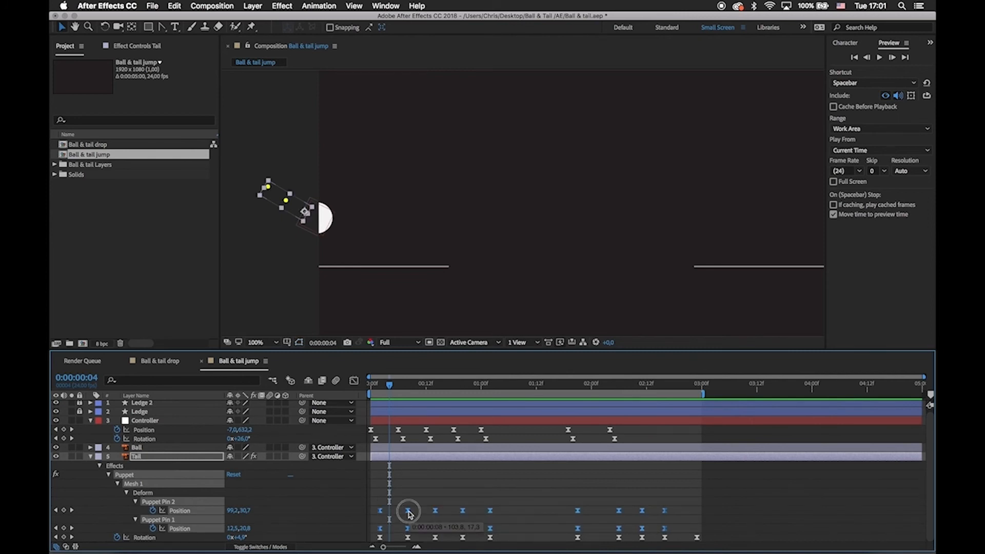
drag(413, 514, 416, 512)
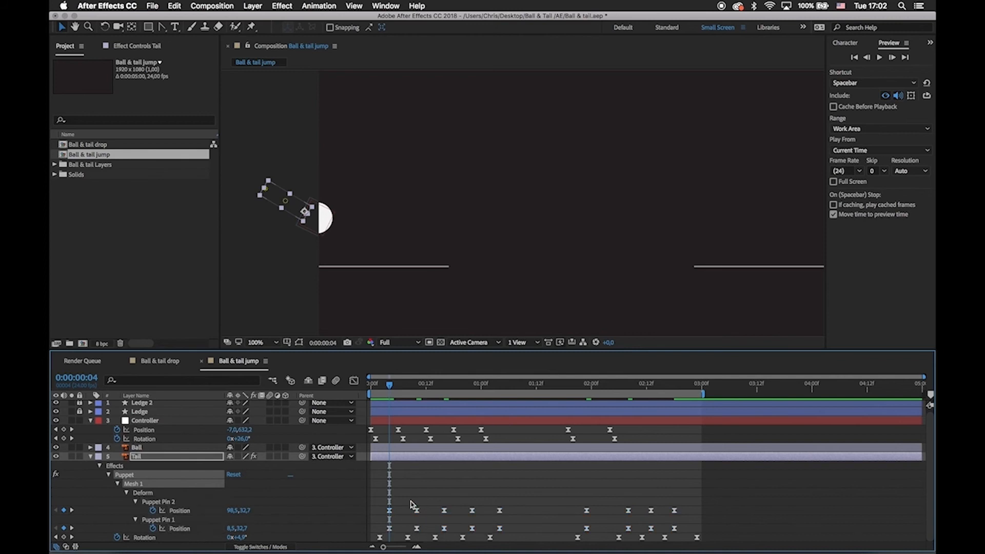
click(390, 511)
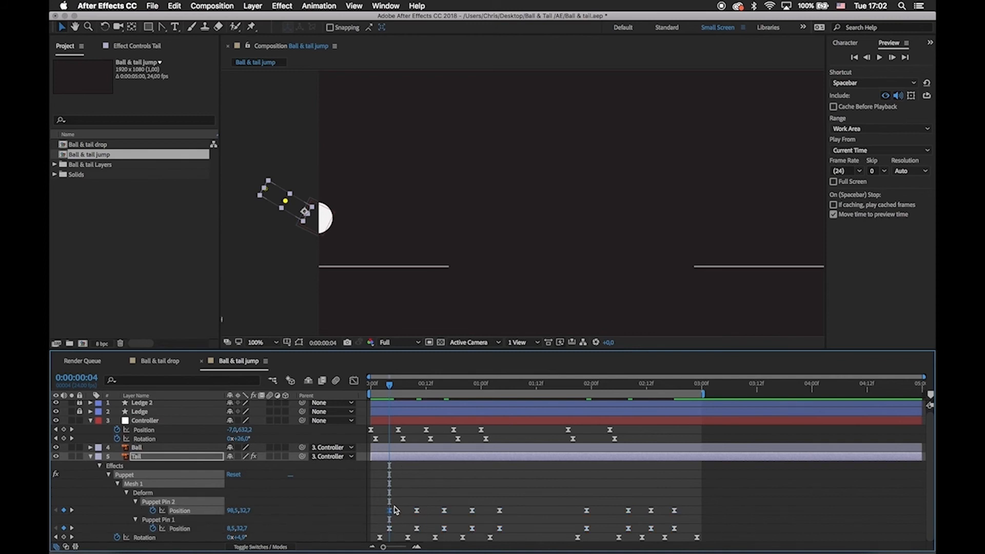
click(390, 529)
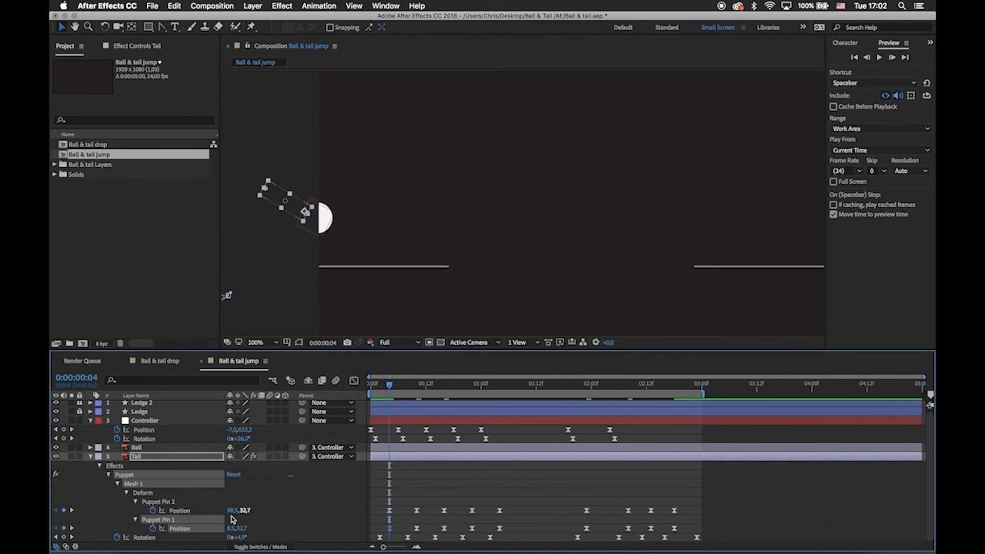
Reorder Puppet Pin 1 above Puppet Pin 2 and shift Pin 1's keyframes two more frames later, starting at 0:00:00:06.
drag(158, 523, 157, 500)
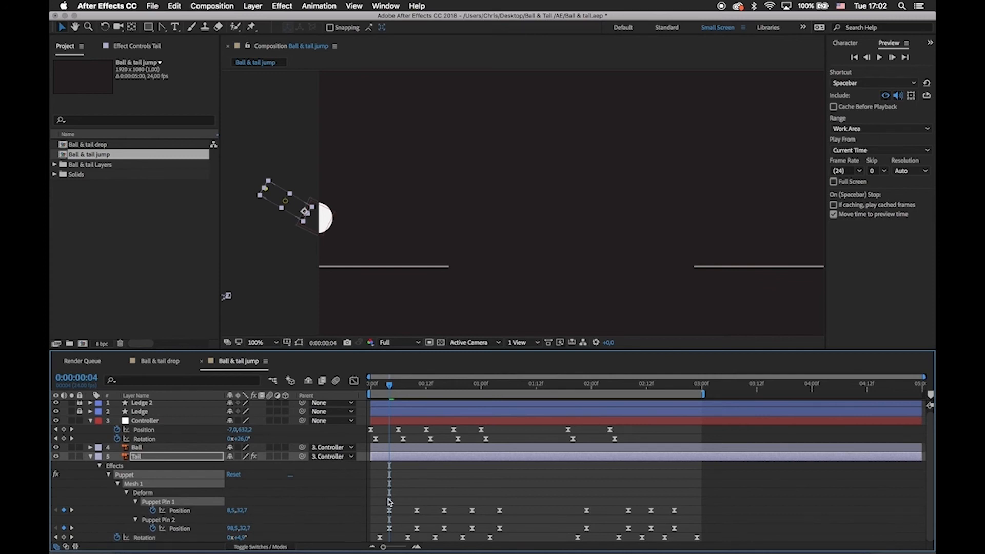
drag(388, 500, 679, 515)
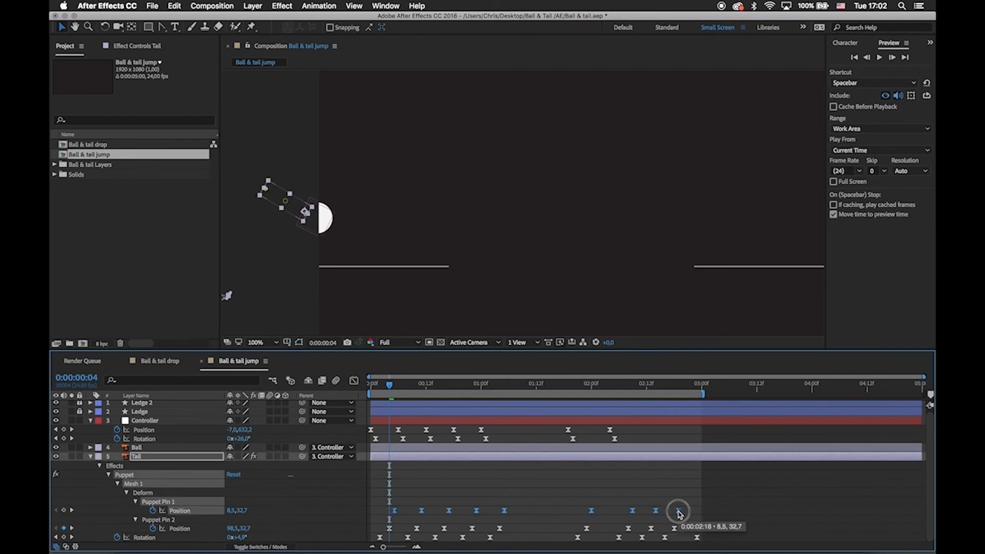
click(706, 511)
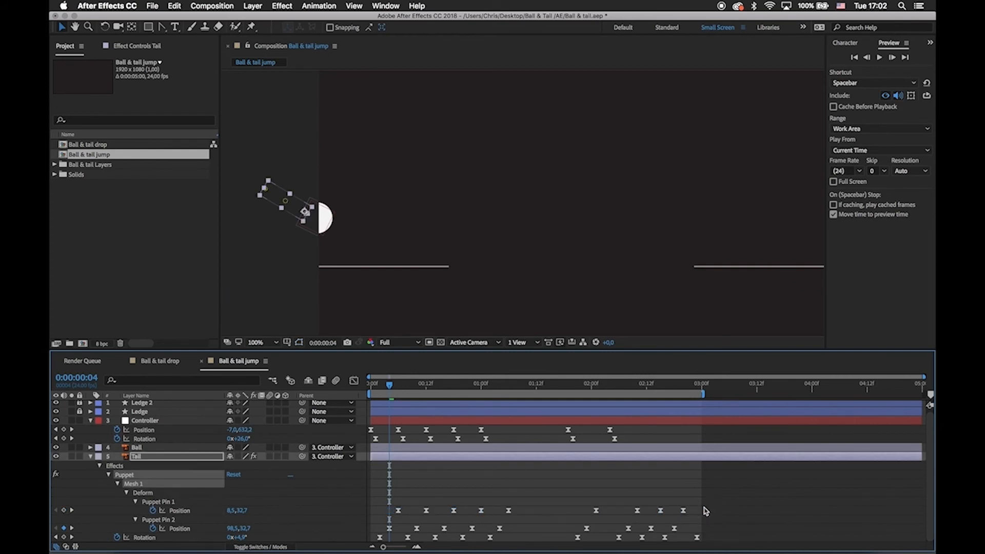
Preview the animation from the start with the offset pin keyframes.
key(Home)
key(space)
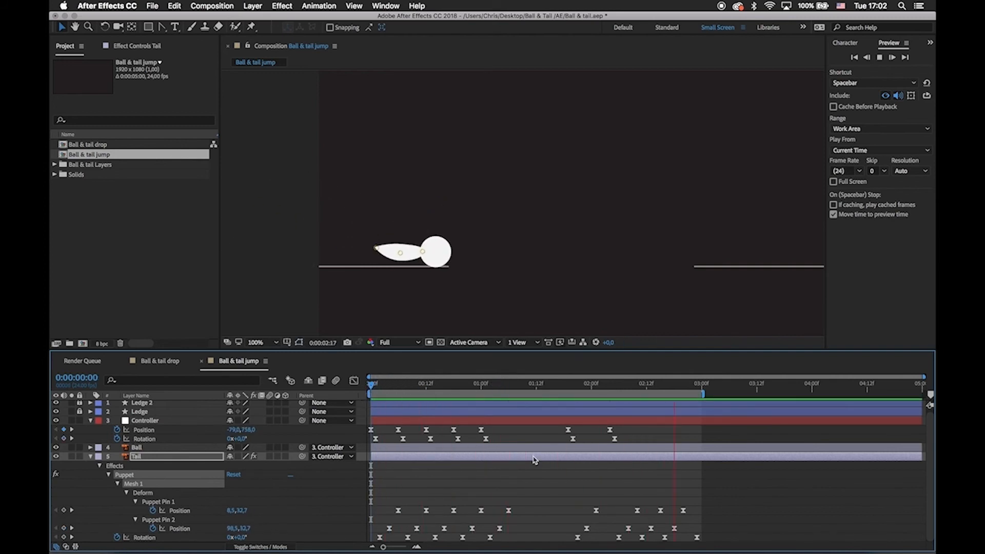
click(631, 490)
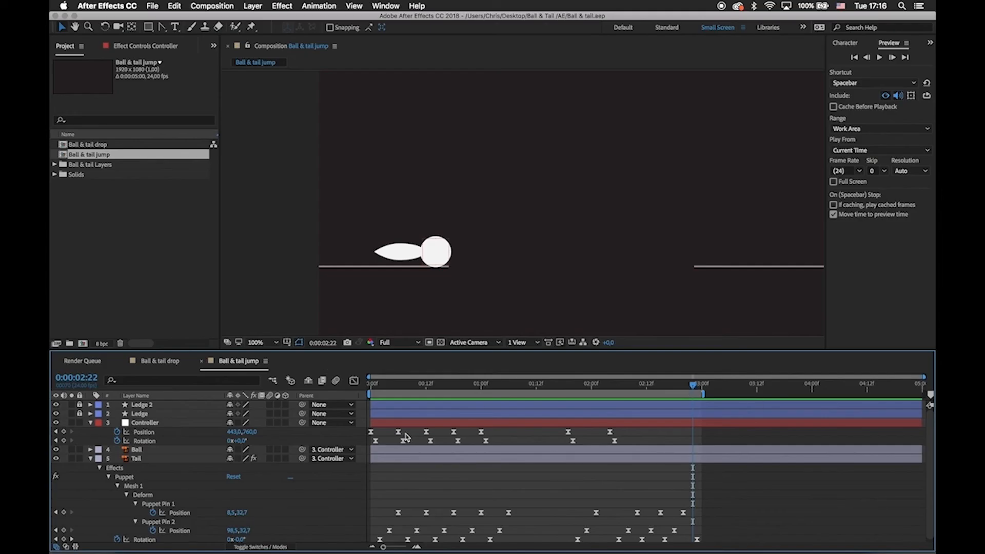
Set the duration of the Ball & tail jump composition to 10 seconds.
key(super+k)
click(430, 274)
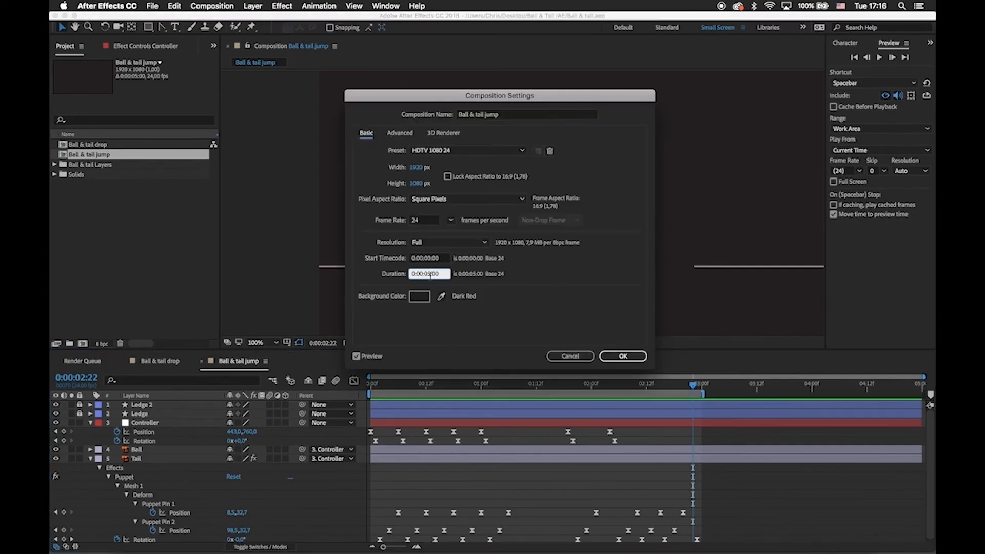
text(10)
key(Return)
Extend the out-points of all five layers, including both Ledges, to the end of the 10-second composition.
drag(648, 377, 925, 397)
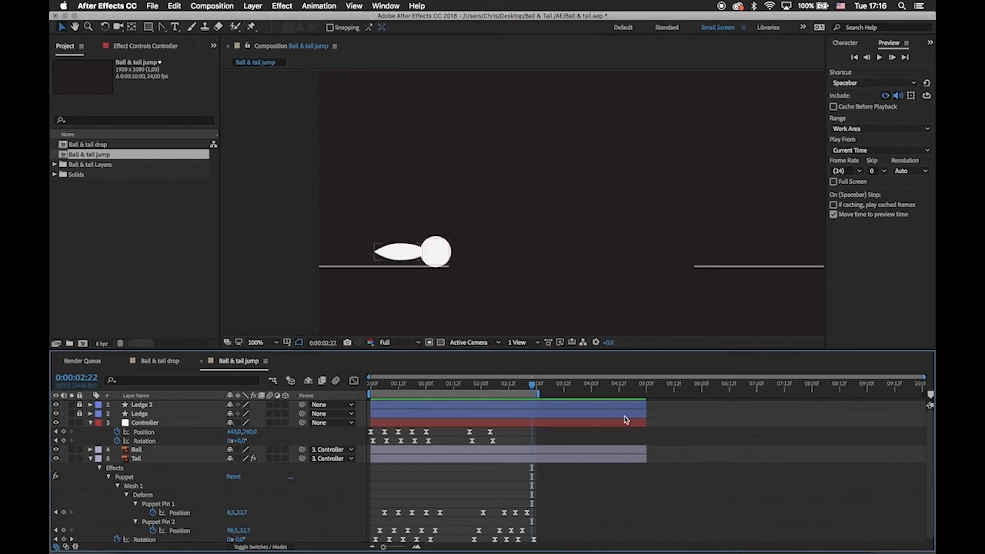
drag(603, 387, 920, 407)
key(u)
key(super+a)
key(super+z)
drag(613, 416, 822, 419)
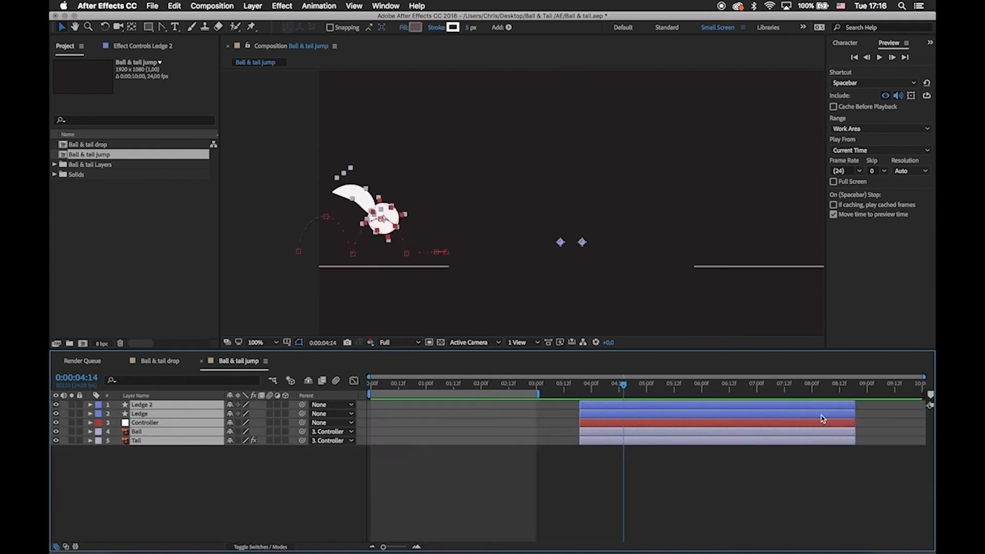
key(super+z)
drag(645, 430, 926, 432)
click(713, 516)
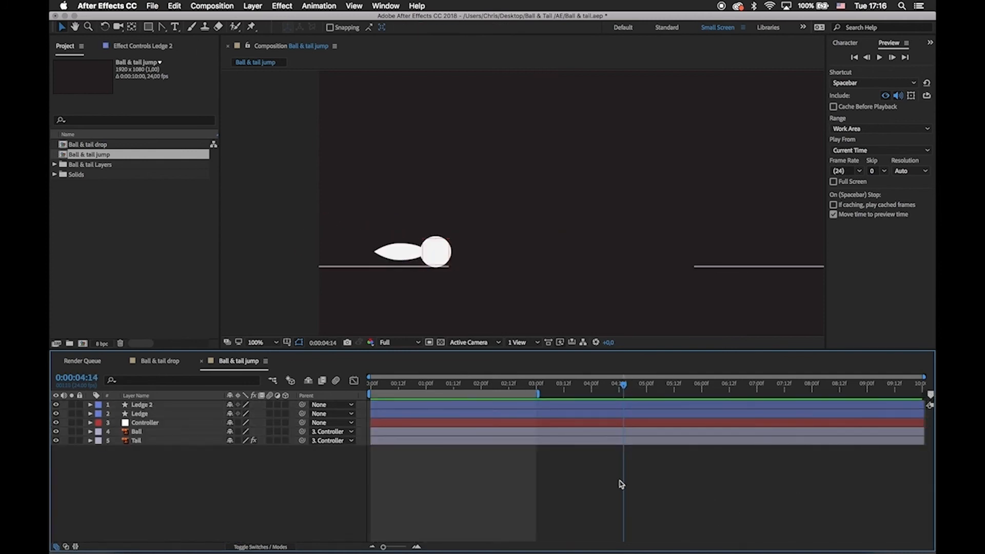
Preview the animation and reveal the keyframed properties of all layers, keeping both ledges in view.
key(space)
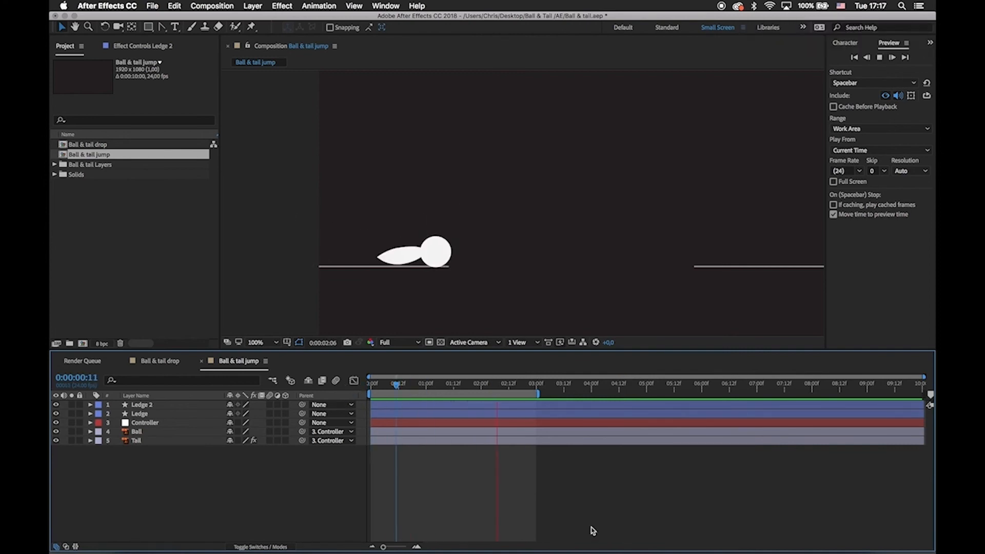
key(u)
click(517, 394)
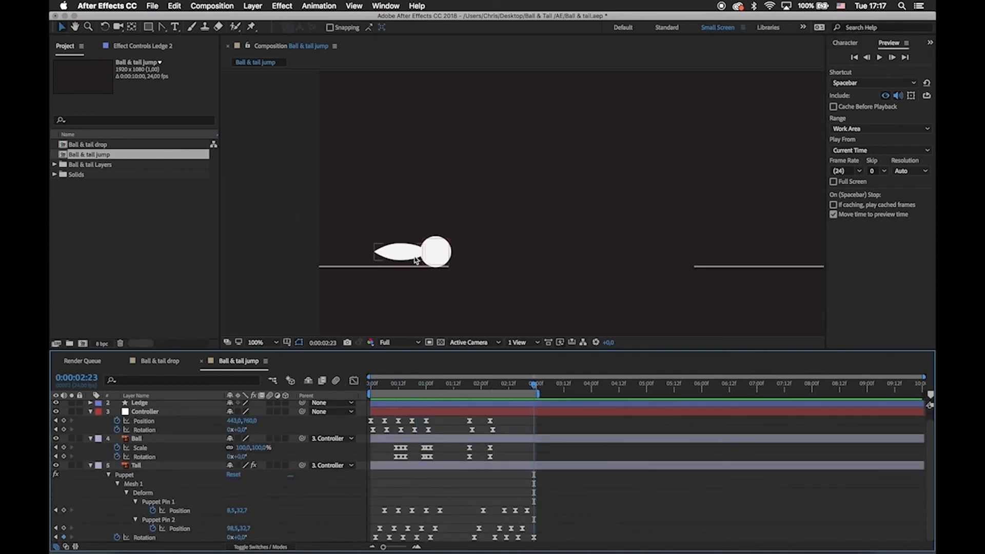
drag(716, 221, 675, 222)
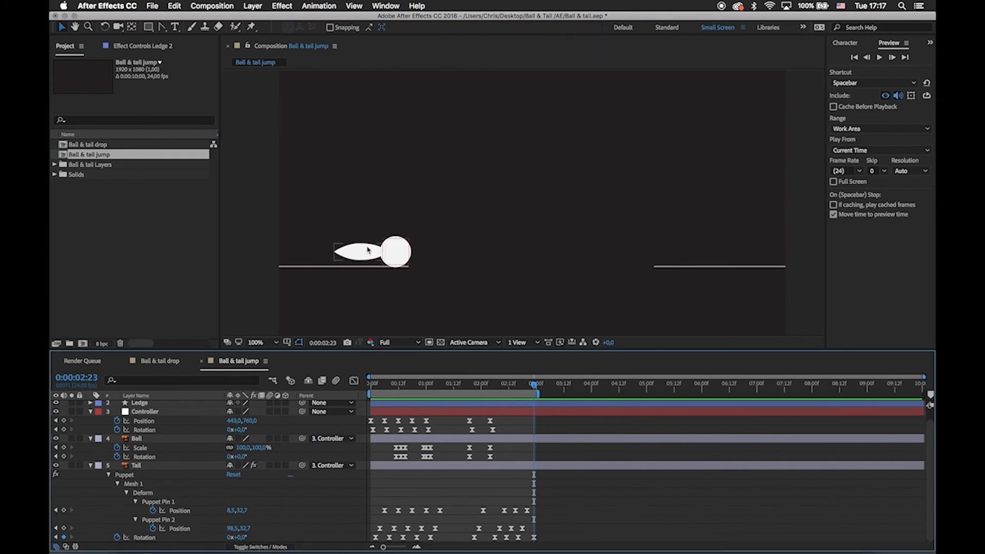
Hold the Controller's resting place by copying its last Position keyframe (443, 760) to 0:00:02:18.
click(501, 413)
drag(533, 391, 519, 395)
click(473, 310)
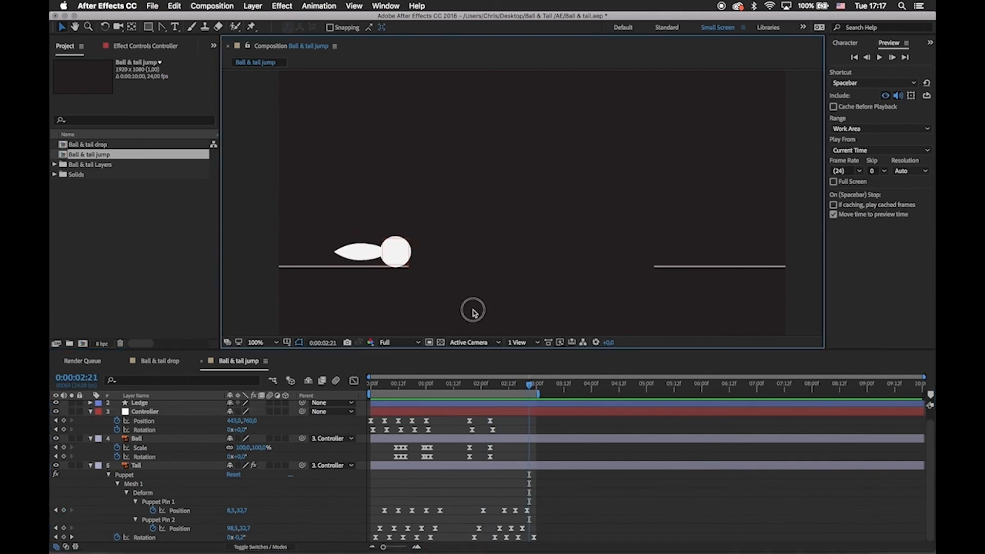
click(396, 252)
click(515, 386)
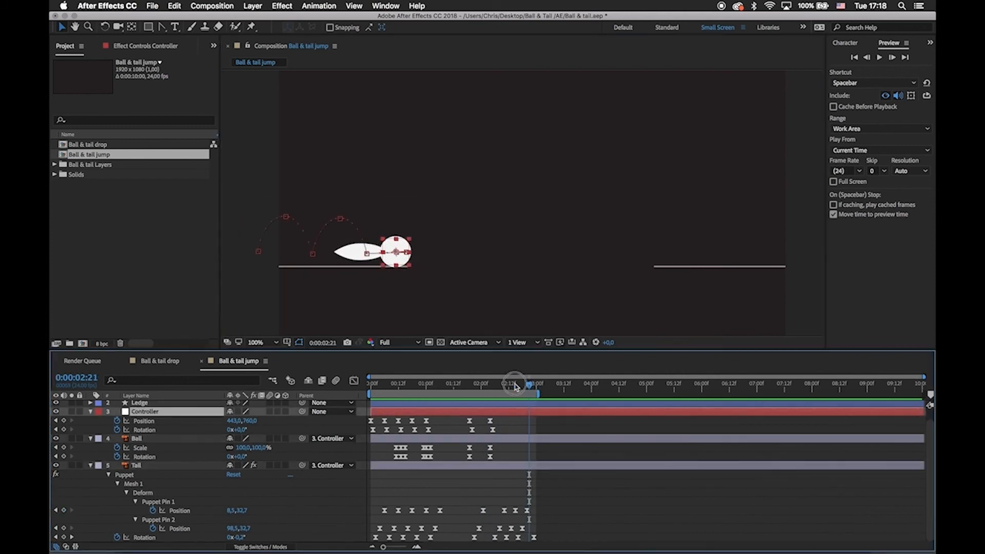
click(490, 421)
key(super+c)
key(super+v)
click(382, 267)
click(397, 250)
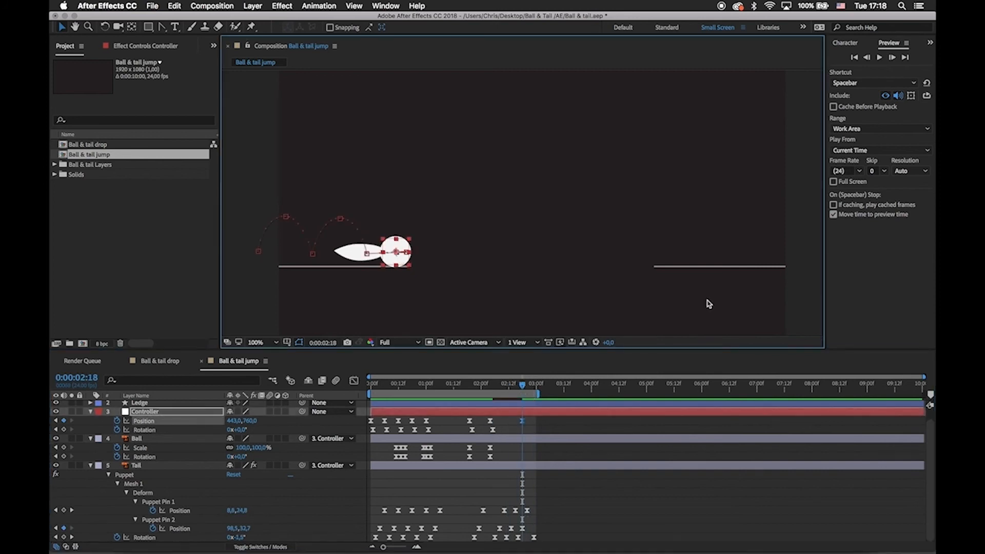
Extend the work area to nearly 6 seconds and key the Controller slightly backward at 0:00:03:03, Position about 413, 762.
scroll(499, 312, up, 1)
scroll(575, 236, down, 1)
drag(499, 312, 519, 242)
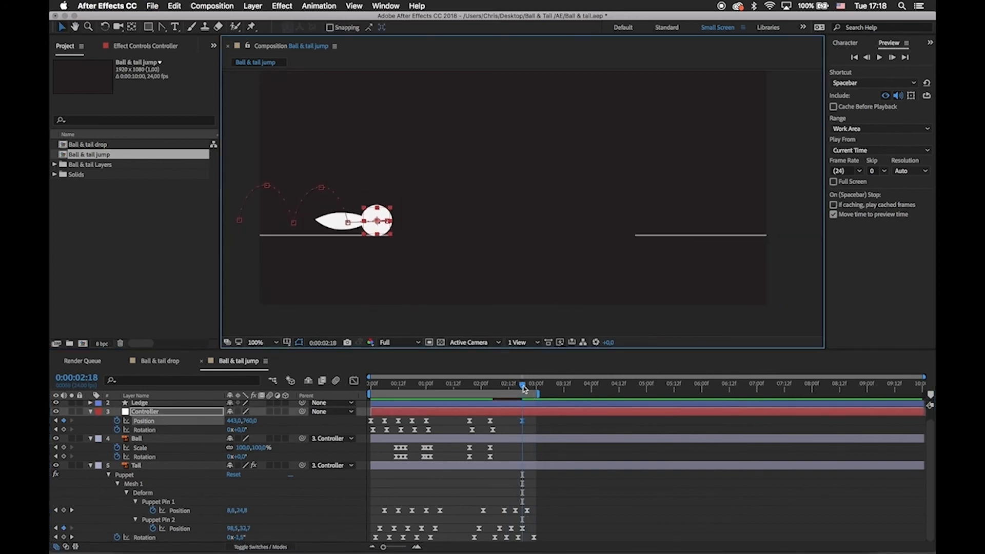
drag(537, 395, 688, 413)
drag(435, 246, 436, 280)
drag(523, 388, 544, 385)
drag(386, 247, 437, 254)
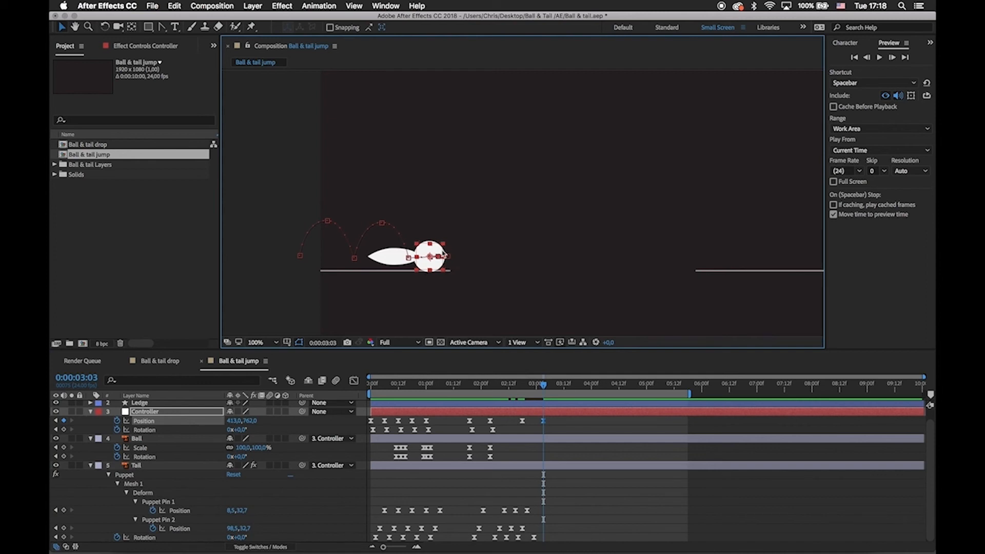
click(439, 252)
Key the peak of the jump at 0:00:04:12 by raising the Controller between the ledges to Position about 905, 334.
click(552, 425)
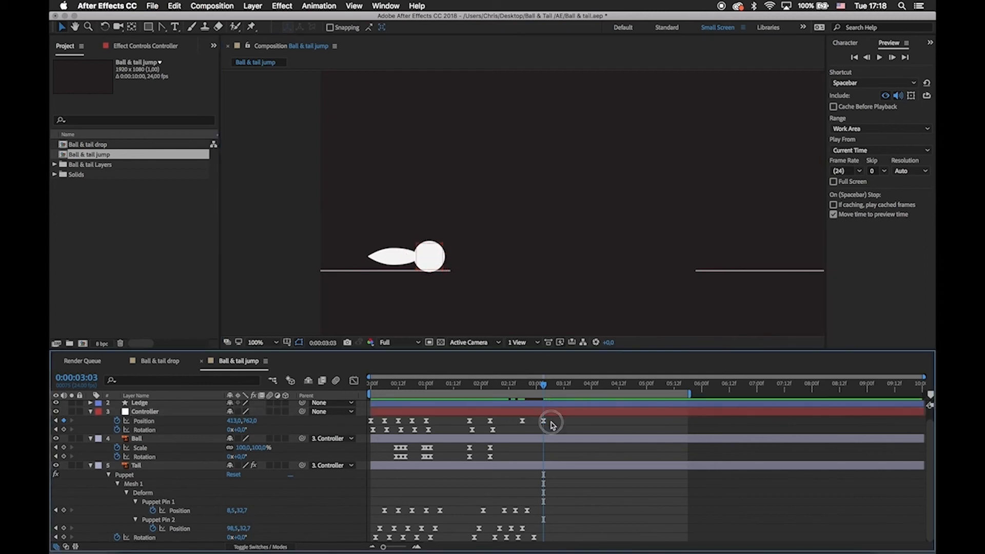
click(440, 409)
drag(431, 264, 558, 177)
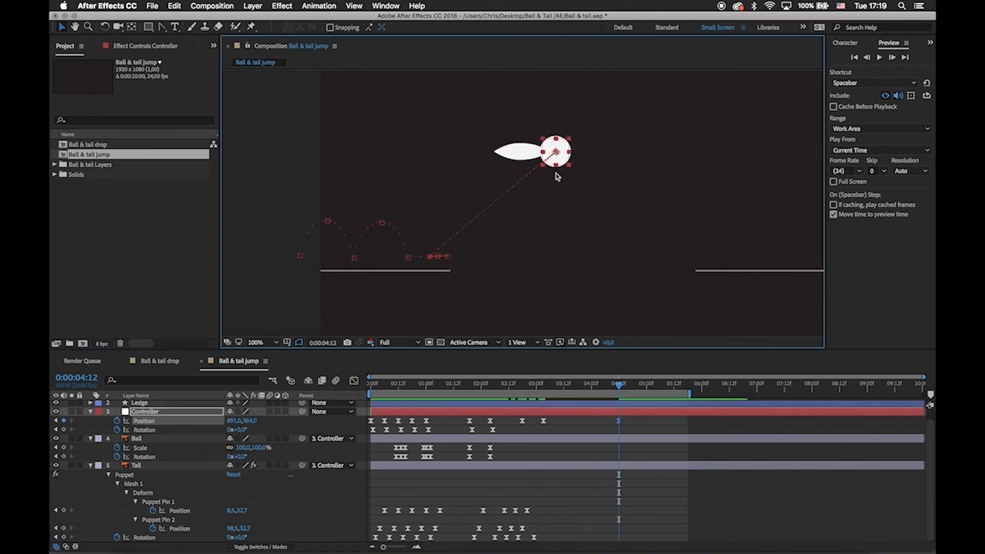
key(super+z)
drag(441, 245, 568, 133)
Lengthen the work area past 6 seconds and key the landing on the second ledge at 0:00:05:21, Position about 1471, 758.
click(678, 386)
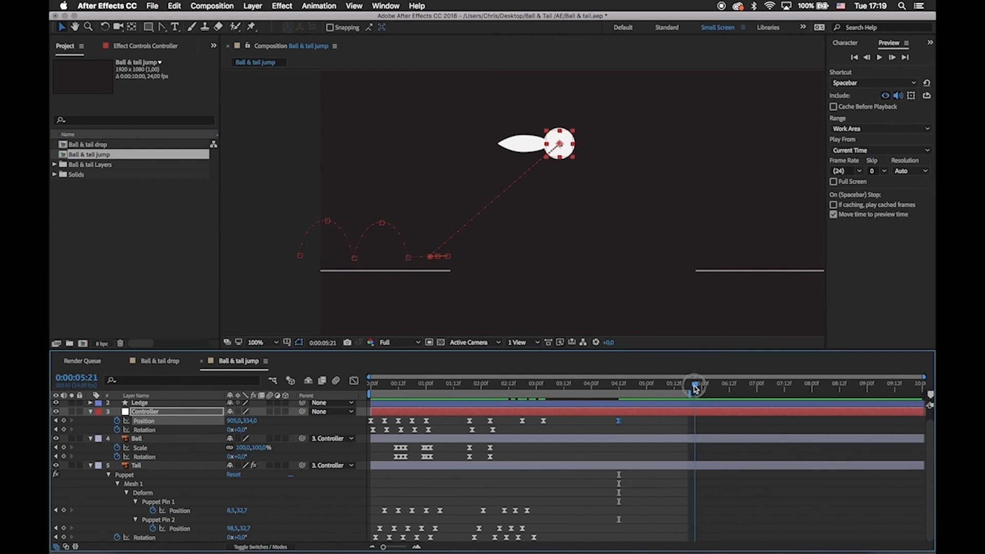
drag(694, 387, 726, 390)
drag(572, 149, 722, 260)
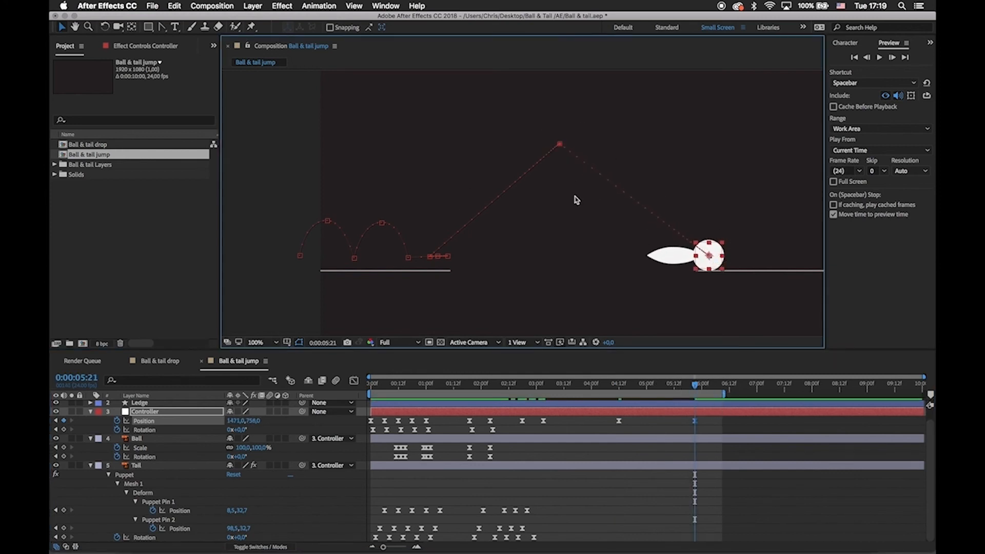
Curve the Controller's motion path at the jump's peak into a smooth arc and extend the work area past 7 seconds.
drag(581, 156, 552, 149)
key(g)
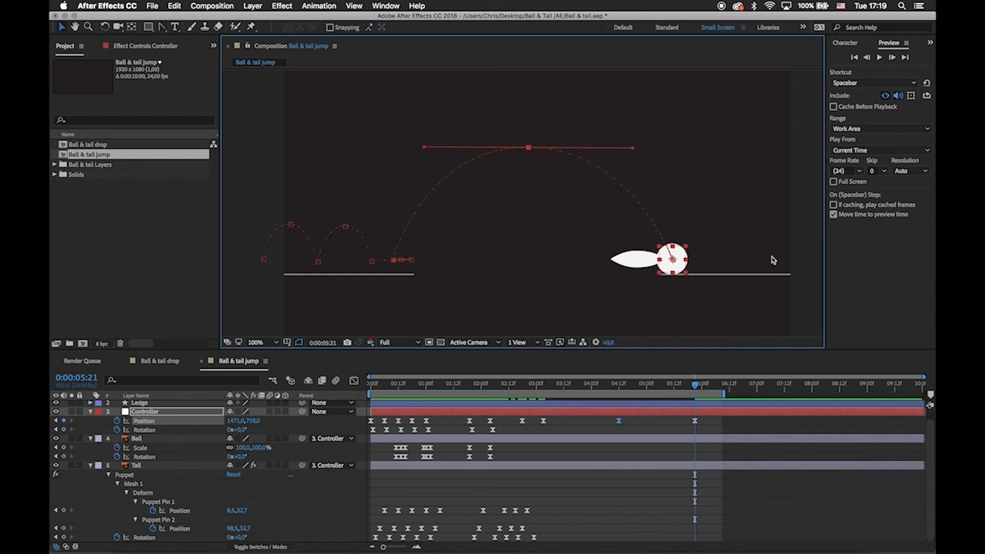
drag(724, 287, 621, 209)
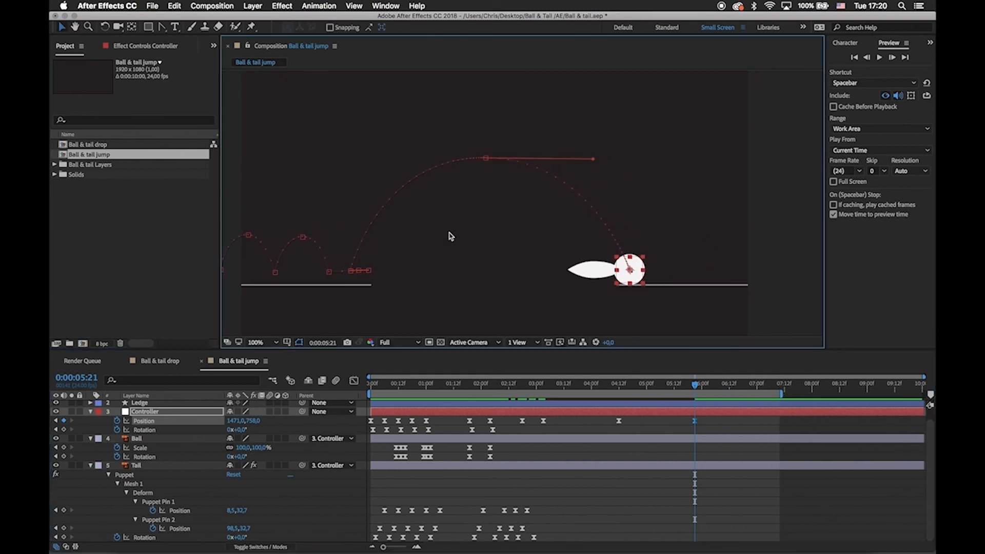
drag(723, 257, 724, 257)
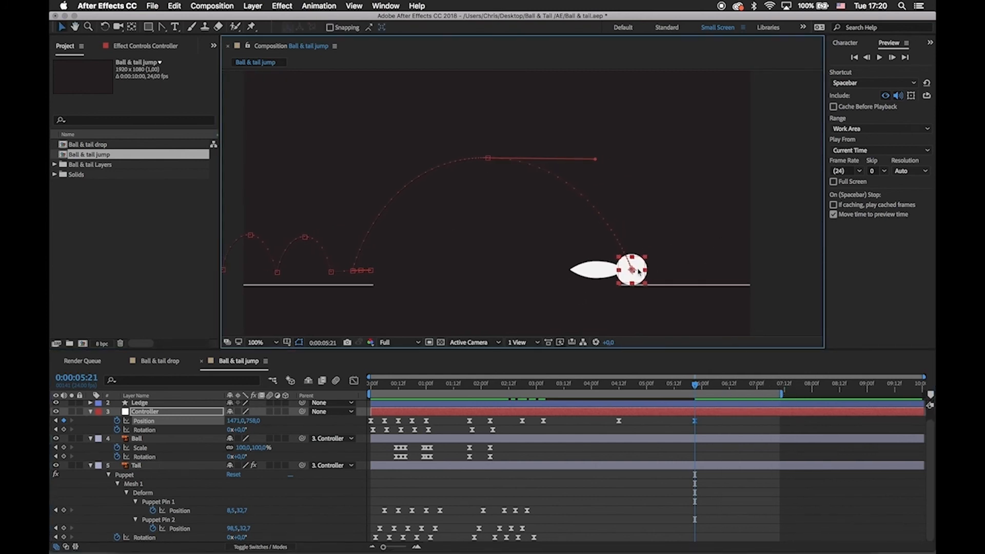
drag(638, 264, 619, 264)
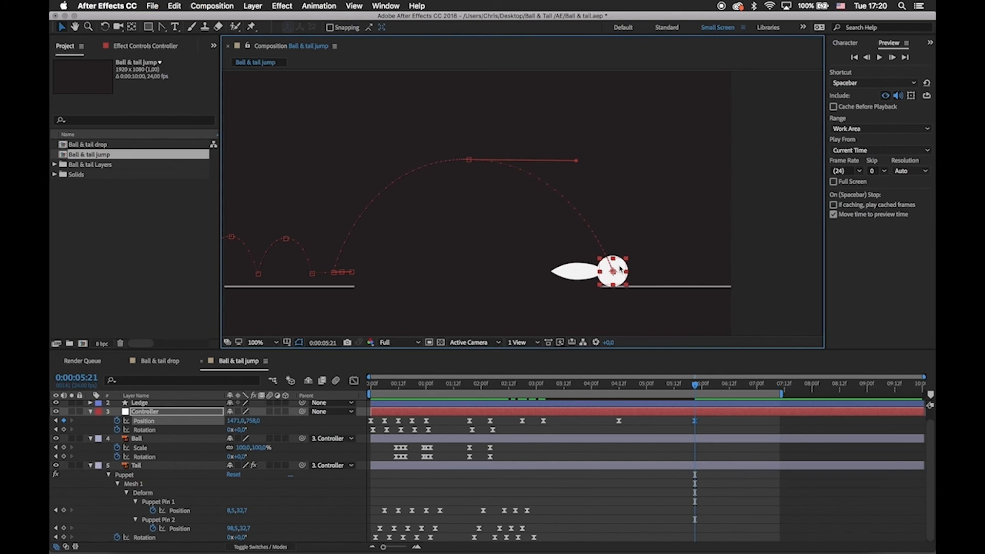
Key a small bounce on the second ledge, peaking at Position about 1585, 590 and landing at 0:00:06:18 near 1699, 754.
drag(697, 387, 713, 388)
drag(630, 271, 660, 226)
drag(721, 385, 742, 388)
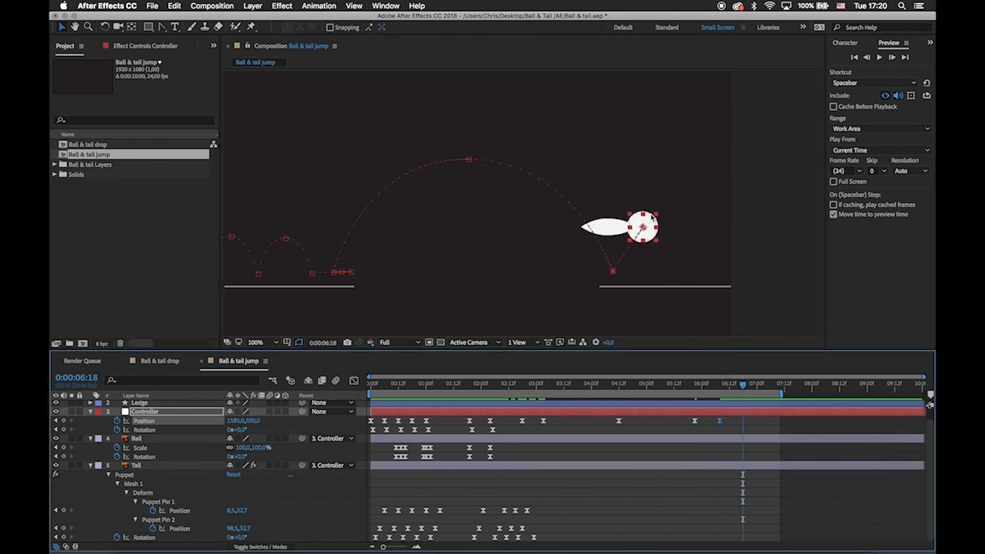
drag(652, 217, 688, 268)
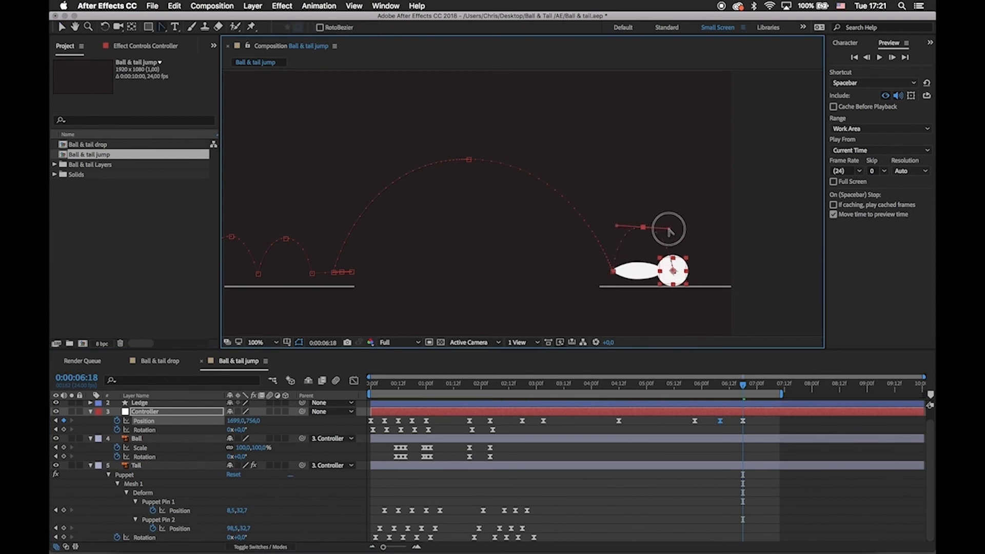
Widen the bounce arc by moving its landing point to about X 1761 and shifting its peak farther along the ledge.
key(v)
drag(676, 267, 693, 268)
drag(645, 229, 654, 230)
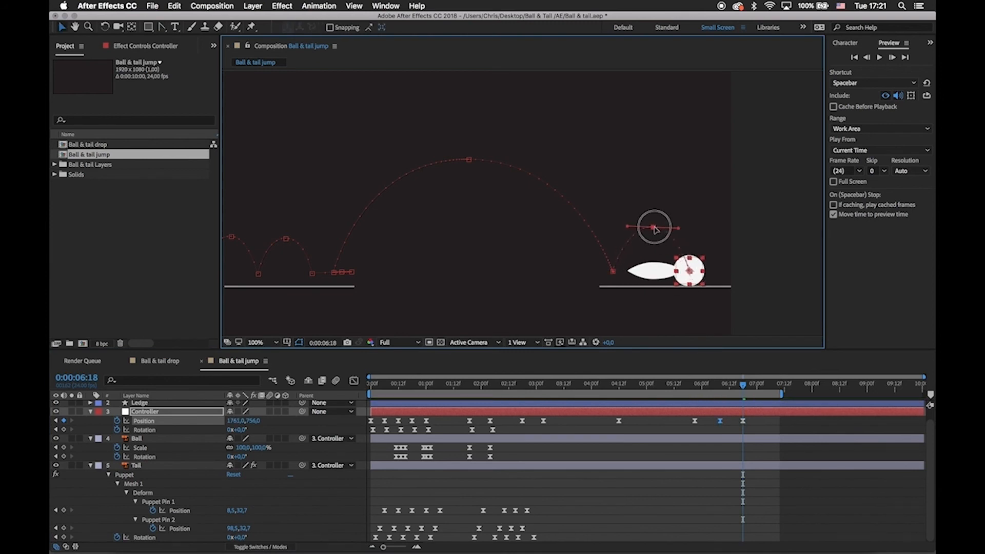
In the speed graph, lengthen the ease out of the 0:00:02:18 Position keyframe and shorten the ease out of 0:00:03:03 for a sharper takeoff.
drag(747, 391, 602, 390)
key(shift+F3)
key(=)
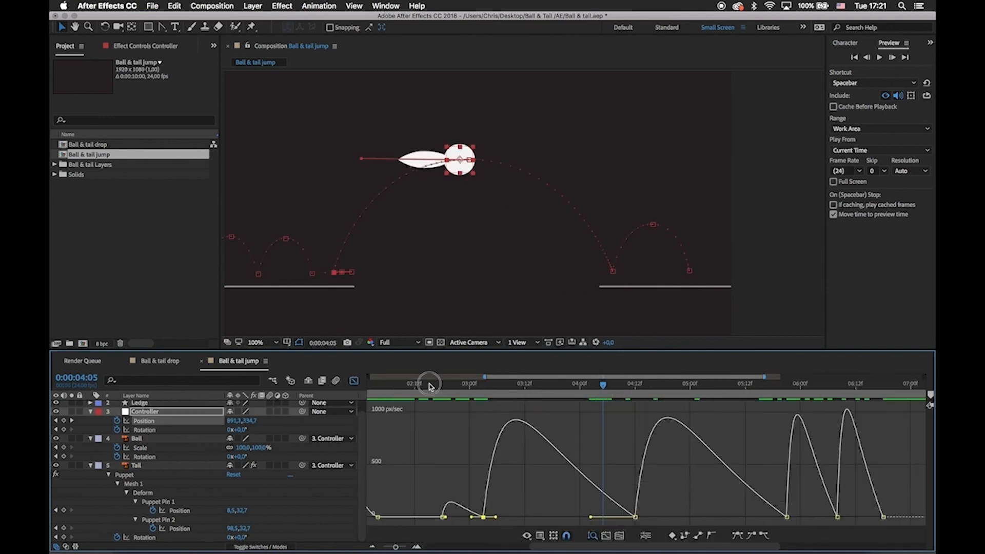
drag(430, 385, 484, 404)
drag(447, 517, 455, 517)
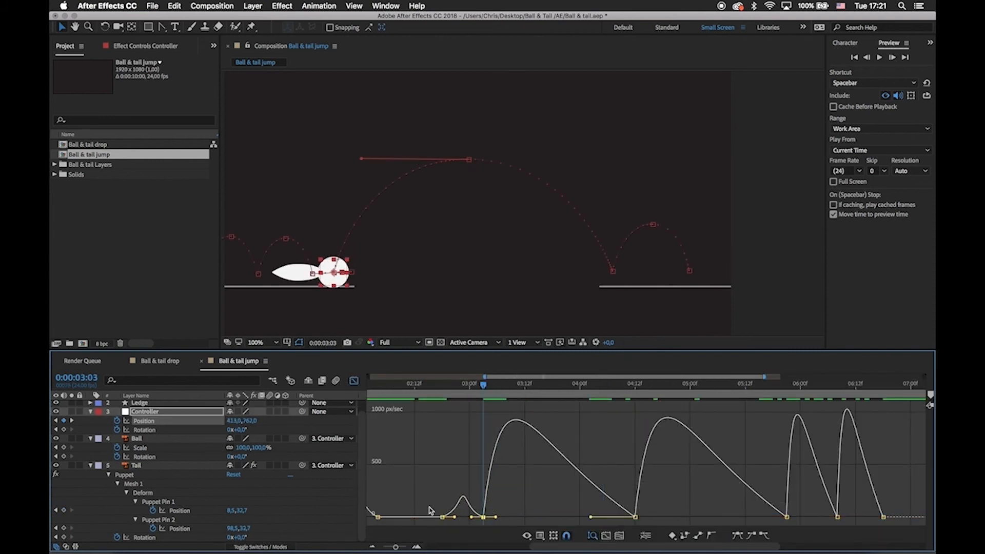
drag(486, 406, 497, 405)
drag(591, 518, 483, 519)
key(space)
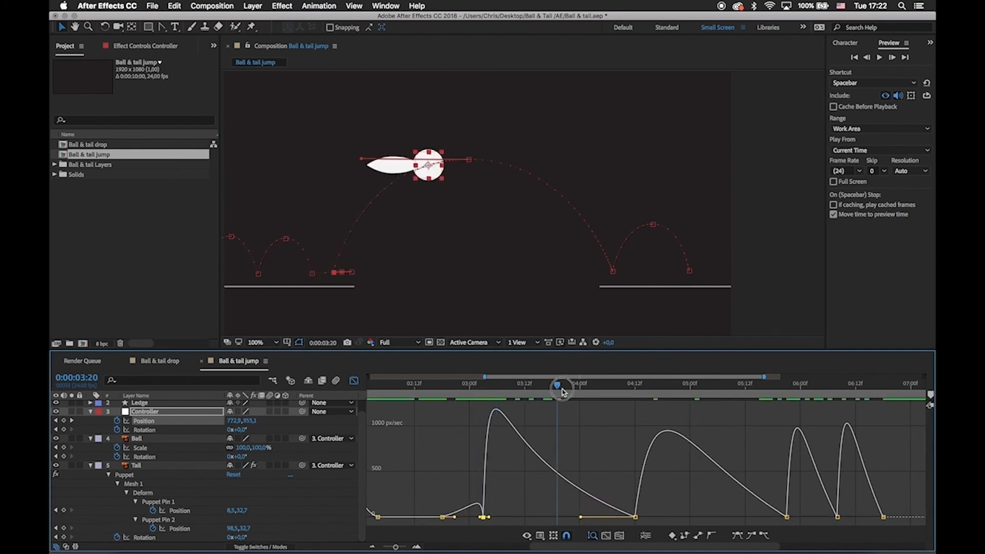
key(space)
Shorten the ease into the jump's landing and raise the peak keyframe's speed above zero with long influence handles on both sides.
drag(582, 518, 577, 517)
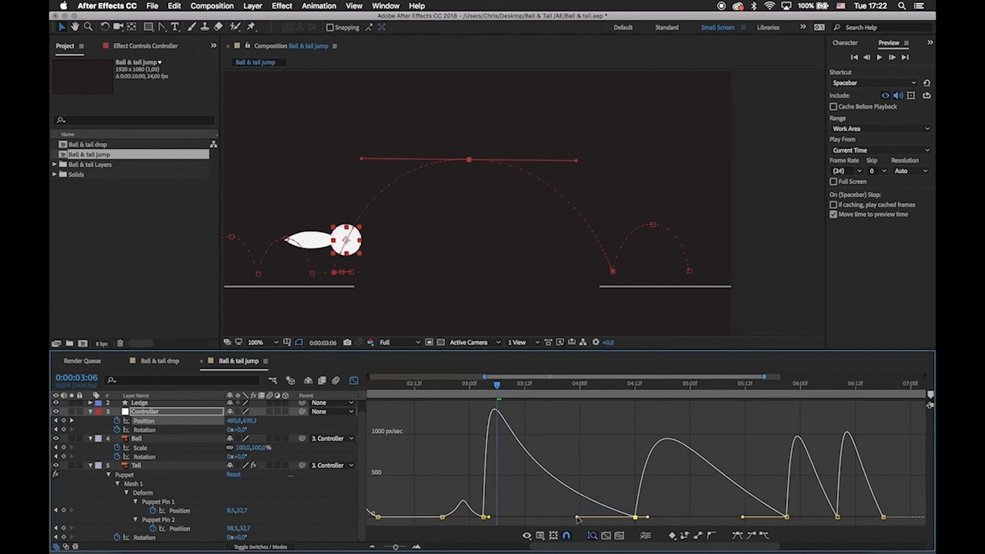
drag(742, 518, 777, 518)
mouse_move(648, 518)
mouse_down()
mouse_move(694, 520)
mouse_move(637, 509)
mouse_up()
drag(636, 518, 636, 505)
drag(697, 505, 612, 505)
drag(609, 389, 555, 397)
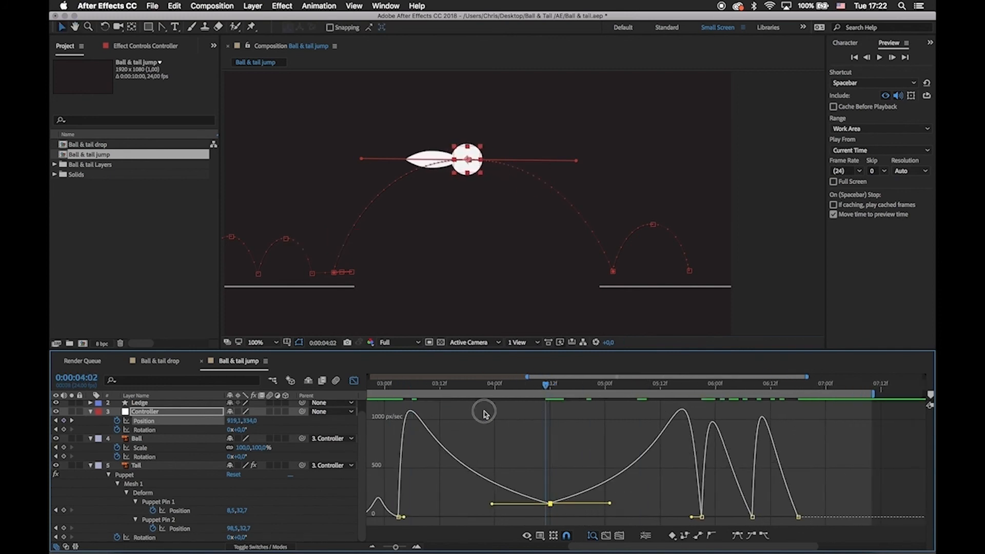
Raise the jump peak's speed to about 200 px/sec and balance its incoming and outgoing influence handles.
drag(484, 412, 551, 436)
drag(550, 521, 508, 522)
drag(508, 503, 509, 494)
drag(508, 503, 509, 493)
drag(491, 511, 586, 512)
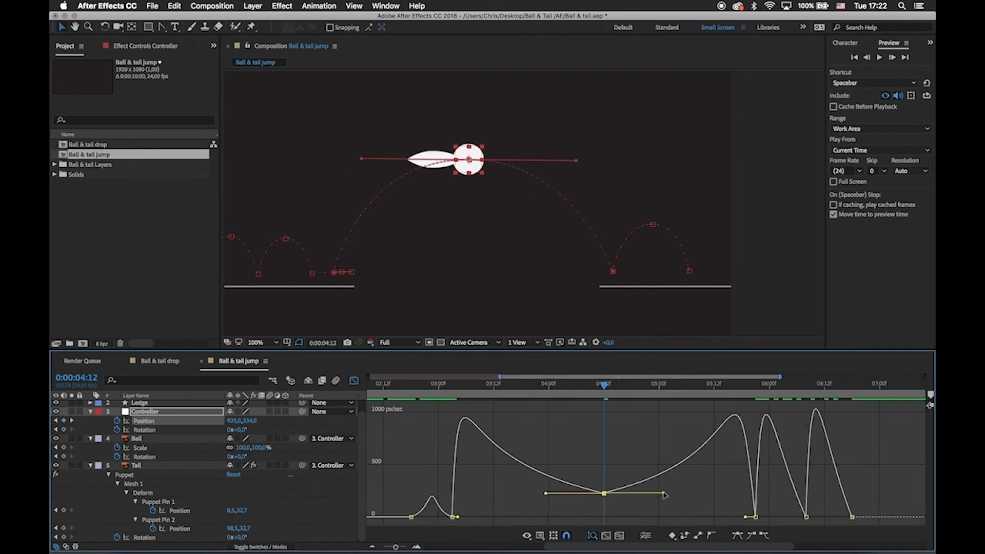
drag(664, 494, 672, 496)
drag(606, 498, 606, 497)
drag(546, 496, 470, 507)
Reshape the bounce's speed curve so it slows to about 200 px/sec at its peak and stays fast near both ledge contacts.
click(662, 518)
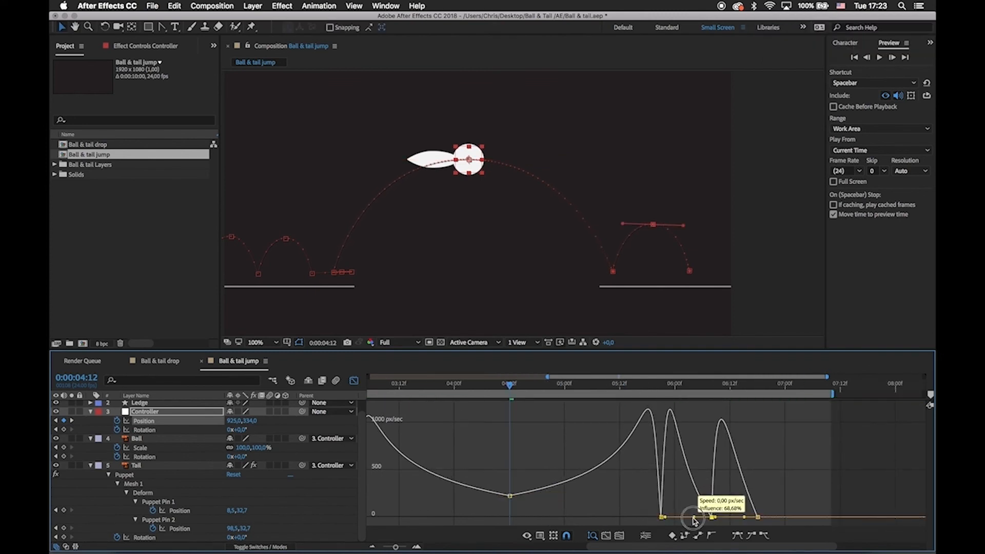
drag(712, 517, 724, 496)
drag(745, 517, 731, 498)
Widen the graph's time range and preview the jump and bounce with the new speed curve.
click(480, 411)
key(minus)
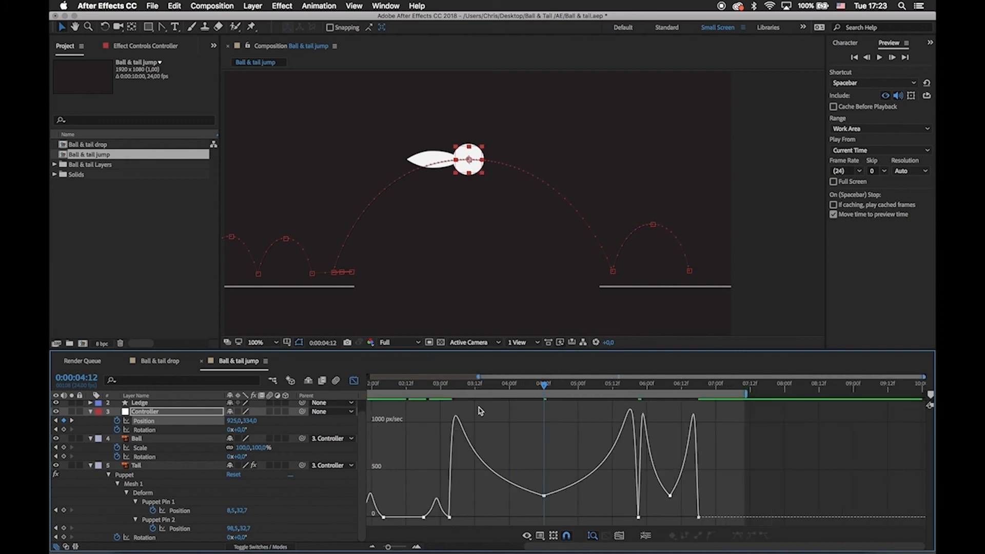
drag(407, 387, 334, 387)
key(space)
key(space)
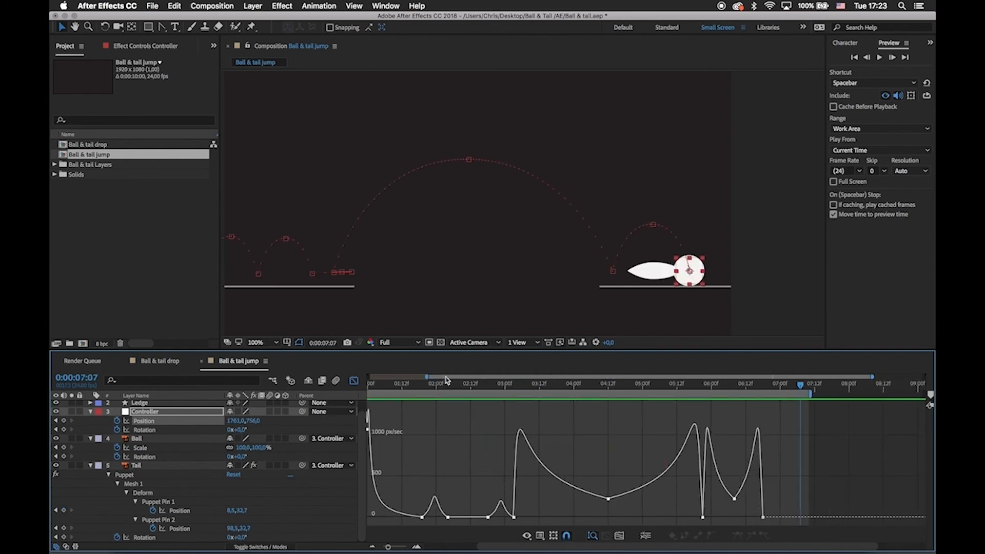
Speed up the jump by moving the Controller's peak, landing and bounce Position keyframes earlier, with the peak near 0:00:04:02.
key(shift+F3)
click(604, 421)
drag(604, 421, 709, 422)
click(721, 429)
Limit the work area to about 0:00:02:12 through 0:00:06:12 and preview the faster jump.
drag(471, 388, 480, 388)
key(b)
click(723, 388)
key(n)
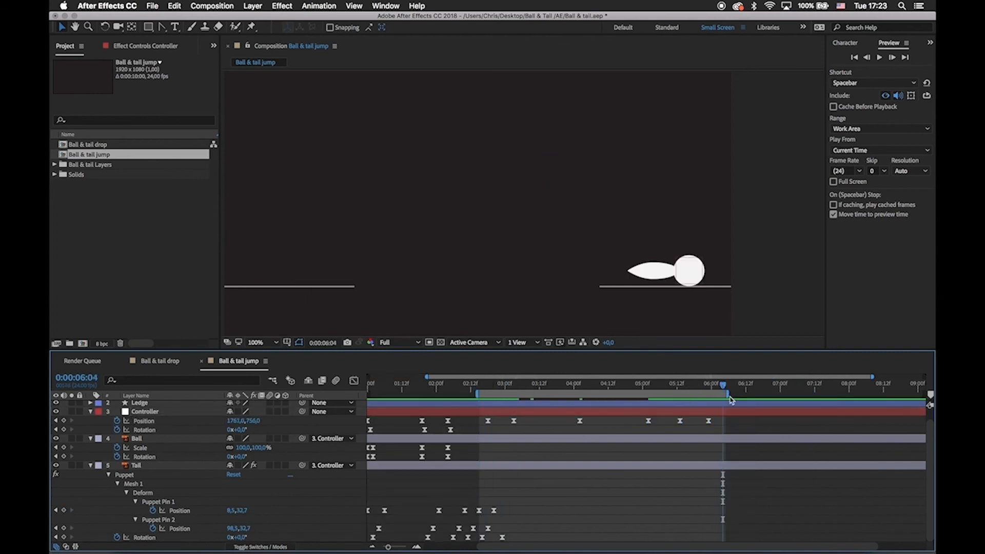
drag(729, 394, 750, 394)
click(478, 388)
key(space)
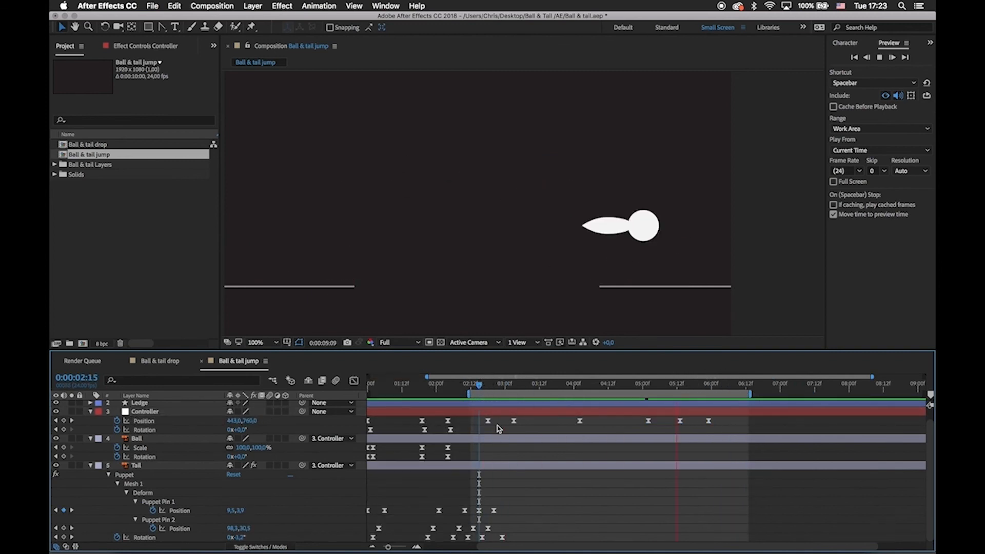
Raise the Controller's Position speed at the jump's peak to about 300 px/sec in the speed graph and preview it.
click(579, 421)
key(shift+F3)
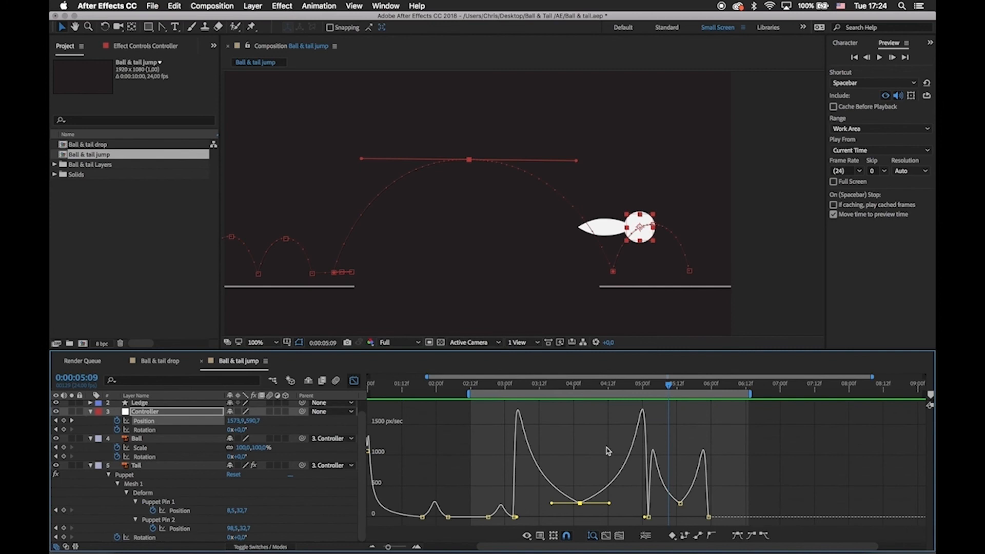
click(353, 383)
super+click(580, 421)
click(353, 381)
drag(580, 456, 581, 501)
drag(553, 497, 554, 496)
drag(550, 385, 484, 449)
key(space)
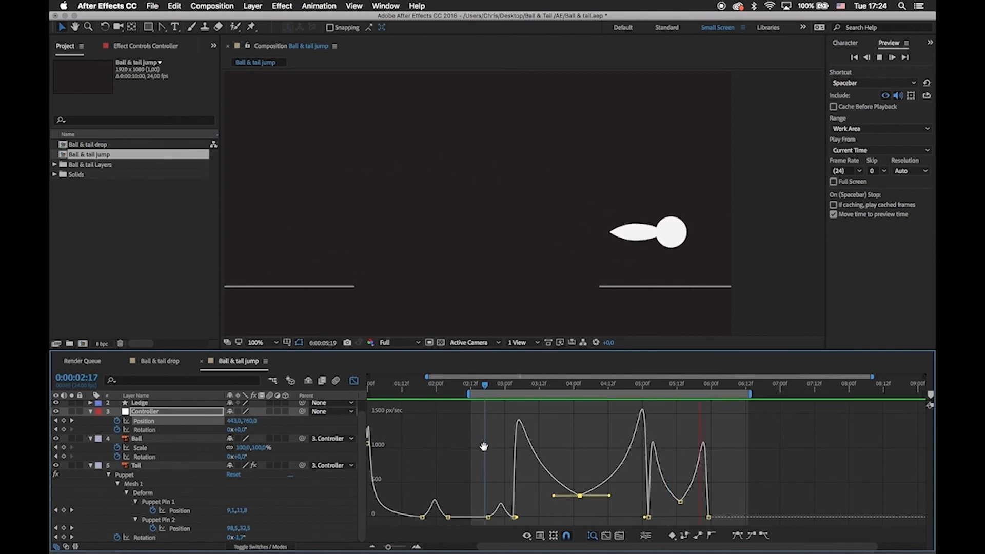
Shorten both speed handles on the Controller's jump-peak Position keyframe and preview the jump.
key(space)
drag(609, 496, 606, 497)
drag(554, 494, 557, 496)
key(space)
Move the Controller's Position keyframes earlier, with the peak at 0:00:03:22, landing at 0:00:04:18 and bounce at 0:00:05:05 to 0:00:05:15, and preview.
key(space)
click(354, 381)
drag(617, 418, 719, 425)
drag(648, 424, 637, 425)
drag(571, 427, 568, 427)
drag(574, 388, 479, 396)
key(space)
key(space)
key(minus)
drag(538, 424, 538, 426)
key(space)
key(space)
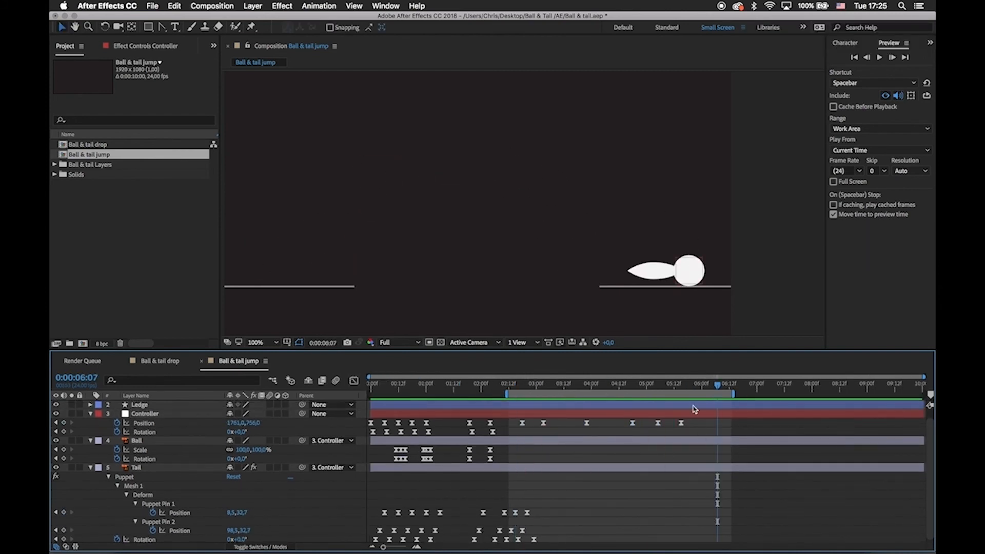
Slide the Controller forward to 1853, 756 at 0:00:06:04 and slightly narrow the bounce's motion path.
drag(688, 391, 681, 396)
click(686, 415)
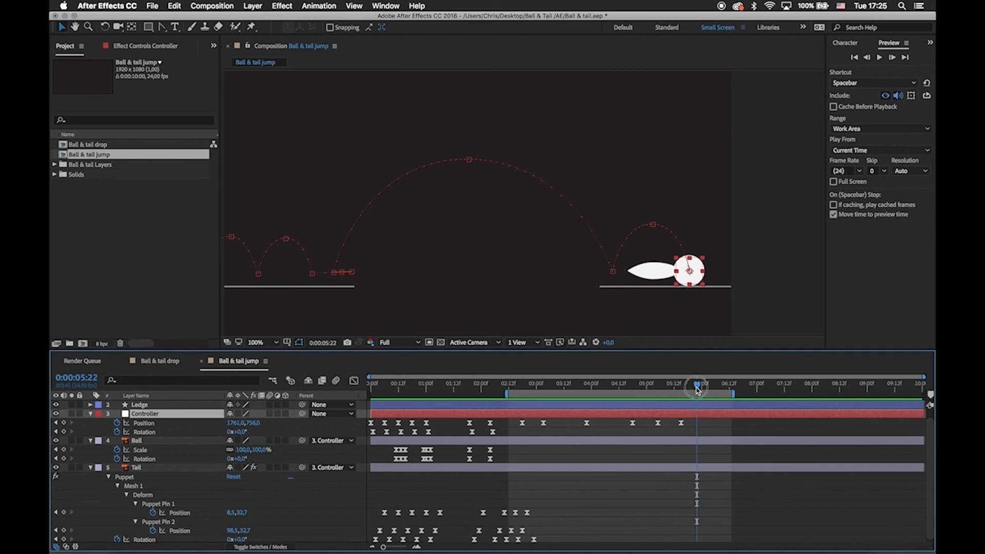
drag(700, 271, 721, 270)
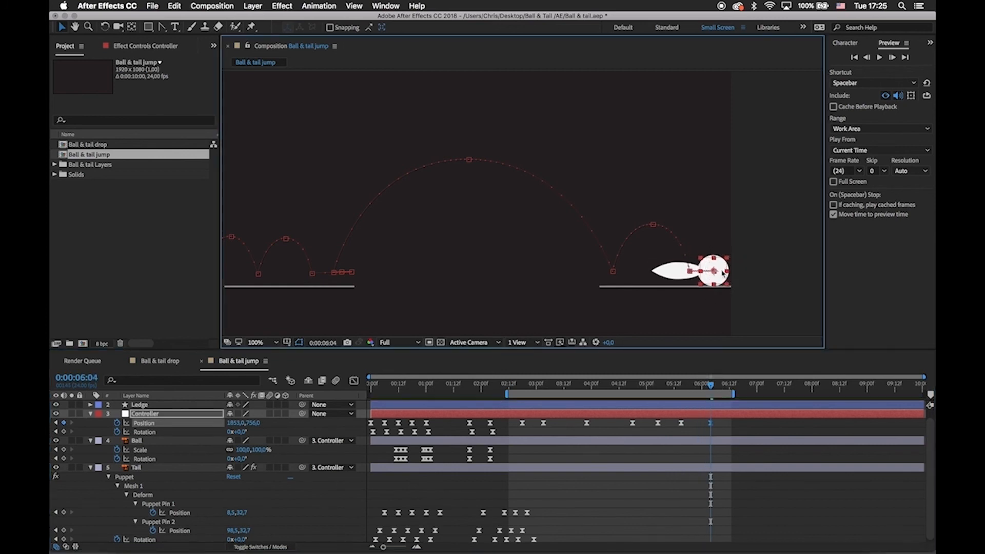
click(650, 224)
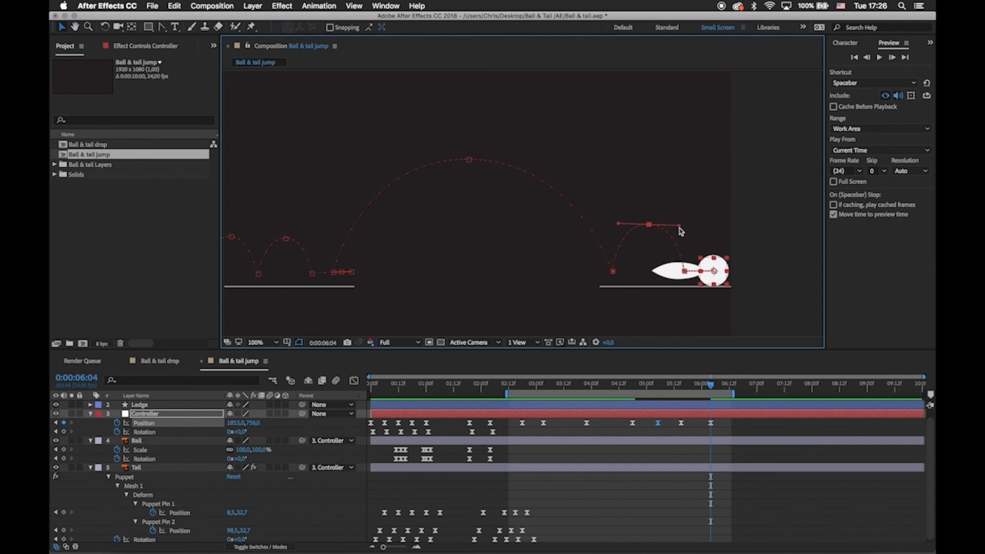
drag(678, 226, 677, 225)
Lengthen the incoming ease of the Controller's Position keyframe at 0:00:06:04 in the speed graph.
click(710, 424)
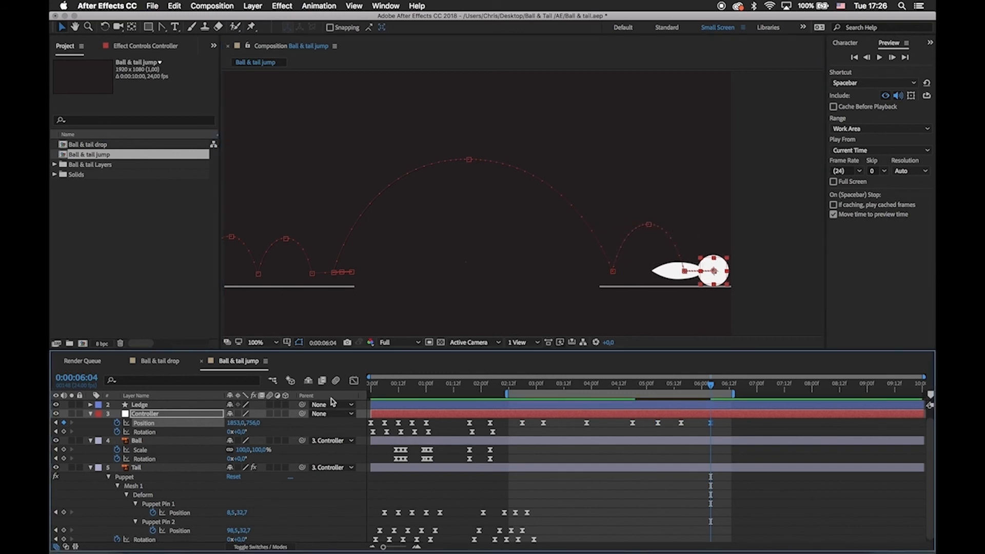
click(354, 381)
key(=)
drag(701, 517, 657, 489)
click(354, 381)
Slide the Controller back to 1811, 756 at 0:00:06:11 and lengthen that Position keyframe's incoming ease.
drag(710, 385, 698, 408)
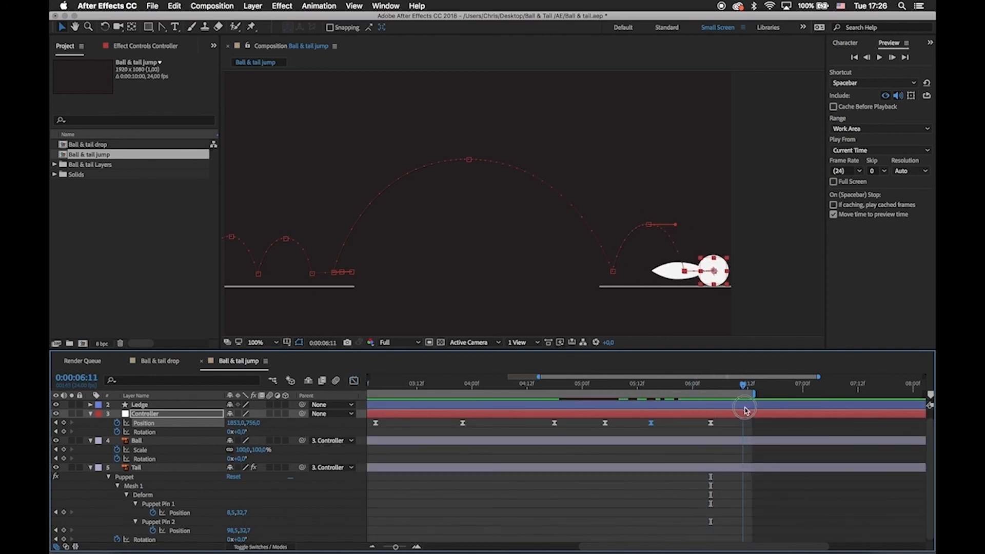
drag(721, 266, 709, 267)
click(354, 381)
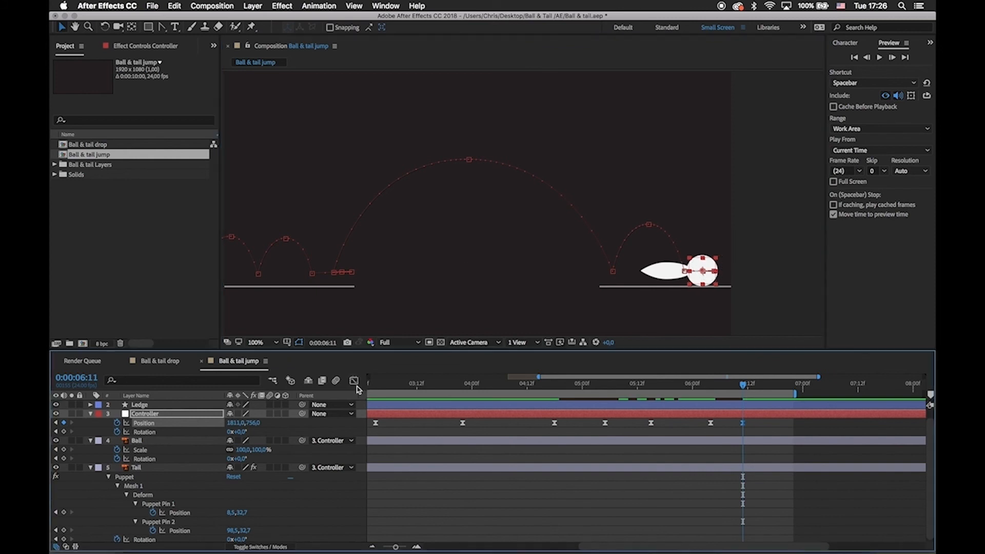
drag(732, 517, 722, 517)
drag(722, 517, 714, 516)
Preview the jump, bounce and final slide on the far ledge.
click(354, 380)
click(607, 461)
key(minus)
scroll(590, 452, up, 1)
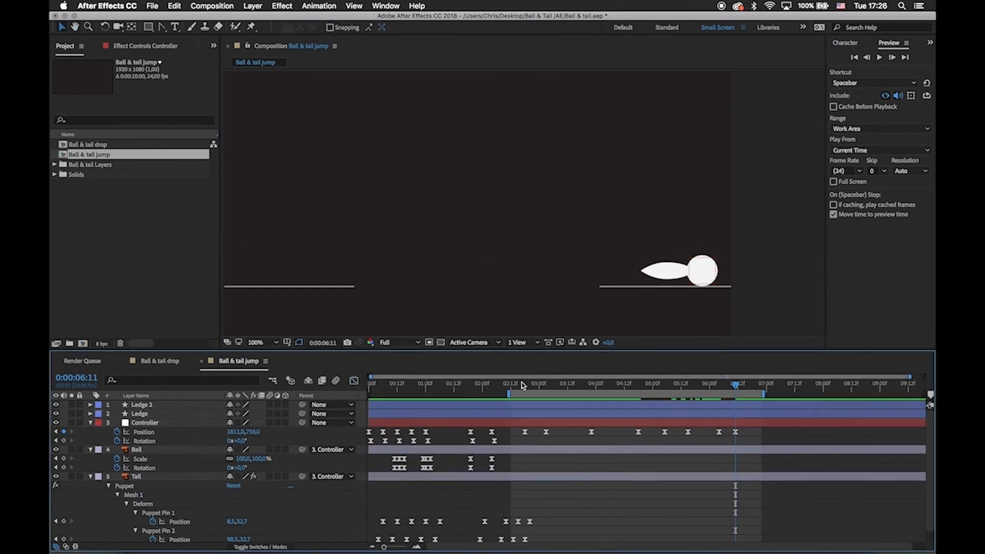
click(515, 386)
key(space)
Rotate the Controller to -42° at 0:00:03:00 so the ball and tail tilt upward at takeoff.
drag(516, 385, 538, 396)
click(342, 272)
key(w)
drag(360, 265, 461, 273)
scroll(510, 321, up, 1)
drag(390, 221, 366, 212)
key(space)
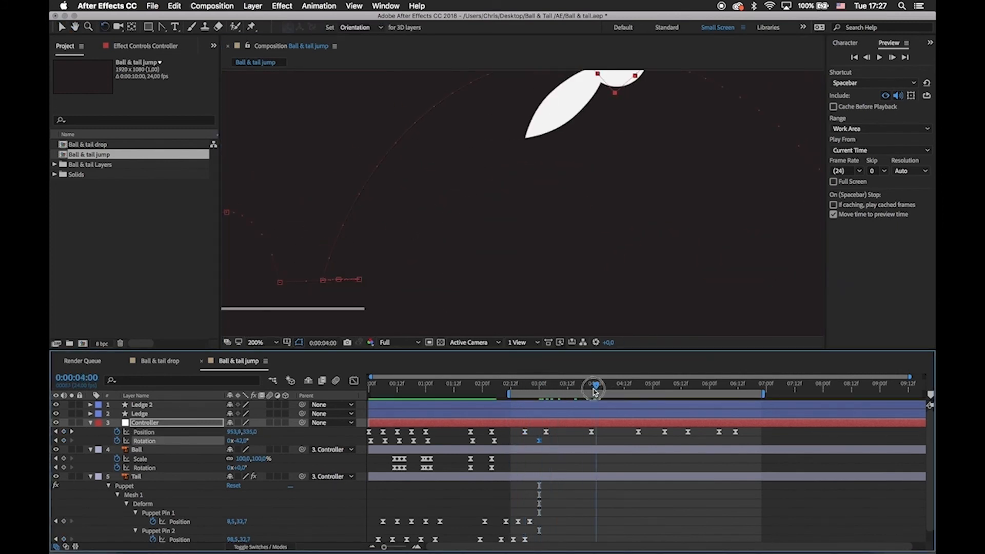
Rotate the Controller to about 60° at the first landing at 0:00:04:18 and check the tilt along the arc.
scroll(522, 301, down, 1)
drag(591, 385, 637, 424)
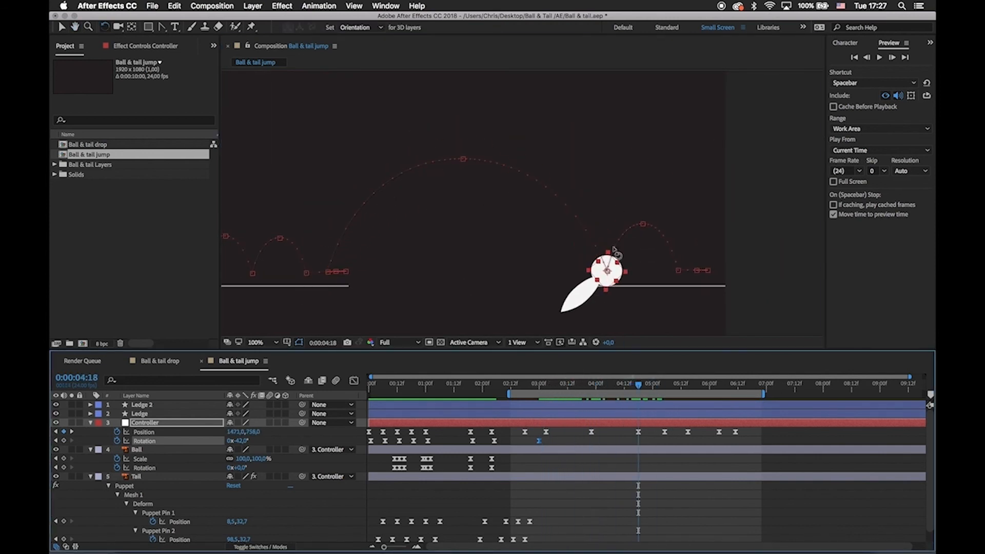
drag(617, 255, 633, 273)
drag(639, 385, 575, 386)
Shorten the takeoff and landing Rotation eases and rotate the Controller to about -8° at the jump peak at 0:00:03:22.
click(354, 381)
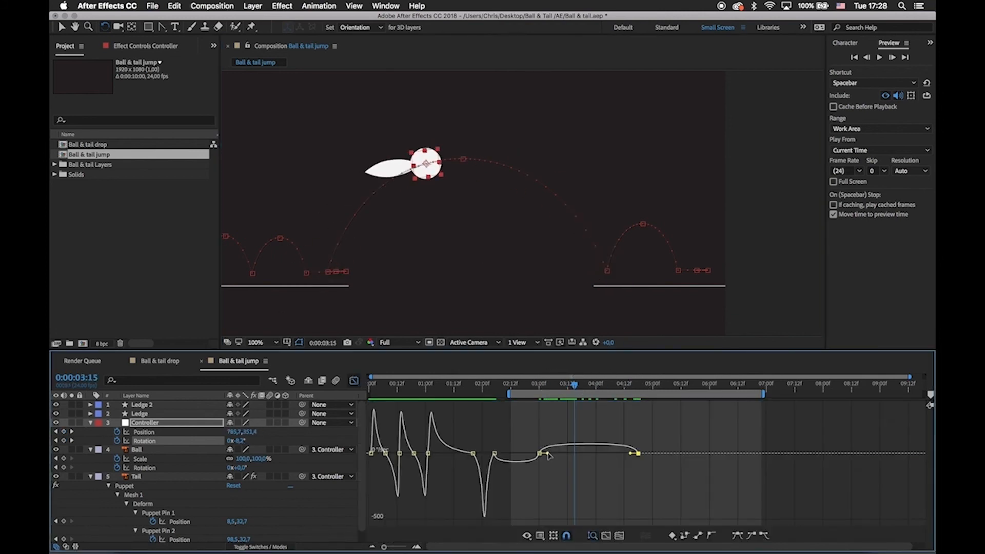
key(equal)
drag(521, 423, 512, 423)
drag(686, 424, 692, 423)
drag(575, 386, 610, 396)
drag(460, 154, 455, 155)
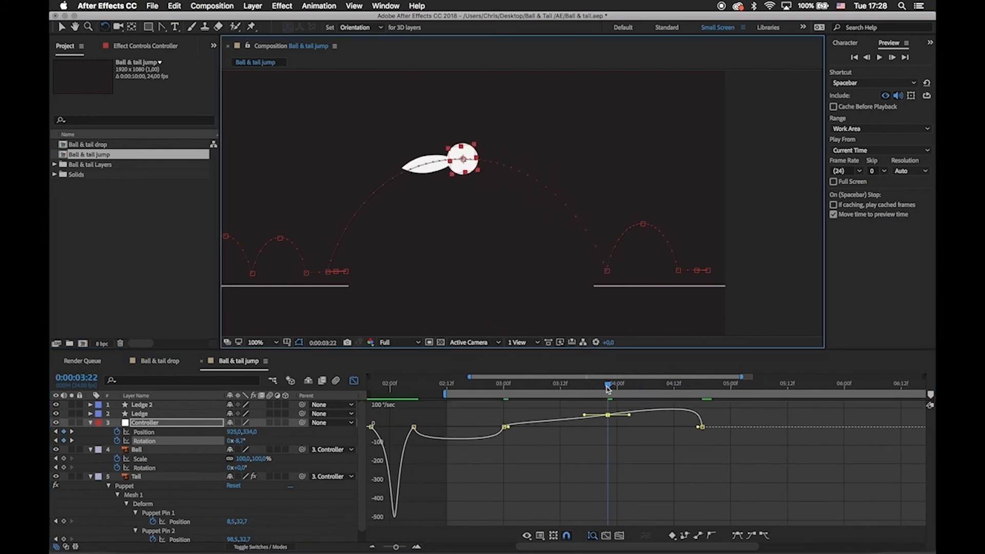
Move the Controller's -42° Rotation keyframe to 0:00:03:03 and paste its 0° Rotation keyframe at 0:00:02:18.
drag(607, 389, 594, 441)
click(355, 382)
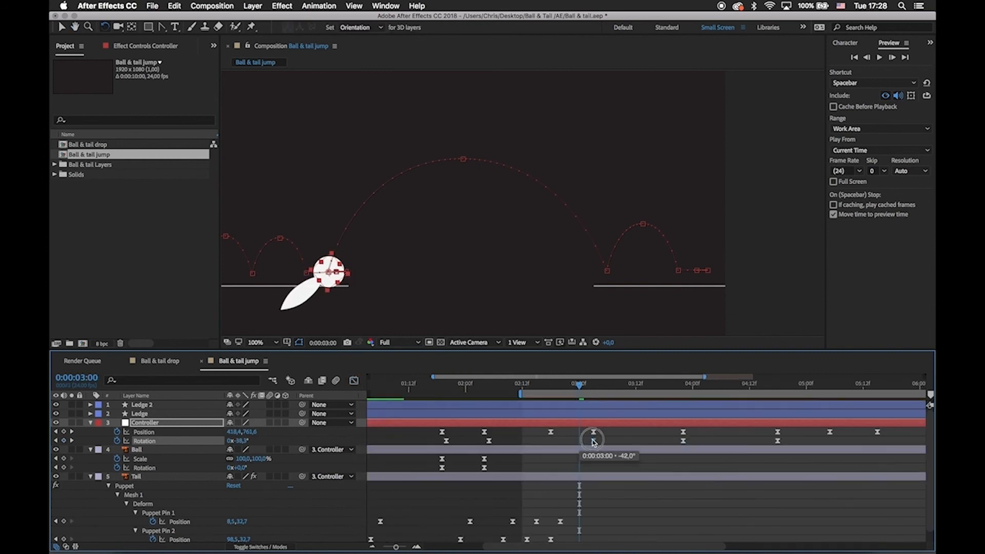
drag(575, 383, 550, 386)
click(489, 441)
key(super+c)
key(super+v)
click(573, 436)
drag(574, 436, 546, 437)
Rotate the Controller counterclockwise at the bounce peak at 0:00:05:05 to lower the raised tail.
drag(524, 386, 751, 432)
drag(767, 434, 675, 433)
click(669, 422)
drag(658, 385, 712, 404)
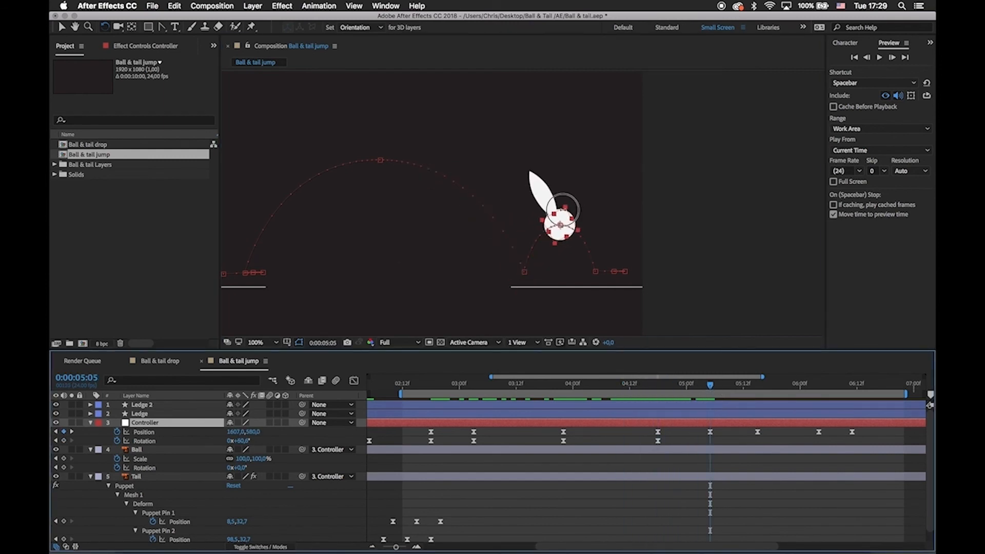
drag(563, 208, 546, 211)
Set the Controller's Rotation to about -11.8° at the first landing at 0:00:04:18.
mouse_move(658, 394)
mouse_down()
mouse_move(708, 395)
mouse_move(657, 395)
mouse_move(677, 389)
mouse_up()
drag(543, 215, 523, 234)
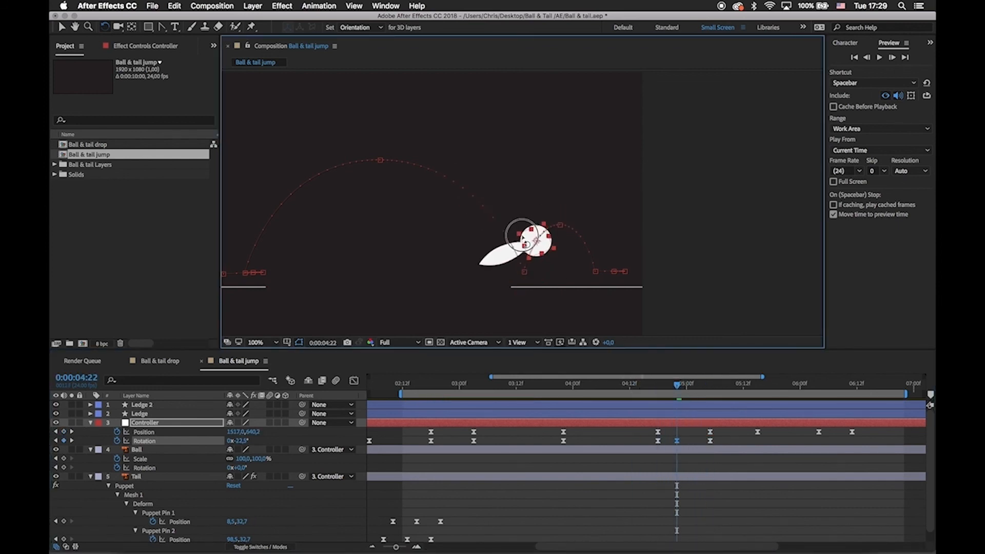
drag(677, 387, 658, 386)
drag(531, 262, 513, 261)
mouse_move(657, 389)
mouse_down()
mouse_move(620, 389)
mouse_move(659, 400)
mouse_up()
Lengthen the outgoing ease of the Controller's Rotation keyframe at the jump peak in the speed graph.
key(shift+F3)
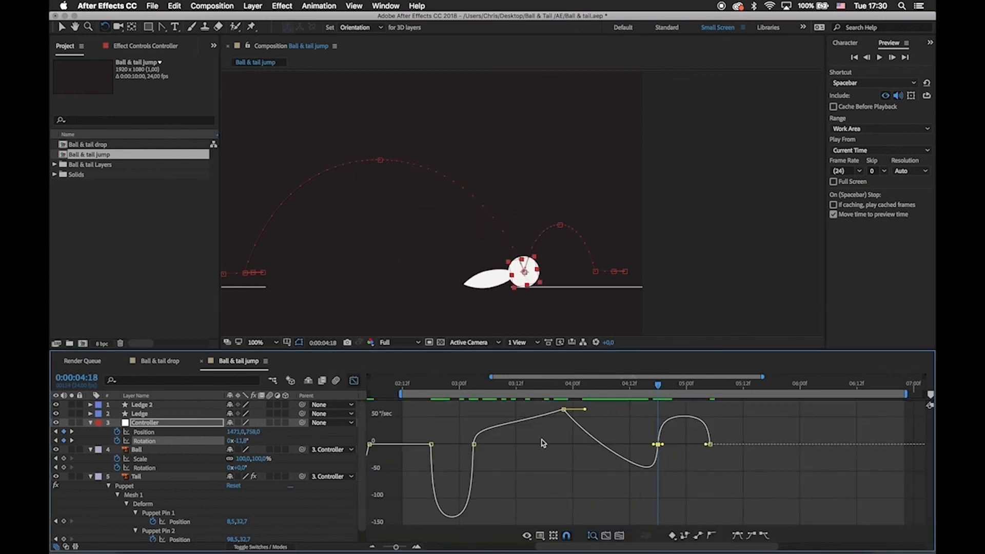
drag(585, 410, 757, 394)
key(shift+F3)
Paste the Controller's 0° Rotation keyframe at the bounce landing at 0:00:05:15 and preview the rotation.
click(473, 441)
key(super+c)
key(super+v)
click(431, 441)
key(super+c)
key(super+v)
drag(587, 278, 587, 280)
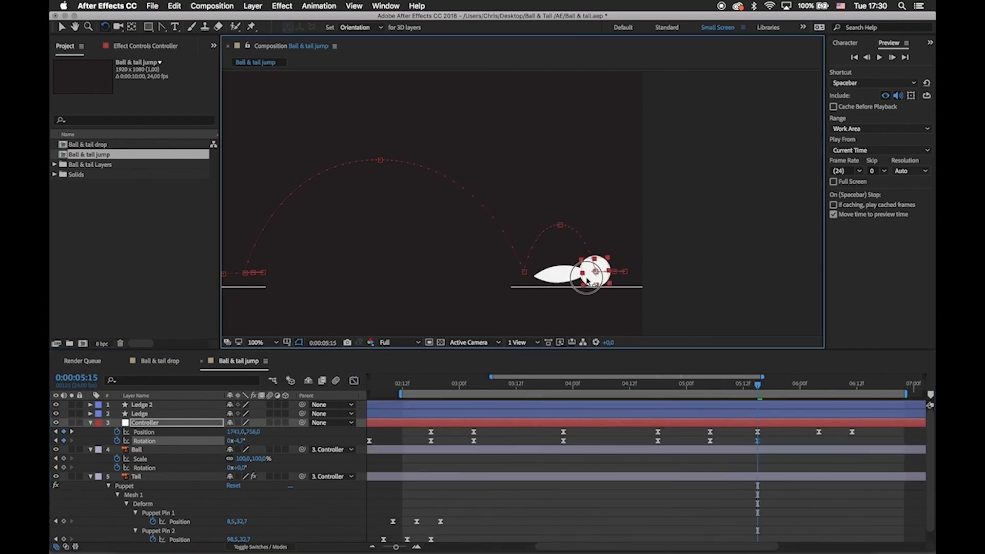
key(space)
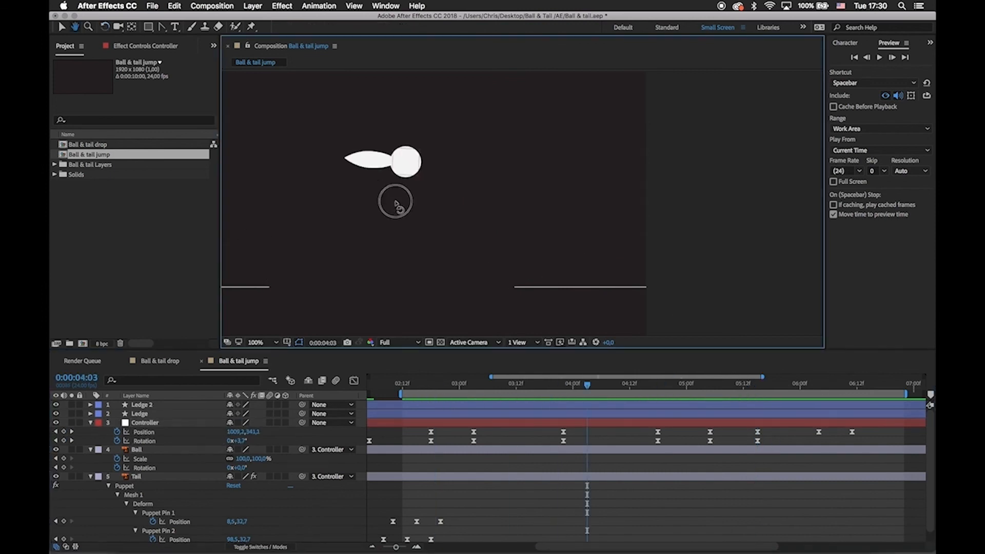
Reshape the bounce's Rotation speed curve to start fast after landing, slow at the bounce peak and accelerate before touchdown, and preview.
click(657, 450)
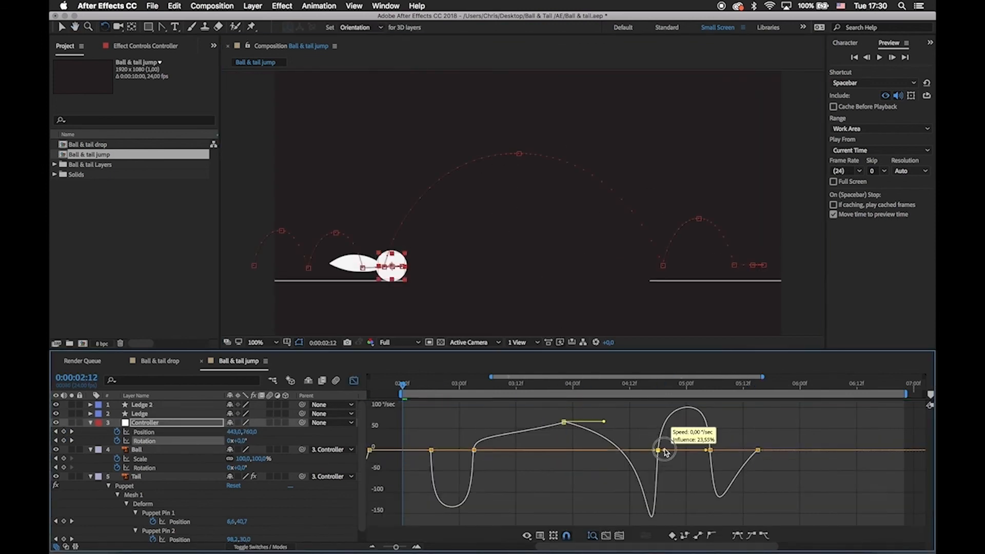
drag(621, 387, 761, 397)
click(710, 450)
drag(715, 450, 726, 450)
click(710, 450)
drag(744, 450, 690, 450)
key(space)
Widen both speed handles of the Controller's jump-peak Rotation keyframe at 0:00:03:22 and check the resulting motion.
click(563, 450)
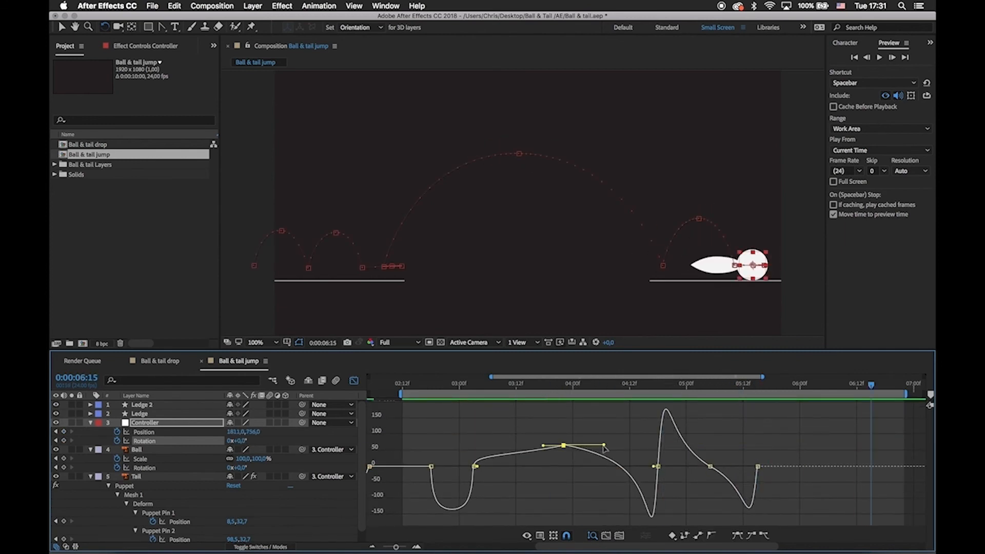
drag(543, 452, 535, 452)
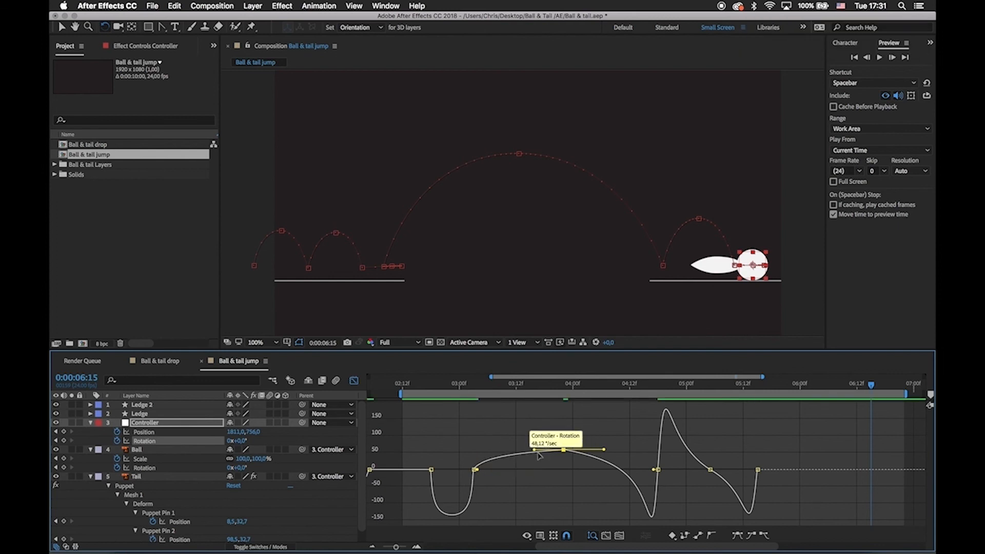
key(space)
drag(561, 387, 621, 409)
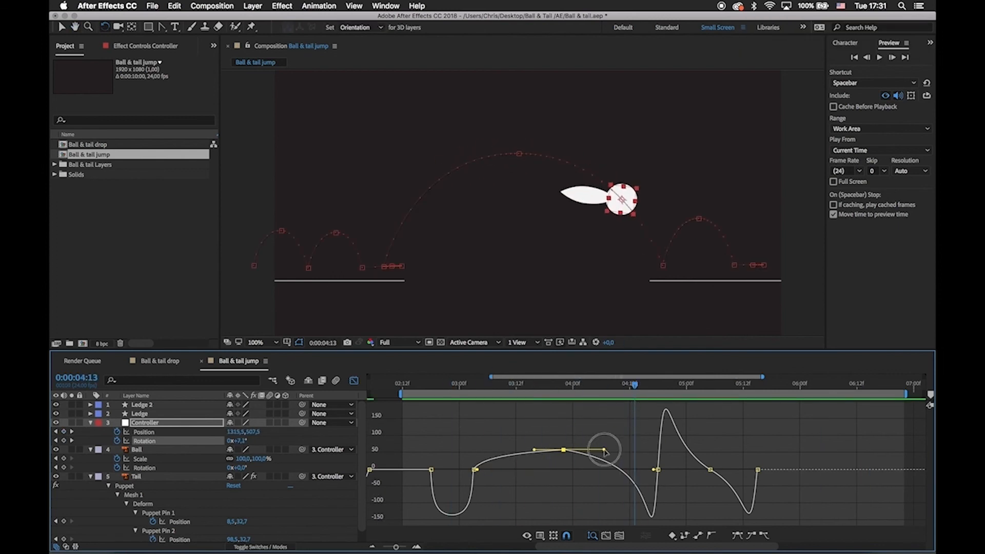
drag(604, 450, 610, 449)
drag(644, 388, 817, 444)
Rotate the Controller to about 63° at 0:00:06:04 and add a Rotation keyframe at 0:00:06:11 that lowers the tail again.
click(758, 392)
key(shift+F3)
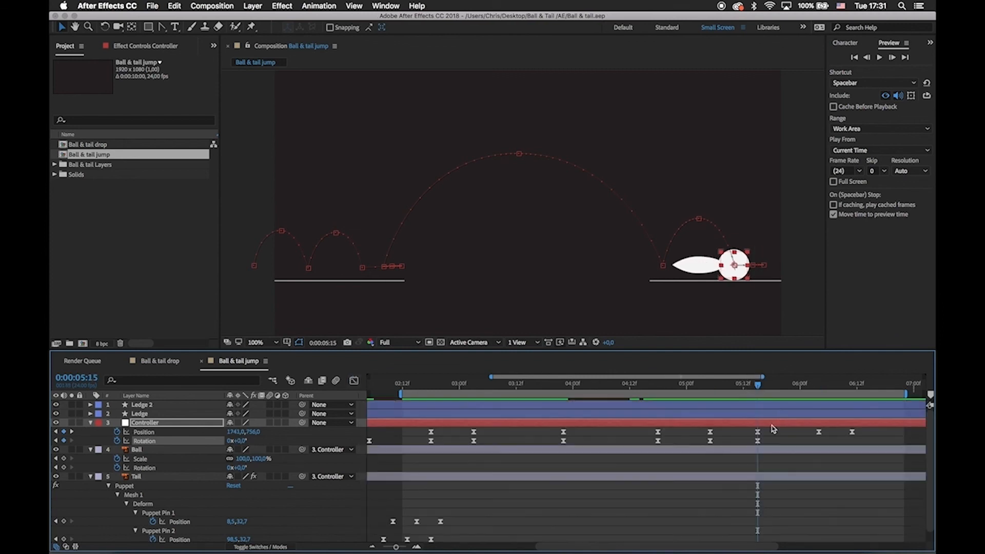
key(w)
drag(779, 245, 789, 264)
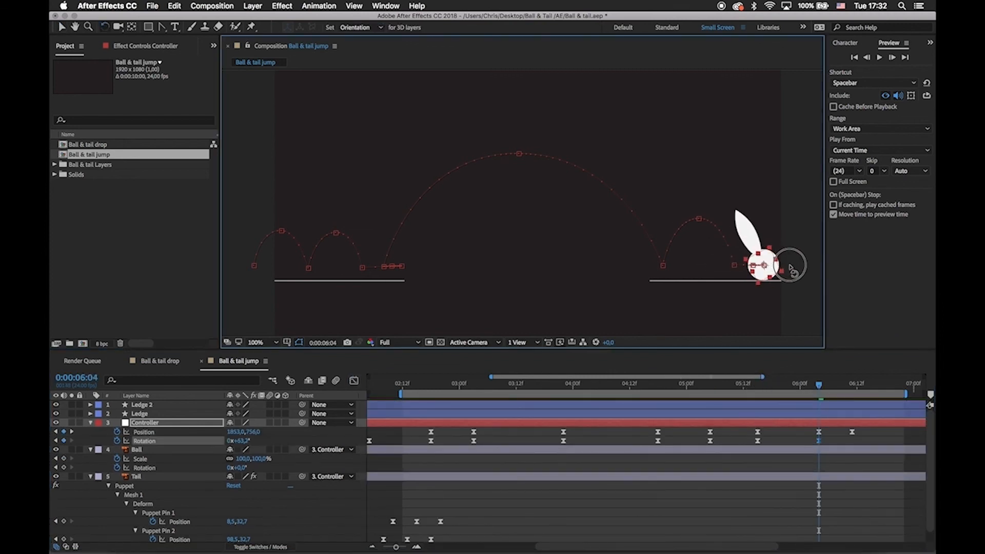
drag(821, 388, 851, 386)
click(815, 468)
drag(773, 390, 830, 442)
click(853, 433)
click(852, 441)
Reshape the final slide's Rotation speed curve to start fast after 0:00:05:15 and slow gradually into 0:00:06:04.
key(shift+F3)
drag(803, 386, 758, 403)
click(758, 433)
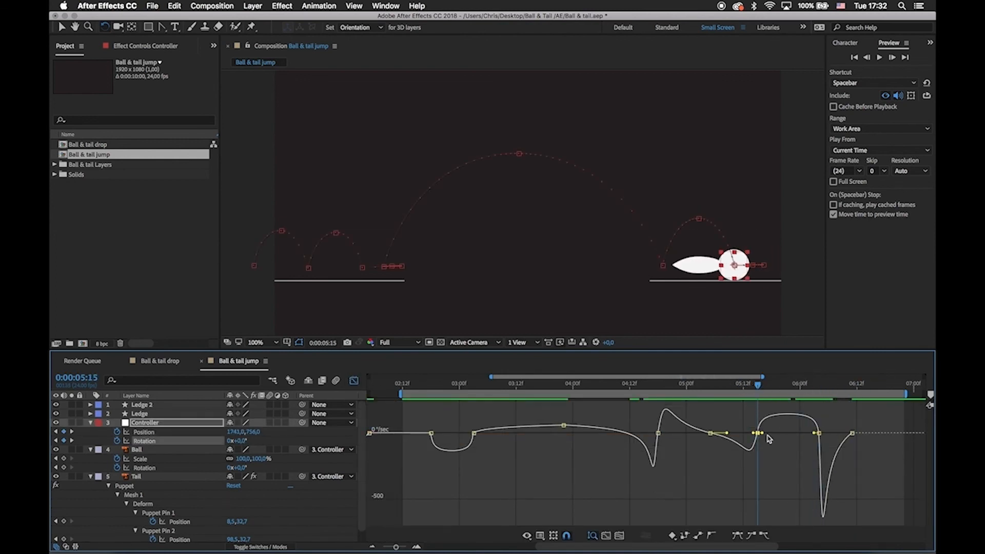
drag(814, 433, 840, 434)
click(837, 439)
click(852, 433)
click(839, 447)
Save the project and preview the jump with the Controller's rotation.
key(super+s)
key(space)
key(space)
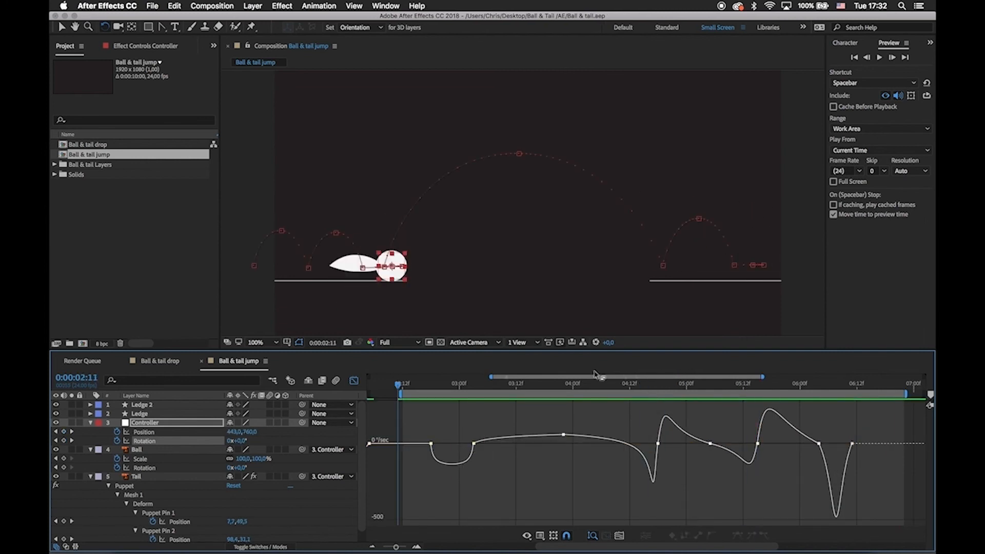
Rotate the Tail layer to about 58° at 0:00:03:03 so it drags behind the Controller's takeoff tilt.
key(shift+F3)
scroll(442, 441, left, 2)
scroll(443, 439, down, 1)
click(455, 384)
scroll(480, 493, left, 2)
click(477, 466)
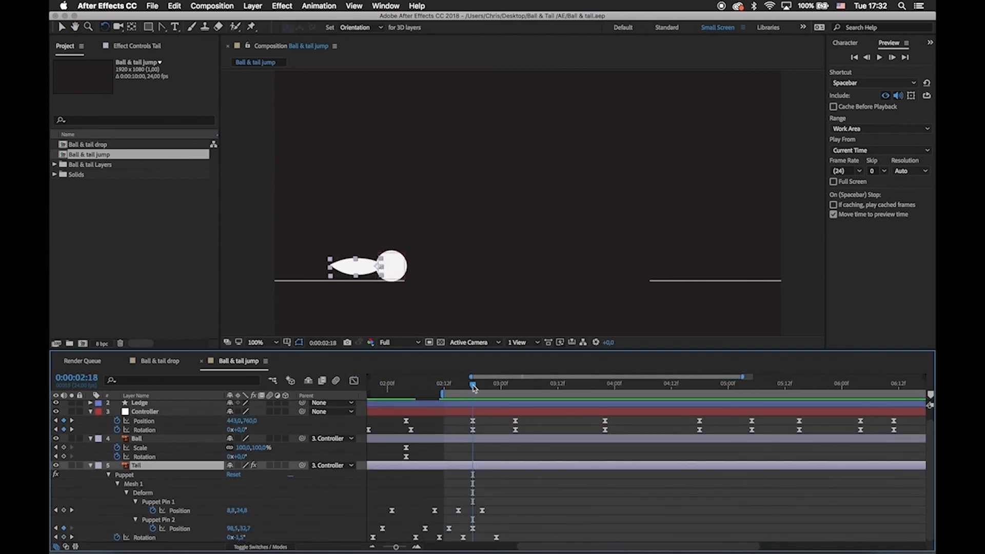
drag(490, 394, 511, 395)
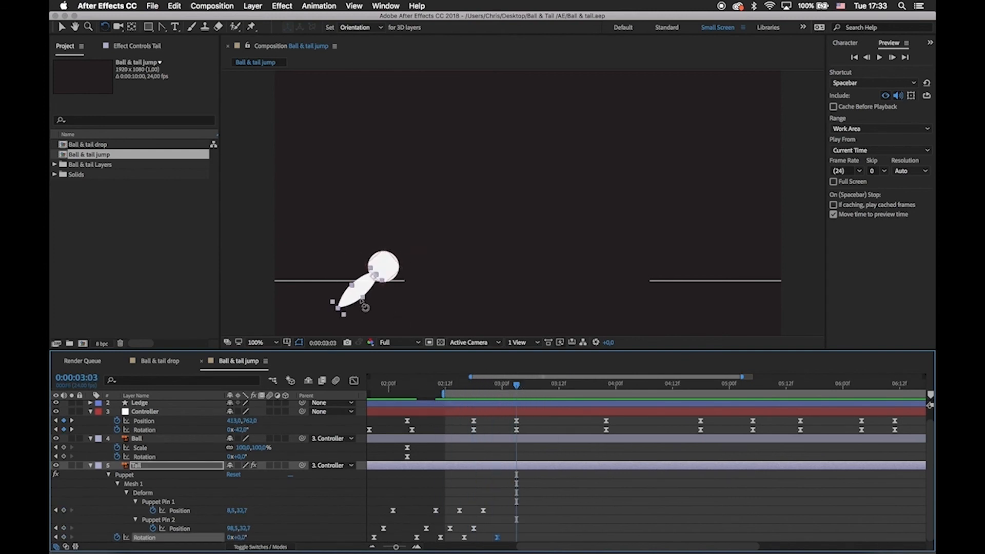
drag(365, 307, 352, 272)
Add a 0° Tail Rotation keyframe at 0:00:03:07 and move the preceding 0° keyframe to 0:00:02:18.
click(537, 388)
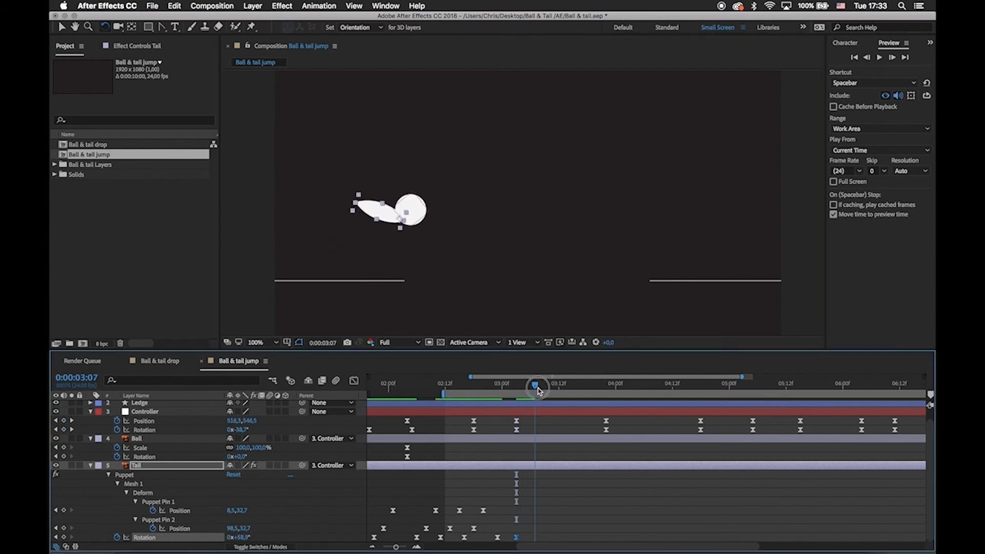
click(618, 496)
drag(494, 386, 474, 415)
drag(497, 538, 471, 538)
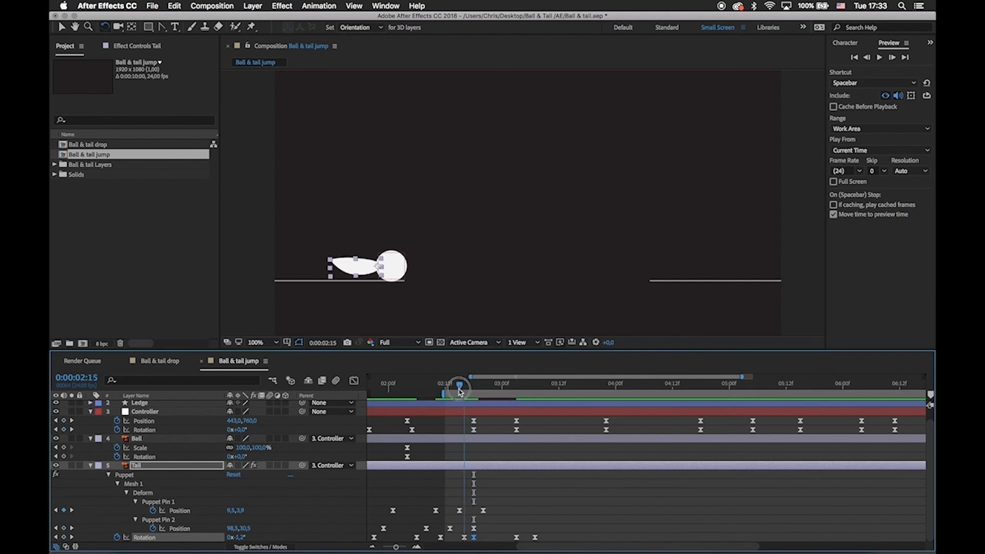
Rotate the Tail counterclockwise at 0:00:03:07 and return its Rotation to 0° at the jump peak at 0:00:03:22.
drag(499, 399, 536, 436)
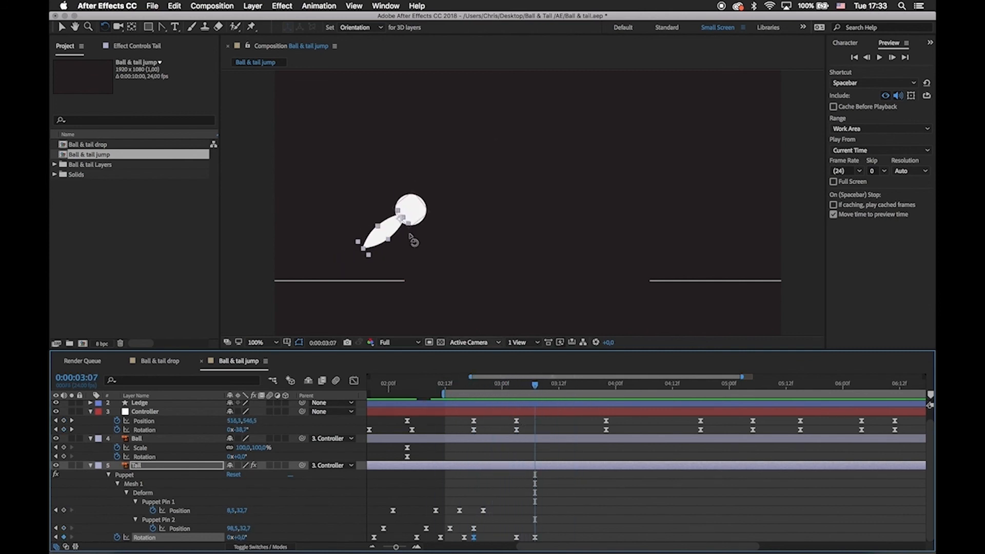
drag(384, 246, 389, 268)
drag(535, 385, 701, 387)
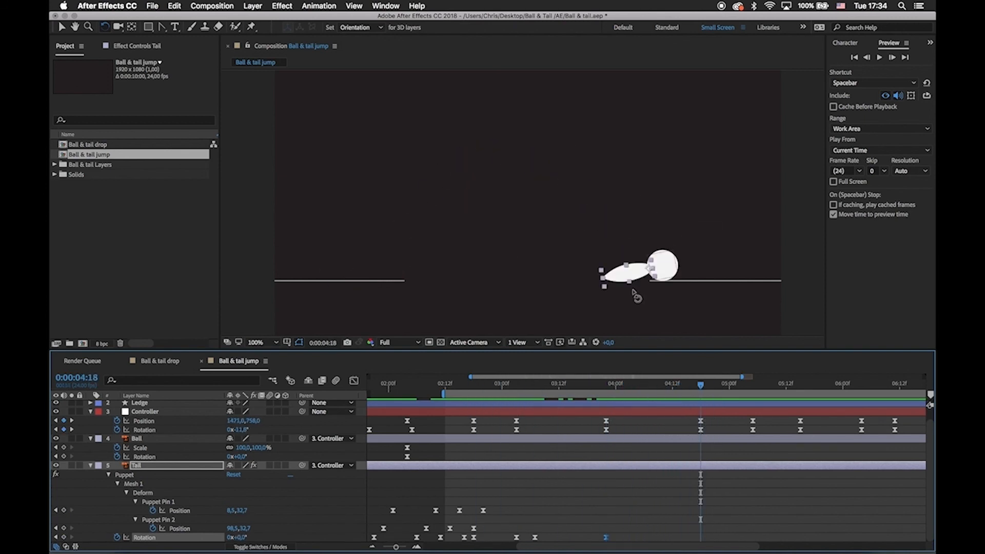
drag(637, 296, 629, 291)
mouse_move(683, 386)
mouse_down()
mouse_move(706, 398)
mouse_move(678, 390)
mouse_move(694, 400)
mouse_move(721, 388)
mouse_move(701, 393)
mouse_up()
key(super+z)
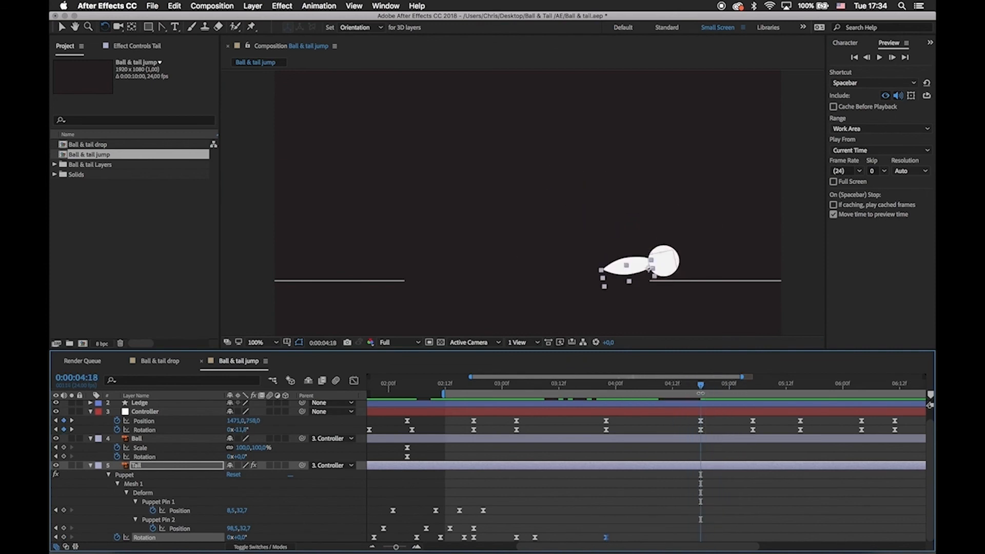
Rotate the Tail to about -33° at 0:00:04:18, 27.5° at 0:00:05:05 and -18.3° at 0:00:05:15 to drag behind the Controller.
drag(629, 282, 636, 290)
drag(707, 388, 753, 393)
drag(656, 194, 658, 196)
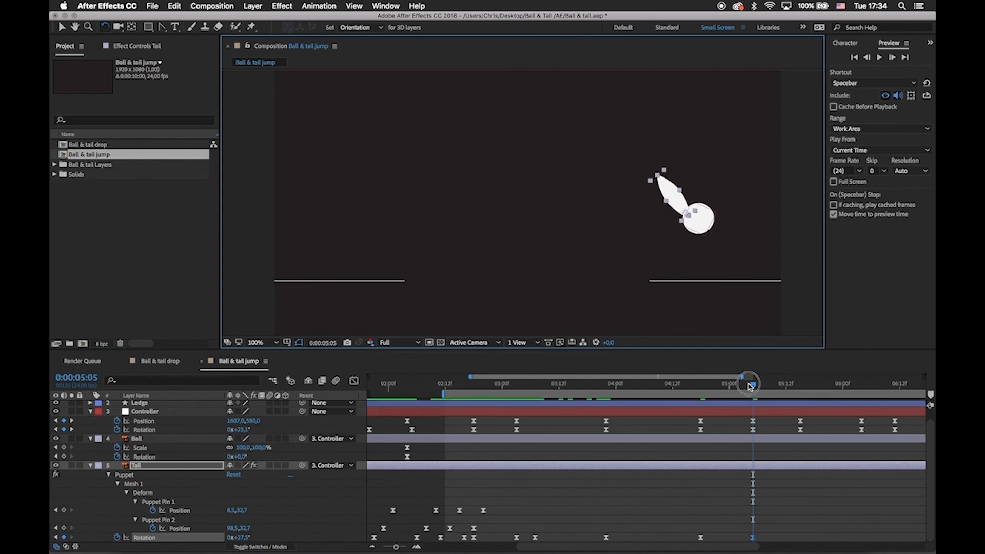
drag(749, 384, 798, 388)
drag(689, 248, 687, 278)
Rotate the Tail against the Controller's motion at 0:00:06:04 and to -11.9° at 0:00:06:11.
drag(803, 387, 856, 393)
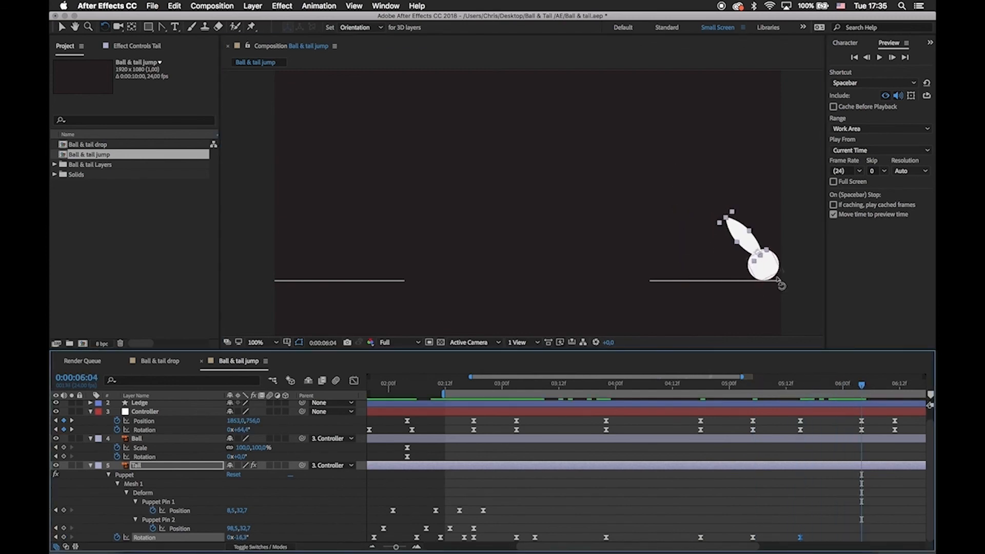
drag(745, 232, 778, 222)
drag(861, 386, 894, 390)
drag(881, 457, 807, 457)
key(super+v)
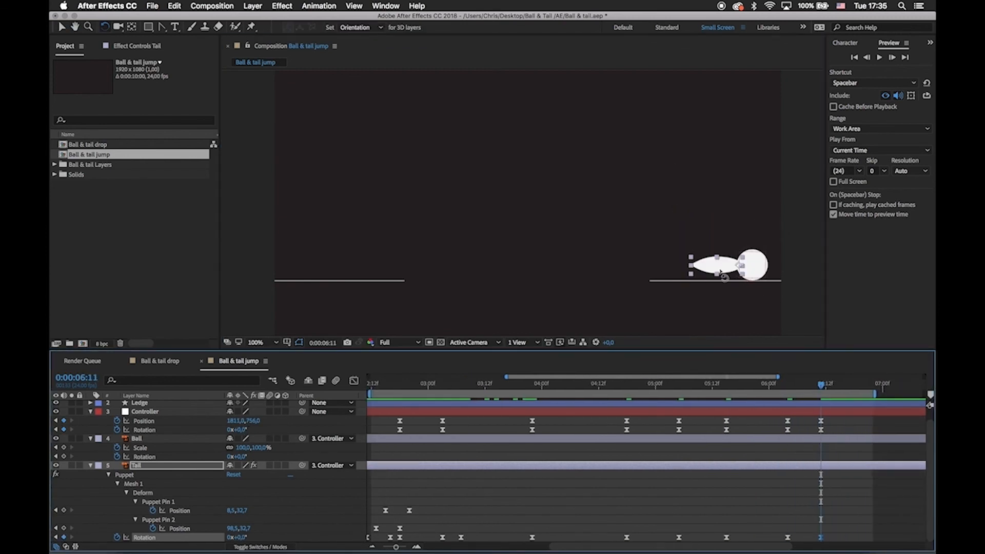
drag(723, 277, 704, 281)
Add diminishing Tail Rotation keyframes from 0:00:06:15 so the tail settles to 0° at 0:00:07:03.
drag(821, 384, 844, 390)
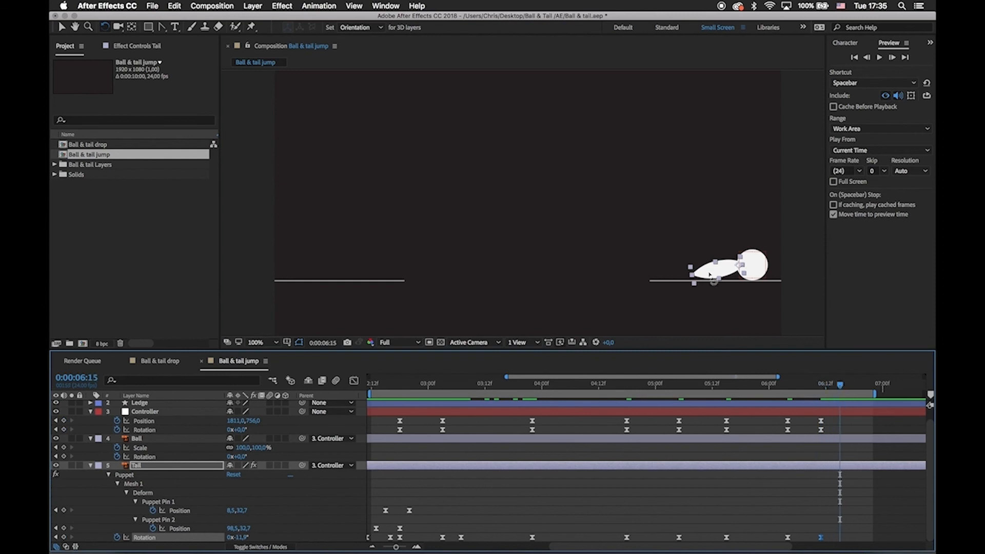
drag(710, 275, 710, 265)
key(Page_Down)
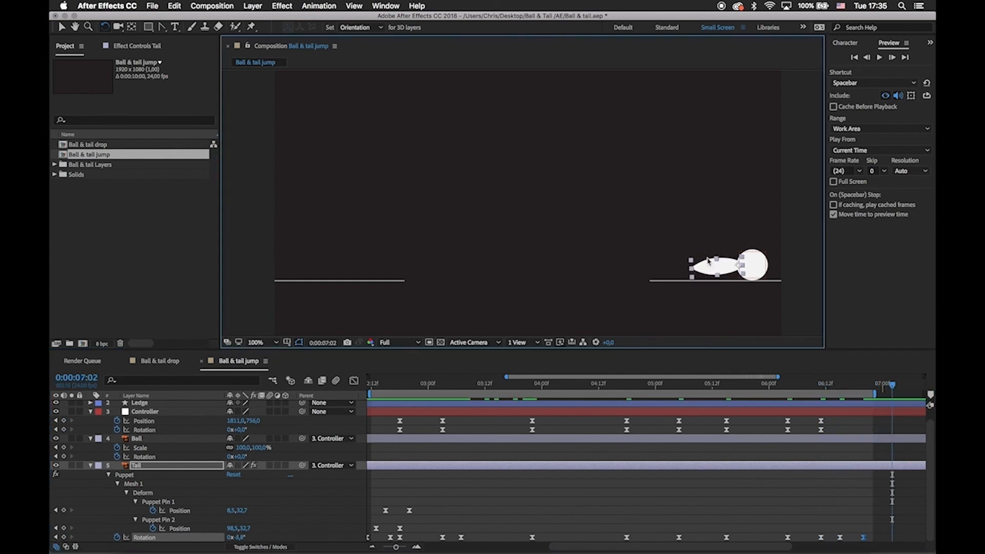
In the Tail Rotation speed graph, lengthen the outgoing ease of the last keyframe before 0:00:03:03 to about 85% influence.
click(354, 380)
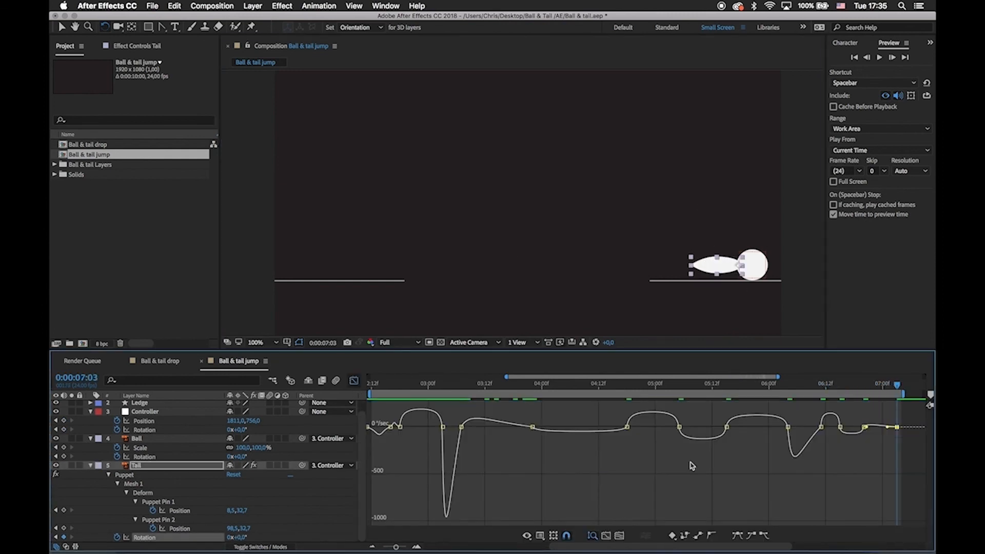
click(376, 390)
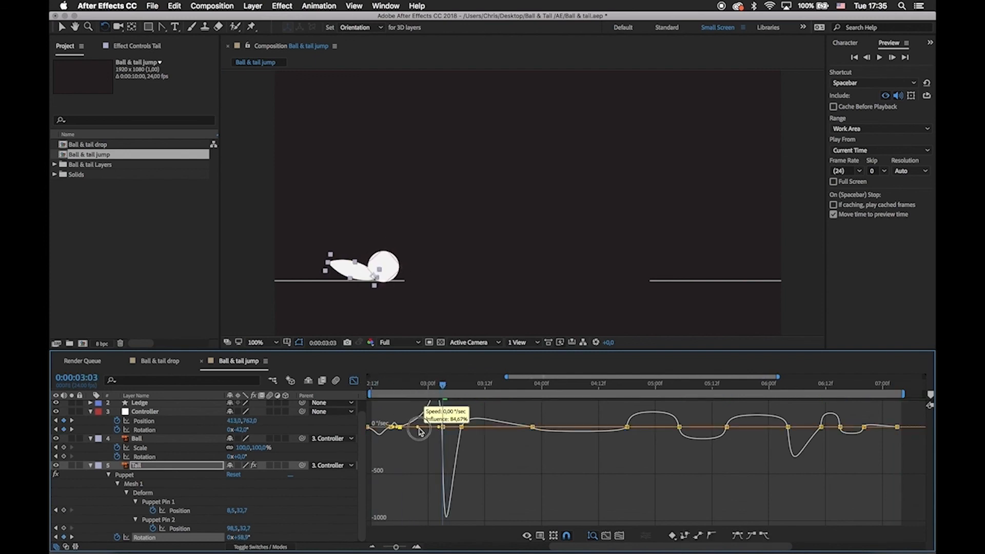
drag(419, 431, 419, 431)
key(space)
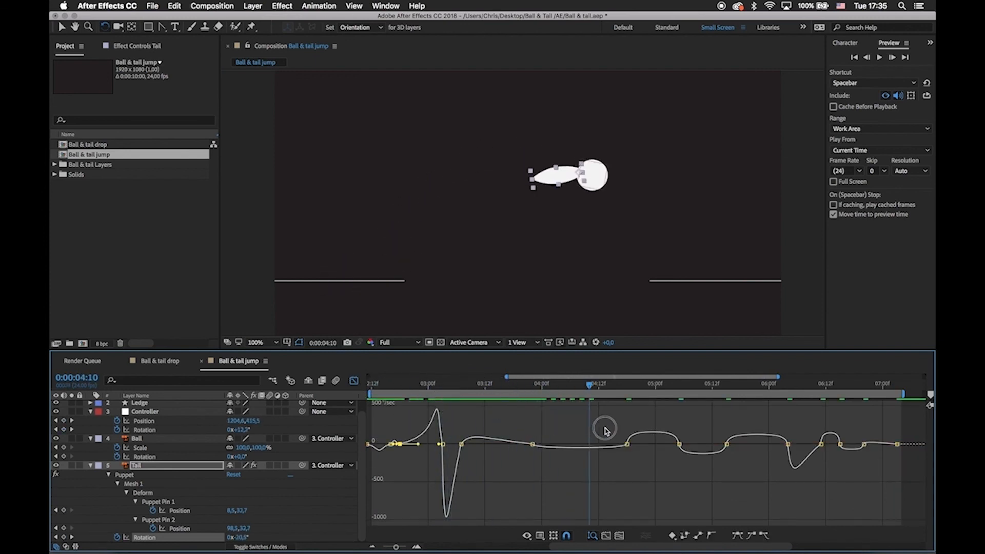
Reshape the Tail Rotation speed curve from the jump peak at 0:00:03:22 through the landing at 0:00:04:18 for a sharp change at impact.
drag(605, 428, 627, 434)
drag(517, 433, 541, 456)
drag(549, 445, 568, 445)
drag(611, 445, 624, 445)
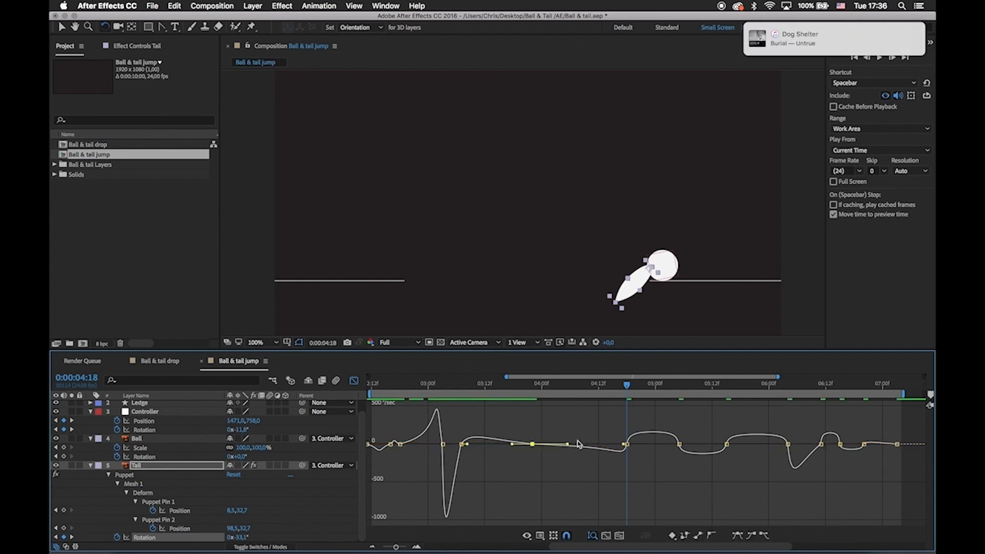
drag(618, 384, 627, 419)
drag(618, 422, 640, 452)
drag(636, 445, 658, 446)
Adjust the Tail Rotation ease handles from 0:00:05:05 to 0:00:06:04 to shape the drag through the second bounce.
drag(661, 393, 679, 398)
click(680, 445)
drag(683, 444, 713, 445)
drag(719, 435, 731, 452)
drag(784, 445, 762, 447)
scroll(792, 448, right, 5)
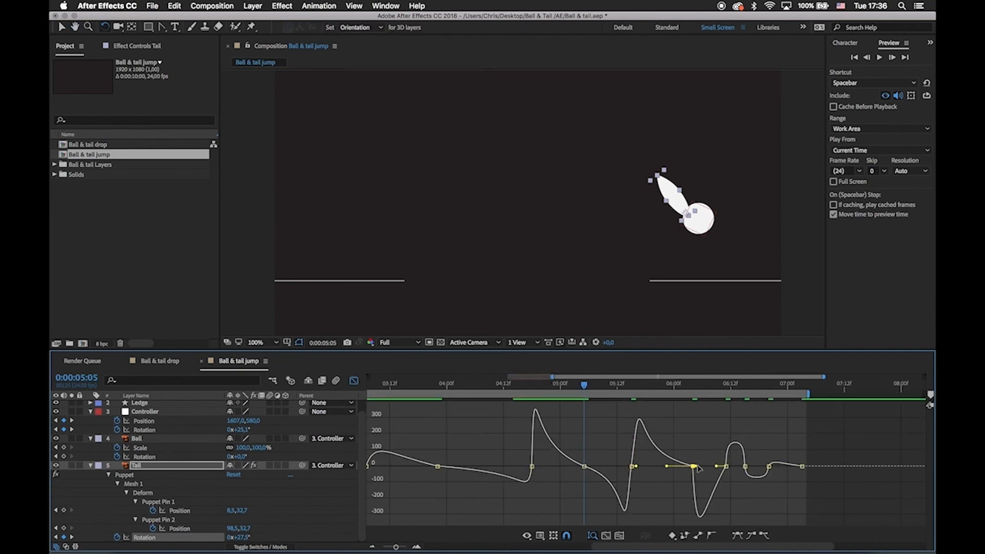
drag(697, 467, 703, 468)
drag(716, 461, 615, 464)
Refine the Tail Rotation ease handles of the final settling keyframes from 0:00:06:11 onward.
key(space)
key(equal)
drag(605, 457, 611, 457)
drag(631, 456, 627, 457)
drag(645, 456, 737, 458)
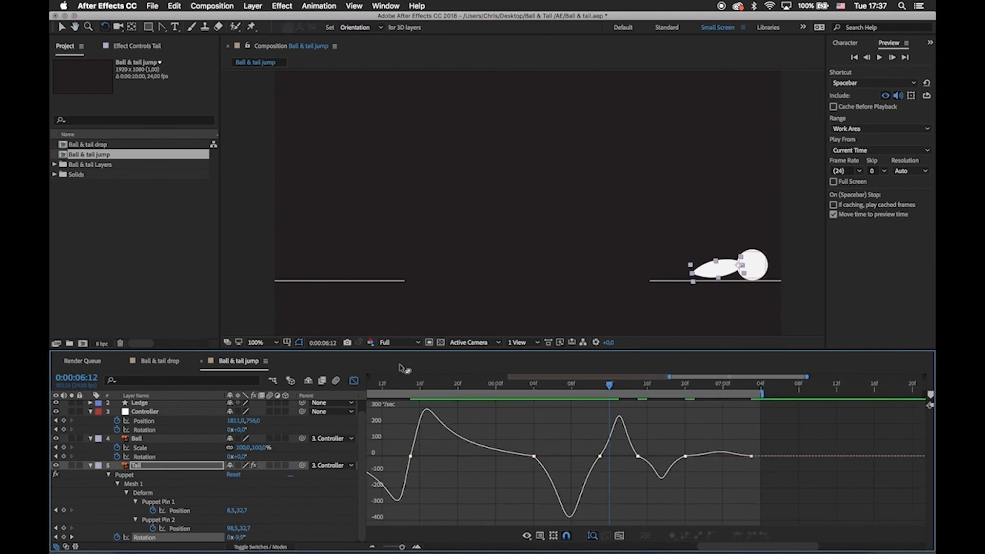
Return to the keyframe view and preview the jump from 0:00:02:13.
click(354, 381)
key(minus)
key(minus)
click(555, 461)
scroll(555, 461, left, 3)
click(432, 385)
key(space)
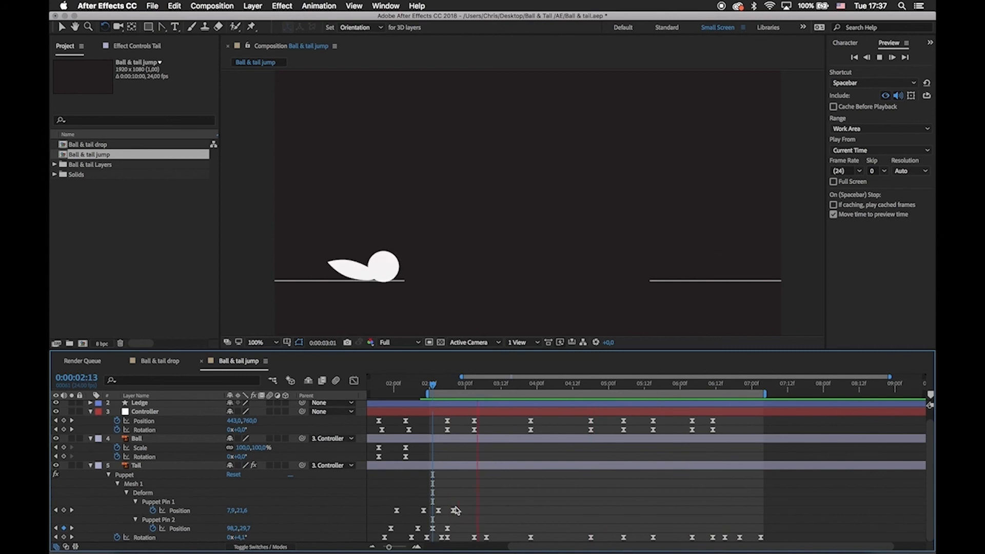
key(space)
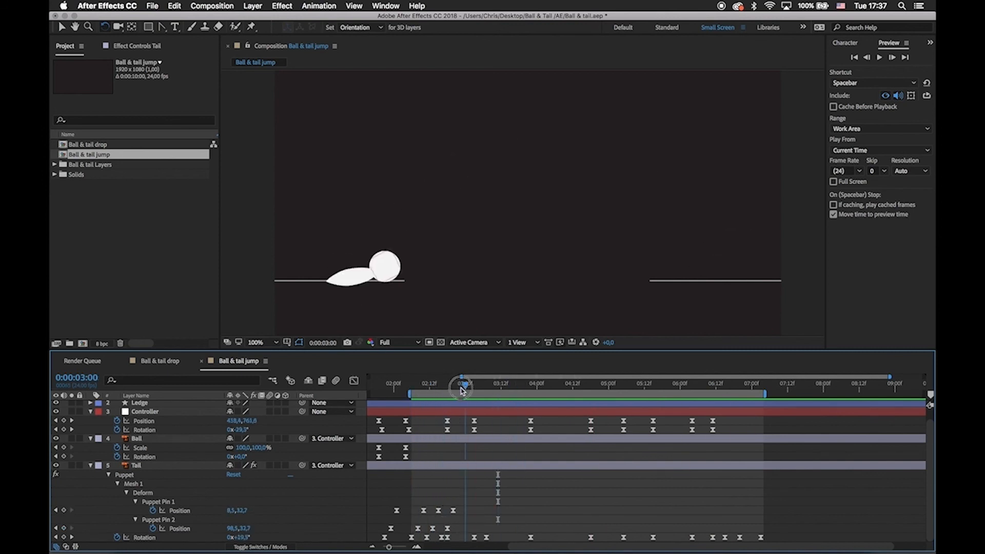
Trim the work area to the crouch and takeoff, ending it at about 0:00:03:01.
key(n)
drag(462, 391, 416, 391)
key(equal)
scroll(450, 540, left, 2)
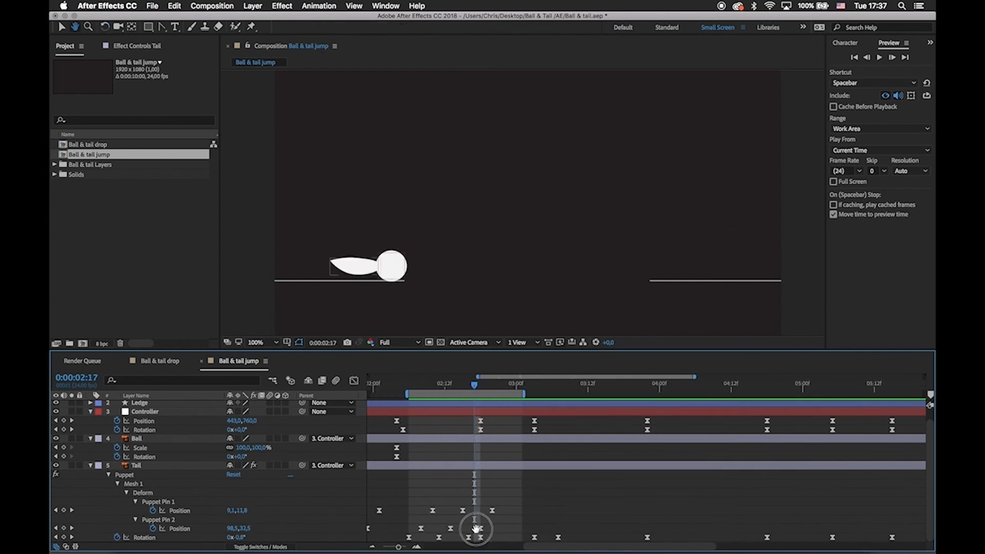
Remove the Tail Rotation keyframe at 0:00:02:16, keep the one at 0:00:02:18, and check its speed graph.
click(483, 538)
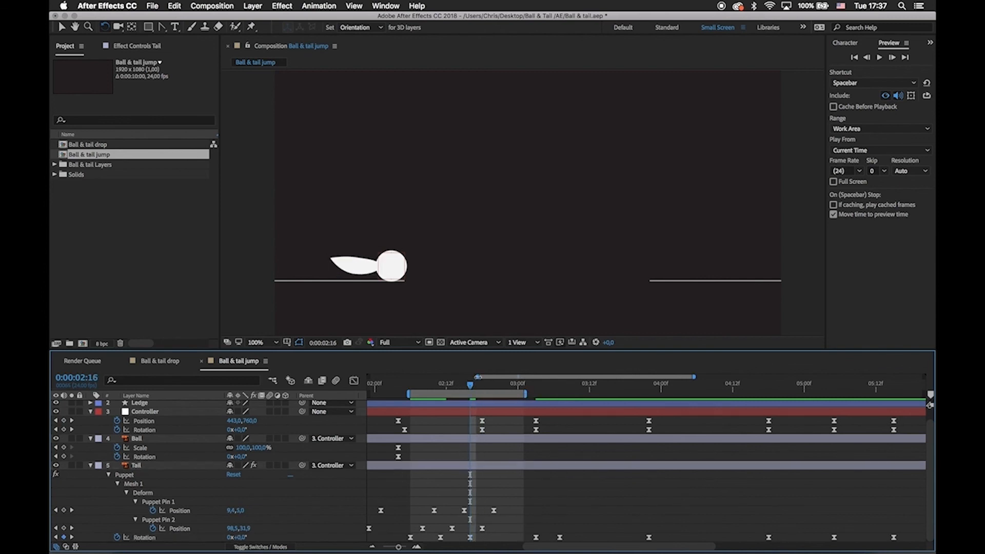
key(shift+F3)
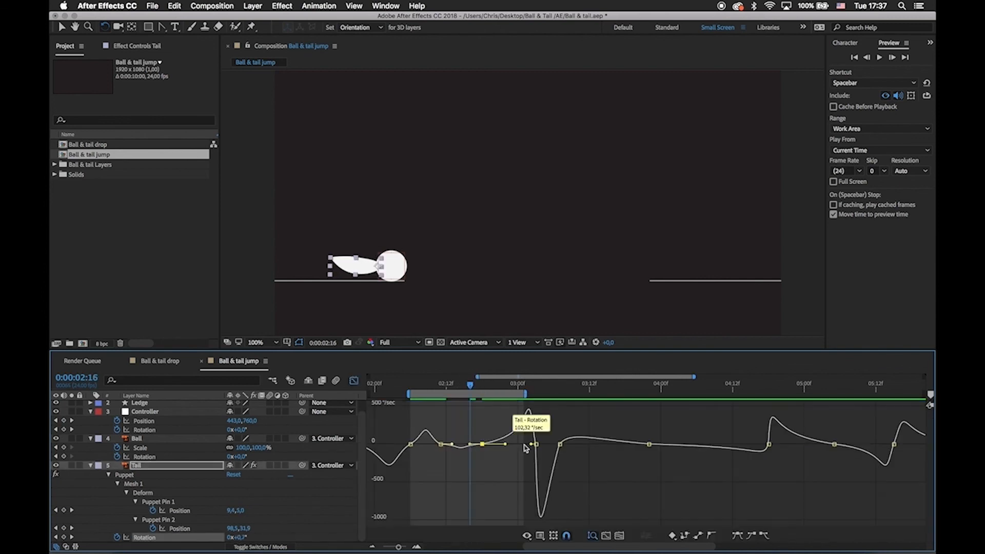
click(355, 380)
click(572, 523)
Preview the takeoff and extend the work area's end to about 0:00:04:09.
key(space)
drag(525, 394, 716, 433)
key(space)
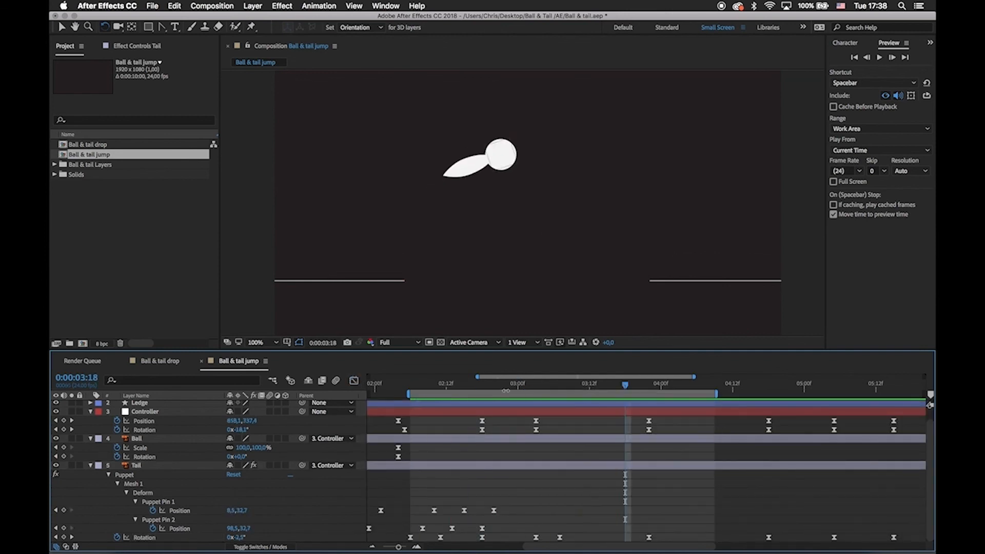
Shift all Controller and Tail keyframes from the takeoff at 0:00:03:03 onward so they begin at 0:00:03:11.
click(468, 386)
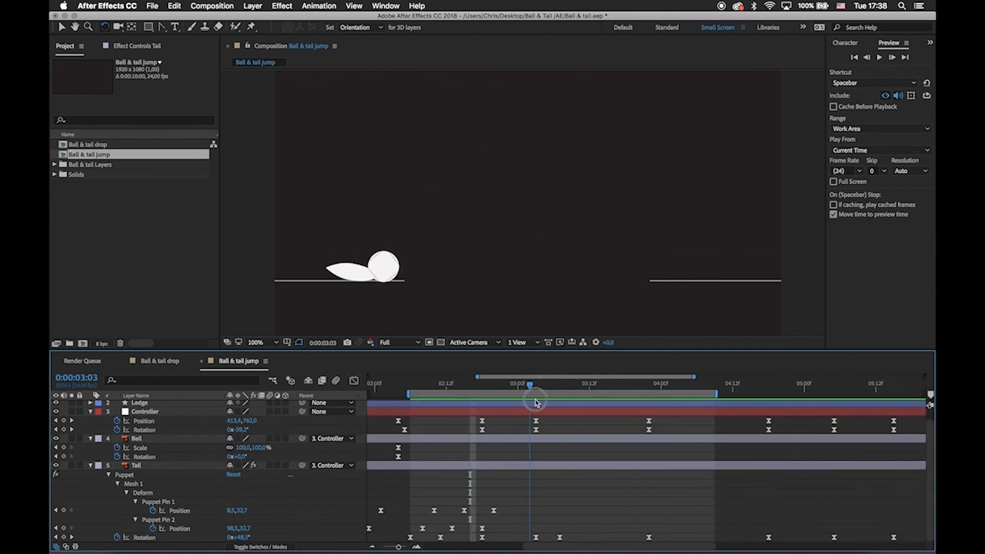
key(minus)
key(minus)
drag(535, 403, 765, 547)
drag(748, 538, 767, 539)
click(601, 510)
Shorten the incoming ease of the Tail Rotation keyframe at 0:00:03:11 in the speed graph.
drag(555, 418, 566, 540)
key(shift+F3)
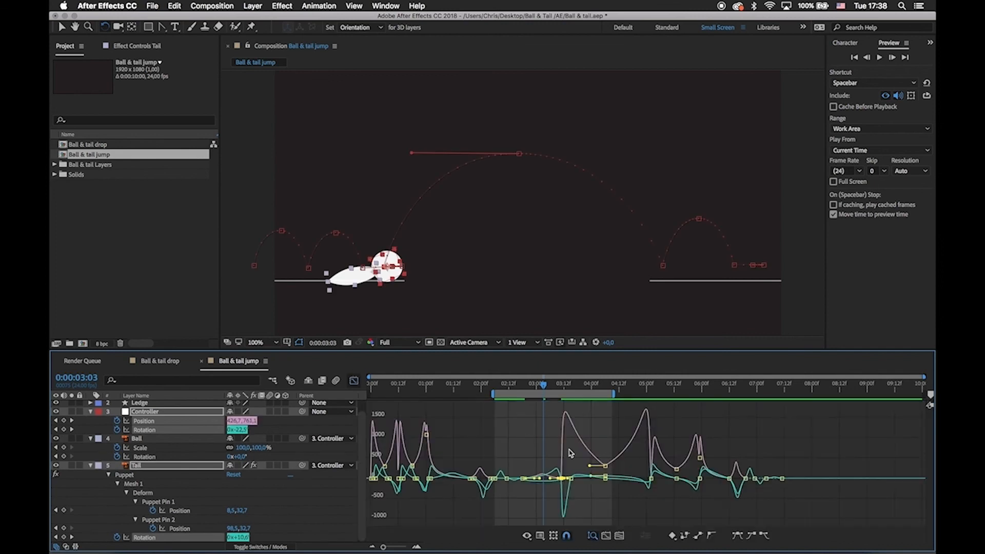
key(equal)
key(equal)
click(411, 414)
key(shift+F3)
scroll(518, 498, left, 1)
click(544, 538)
key(shift+F3)
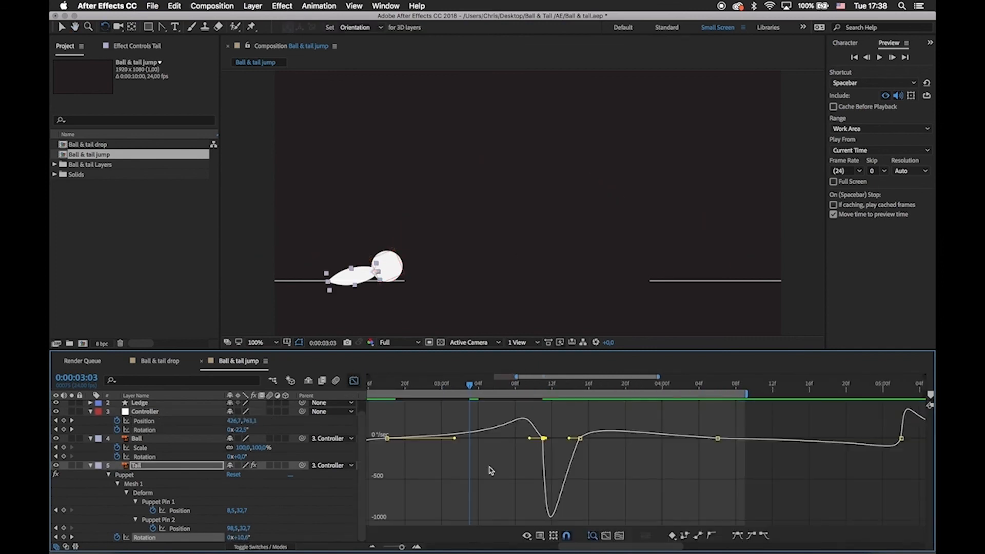
drag(529, 439, 540, 440)
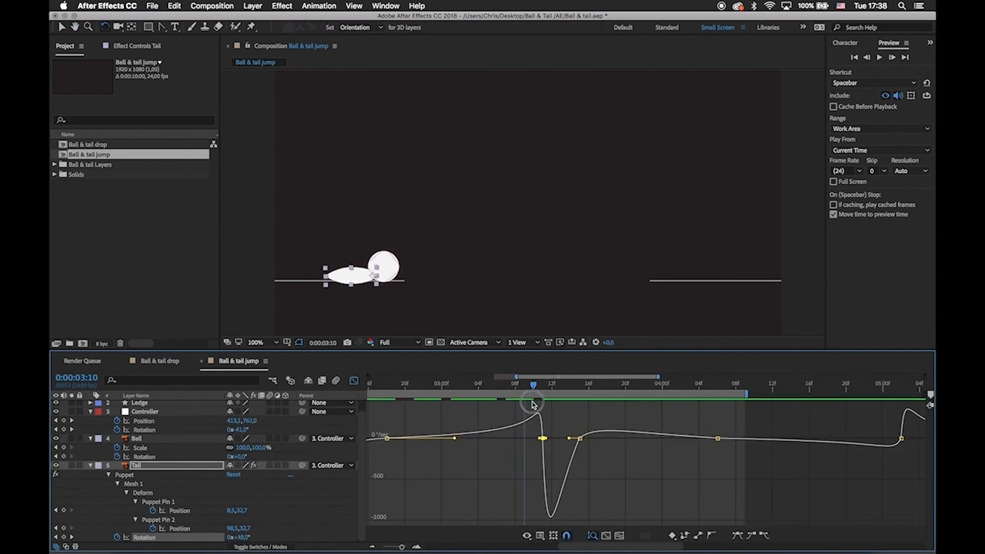
Review the takeoff motion and examine the Controller's Position speed graph around 0:00:03:11.
drag(543, 406, 581, 427)
key(shift+F3)
click(144, 421)
key(shift+F3)
drag(515, 383, 563, 442)
key(shift+F3)
click(577, 452)
key(minus)
key(minus)
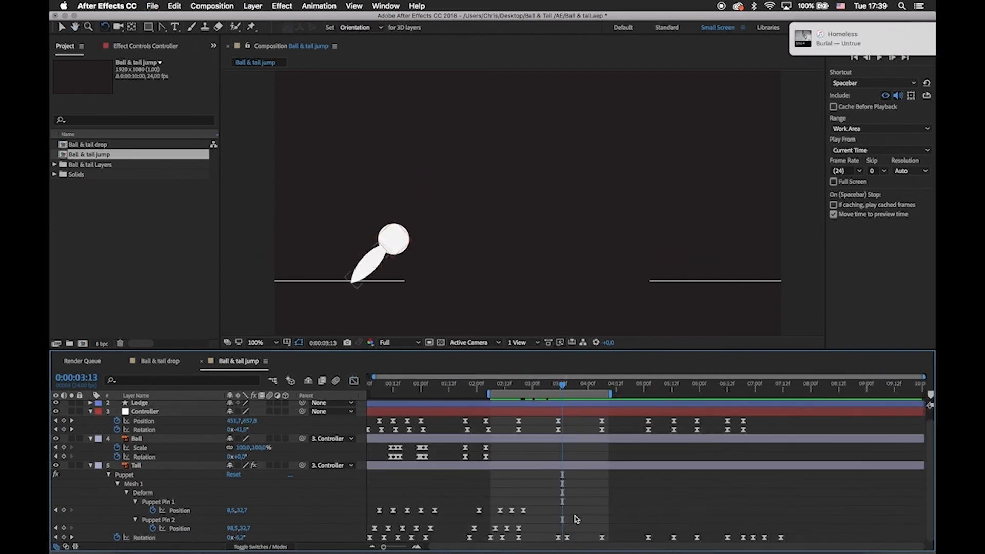
Delay the Controller and Tail Rotation keyframes around and after takeoff by one to two frames so they trail the Controller's Position.
drag(551, 528, 786, 542)
drag(553, 523, 786, 539)
mouse_move(509, 428)
mouse_down()
mouse_move(748, 441)
mouse_move(520, 430)
mouse_up()
drag(556, 525, 810, 535)
drag(781, 538, 784, 537)
drag(795, 525, 567, 550)
drag(570, 537, 574, 538)
click(587, 495)
Extend the work area from the composition start to about 8 seconds, save the project and preview the animation.
drag(610, 394, 821, 417)
drag(489, 394, 364, 397)
key(super+s)
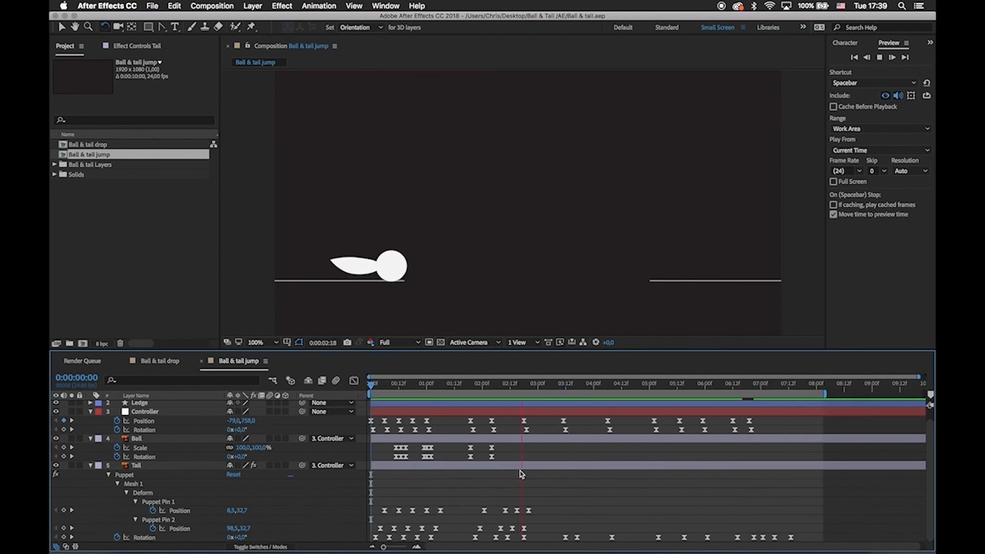
click(559, 417)
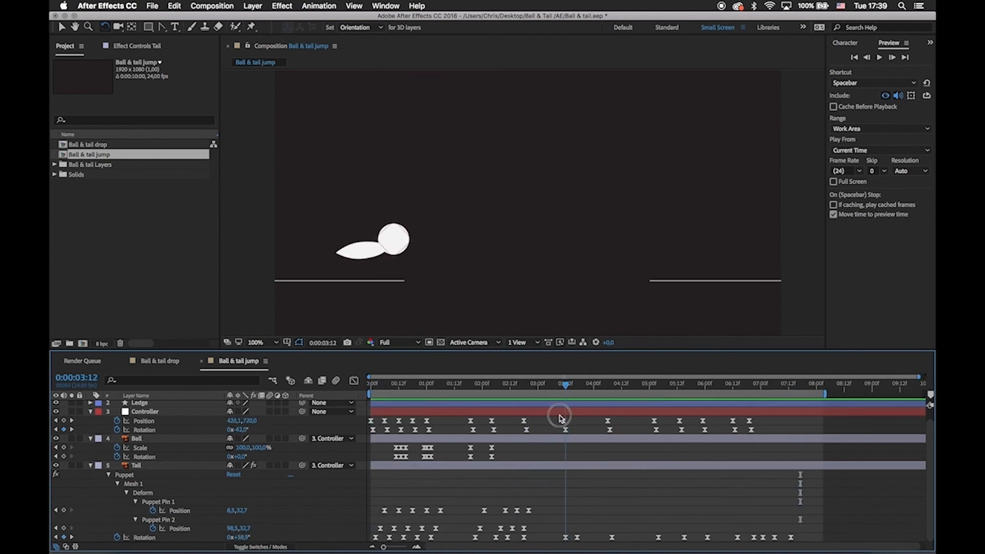
Try moving the Tail Rotation keyframe at 0:00:02:18 about three frames later.
drag(561, 418, 524, 417)
click(524, 538)
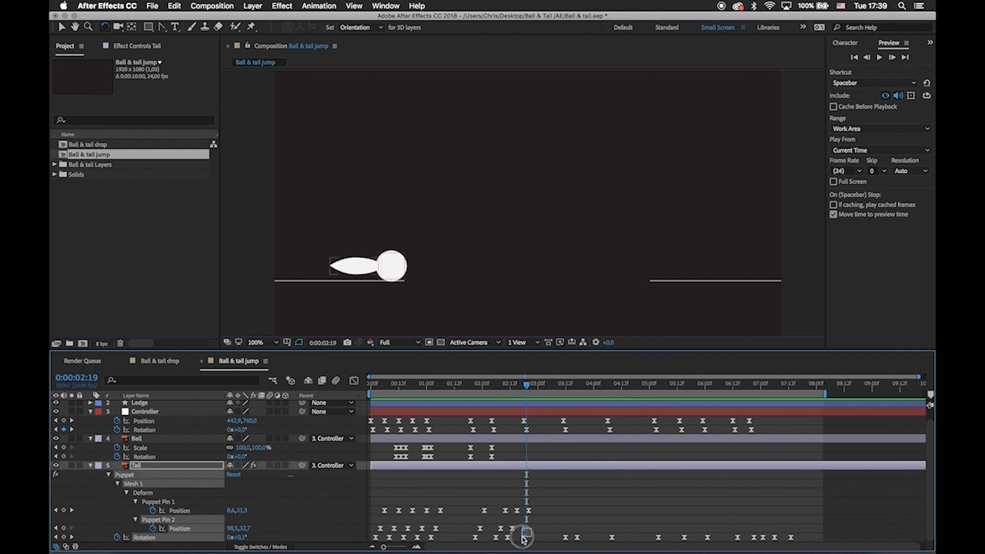
click(527, 386)
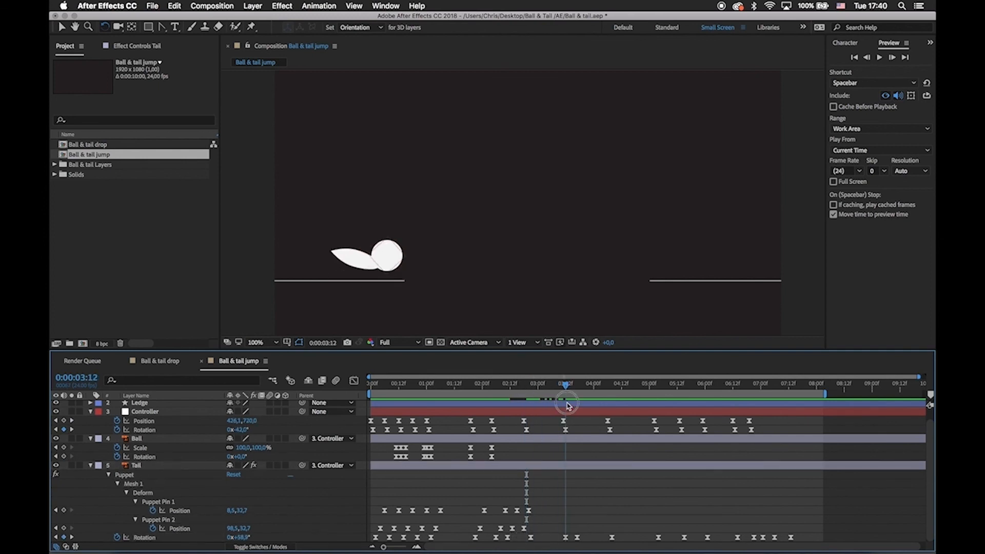
Lengthen the incoming ease of the Tail Rotation keyframe at 0:00:03:12 in the speed graph.
click(566, 539)
key(shift+F3)
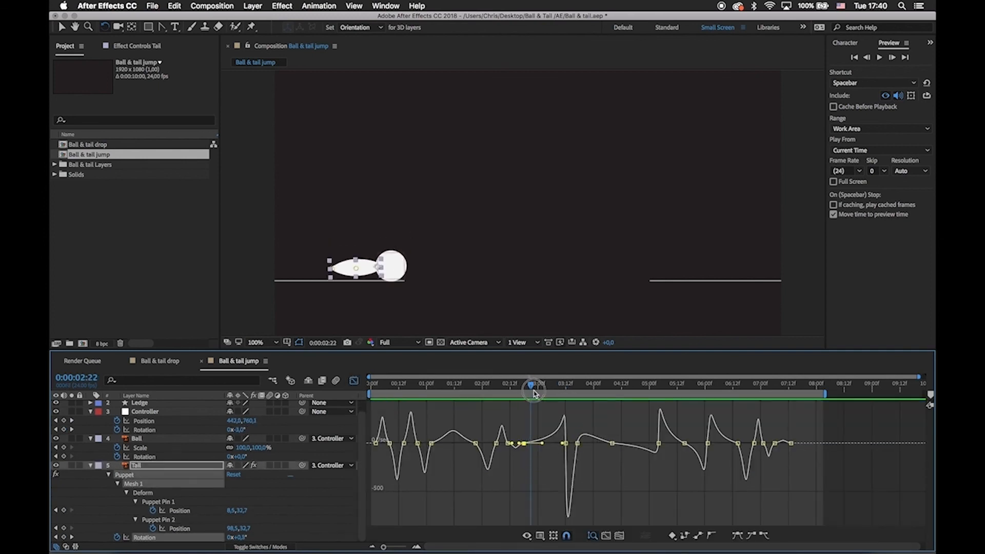
key(=)
drag(567, 434, 592, 450)
drag(583, 443, 578, 443)
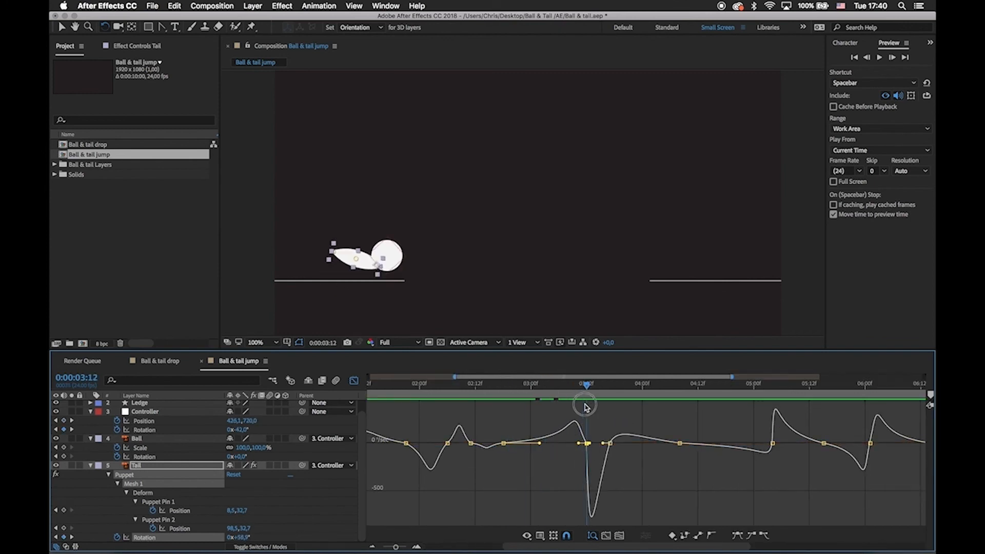
Lengthen the outgoing ease of the Controller Rotation keyframe that starts the takeoff tilt, comparing it with the Tail's motion.
click(354, 381)
click(508, 430)
click(354, 381)
drag(522, 444, 591, 442)
click(355, 381)
click(586, 538)
drag(582, 390, 546, 401)
click(586, 430)
click(355, 382)
drag(522, 444, 568, 445)
click(355, 382)
Tighten the incoming ease of the Tail Rotation keyframe at 0:00:03:12 so the drag builds until takeoff.
click(586, 538)
key(shift+F3)
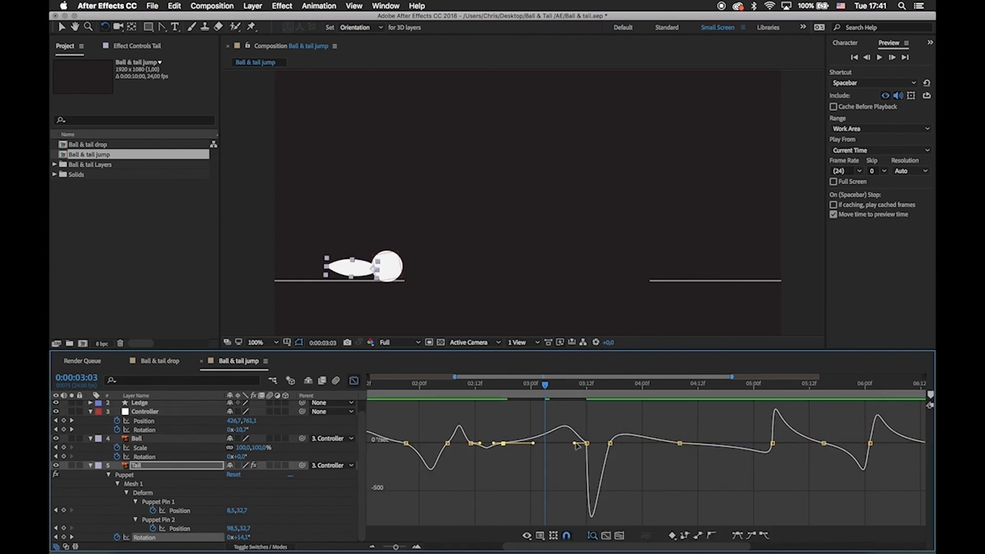
drag(556, 391, 583, 444)
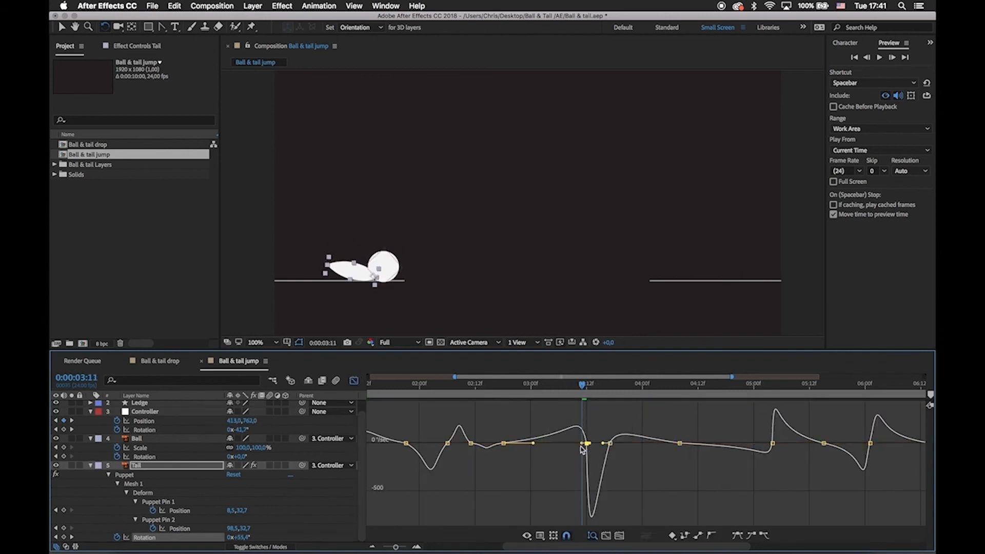
Shorten the incoming ease of the Controller Rotation keyframe at 0:00:03:12 in its speed graph.
key(shift+F3)
click(587, 430)
key(shift+F3)
click(573, 444)
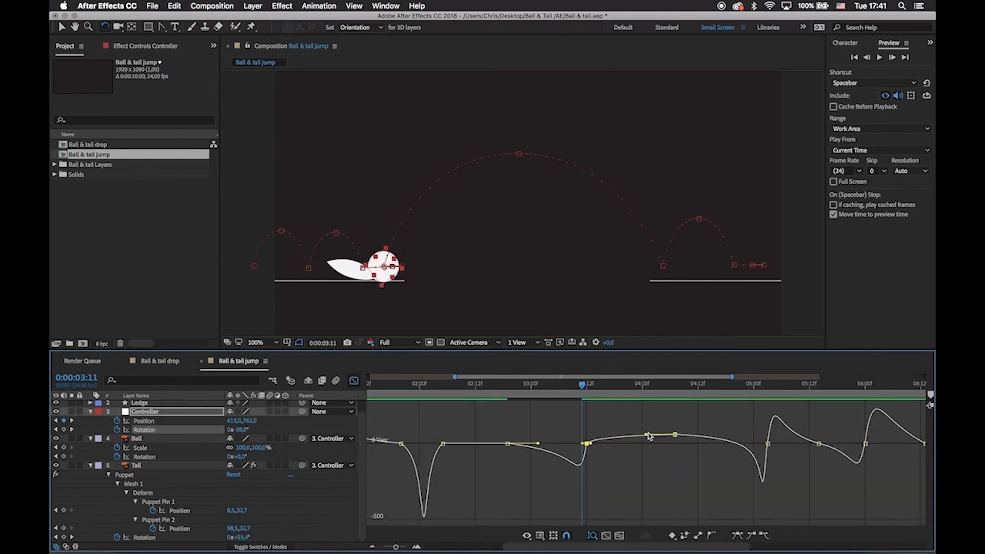
Raise the Controller Rotation speed at the jump-peak keyframe at 0:00:04:07 to about 207°/sec with about 50% influence.
drag(646, 437, 646, 439)
drag(582, 385, 676, 421)
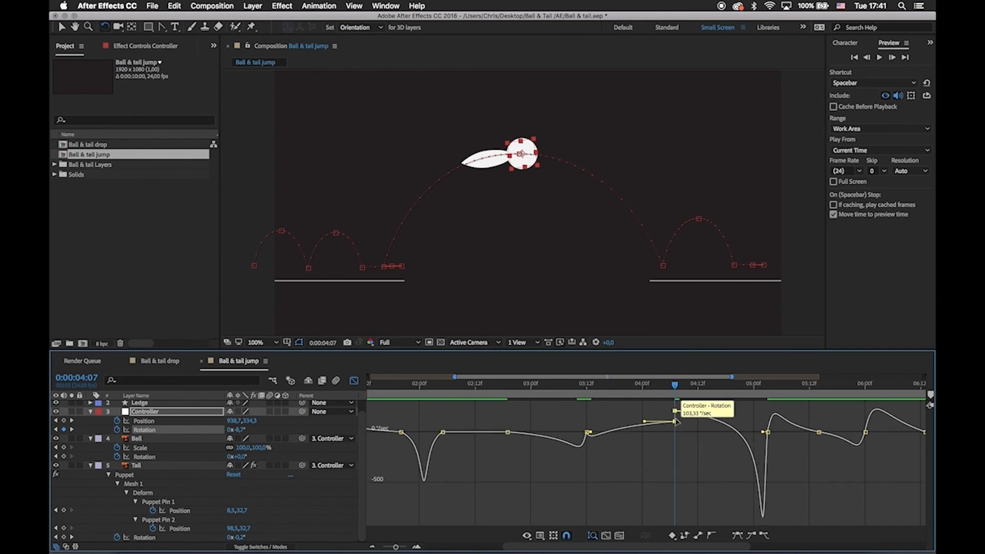
drag(582, 384, 621, 448)
drag(644, 411, 653, 413)
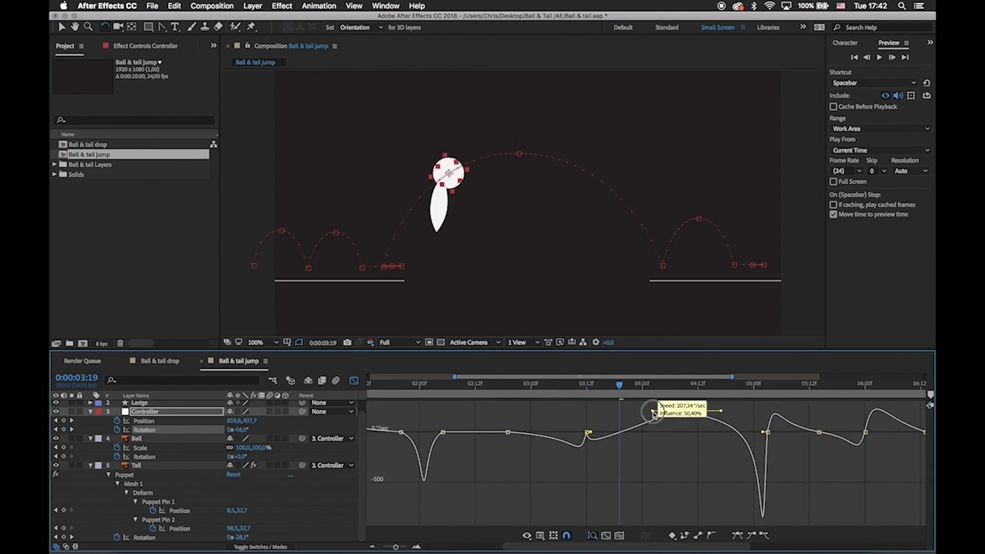
Preview the jump with the adjusted Controller Rotation speed.
key(space)
click(534, 409)
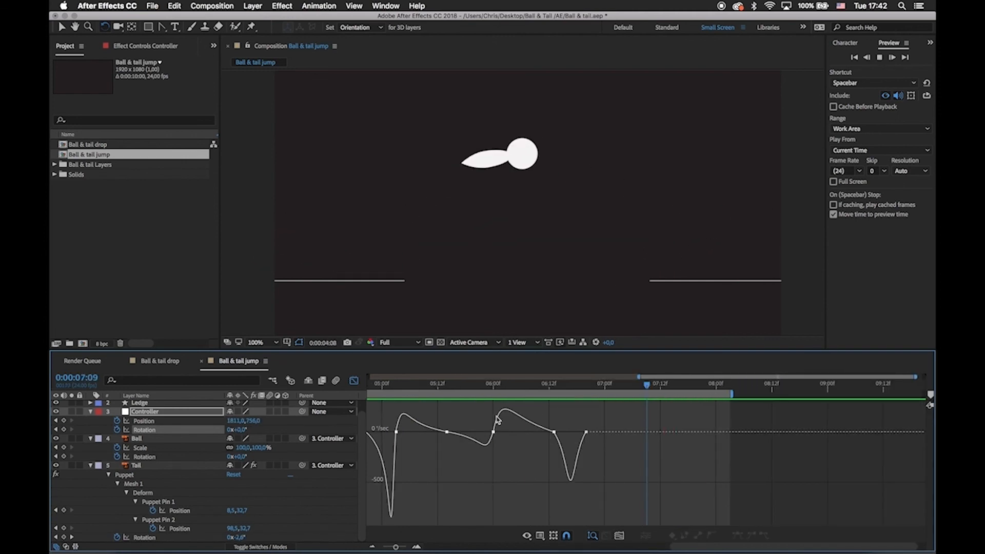
key(space)
key(shift+F3)
Fine-tune the Controller Rotation ease handle at the jump peak and check the descent to the second ledge.
drag(414, 390, 475, 388)
click(354, 380)
drag(497, 425, 488, 426)
drag(474, 386, 586, 452)
scroll(590, 436, right, 1)
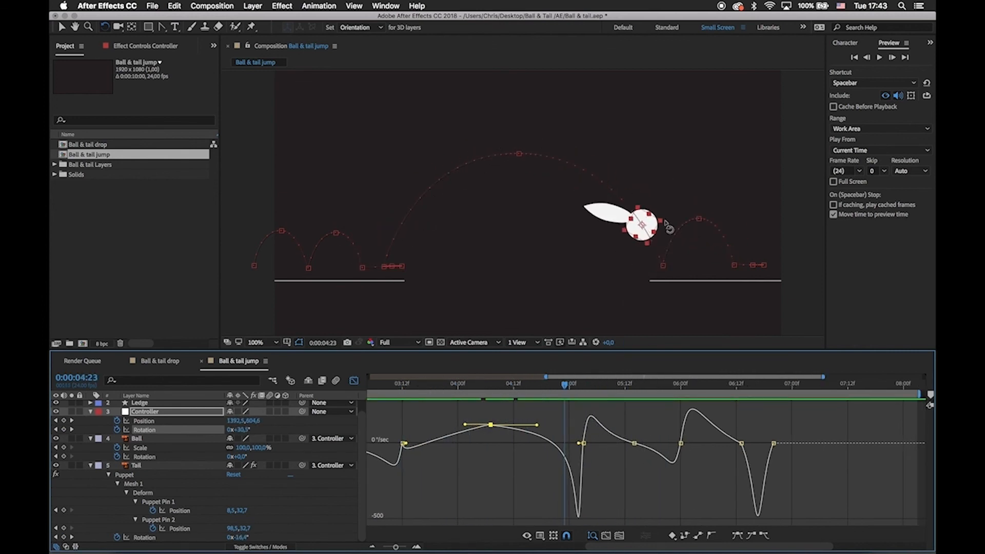
Leave the speed graph at 0:00:04:19, clear the keyframe selection and activate the Selection tool.
drag(567, 385, 545, 386)
key(shift+F3)
click(471, 458)
key(v)
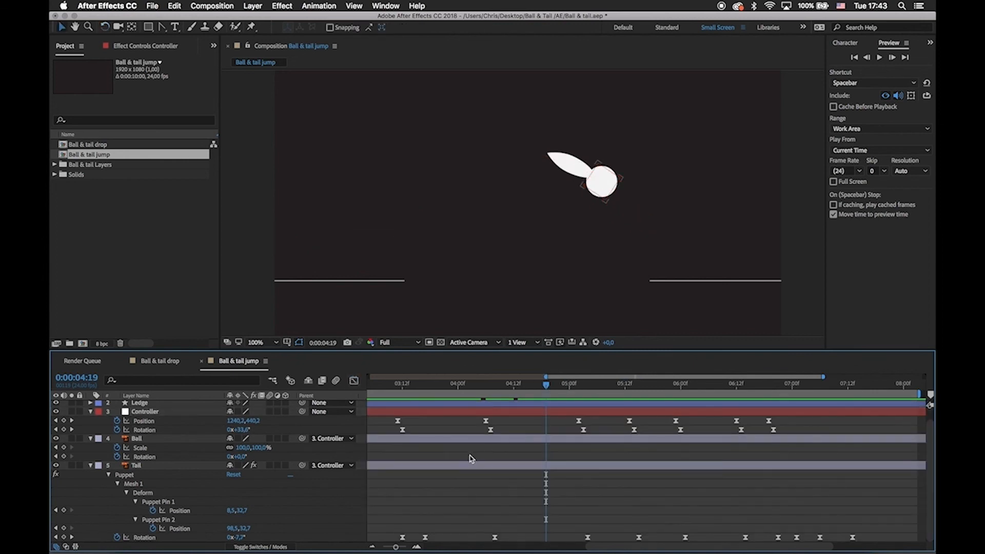
Preview the jump from the start of the composition to check the Controller's adjusted rotation.
key(minus)
scroll(524, 424, left, 4)
scroll(524, 424, up, 1)
scroll(690, 488, down, 1)
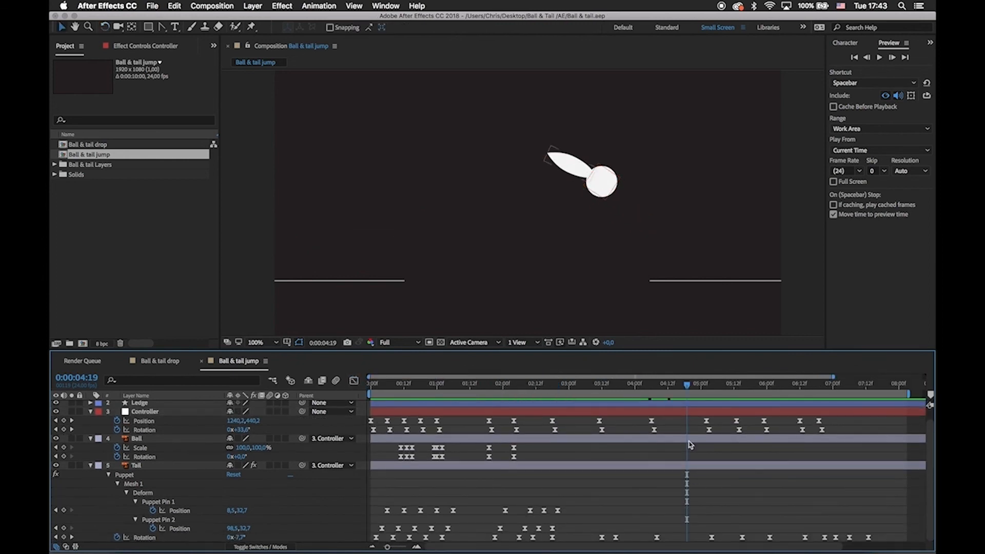
drag(687, 385, 369, 383)
key(space)
key(space)
click(486, 440)
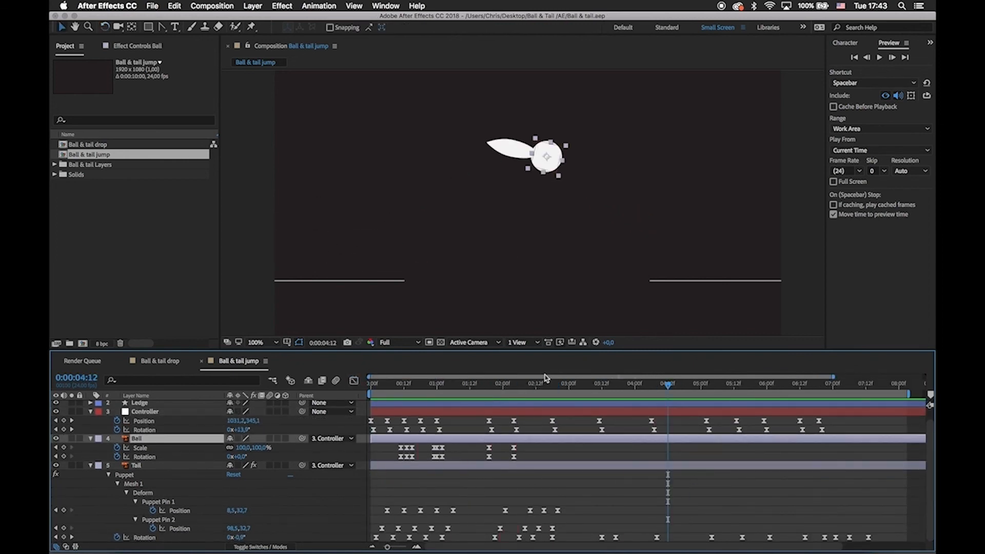
Curl the Tail upward at 0:00:03:12 by moving Puppet Pin 1 to about 33.9, -38.7 and Puppet Pin 2 to about 103.1, 41.0.
drag(667, 384, 489, 392)
scroll(570, 513, right, 1)
drag(595, 384, 594, 400)
click(548, 511)
key(period)
drag(322, 274, 552, 203)
drag(377, 233, 420, 255)
drag(593, 386, 598, 430)
drag(649, 458, 604, 460)
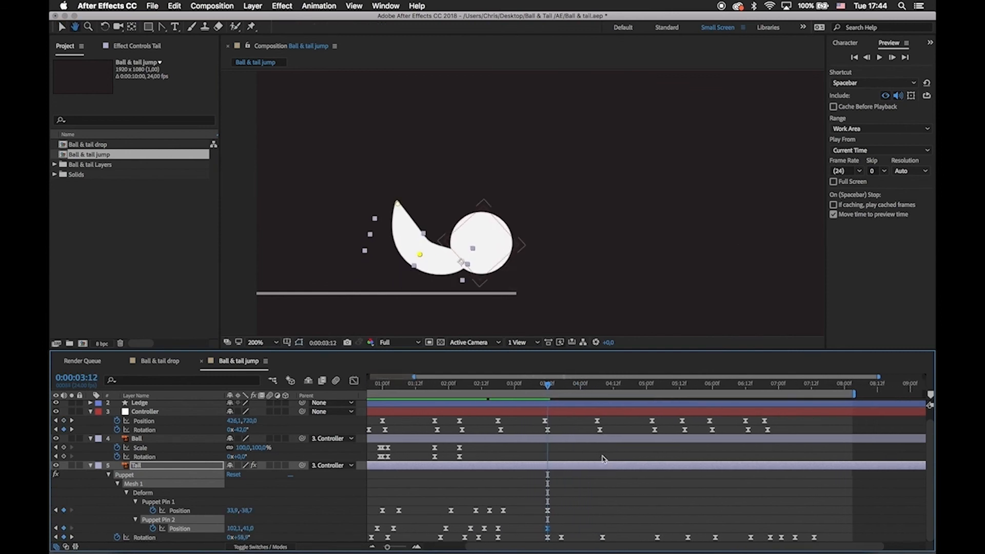
Shift the Tail's Rotation keyframes from takeoff onward slightly later and copy the neutral Puppet Pin positions to 0:00:03:19.
drag(543, 536, 813, 540)
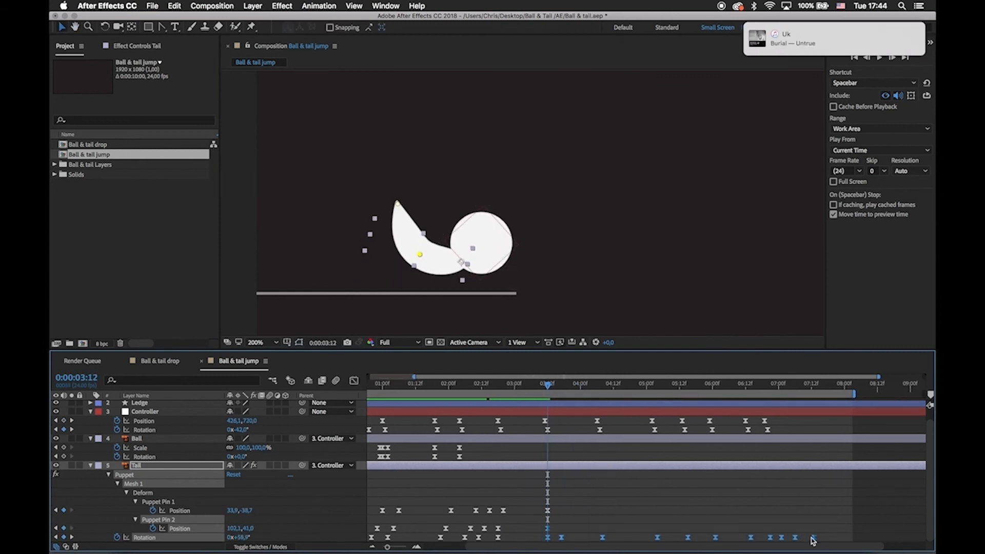
drag(548, 386, 568, 392)
click(544, 511)
drag(413, 510, 468, 519)
click(390, 522)
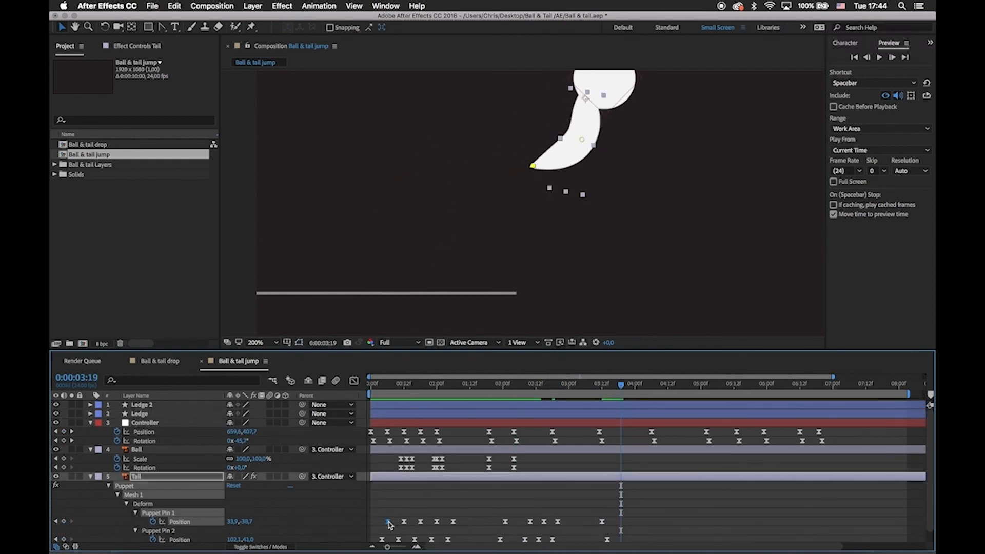
key(super+c)
key(super+v)
click(389, 538)
key(super+c)
key(super+v)
Repeat the neutral Puppet Pin 1 and 2 Position keyframes for the descent and place them at the landing frame, 0:00:05:02.
drag(658, 504, 547, 492)
drag(513, 391, 554, 394)
scroll(440, 286, down, 1)
drag(609, 244, 355, 298)
drag(555, 384, 549, 443)
drag(556, 384, 608, 398)
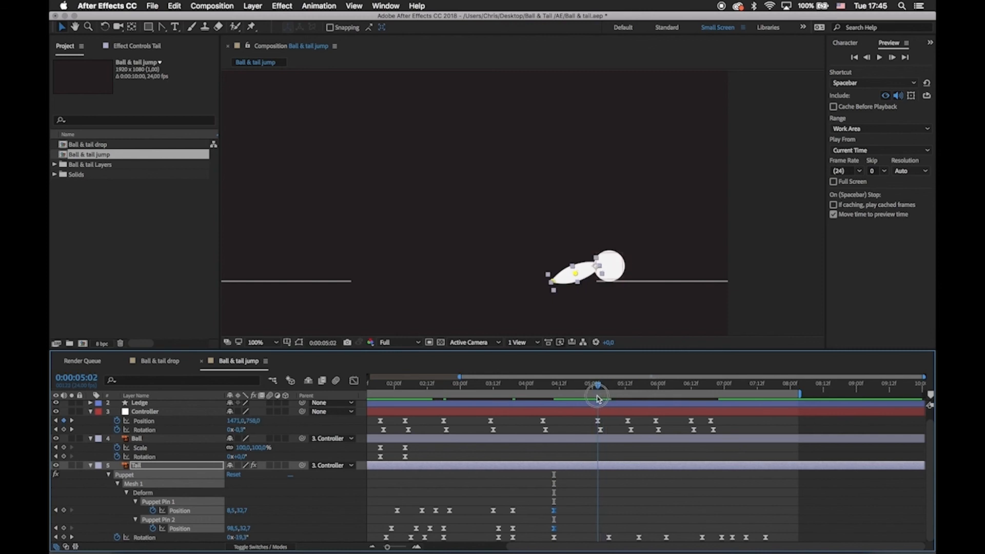
drag(602, 384, 610, 384)
click(622, 504)
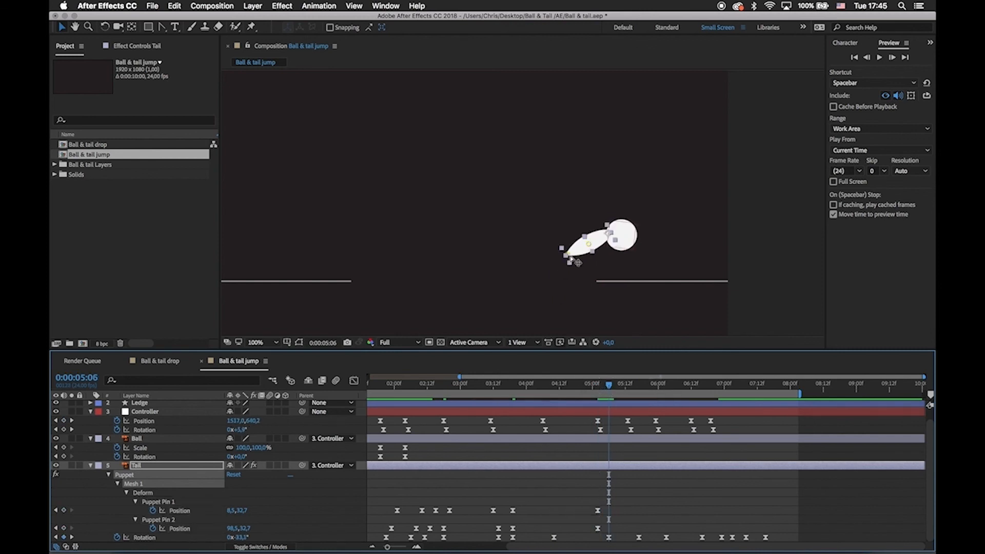
Bend the Tail at 0:00:05:06, and at 0:00:05:02 set Puppet Pin 1 to about 44.5, -56.4 and Puppet Pin 2 to about 103.9, 17.6.
drag(567, 254, 584, 278)
drag(609, 384, 598, 405)
drag(553, 283, 576, 272)
drag(552, 262, 552, 257)
drag(575, 272, 575, 267)
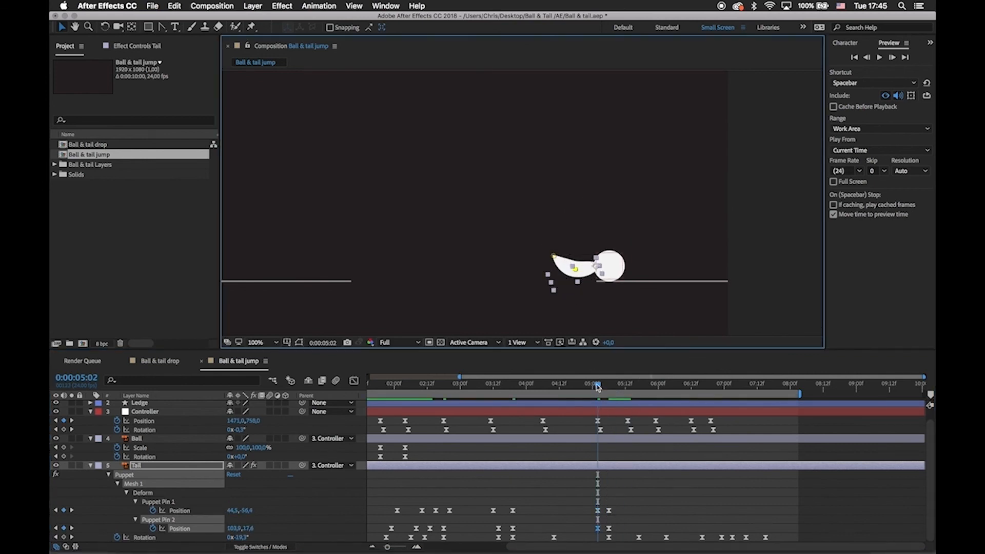
Bend the Tail with Puppet Pins 1 and 2 at its next Rotation keyframes through the small hop on the second ledge.
drag(598, 385, 636, 401)
drag(600, 203, 634, 170)
drag(628, 202, 635, 197)
drag(633, 170, 637, 169)
drag(639, 384, 703, 393)
click(690, 212)
drag(690, 234, 693, 238)
drag(704, 213, 712, 213)
Pose the settling Tail with Puppet Pin 1 at about 8.3, 53.1 at 0:00:06:23, 11.0, 8.1 at 0:00:07:03 and neutral at 0:00:07:08.
drag(704, 387, 722, 387)
drag(726, 511, 722, 510)
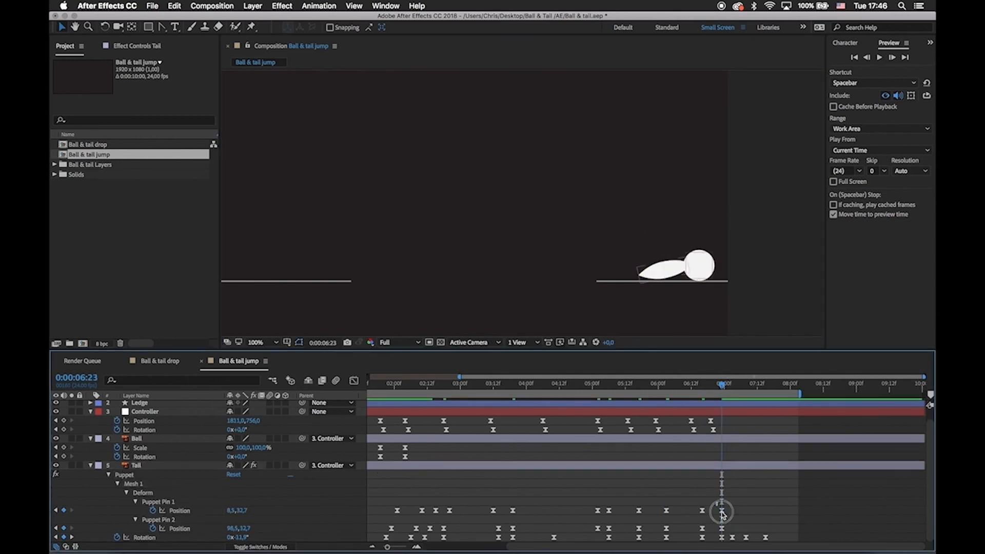
drag(641, 277, 642, 282)
drag(723, 386, 735, 386)
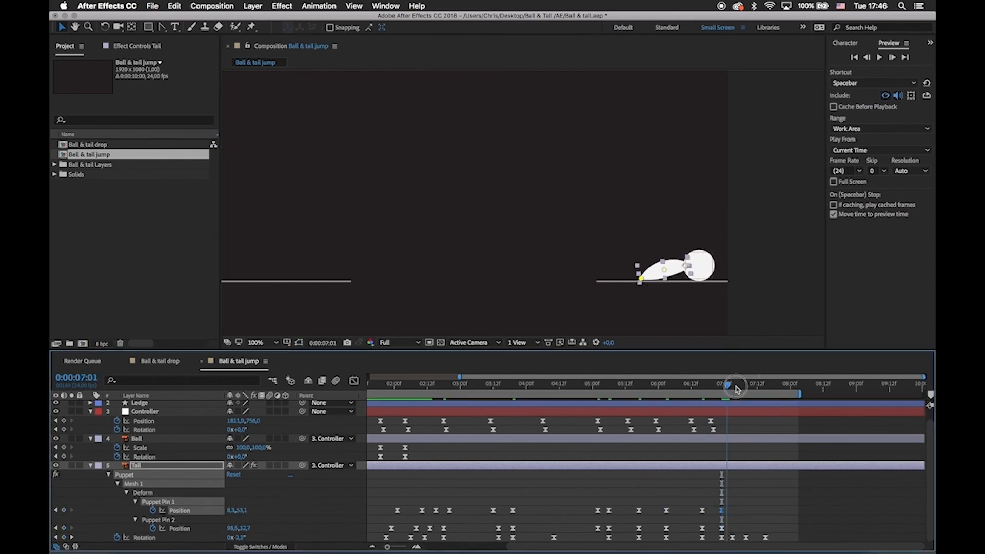
drag(637, 258, 645, 257)
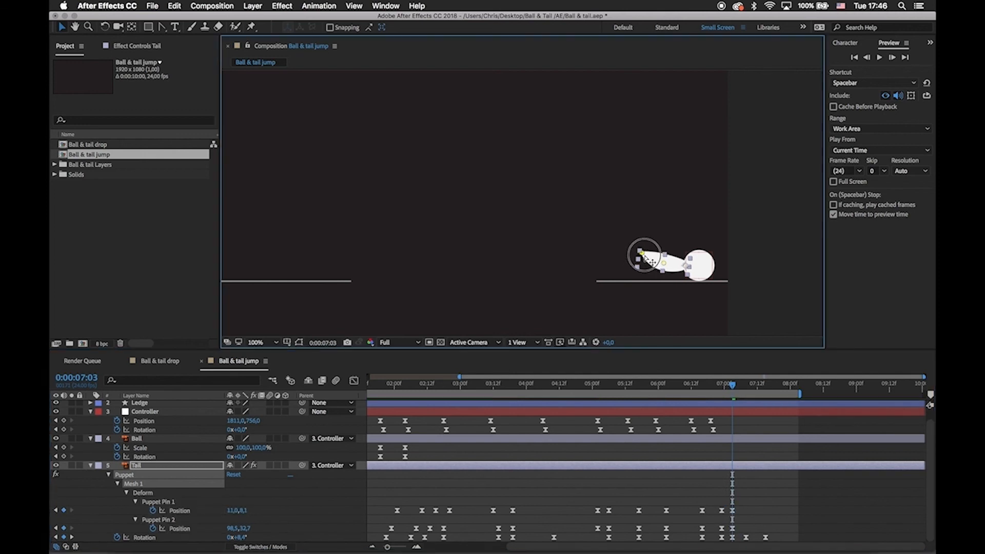
drag(736, 388, 747, 389)
Show the speed graph of the Puppet Pin 1 and 2 Position keyframes around takeoff at 0:00:03:12.
drag(772, 536, 654, 500)
key(shift+F3)
scroll(487, 460, left, 10)
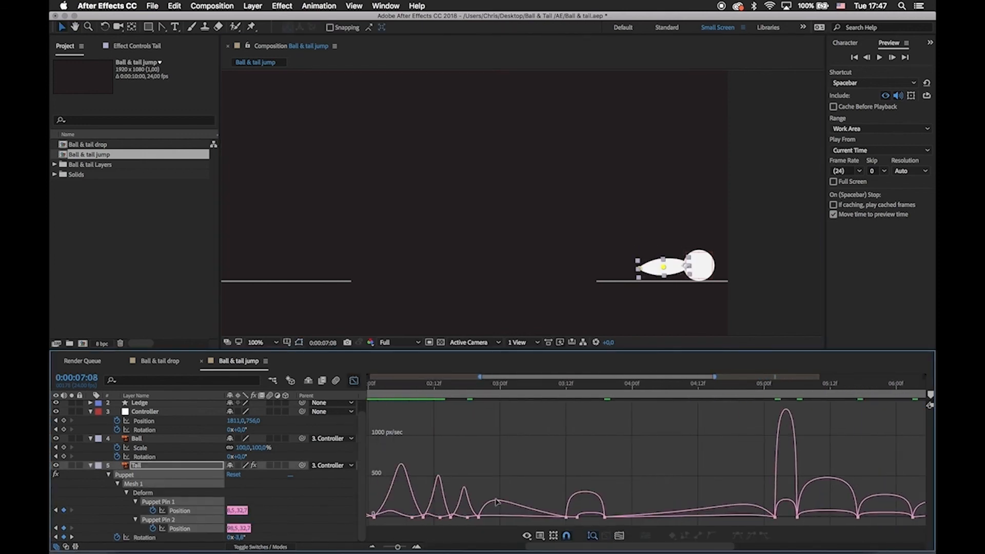
click(478, 517)
click(469, 388)
drag(410, 295, 498, 324)
mouse_move(503, 391)
mouse_down()
mouse_move(620, 411)
mouse_move(564, 407)
mouse_up()
Reshape the puppet pins' takeoff speed curves, easing into the 0:00:03:19 keyframes at 0 px/sec with about 47% influence.
drag(547, 473, 577, 521)
mouse_move(534, 484)
mouse_down()
mouse_move(477, 525)
mouse_move(536, 517)
mouse_up()
drag(538, 508, 578, 521)
drag(539, 517, 560, 518)
drag(589, 484, 543, 480)
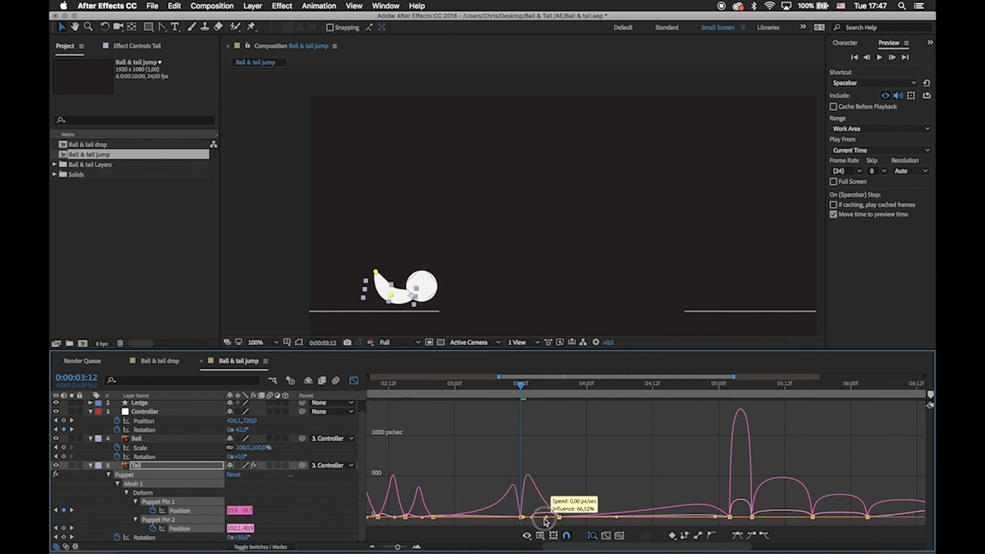
key(space)
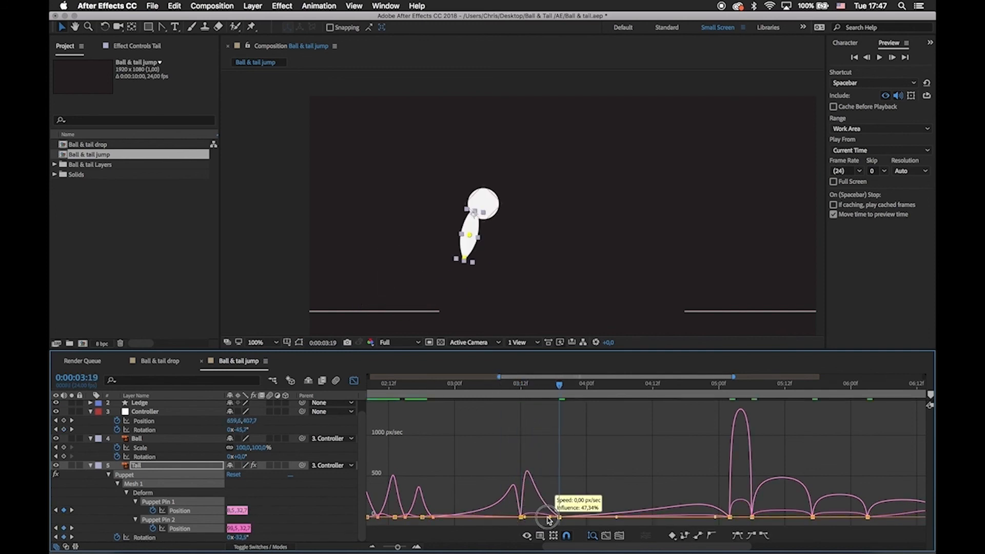
Lengthen the puppet pins' ease handles from the landing at 0:00:05:02 through the small hop for smoother speed peaks.
drag(533, 393, 730, 479)
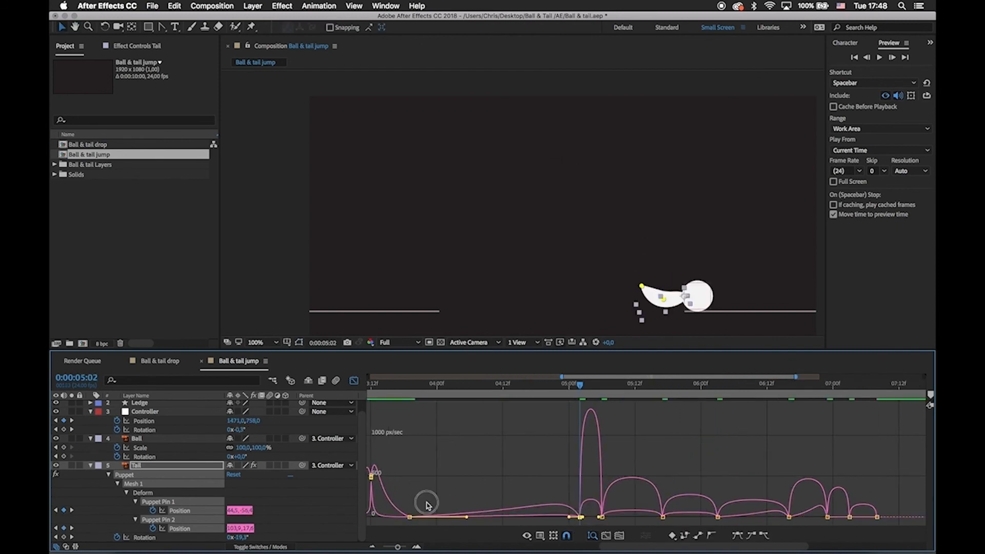
scroll(482, 462, right, 3)
mouse_move(471, 521)
mouse_down()
mouse_move(482, 520)
mouse_move(475, 527)
mouse_up()
drag(482, 518, 490, 520)
drag(507, 500, 529, 519)
drag(541, 502, 575, 528)
drag(558, 517, 546, 517)
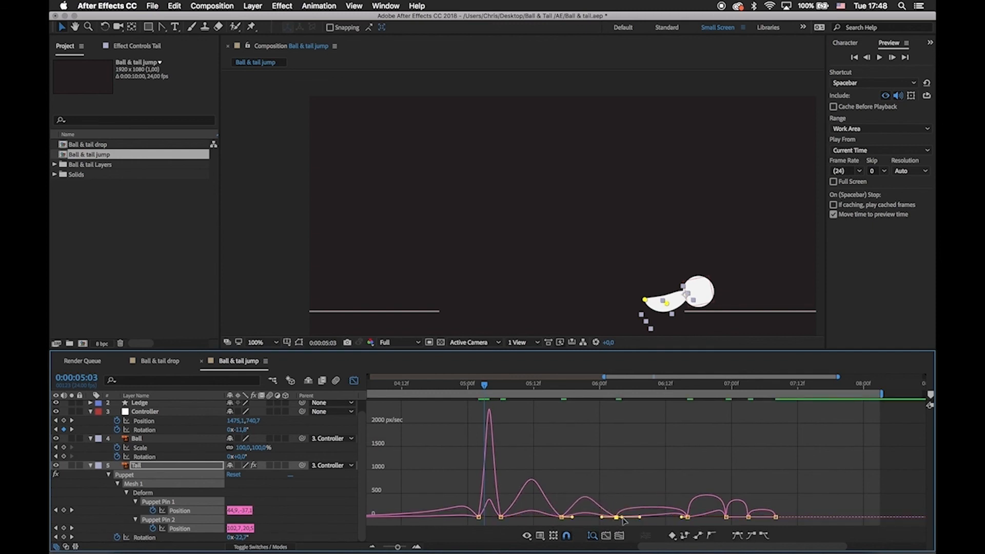
Smooth the puppet pins' speed curves through the final settling movements and leave the speed graph.
drag(598, 488, 670, 518)
drag(676, 501, 699, 525)
drag(694, 518, 699, 518)
drag(715, 501, 734, 526)
drag(719, 517, 715, 518)
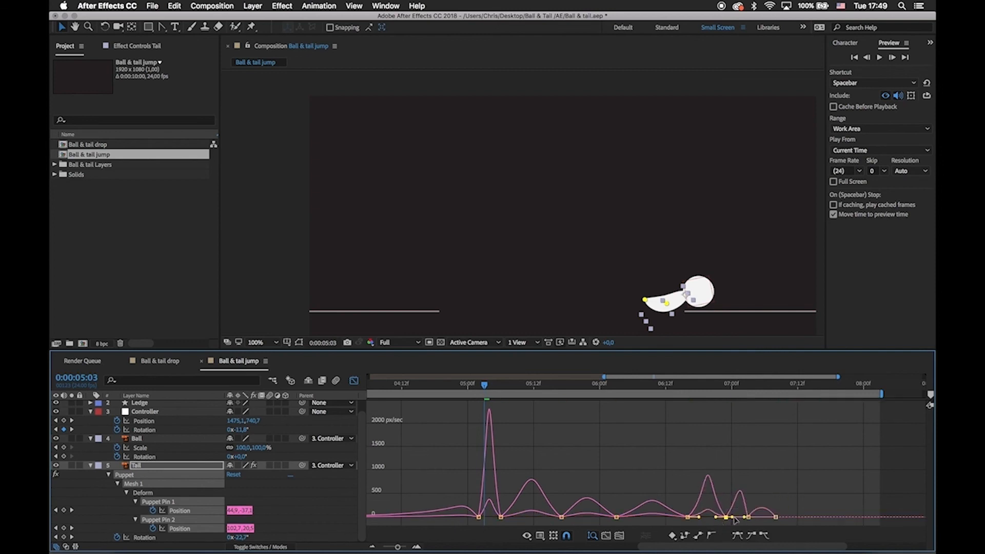
key(shift+F3)
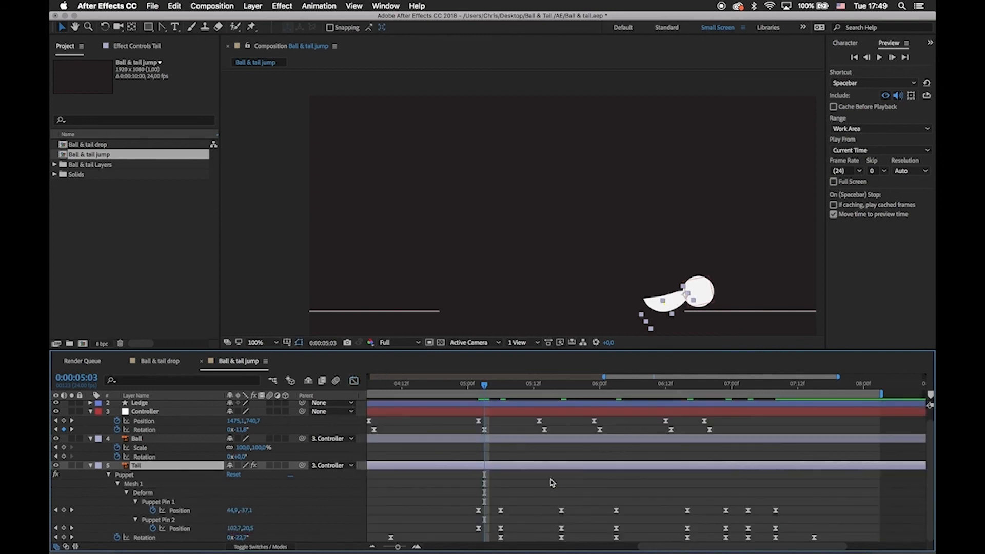
Move the Tail's last pre-takeoff Puppet Pin 1 and 2 keyframes slightly later, around 0:00:02:21.
scroll(513, 492, left, 1)
click(477, 503)
scroll(523, 497, left, 5)
key(minus)
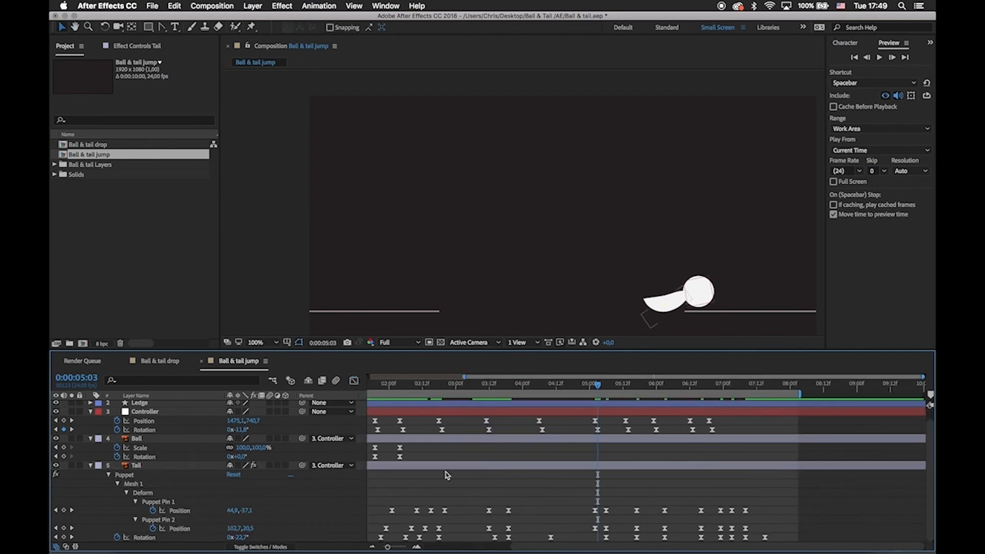
click(440, 387)
click(445, 511)
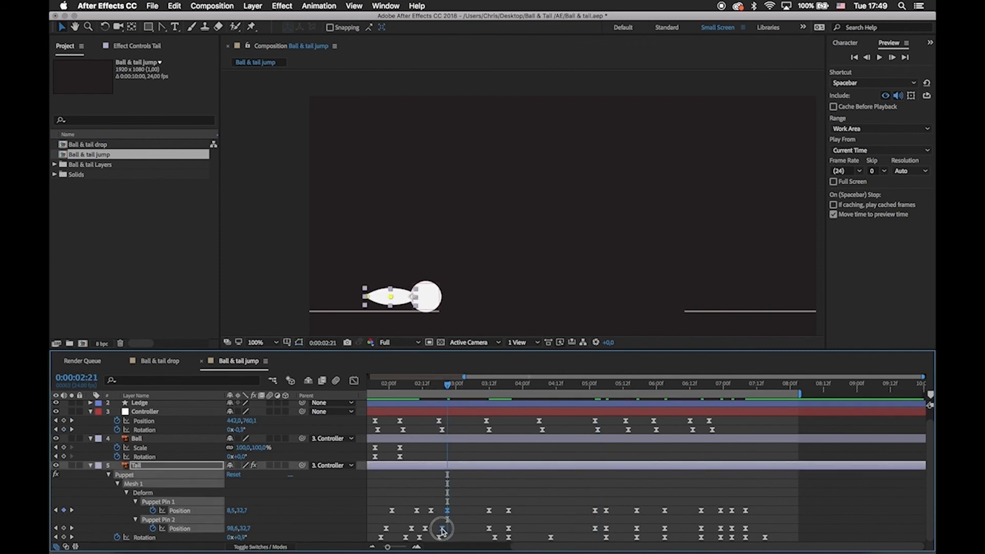
Delay the Puppet Pin 1 and 2 keyframes from 0:00:03:12 onward by about two frames, with Pin 1 about two frames further.
click(490, 386)
drag(480, 505, 746, 534)
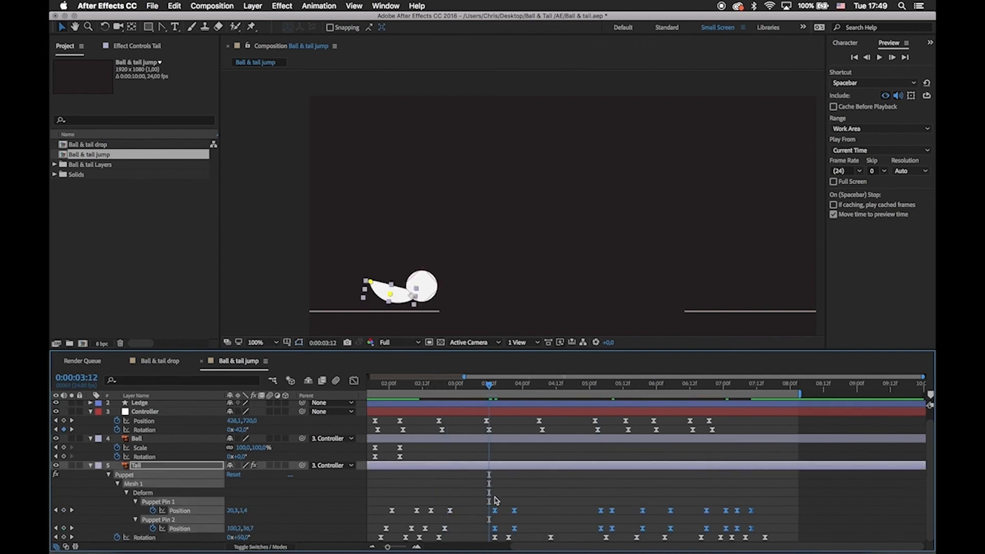
drag(481, 491, 754, 516)
drag(751, 511, 757, 513)
click(738, 496)
Move the Tail's takeoff Puppet Pin and Rotation keyframes around 0:00:03:13 slightly earlier and preview the jump.
drag(466, 385, 499, 411)
drag(482, 496, 487, 537)
drag(487, 385, 503, 422)
drag(507, 501, 531, 538)
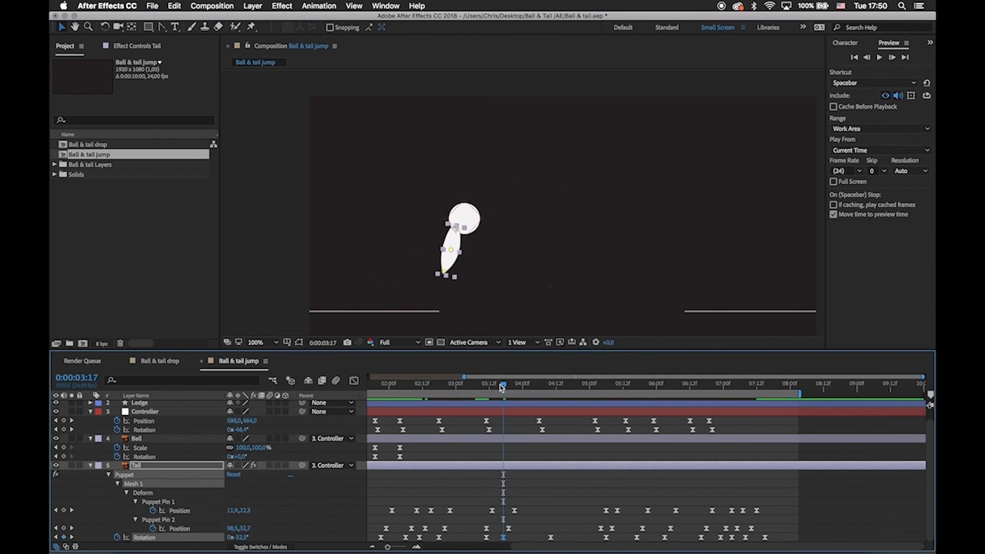
drag(502, 387, 492, 386)
drag(468, 476, 508, 532)
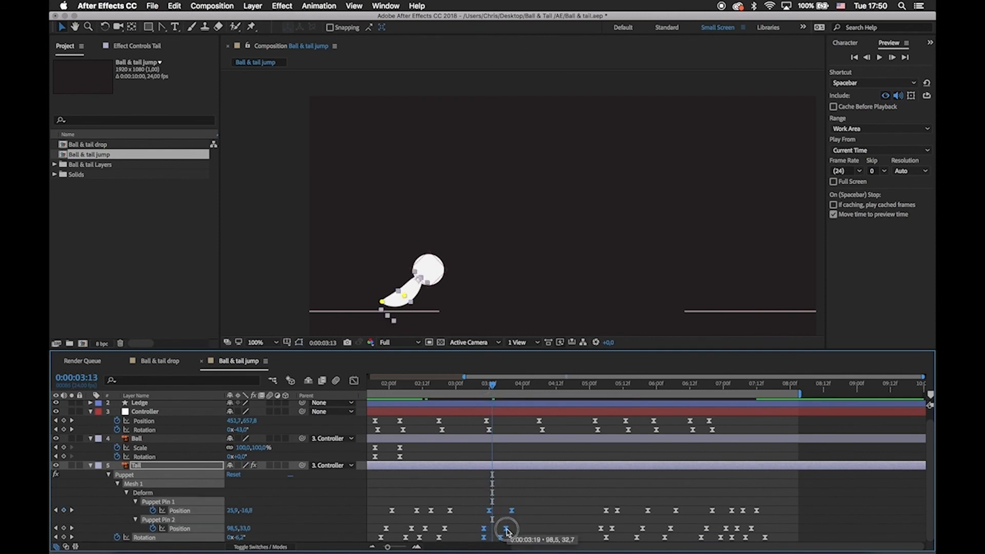
key(space)
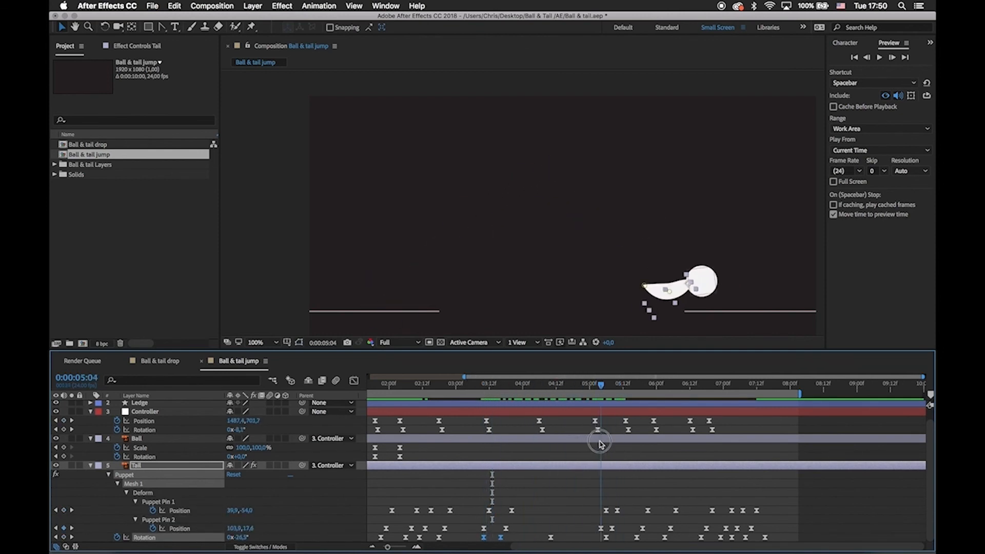
Move the Tail's landing Puppet Pin keyframes several frames earlier, with Pin 2 at about 0:00:04:19, and save the project.
drag(592, 498, 576, 531)
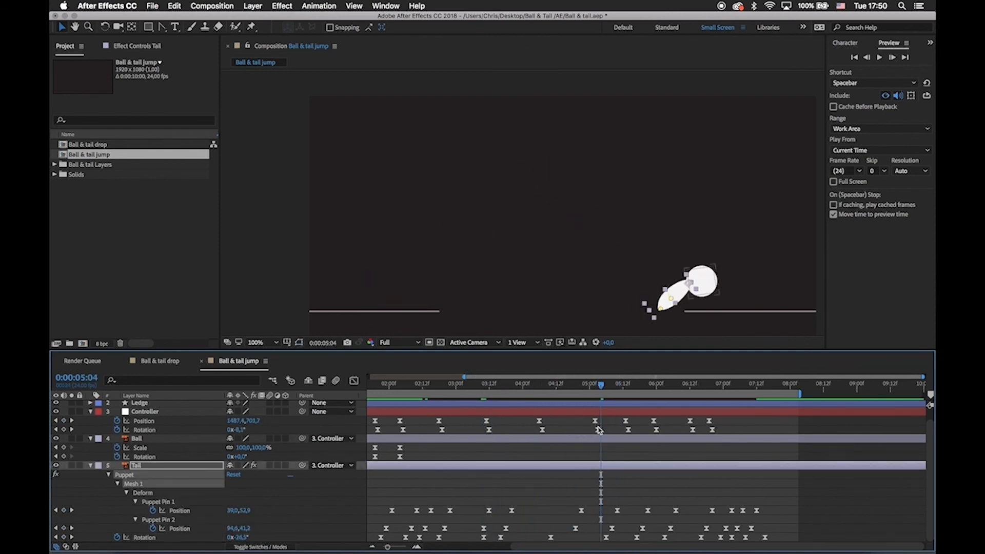
key(space)
key(super+s)
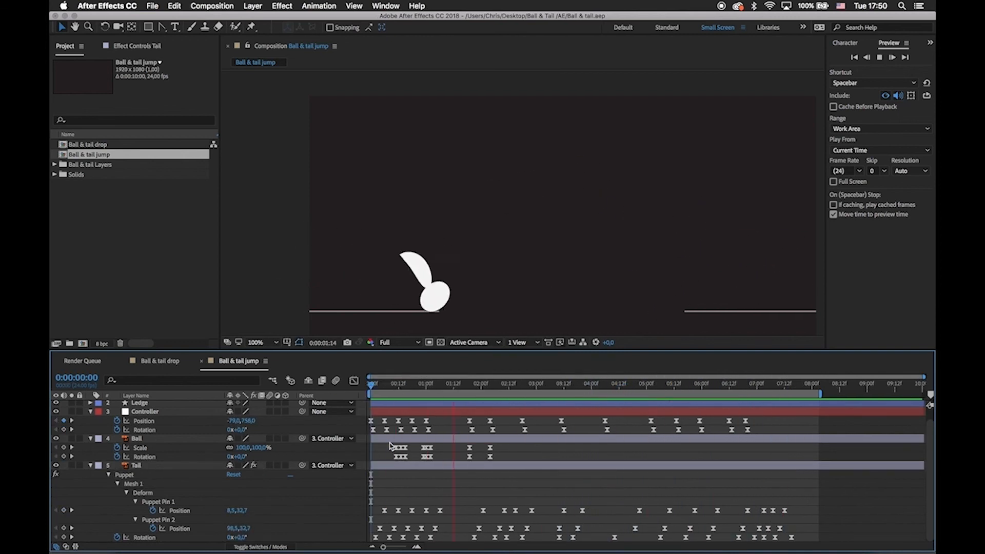
Go to 0:00:02:18, show only the Controller's Position property and collapse the Tail's animated properties.
drag(593, 385, 523, 389)
click(527, 413)
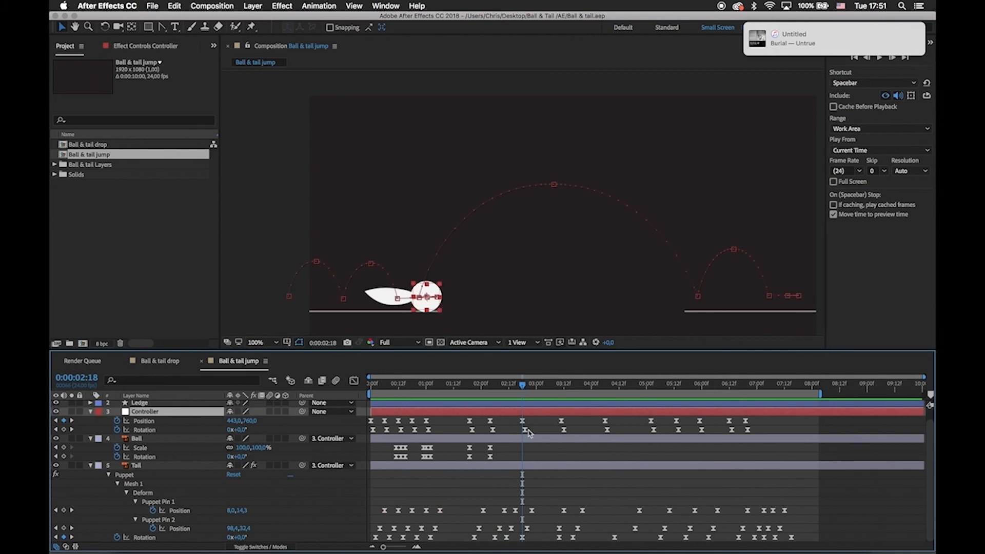
key(p)
click(526, 441)
click(524, 467)
key(u)
click(497, 450)
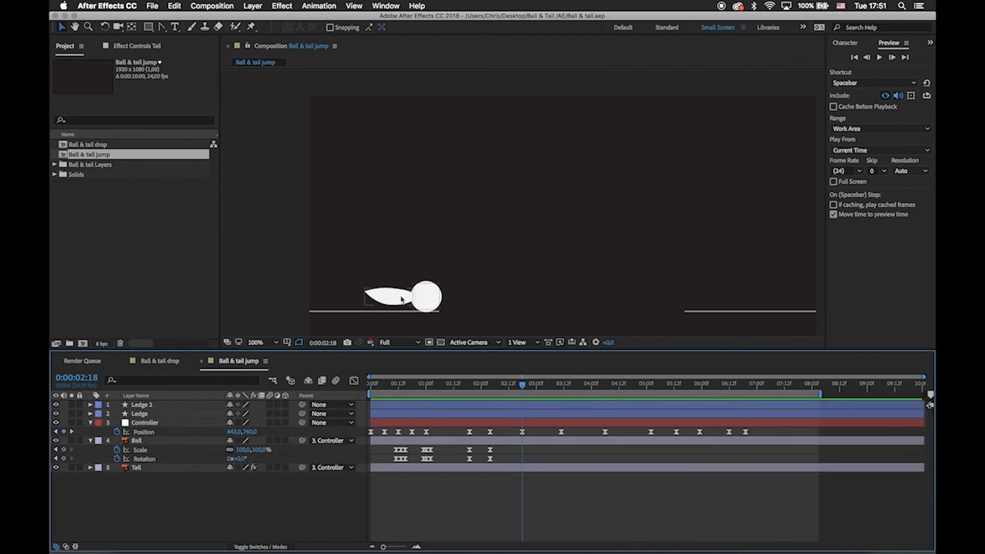
Copy the Ball's neutral Scale and Rotation keyframes to 0:00:02:18.
click(425, 288)
key(equal)
drag(577, 466, 613, 465)
drag(530, 447, 490, 458)
key(super+c)
key(super+v)
click(563, 455)
Squash the Ball to a Scale of about 65.3, 117.6% at the takeoff crouch, 0:00:03:11.
drag(562, 388, 637, 396)
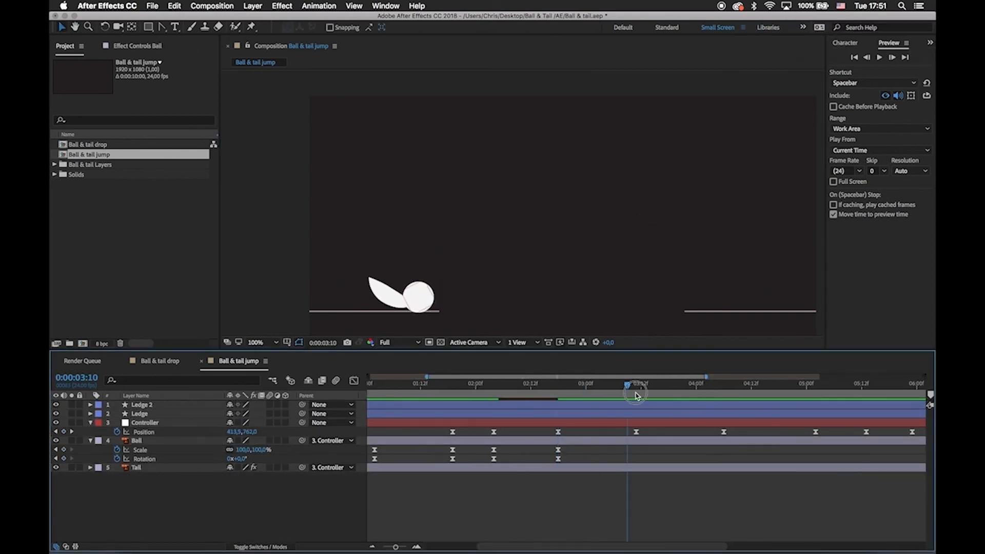
click(410, 288)
drag(411, 287, 461, 287)
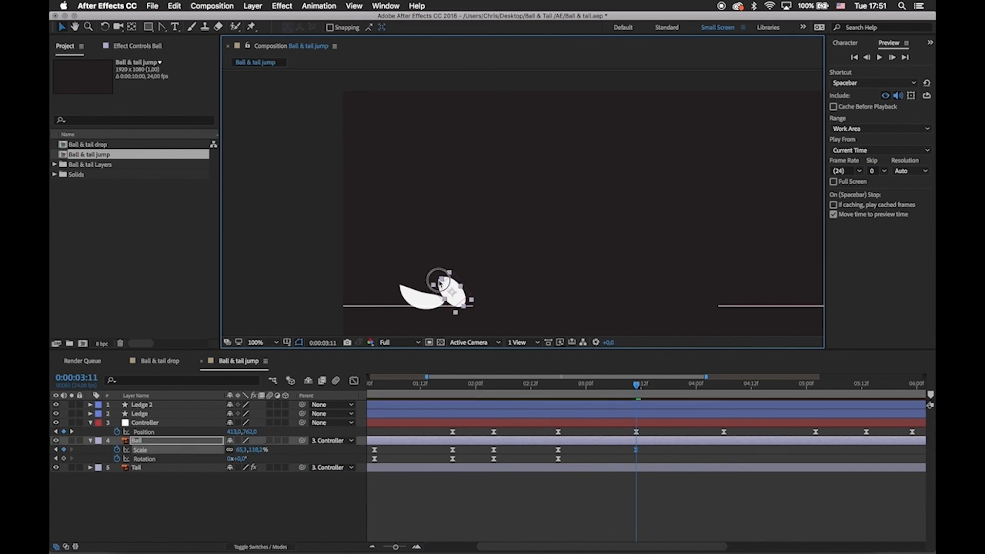
Animate the Ball's Position from 0:00:02:18, shifting the squashed Ball to about 33.1, 48.7 at 0:00:03:11.
key(shift+p)
click(117, 449)
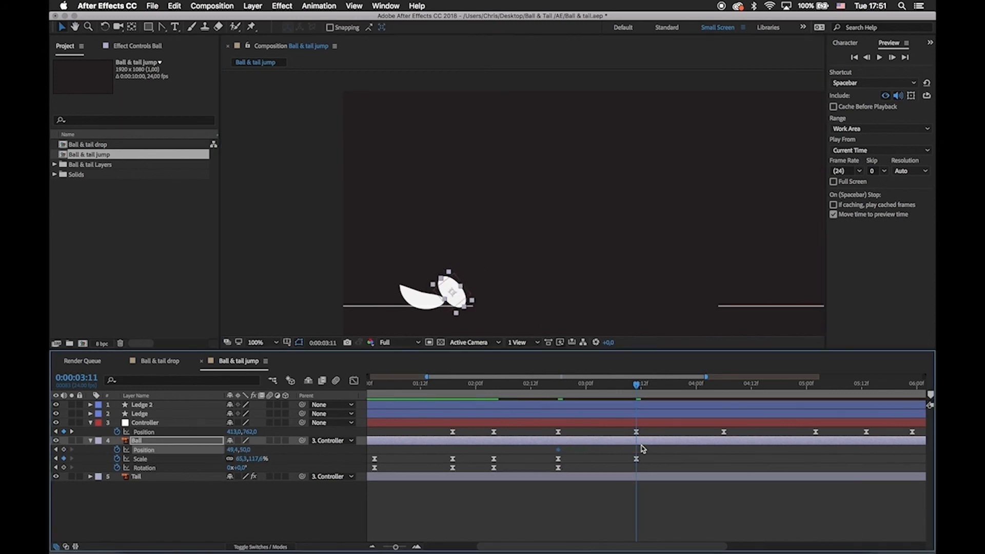
drag(458, 290, 456, 291)
click(569, 454)
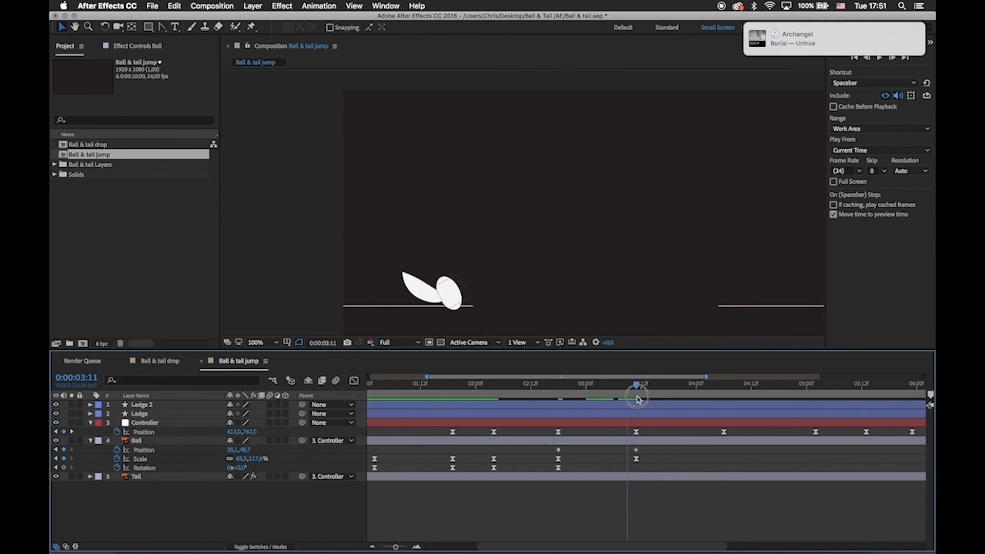
Copy the Ball's neutral Position, Scale and Rotation keyframes from 0:00:02:18 to 0:00:03:21.
drag(638, 399, 683, 394)
click(534, 190)
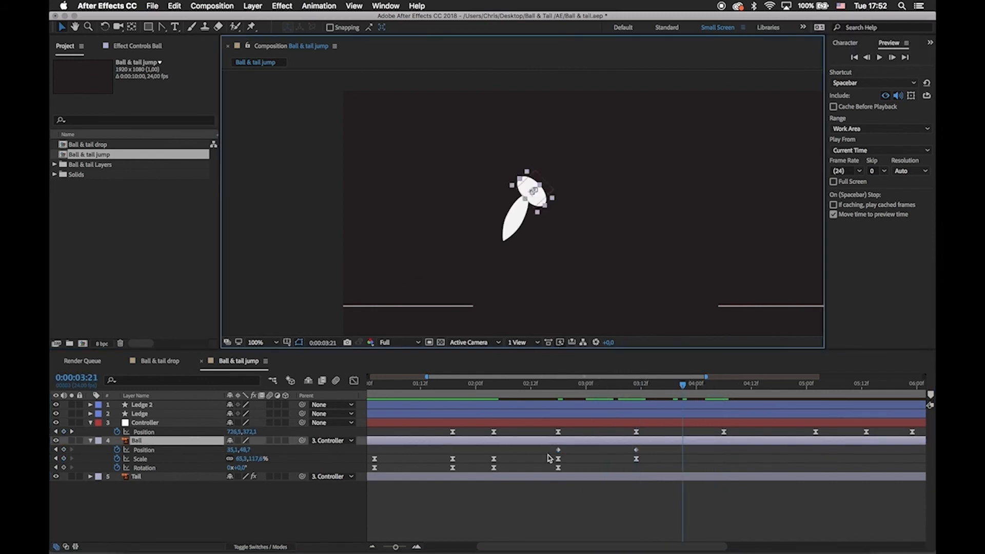
click(559, 451)
click(559, 459)
key(super+c)
key(super+v)
click(558, 468)
key(super+c)
key(super+v)
scroll(581, 472, right, 5)
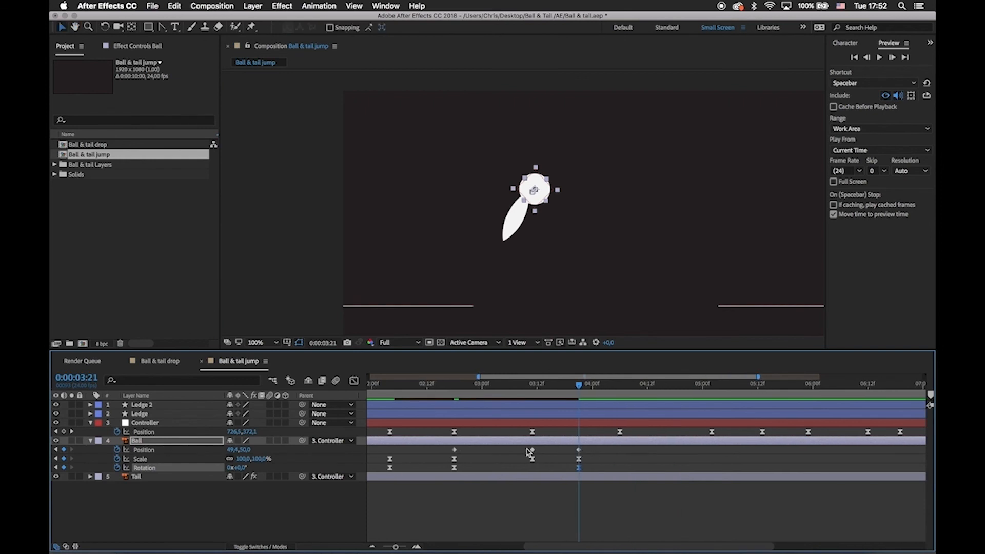
Easy-ease the Ball's Position keyframes and stretch it at 0:00:03:21 to about 135.6, 74.2% Scale at Position 72.0, 49.3.
drag(445, 446, 587, 453)
key(F9)
click(579, 457)
drag(547, 178, 549, 180)
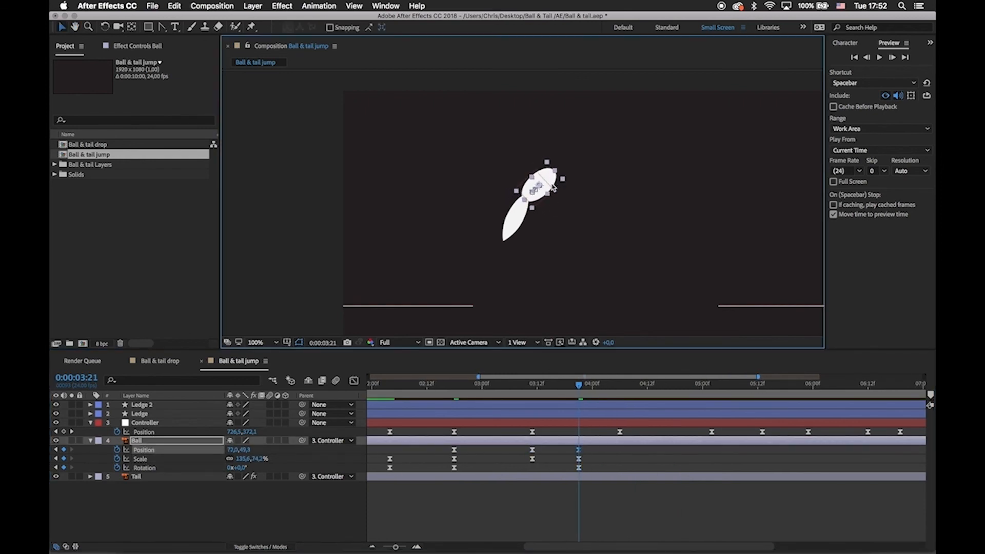
Copy the Ball's neutral Position, Scale and Rotation keyframes from 0:00:02:18 to 0:00:04:06.
key(space)
drag(465, 466, 466, 470)
key(super+c)
key(super+v)
click(627, 500)
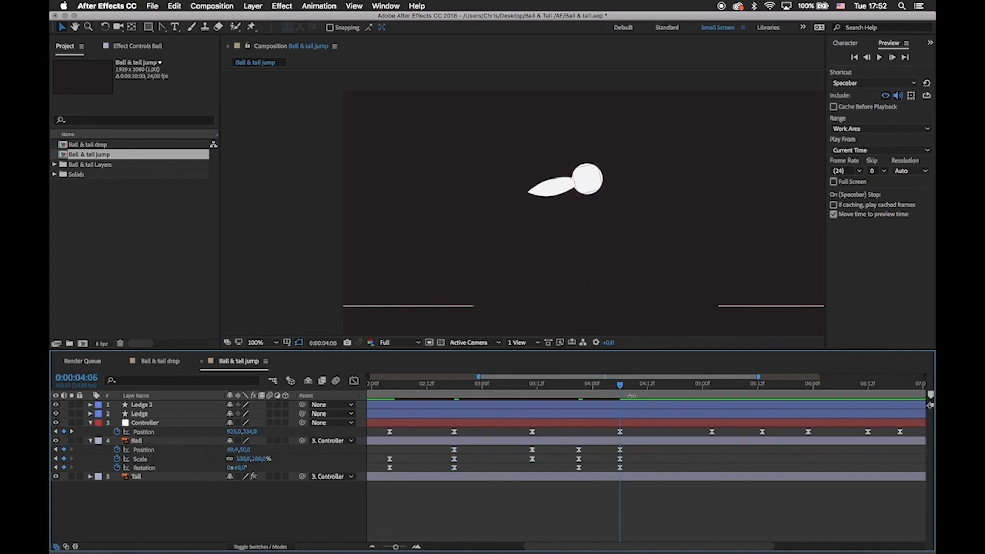
Move the Ball's stretch keyframes earlier to 0:00:03:17 and the neutral keyframes following them to 0:00:04:01.
drag(623, 386, 569, 412)
mouse_move(566, 452)
mouse_down()
mouse_move(545, 452)
mouse_move(574, 452)
mouse_up()
drag(580, 446, 605, 467)
click(605, 499)
Copy the Ball's neutral Position, Scale and Rotation keyframes from 0:00:04:01 to 0:00:05:00, just before the landing.
drag(577, 385, 720, 458)
click(634, 442)
key(space)
drag(729, 271, 501, 172)
key(period)
mouse_move(716, 388)
mouse_down()
mouse_move(688, 391)
mouse_move(718, 390)
mouse_up()
scroll(503, 445, right, 3)
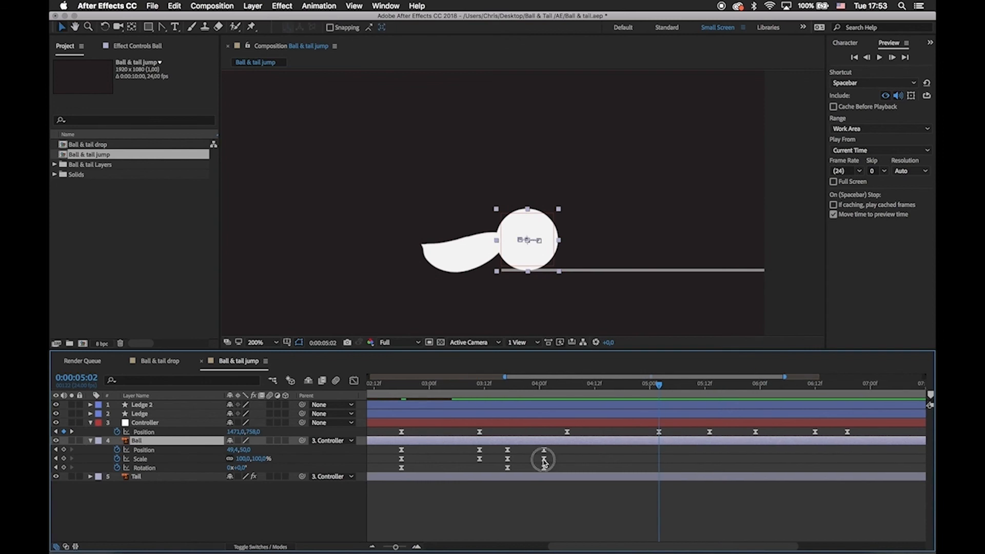
key(super+v)
scroll(596, 465, right, 3)
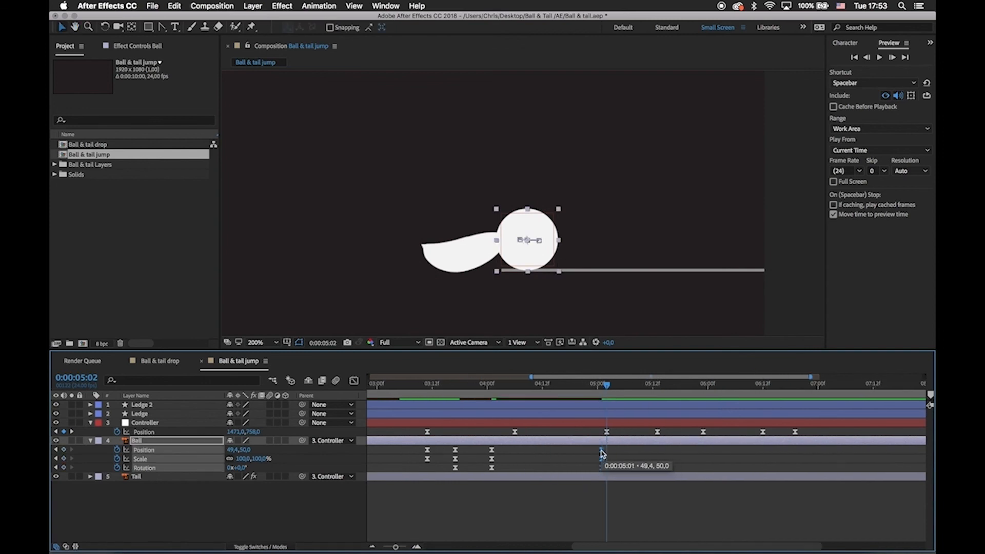
drag(602, 453, 602, 453)
Squash the Ball at 0:00:05:03, reducing its vertical Scale to about 76.6% and widening it slightly.
key(Page_Down)
drag(536, 261, 536, 257)
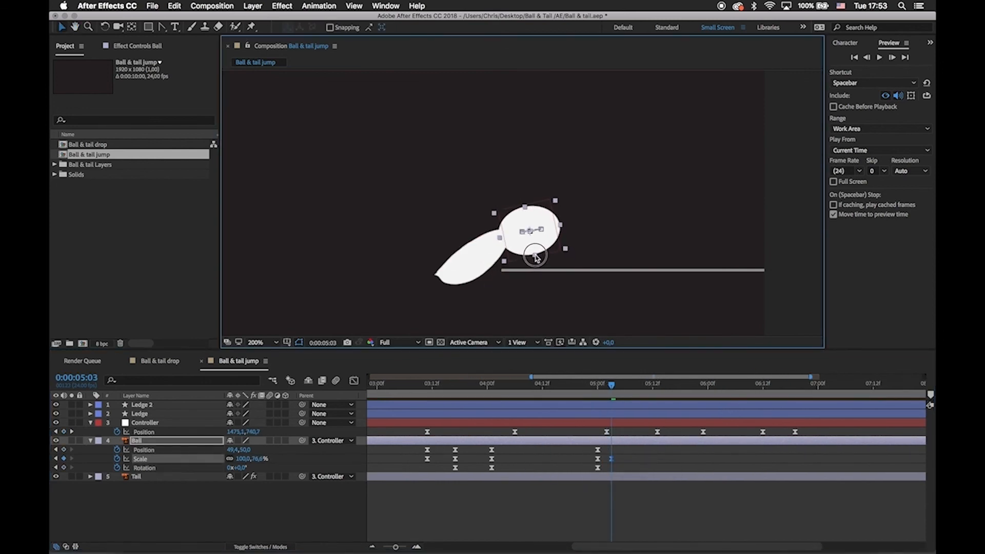
drag(566, 224, 568, 224)
Paste the neutral Scale keyframe at 0:00:05:06 and stretch the Ball to about 100.0, 108.5%.
mouse_move(613, 385)
mouse_down()
mouse_move(626, 388)
mouse_move(600, 394)
mouse_move(626, 394)
mouse_up()
click(598, 459)
key(super+c)
key(super+v)
click(647, 469)
click(556, 146)
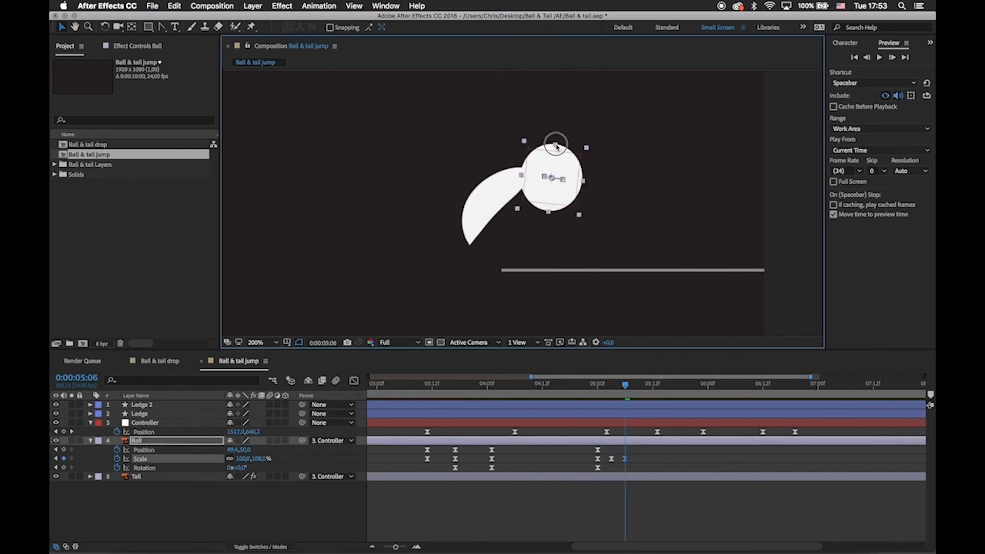
Add a neutral Ball Scale keyframe of 100.0, 100.0% at 0:00:05:10 and adjust its height slightly.
key(Page_Down)
key(Page_Down)
key(Page_Down)
key(Page_Down)
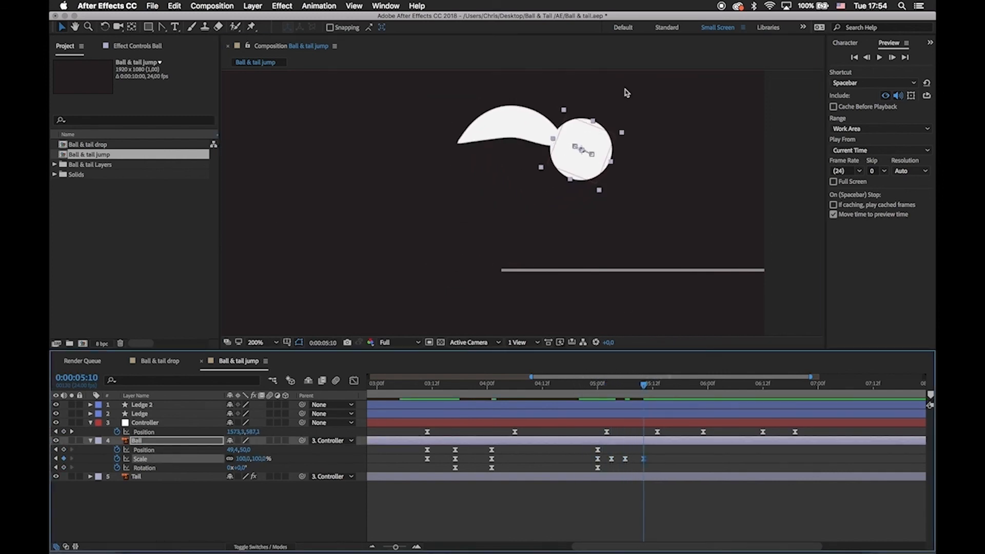
drag(593, 121, 594, 125)
Lower the Controller's landing Position at 0:00:05:02 to 1471.0, 768.0 and save the project.
drag(644, 384, 608, 385)
click(606, 431)
click(624, 432)
key(super+s)
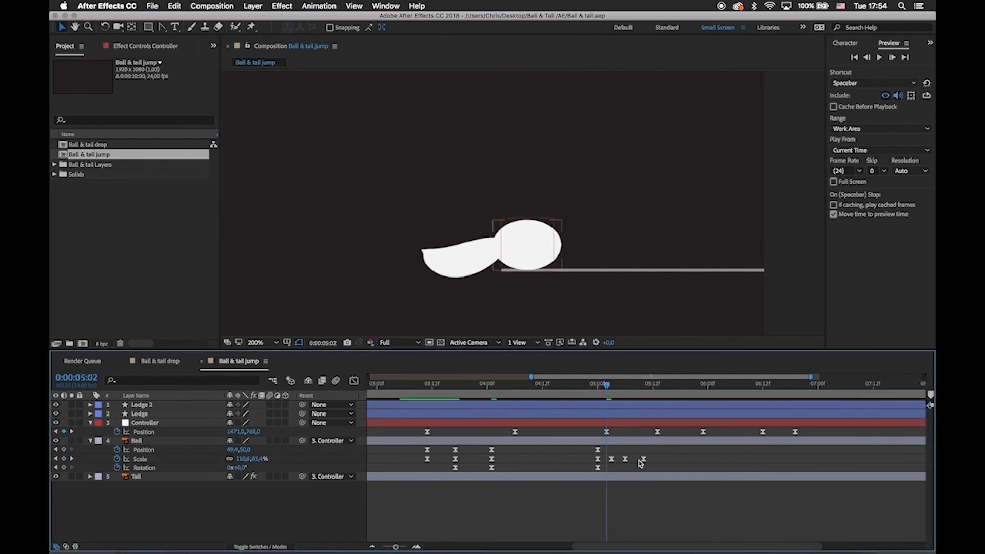
Lengthen the easing handles of the Ball's Scale keyframes from 0:00:03:11 to 0:00:04:01 in the speed graph.
click(644, 459)
key(shift+F3)
scroll(605, 482, left, 5)
drag(522, 451, 559, 472)
key(F9)
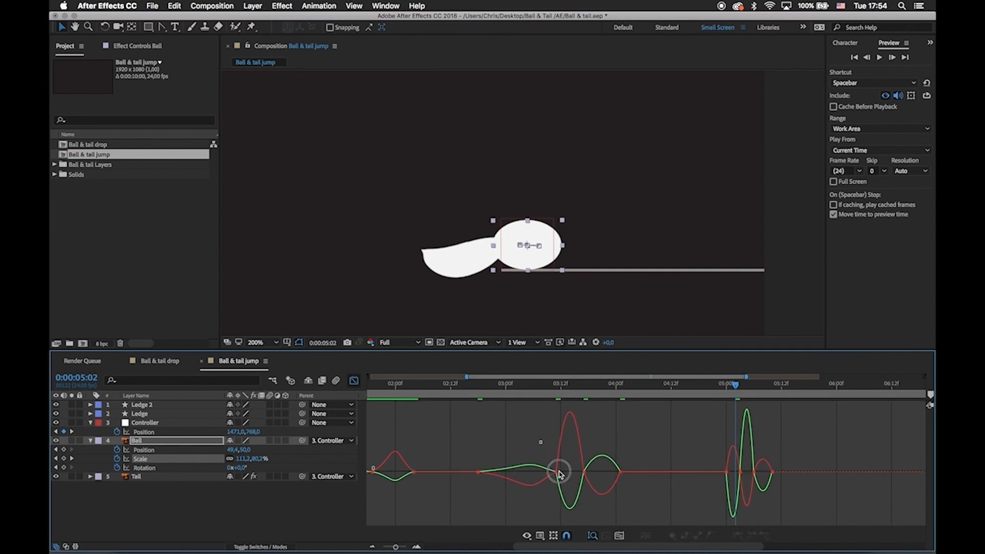
key(=)
scroll(561, 467, left, 4)
click(538, 475)
drag(493, 473, 523, 476)
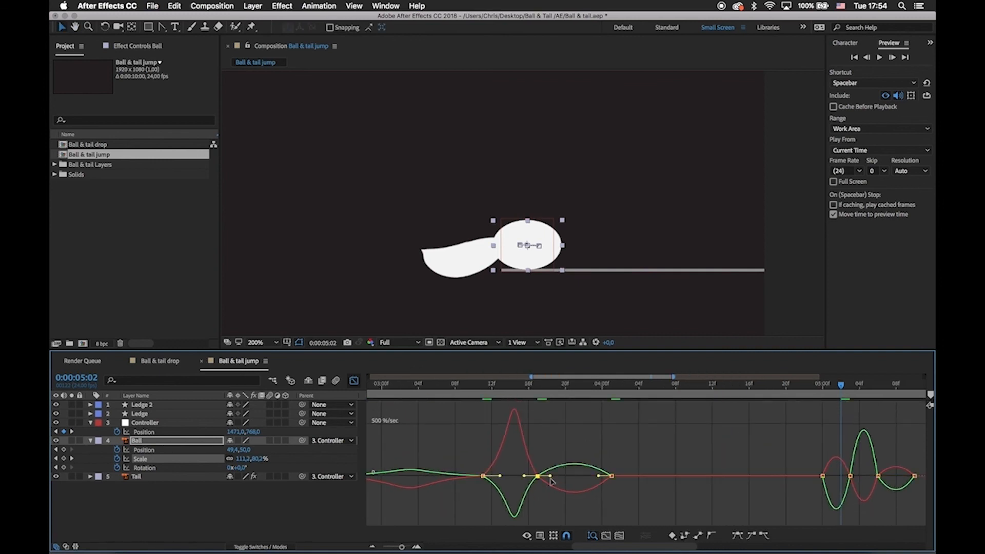
drag(597, 478, 590, 477)
Lengthen the easing of the Ball's landing Scale keyframes, with about 56% influence into the last one, and save the project.
scroll(589, 462, right, 5)
drag(589, 454, 627, 478)
drag(626, 471, 668, 470)
drag(682, 474, 687, 476)
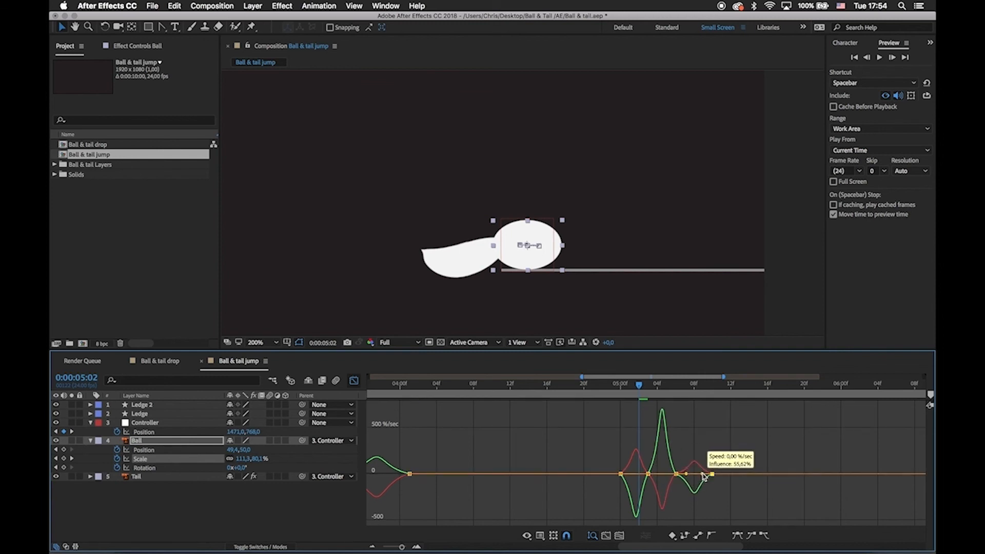
key(shift+F3)
click(690, 468)
key(-)
key(-)
key(super+s)
Preview the whole jump from the first frame with the composition fitted to the viewer.
drag(649, 387, 571, 413)
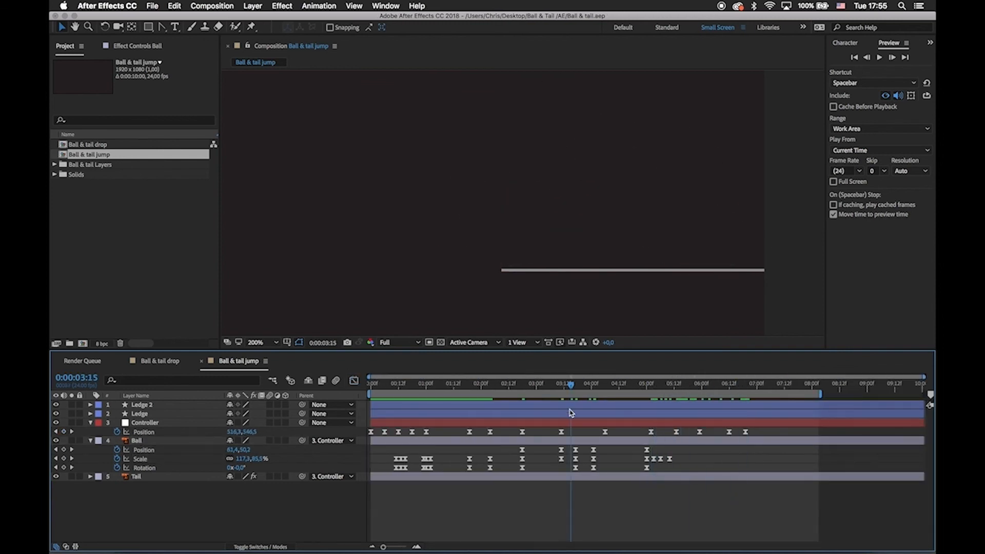
click(267, 343)
click(266, 351)
click(588, 501)
key(u)
drag(441, 386, 334, 382)
key(space)
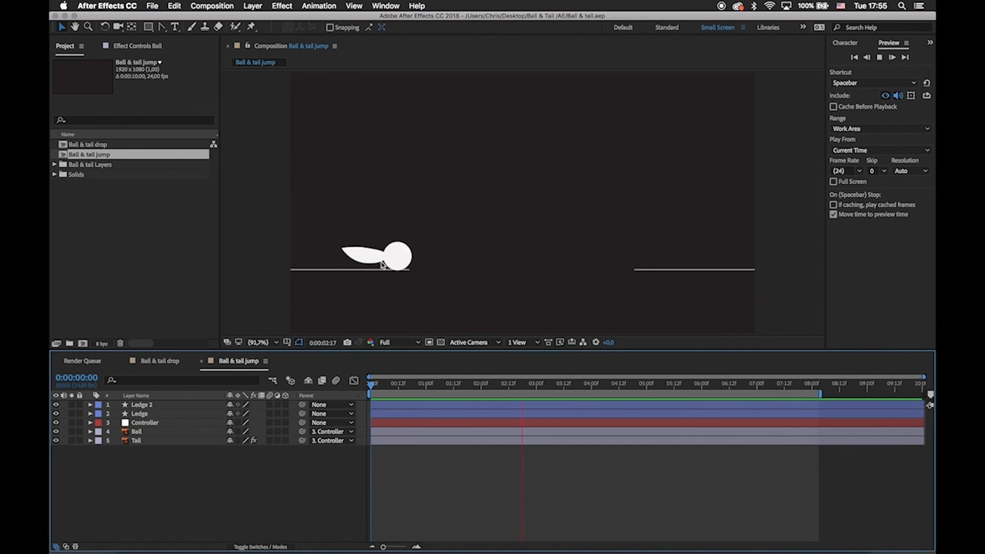
click(541, 413)
Rotate the squashed Ball to about -28.6° at 0:00:03:11 and save the project.
click(385, 257)
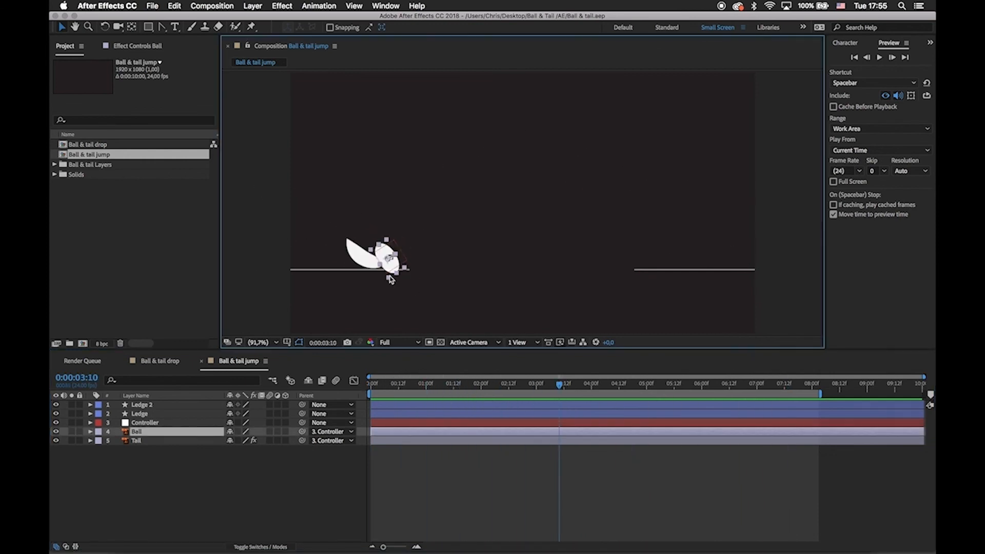
key(.)
key(.)
drag(349, 288, 576, 171)
key(u)
mouse_move(551, 382)
mouse_down()
mouse_move(526, 389)
mouse_move(562, 385)
mouse_up()
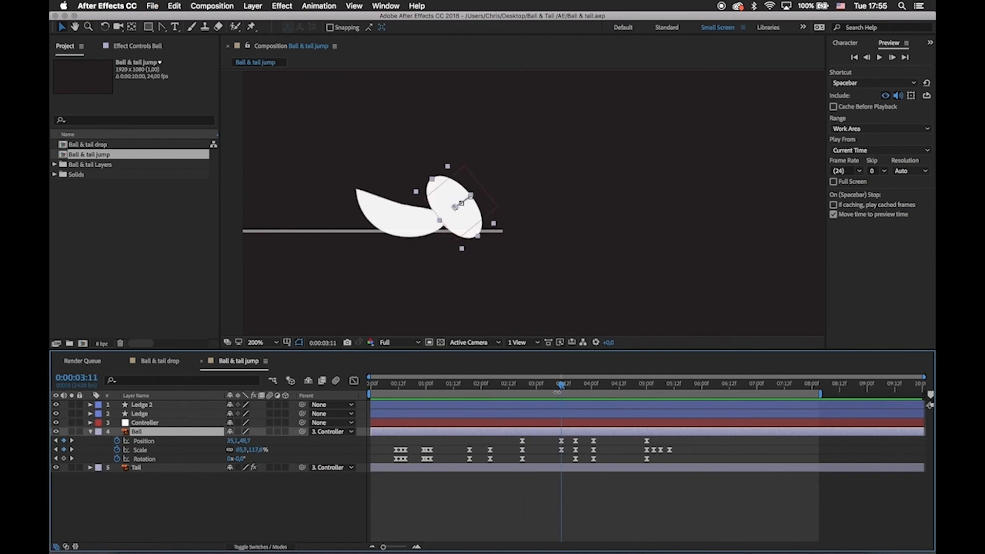
key(w)
drag(429, 183, 431, 187)
key(v)
key(super+s)
Lengthen the easing out of the Ball's 0:00:02:18 Rotation keyframe in the speed graph.
click(610, 486)
drag(528, 386, 554, 398)
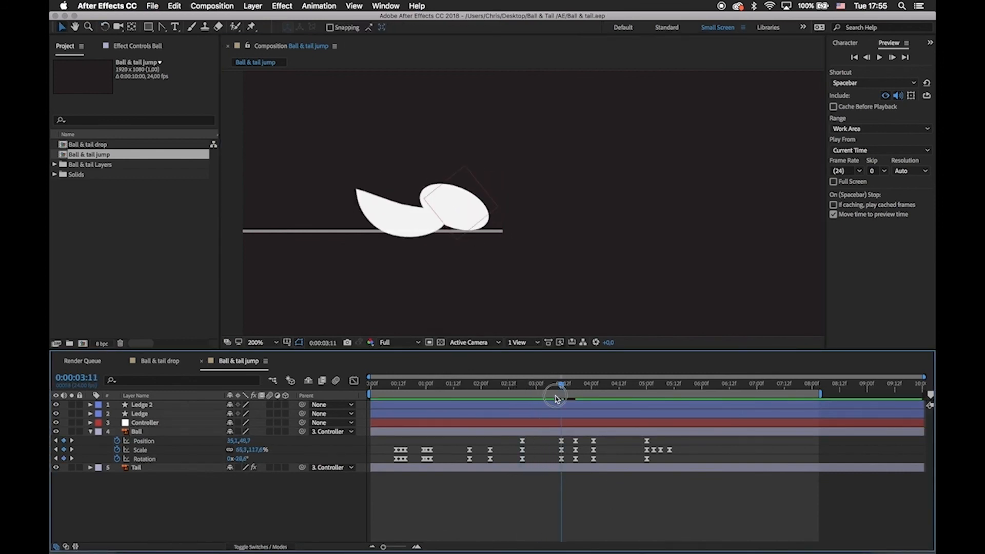
click(561, 459)
key(shift+F3)
key(=)
drag(452, 442, 508, 497)
drag(507, 484, 516, 484)
drag(543, 458, 570, 493)
drag(549, 475, 559, 475)
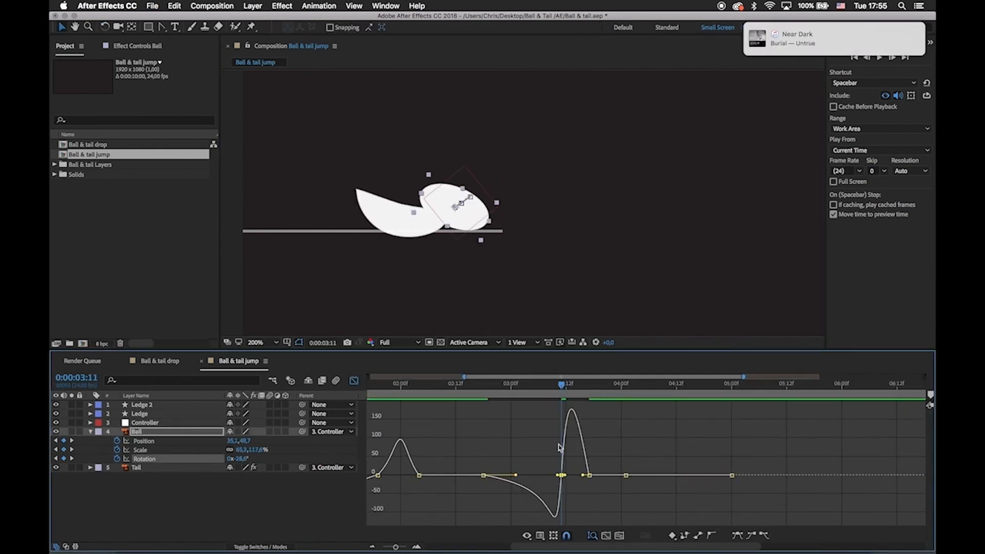
Lengthen the easing into the Ball's Rotation keyframe at 0:00:03:11 and check the takeoff up to 0:00:04:01.
drag(561, 385, 539, 388)
drag(558, 475, 508, 469)
click(513, 451)
drag(499, 388, 626, 418)
key(shift+F3)
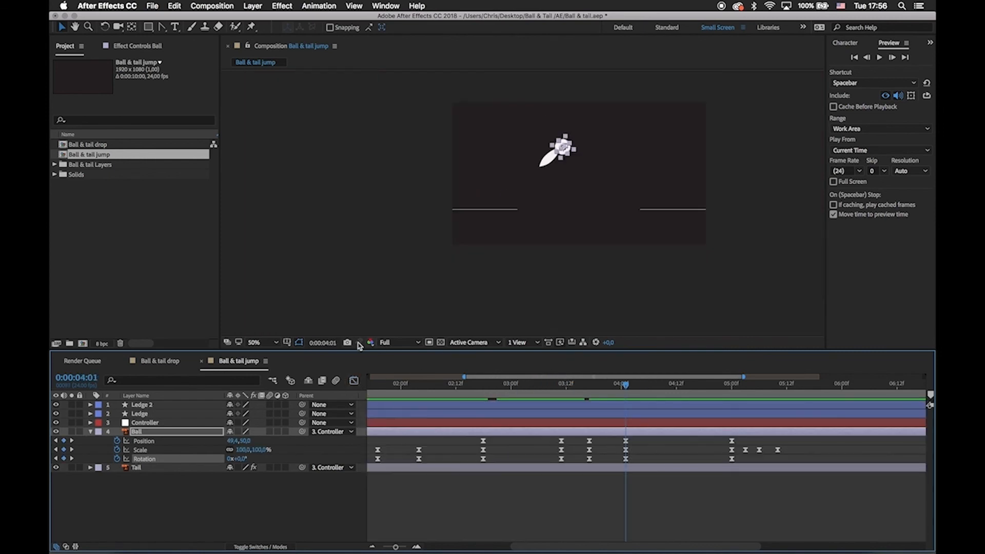
Save the project and set up an enlarged, fitted composition view at the first frame.
click(259, 342)
click(265, 360)
click(575, 501)
key(-)
key(super+s)
key(u)
drag(410, 384, 368, 385)
drag(450, 351, 452, 411)
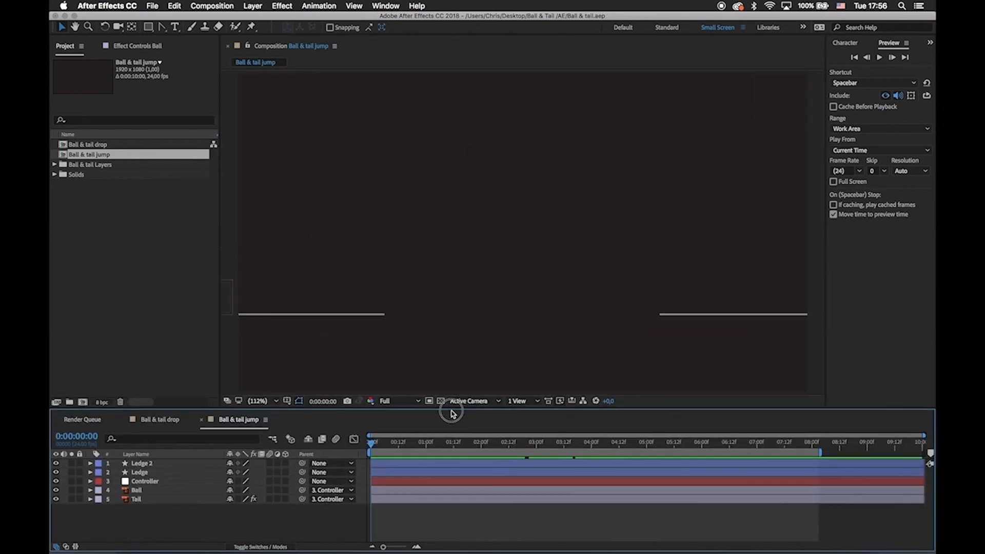